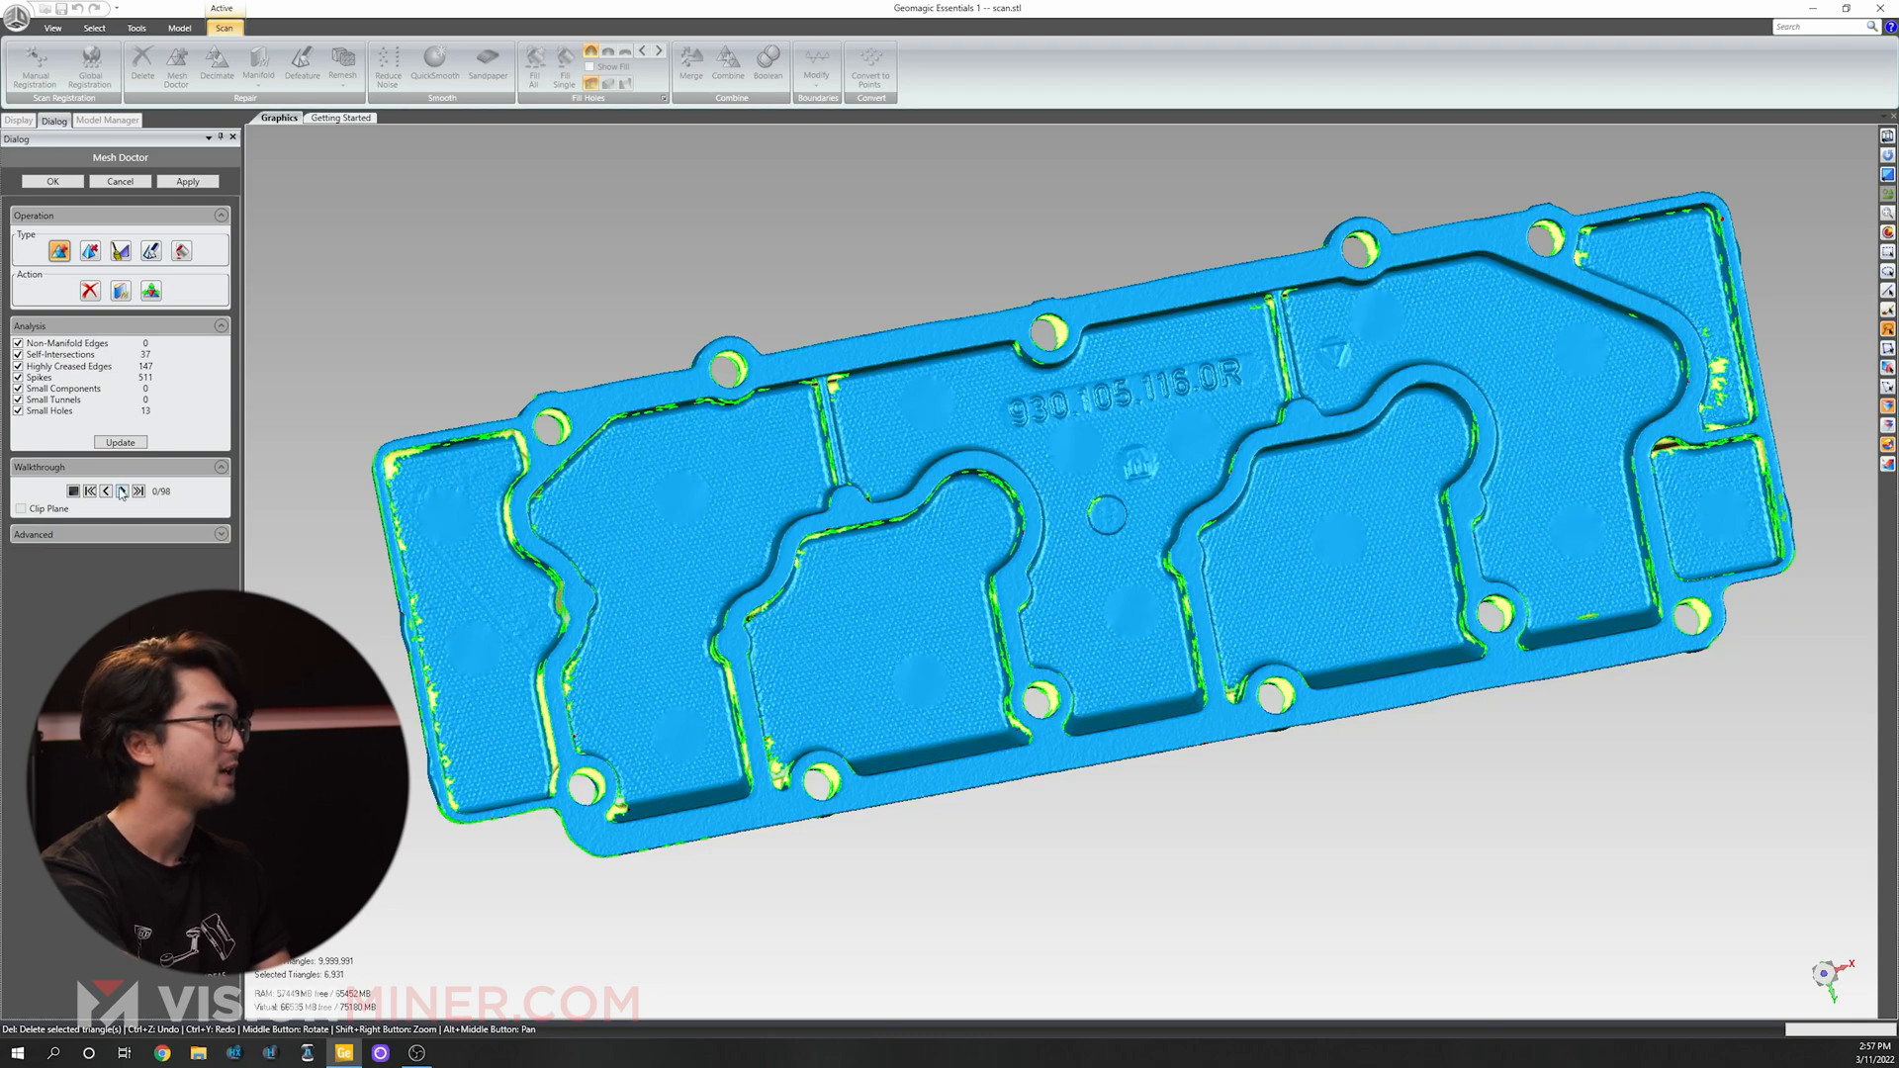
Walk through the first two detected mesh defects and examine where they lie on the scanned cover.
left_click(122, 491)
scroll(836, 625, "down", 11)
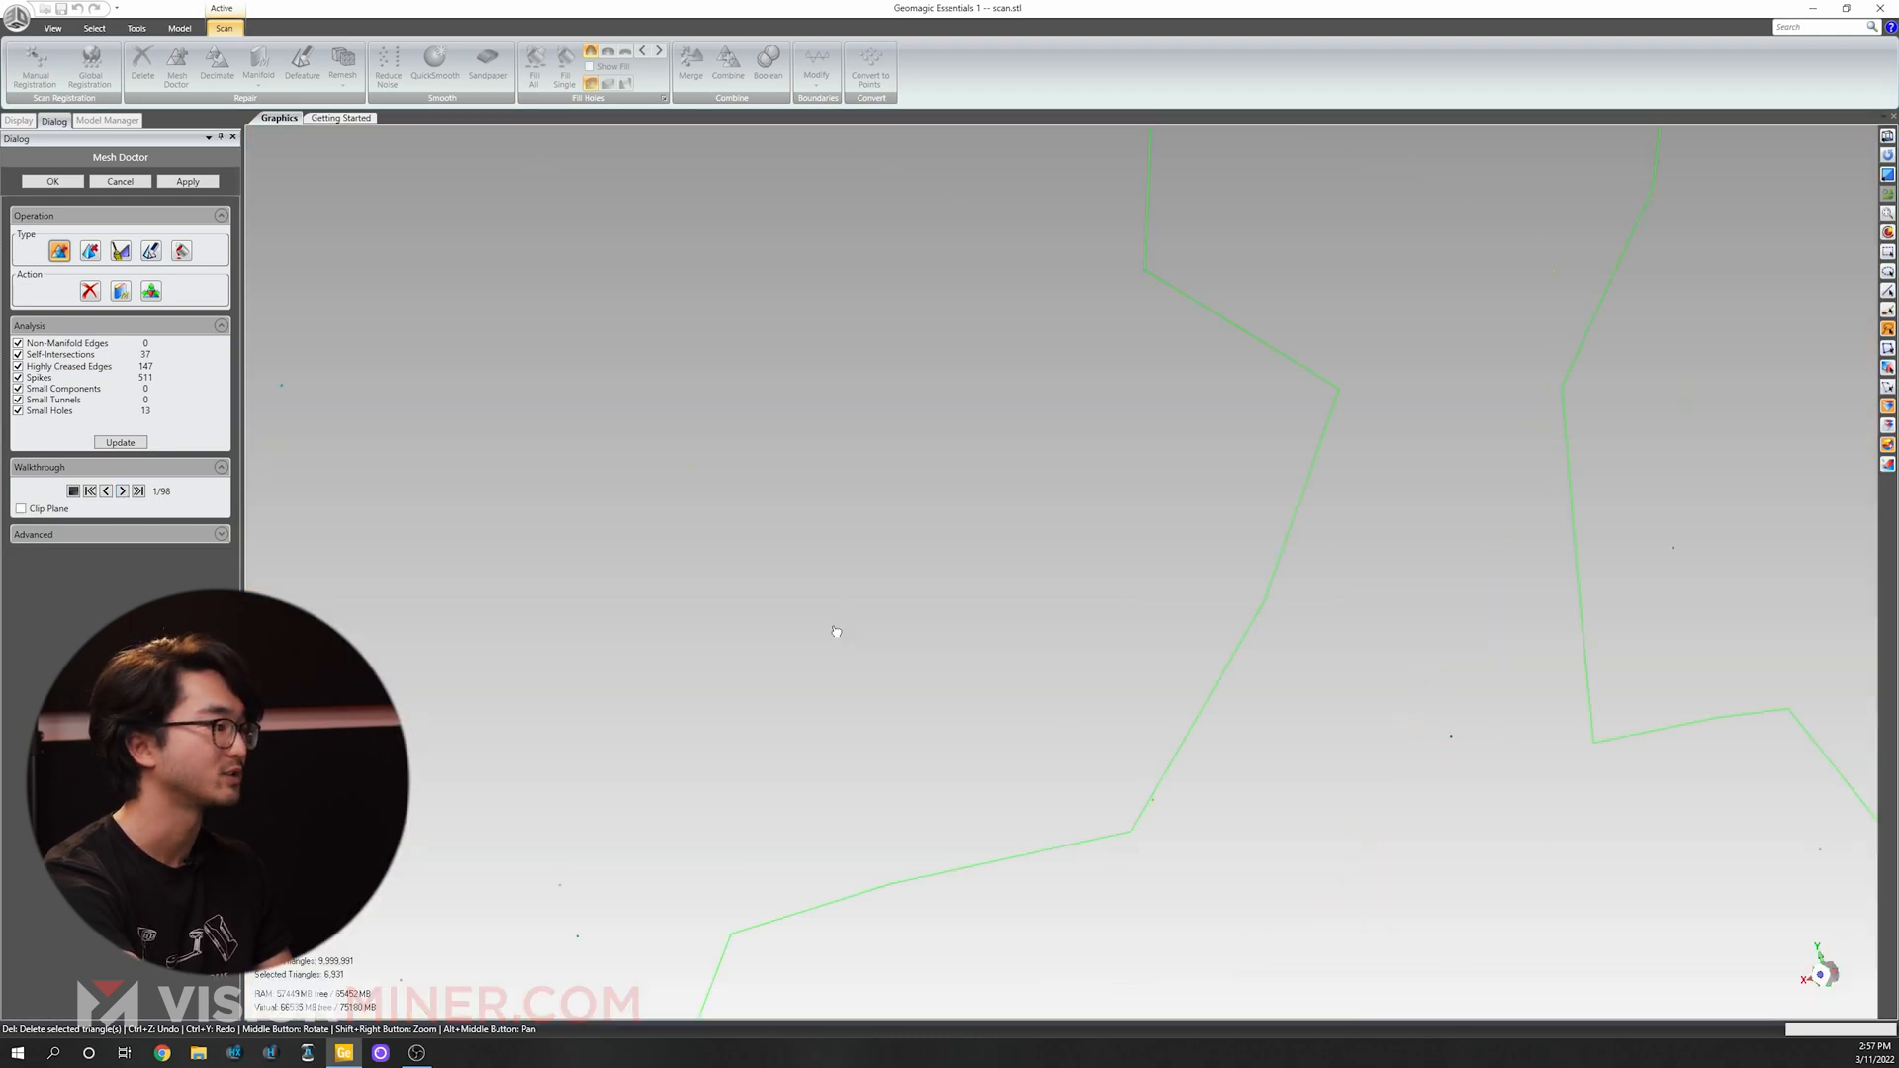
scroll(835, 630, "down", 10)
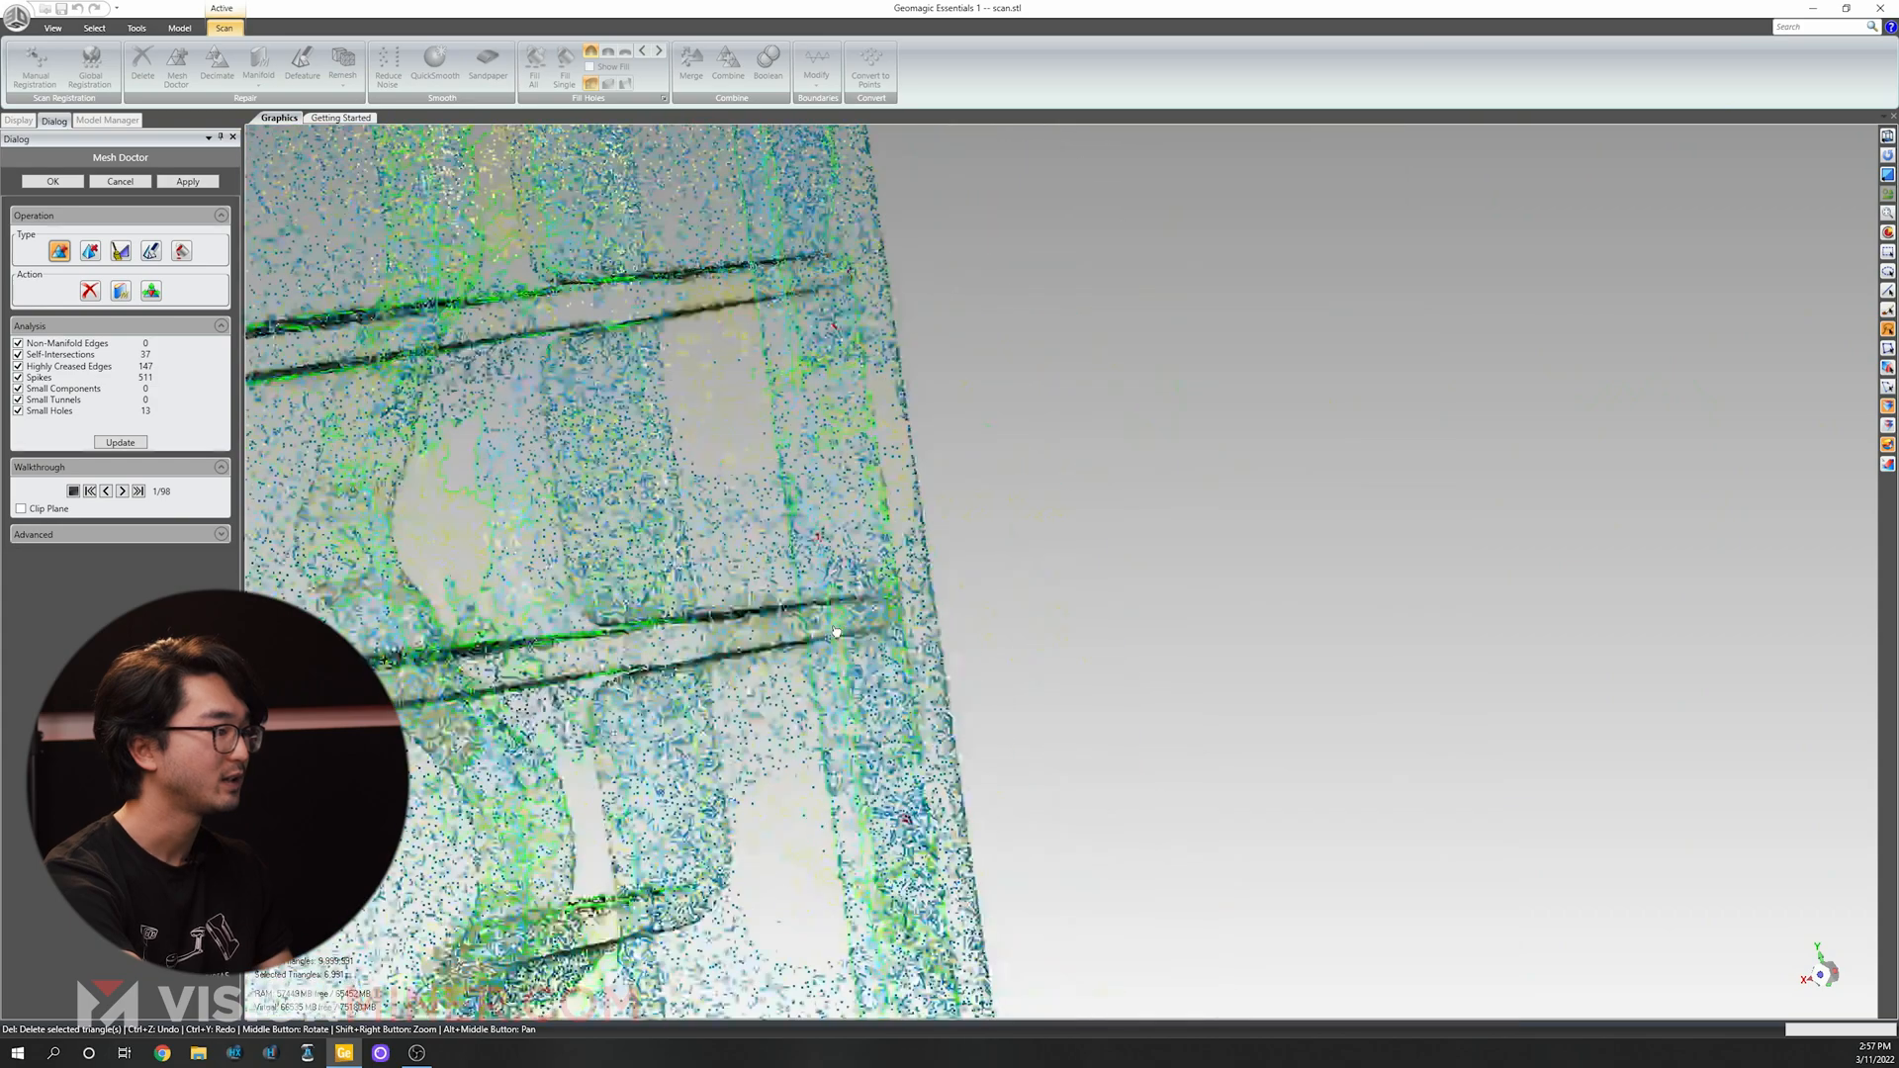
left_click(123, 491)
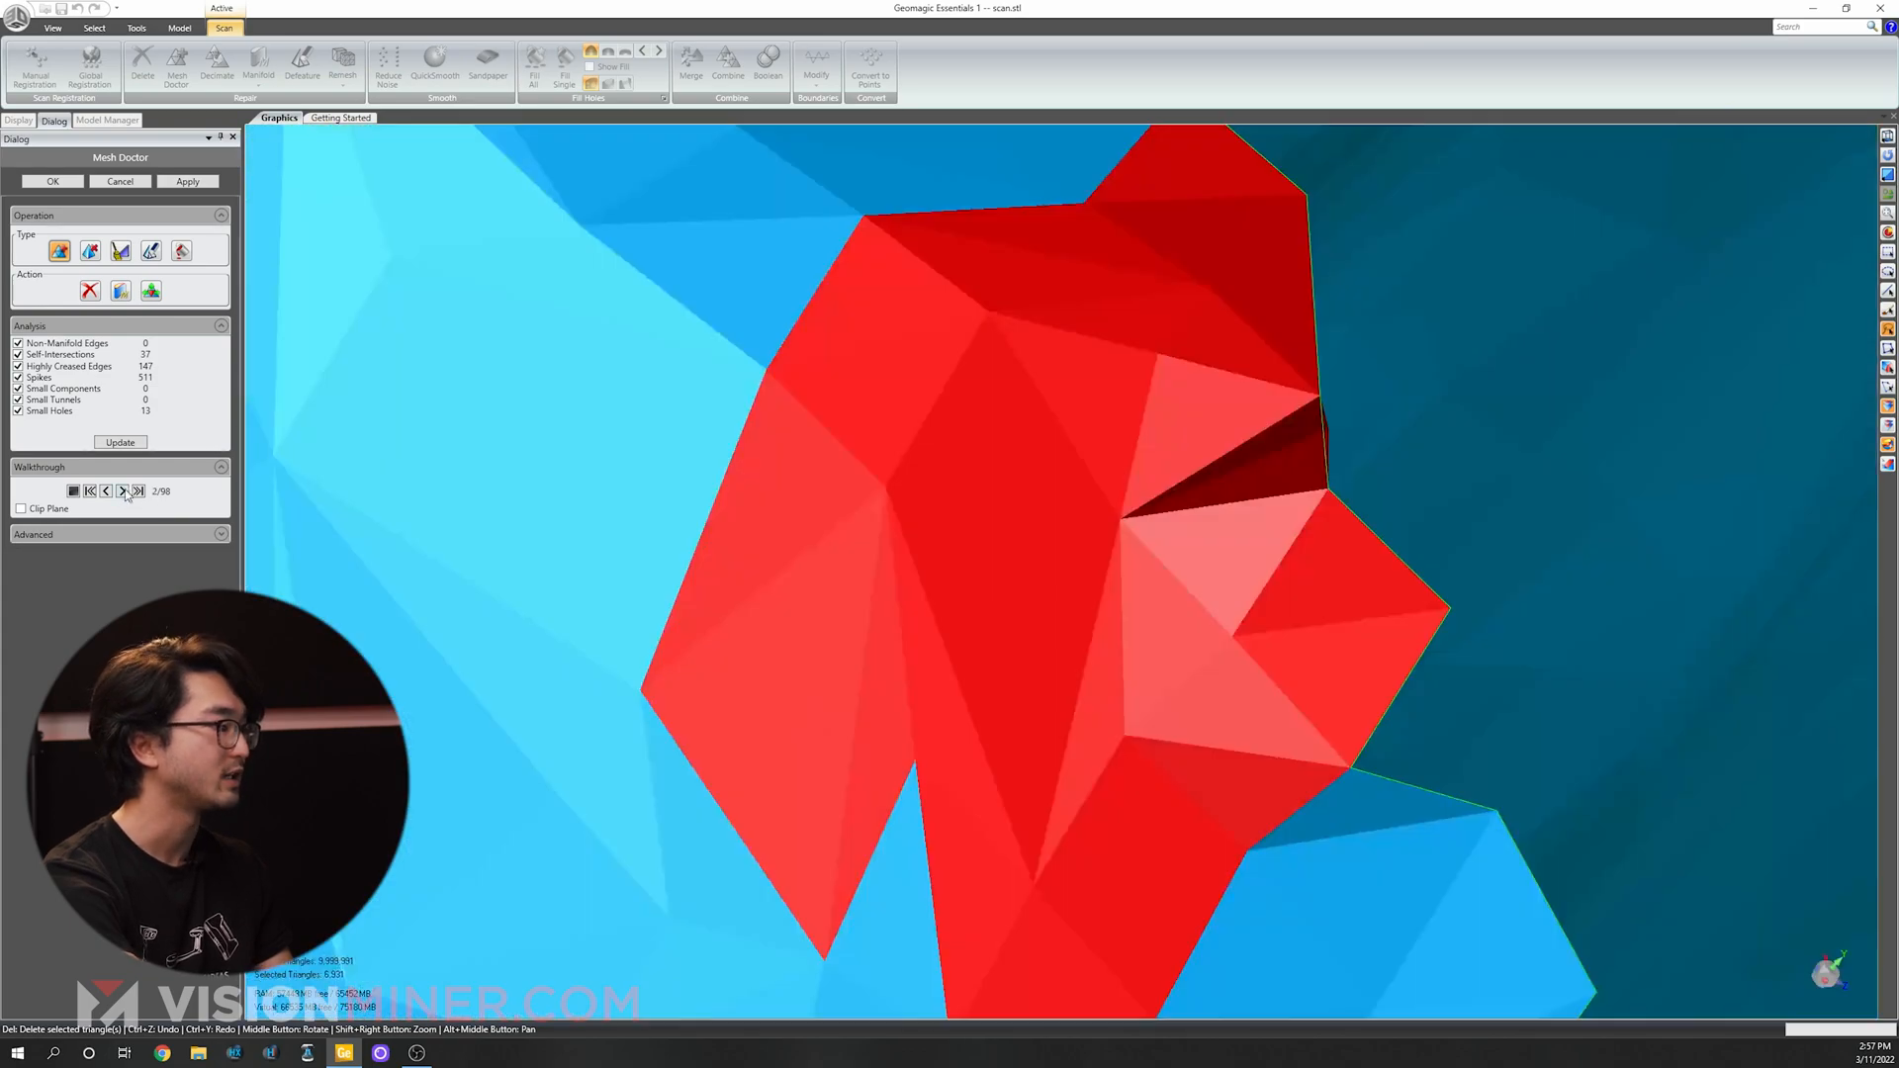
scroll(761, 654, "down", 10)
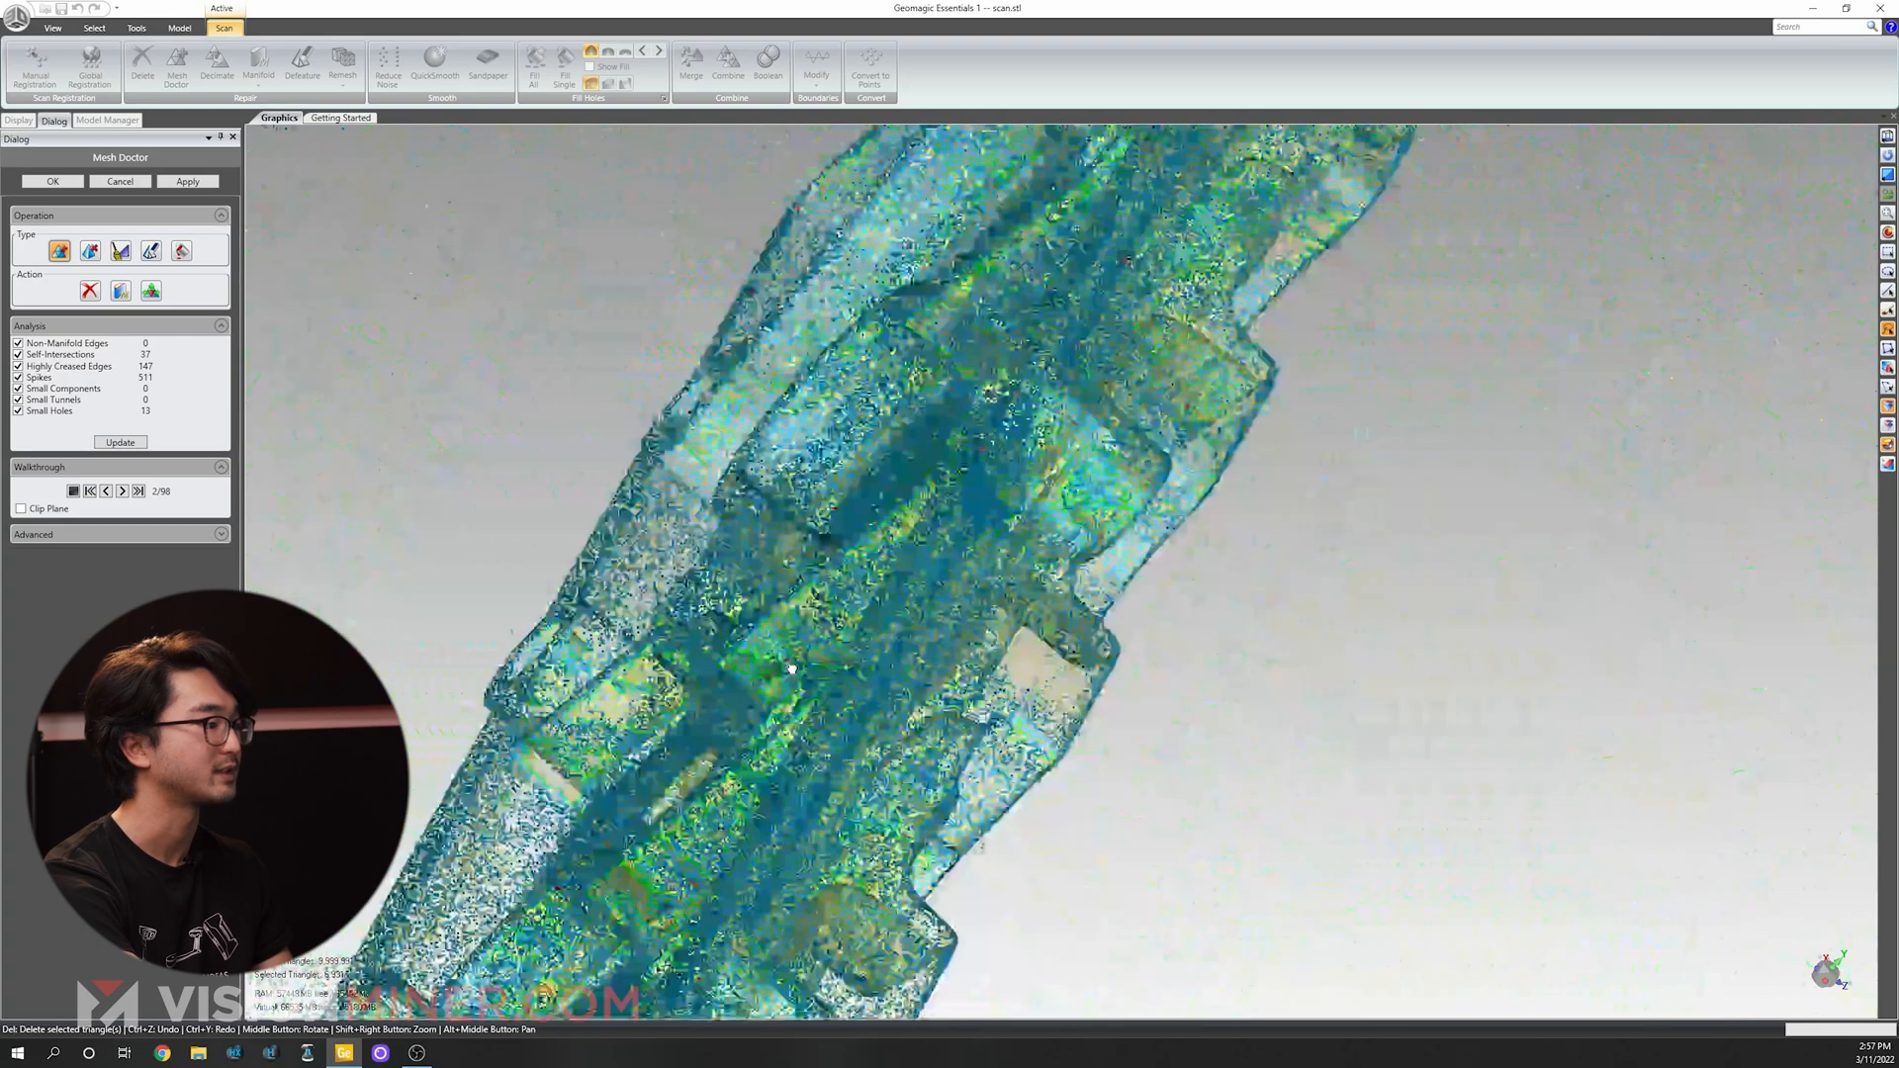
middle_click_drag(791, 669, 1118, 671)
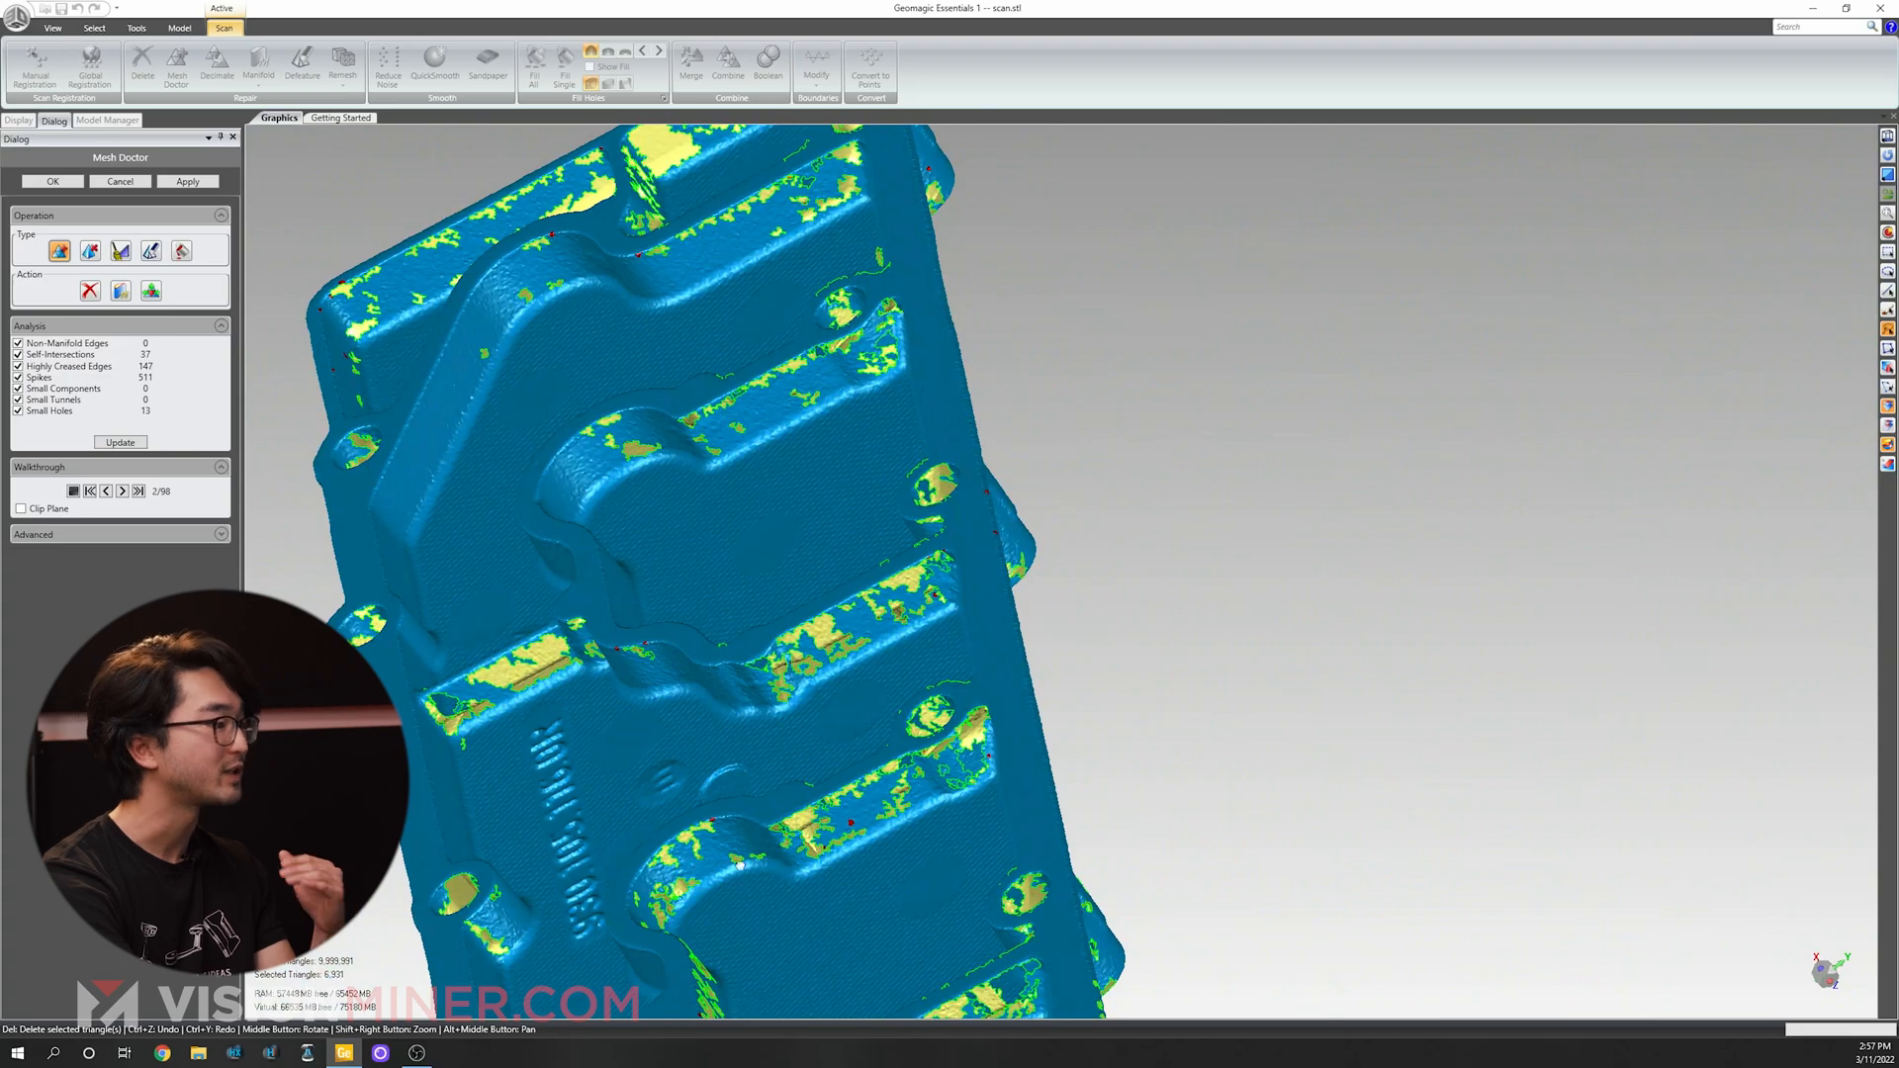
middle_click_drag(628, 720, 1345, 354)
middle_click_drag(931, 808, 784, 630)
scroll(785, 630, "up", 3)
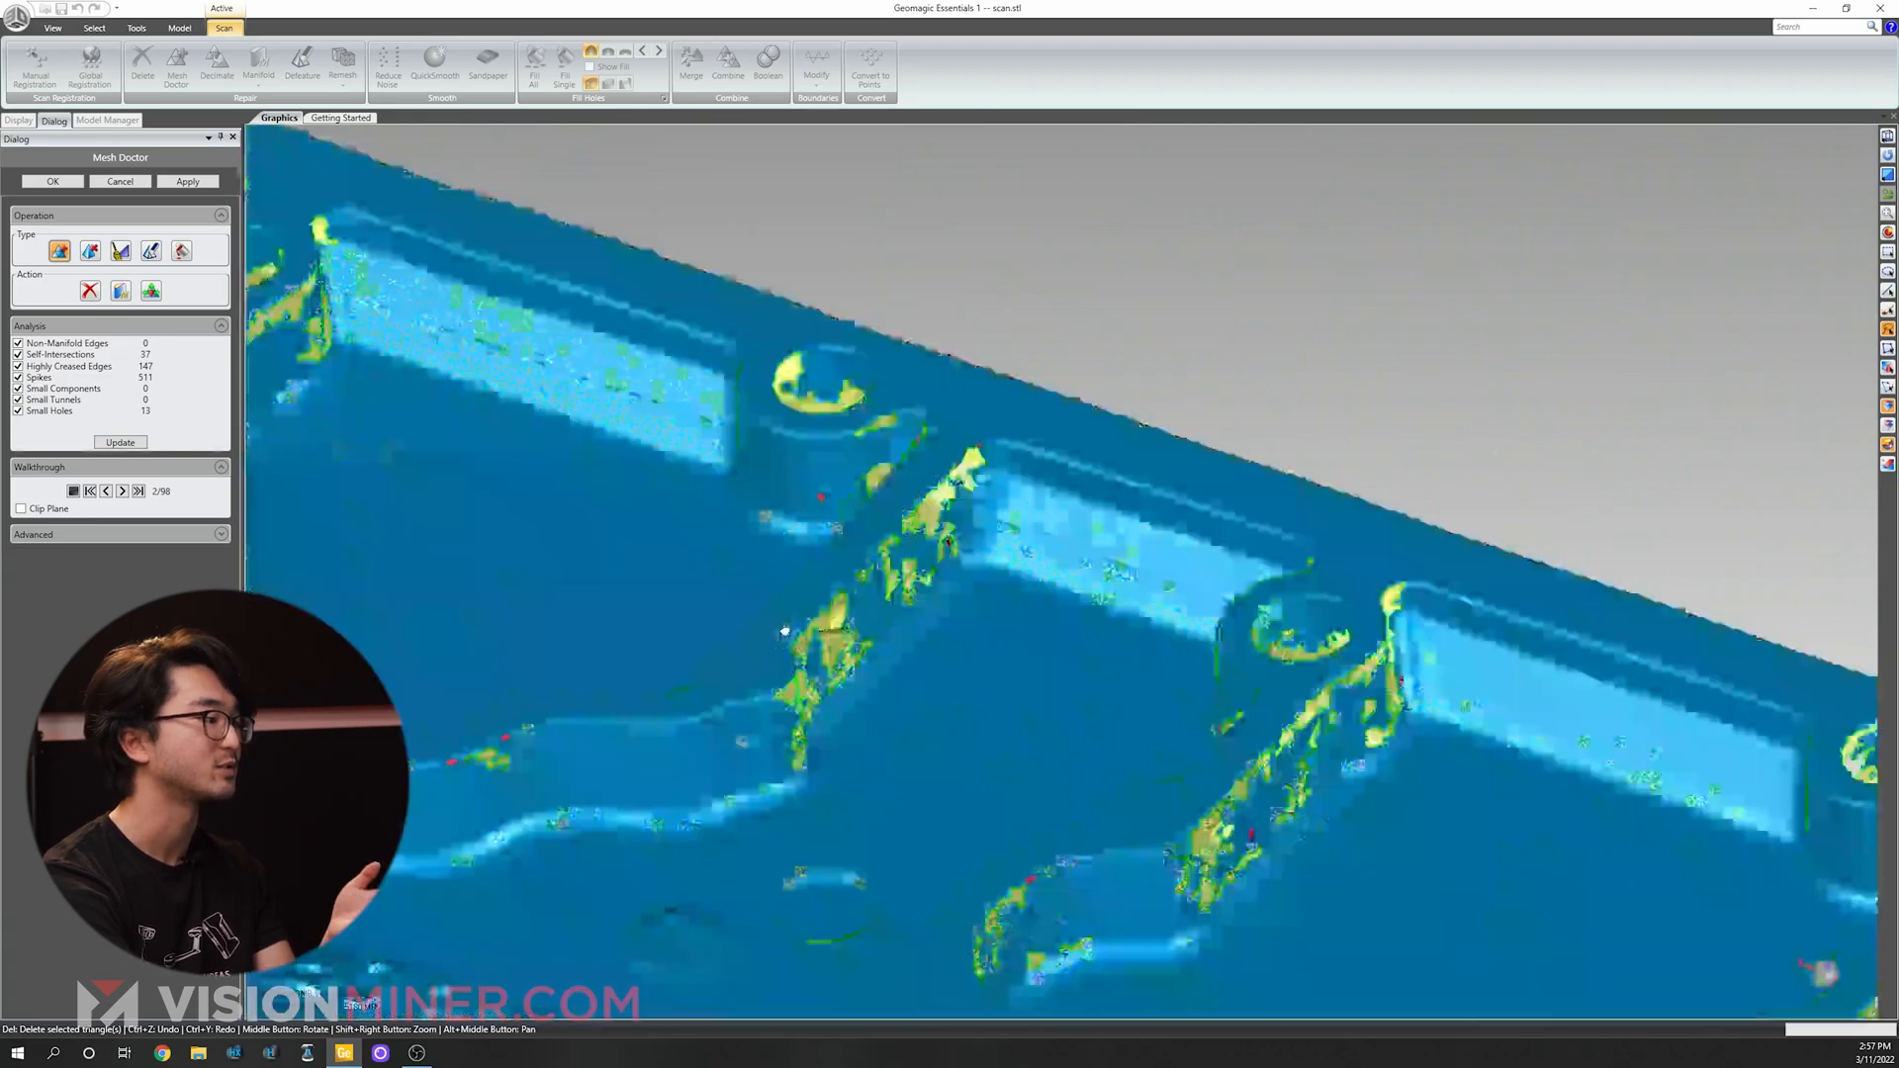
scroll(785, 630, "down", 4)
scroll(784, 630, "down", 4)
middle_click_drag(818, 637, 1078, 654)
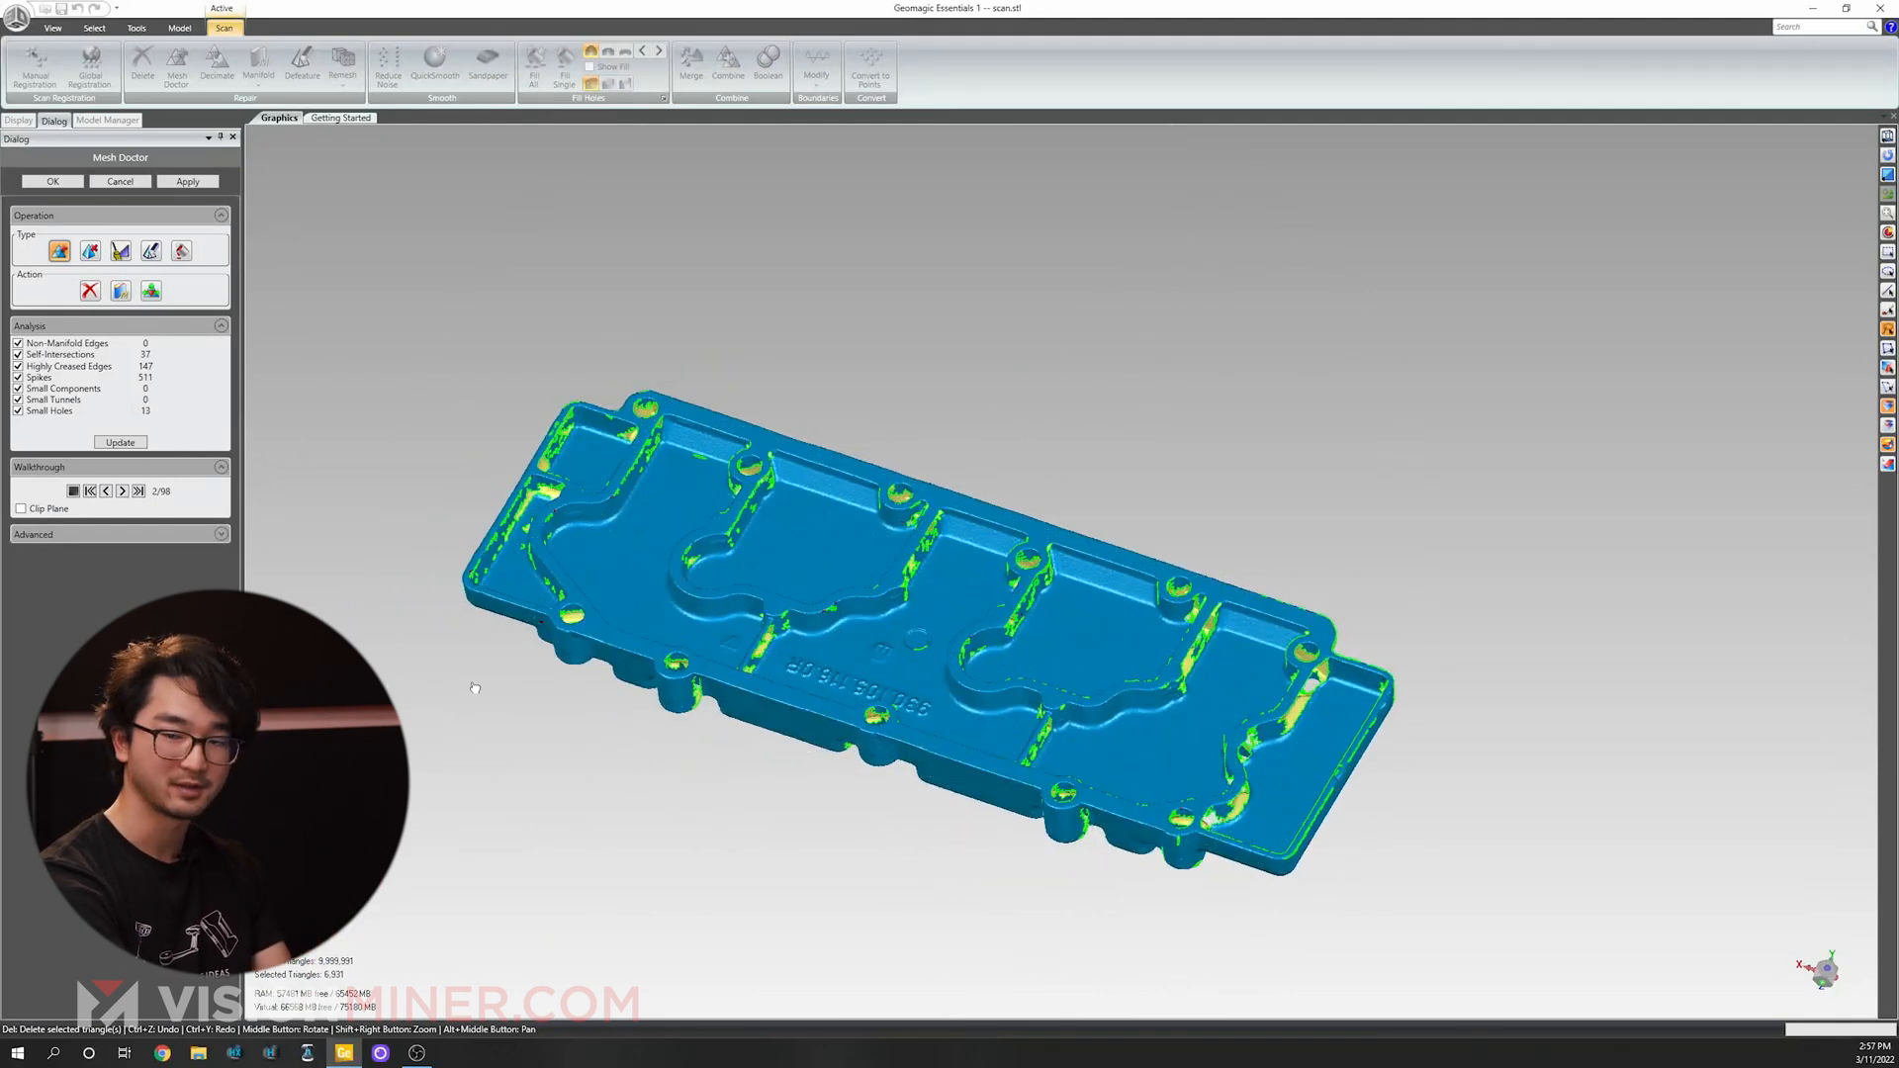
Run the Mesh Doctor repair on all detected defect types of the scan and accept the result.
left_click(188, 181)
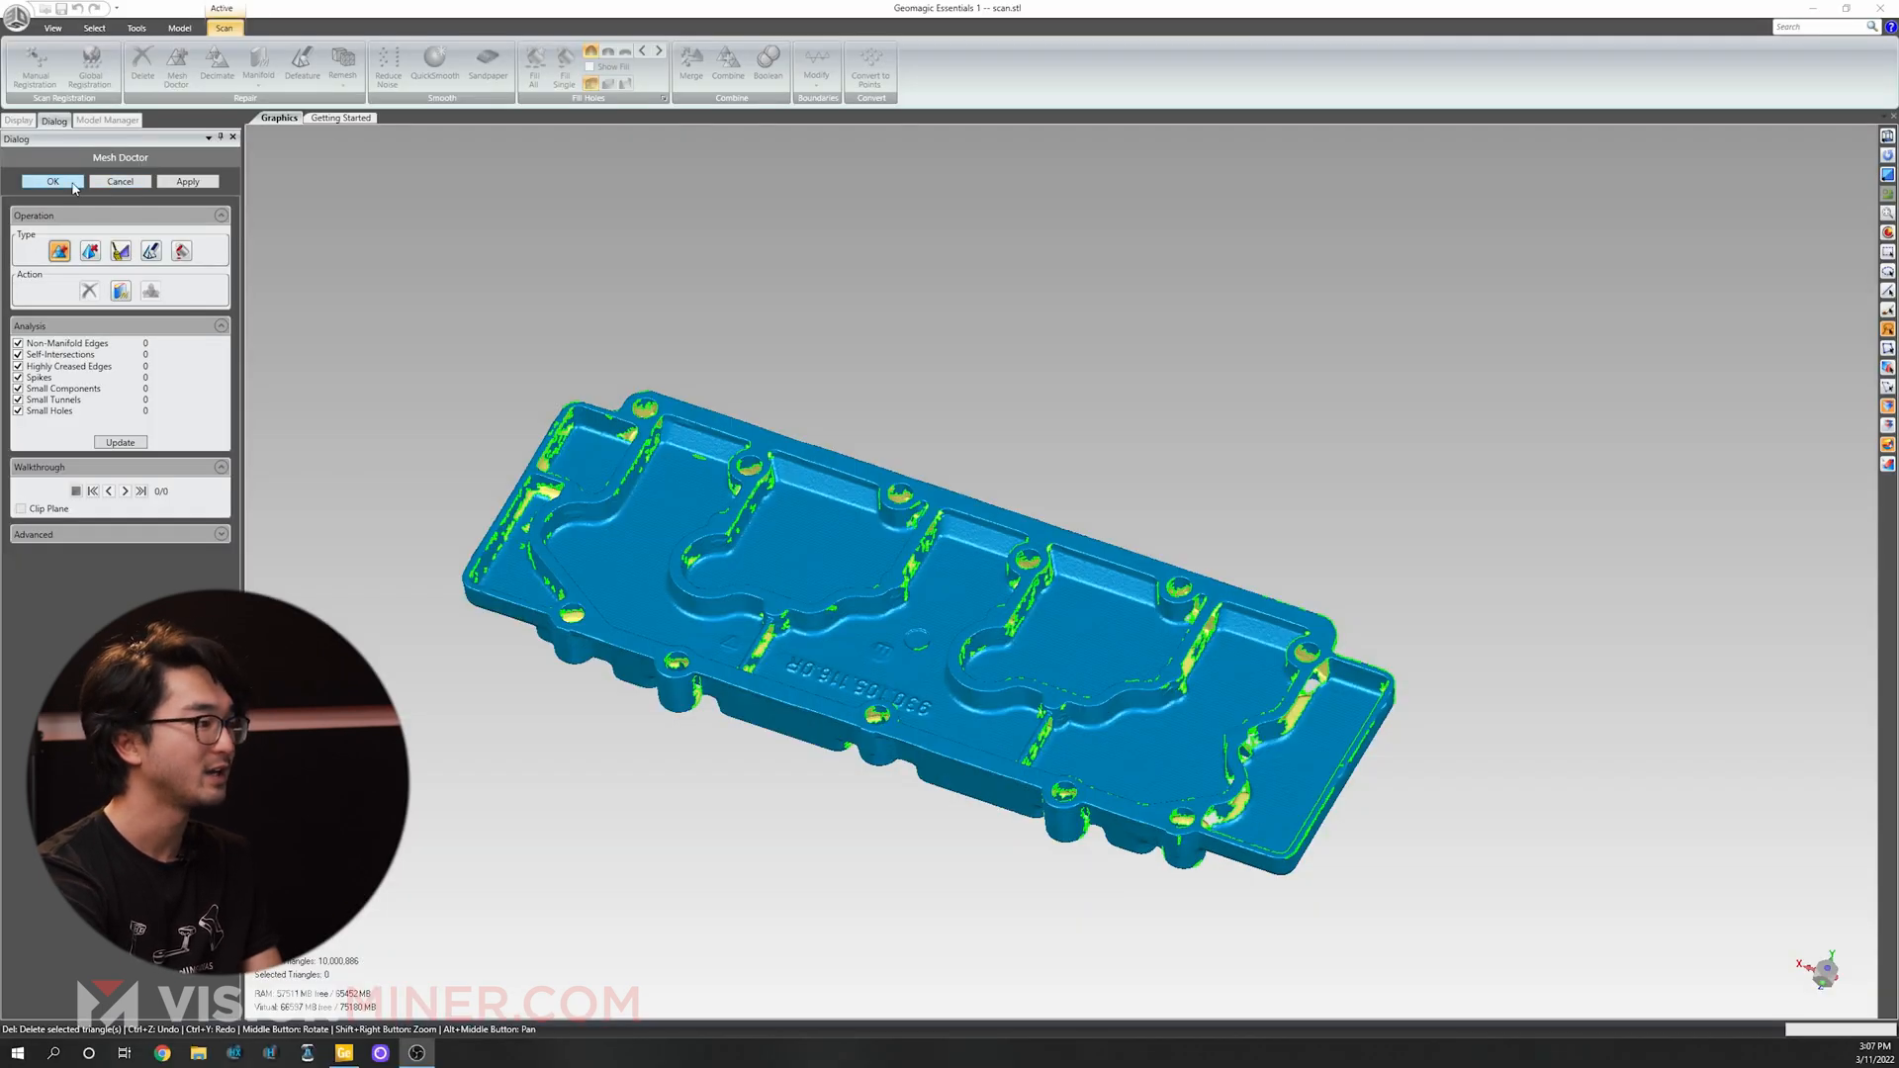
left_click(53, 182)
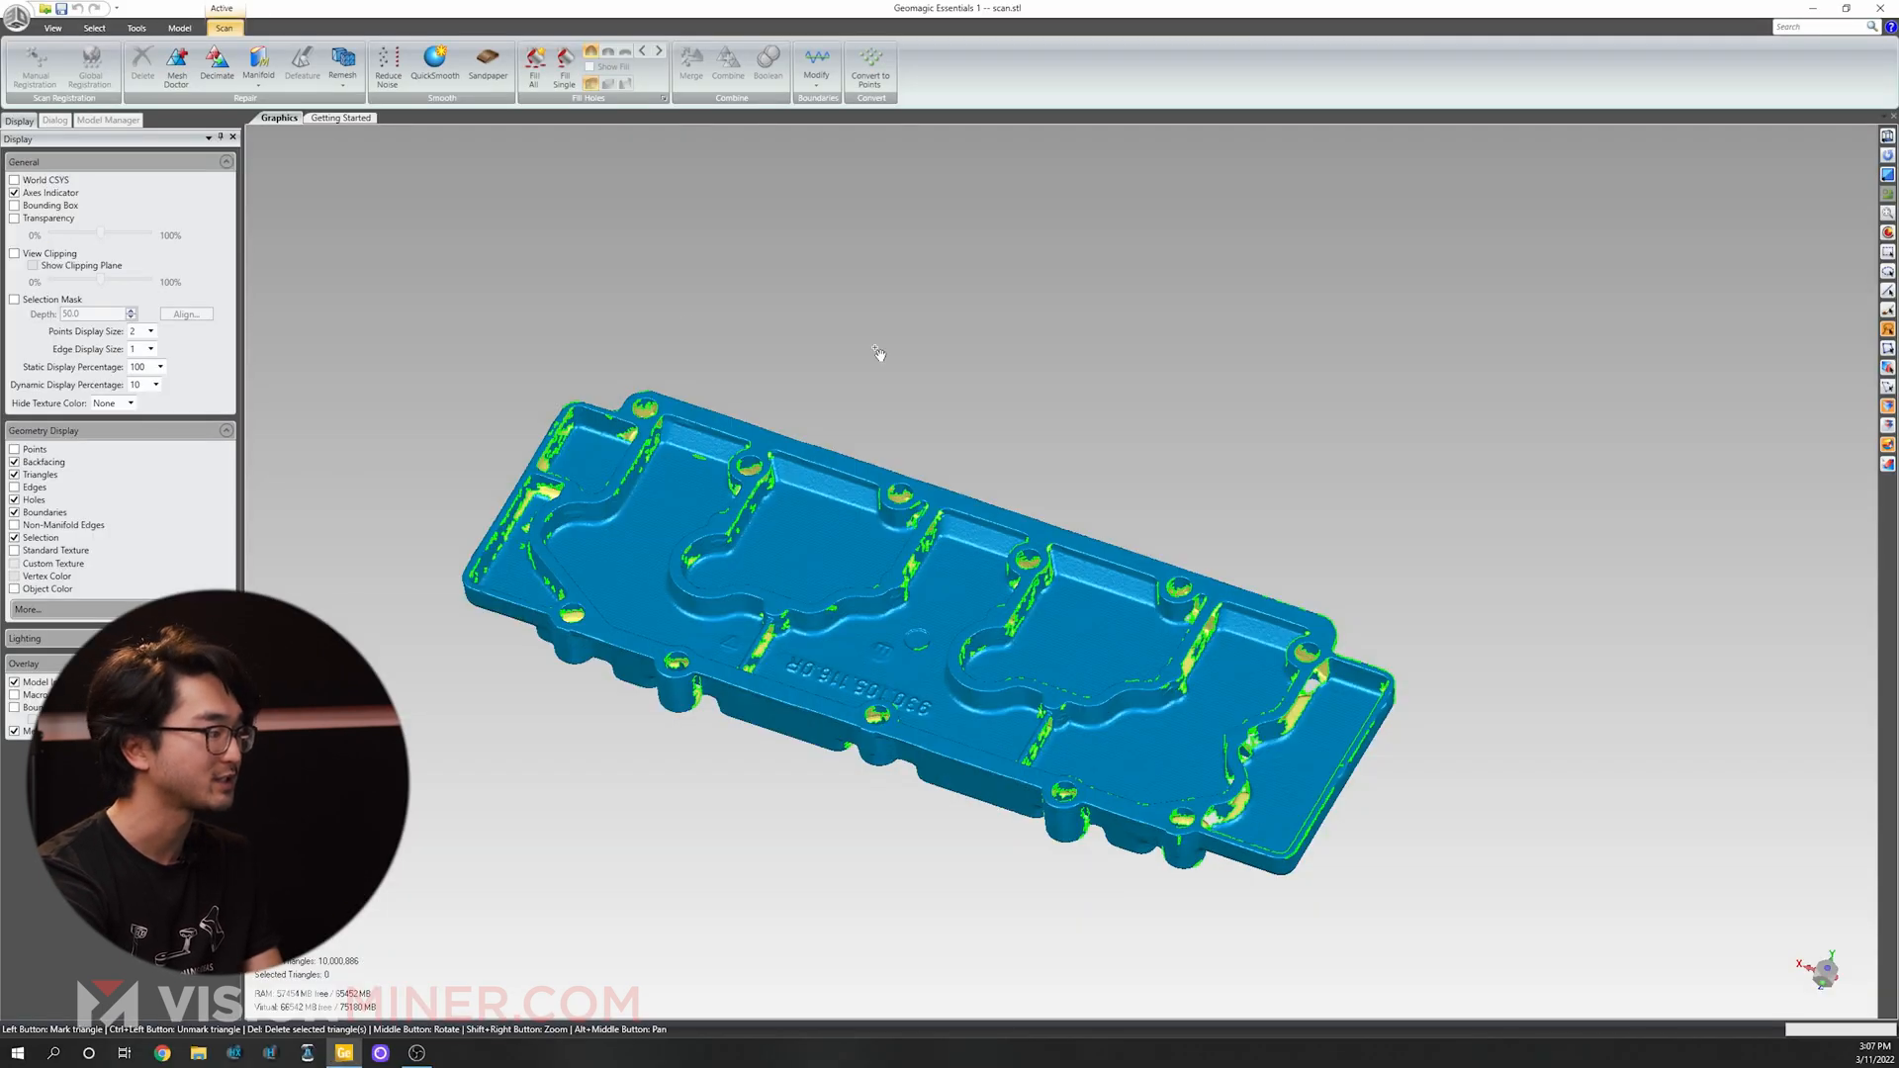
Decimate the repaired scan mesh by triangle count, reducing it to 50 percent.
middle_click_drag(829, 587, 798, 697)
scroll(798, 697, "up", 3)
scroll(798, 695, "down", 5)
middle_click_drag(757, 498, 745, 581)
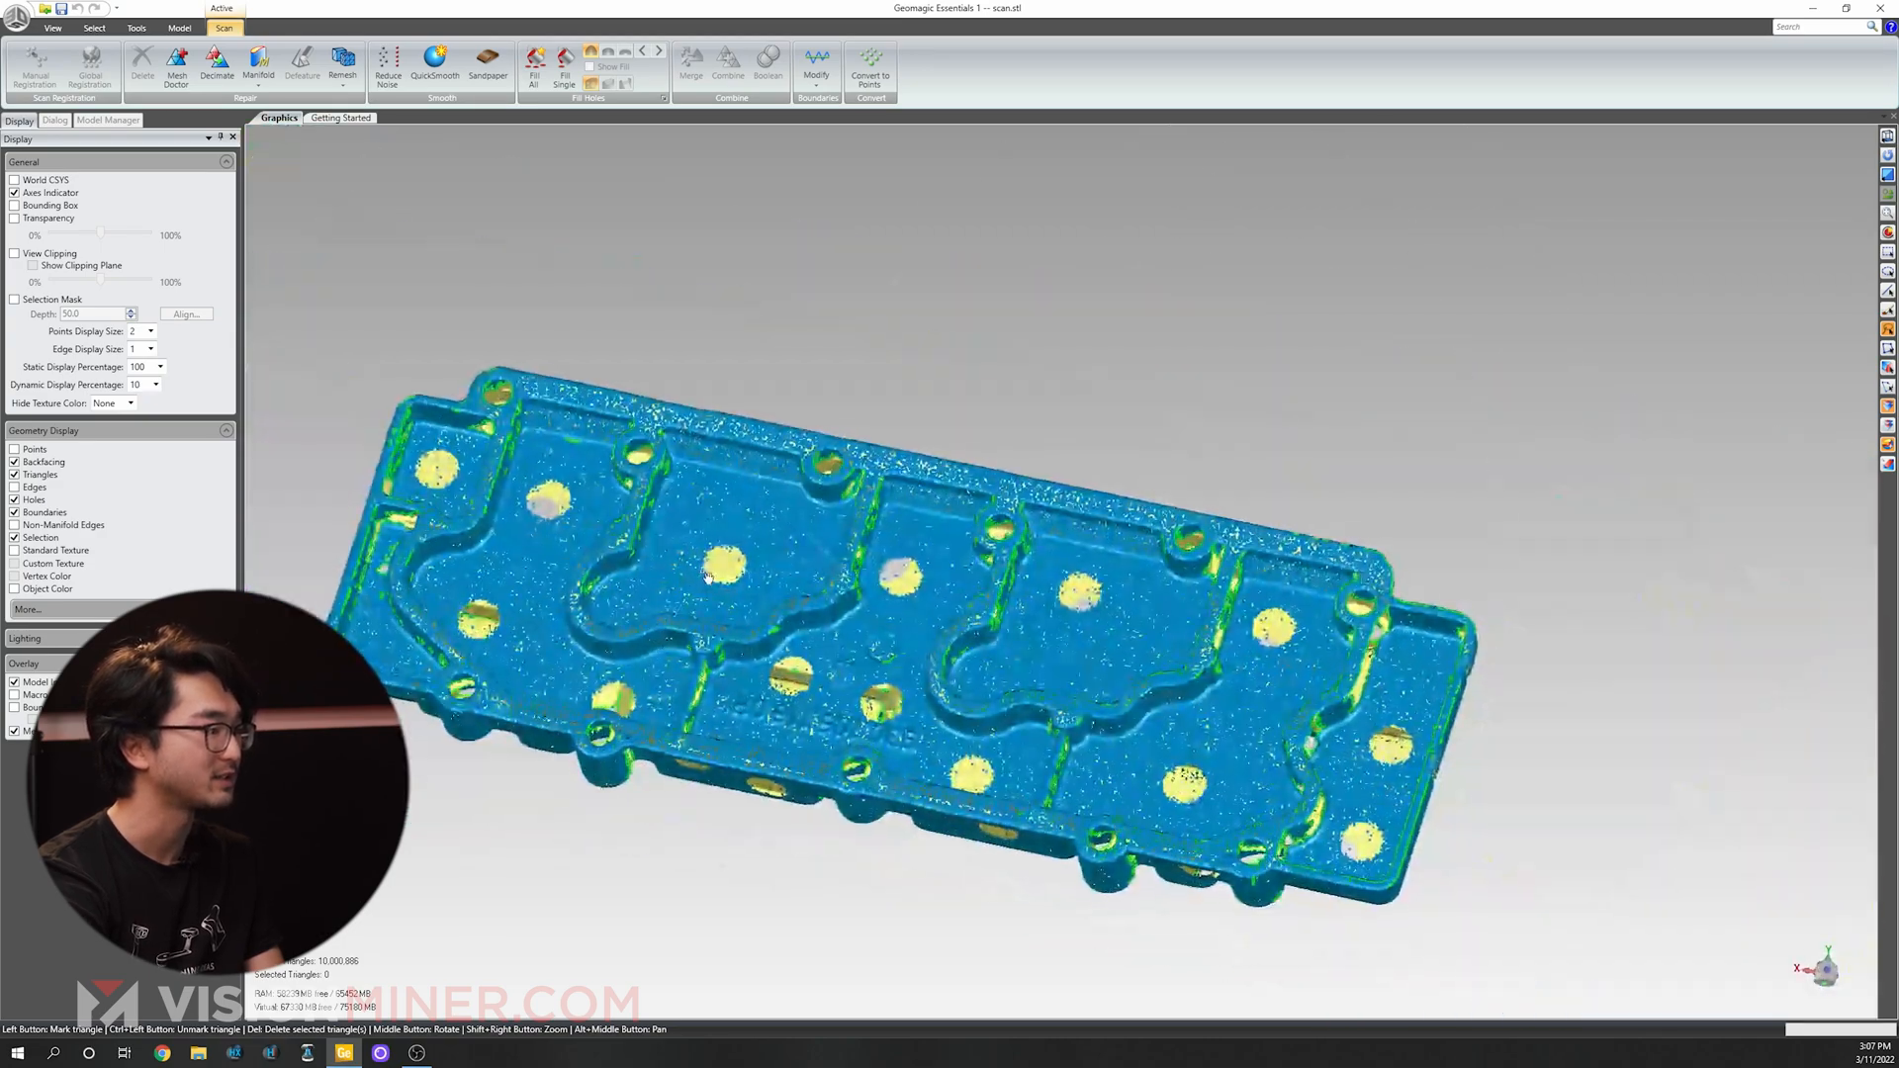
scroll(721, 652, "down", 2)
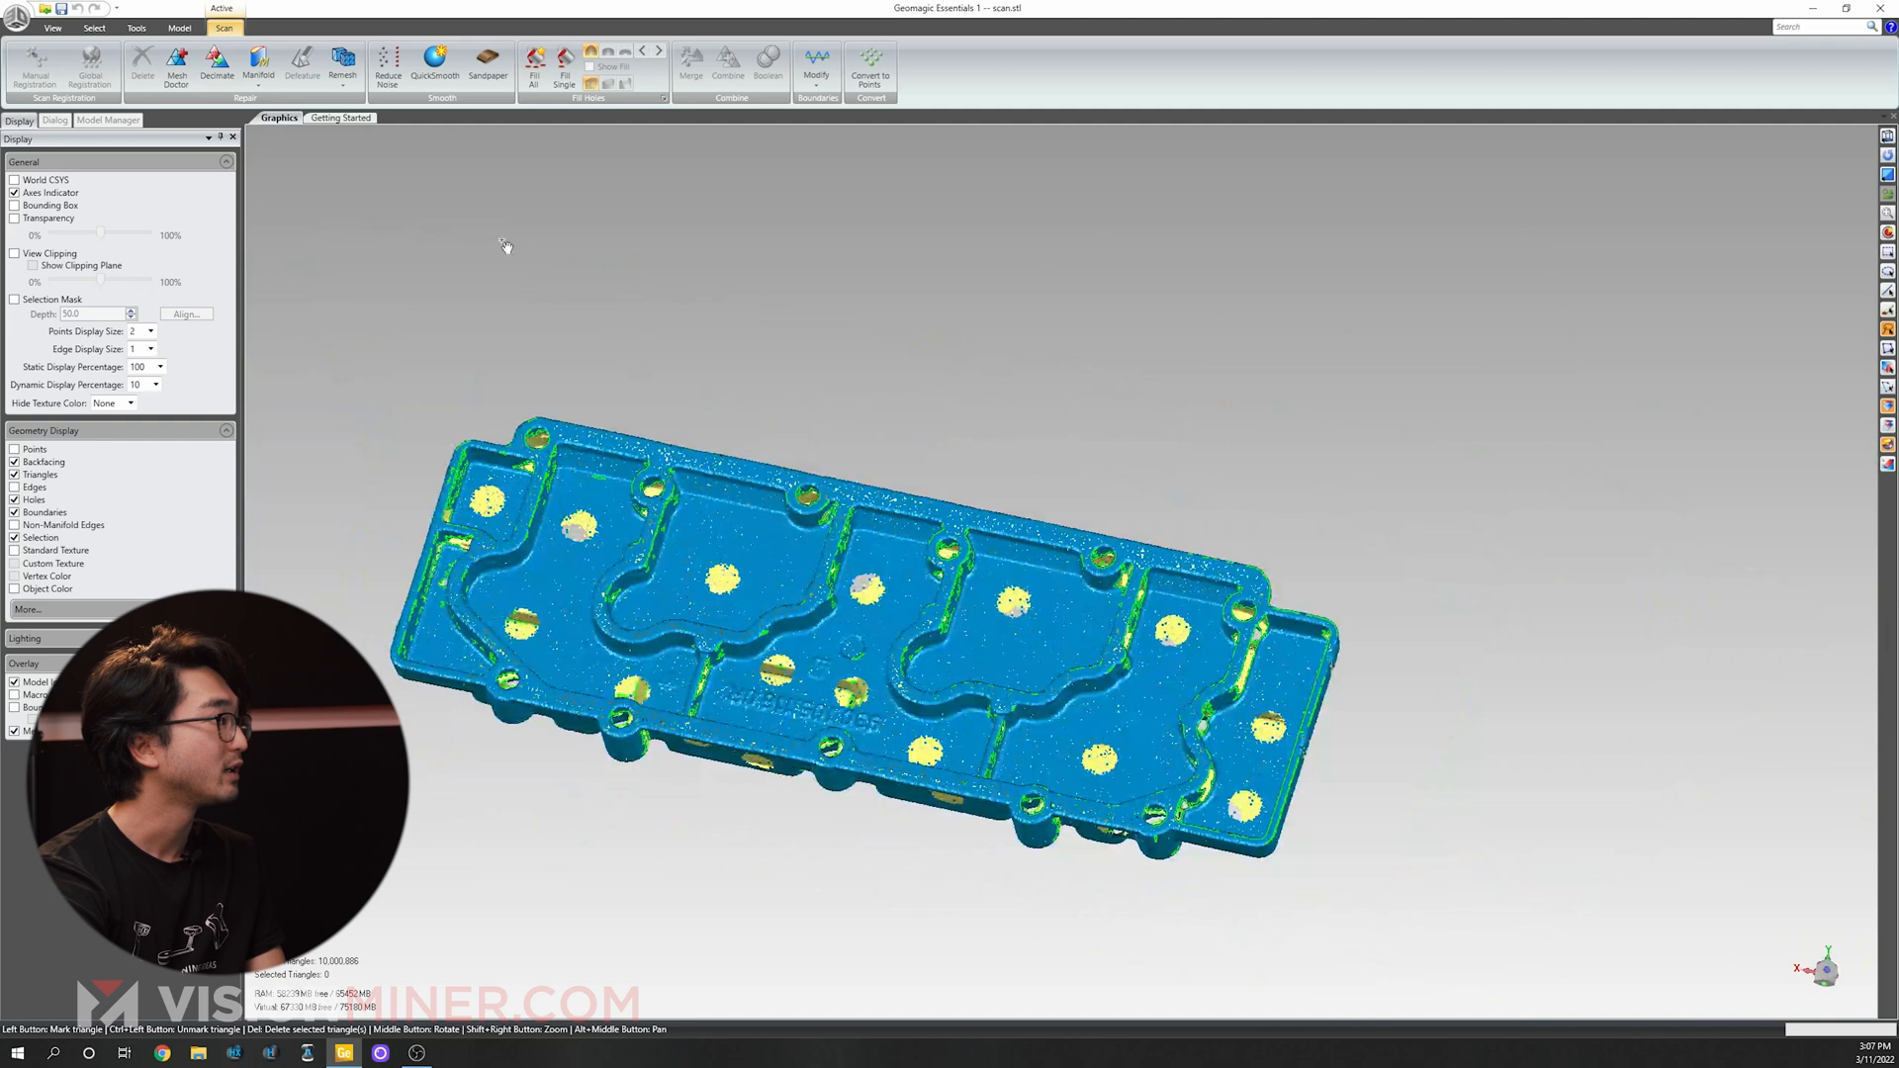
left_click(217, 62)
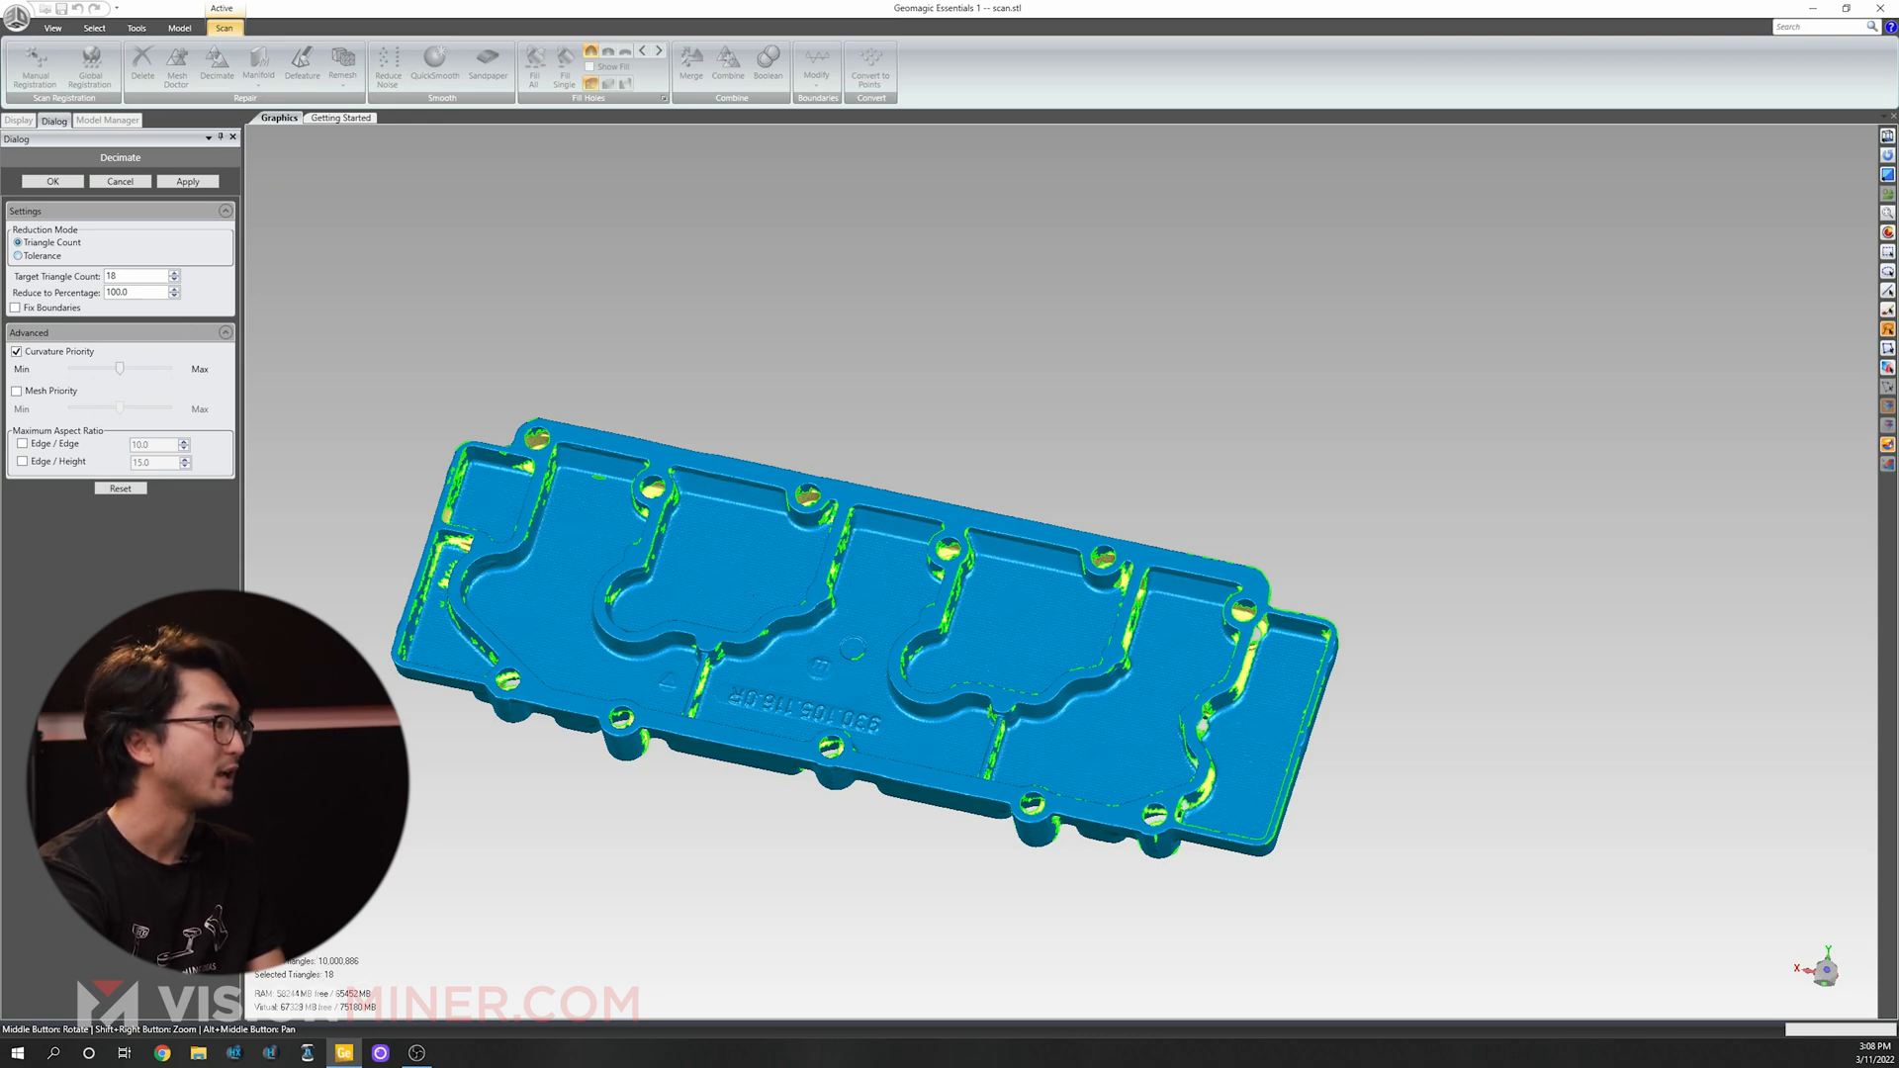
scroll(379, 965, "down", 2)
scroll(651, 675, "up", 1)
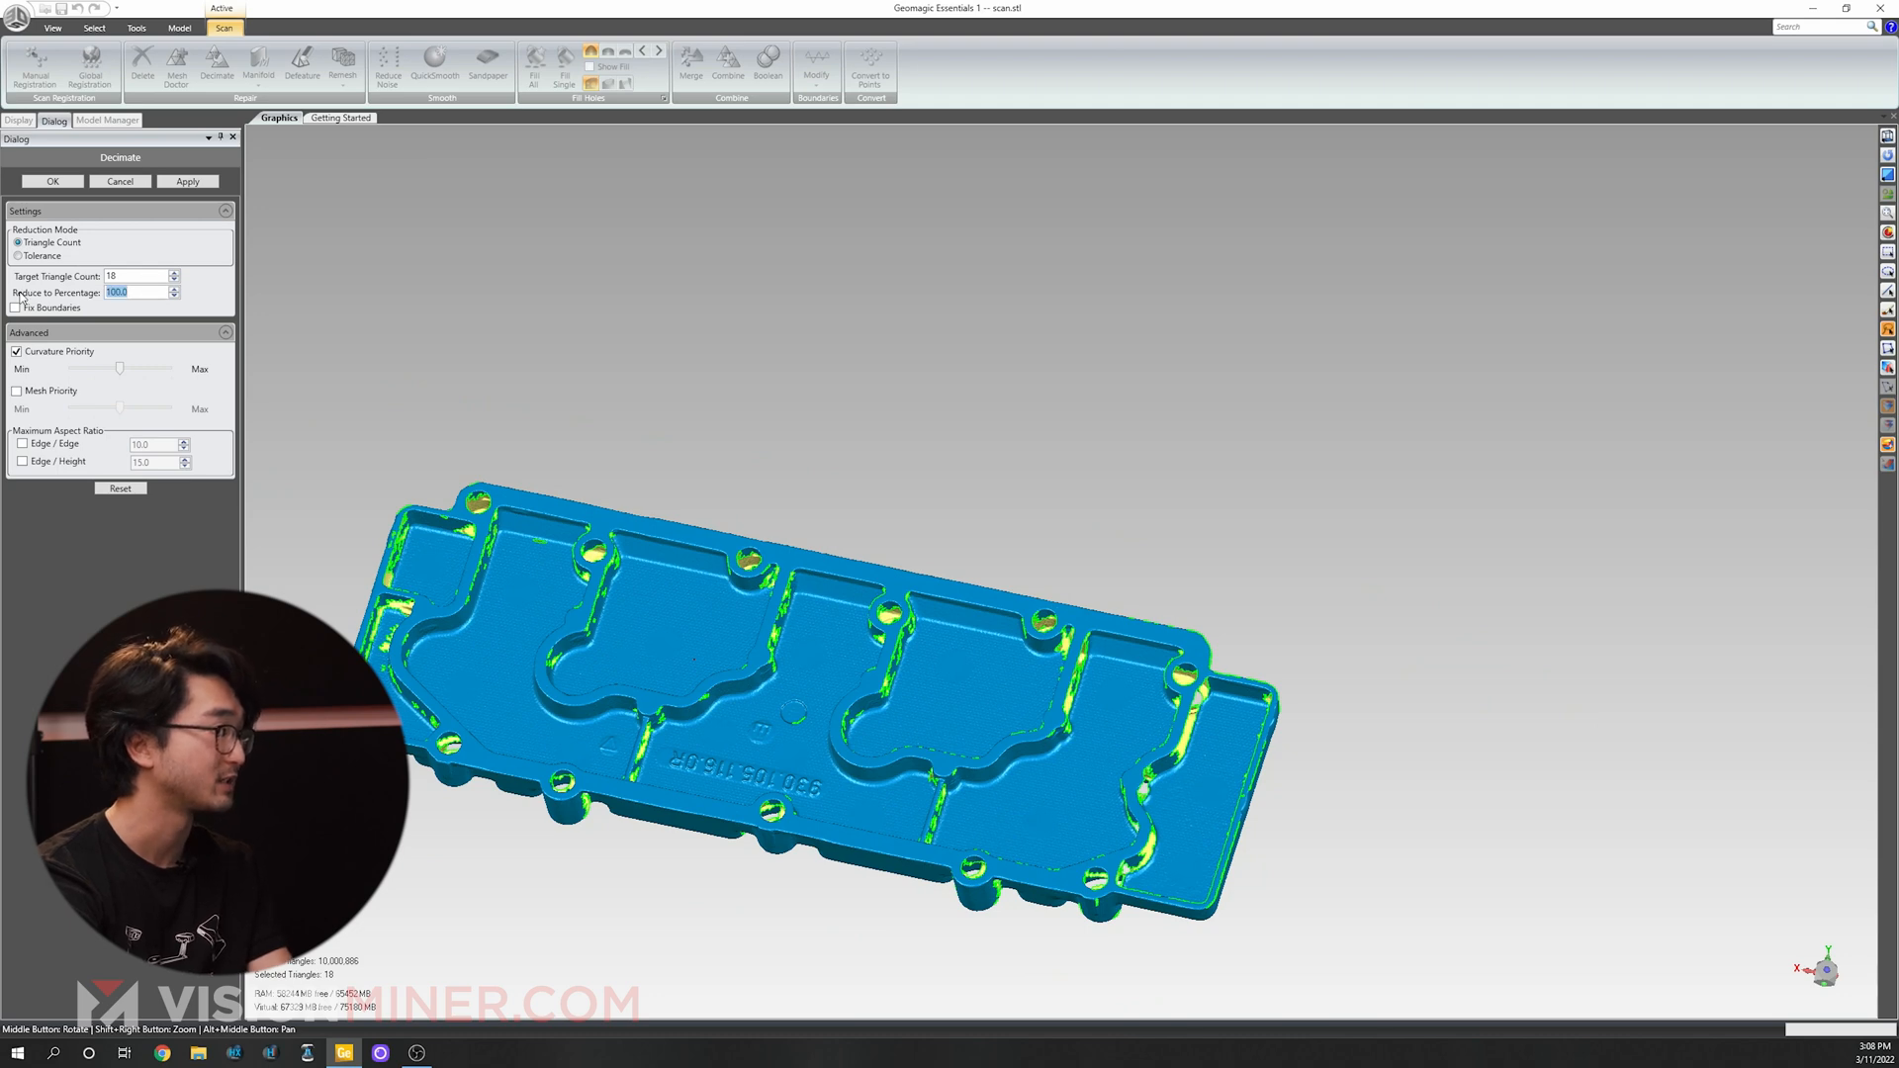
middle_click_drag(772, 754, 447, 526)
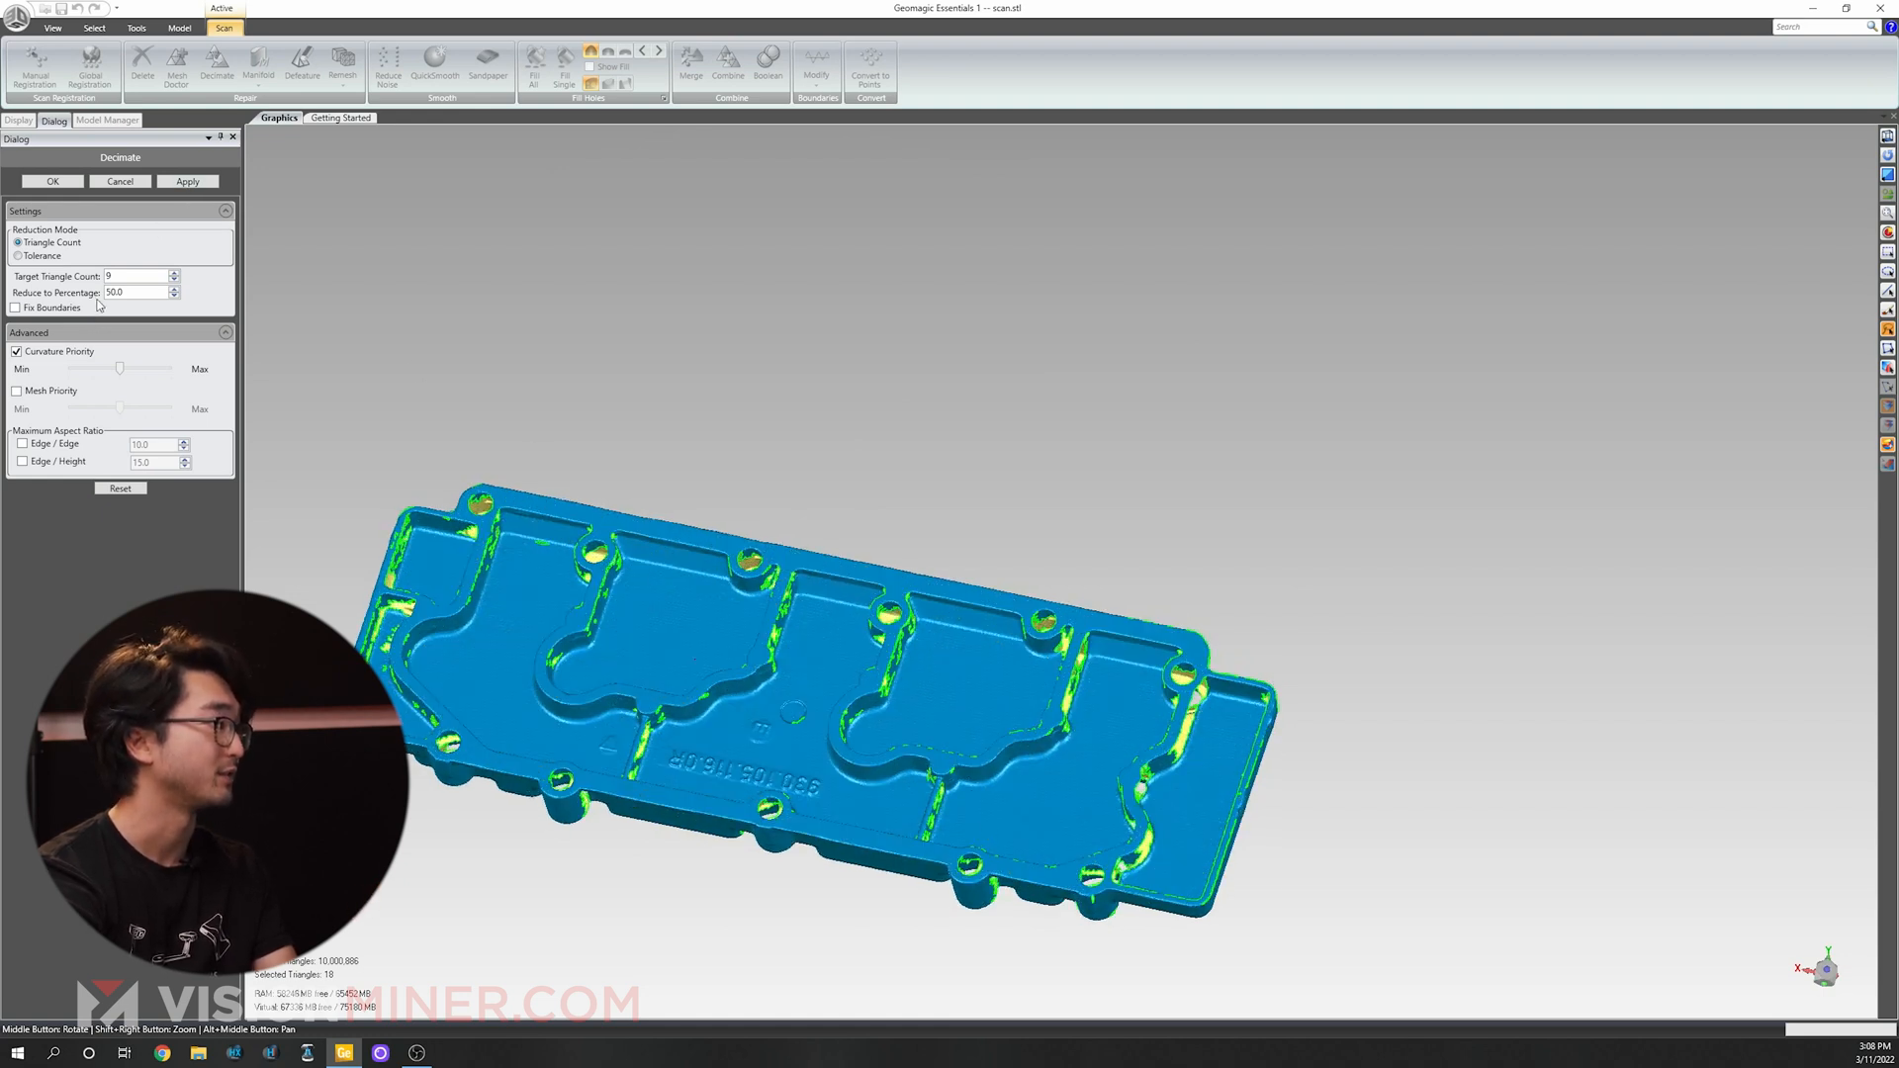
left_click(183, 181)
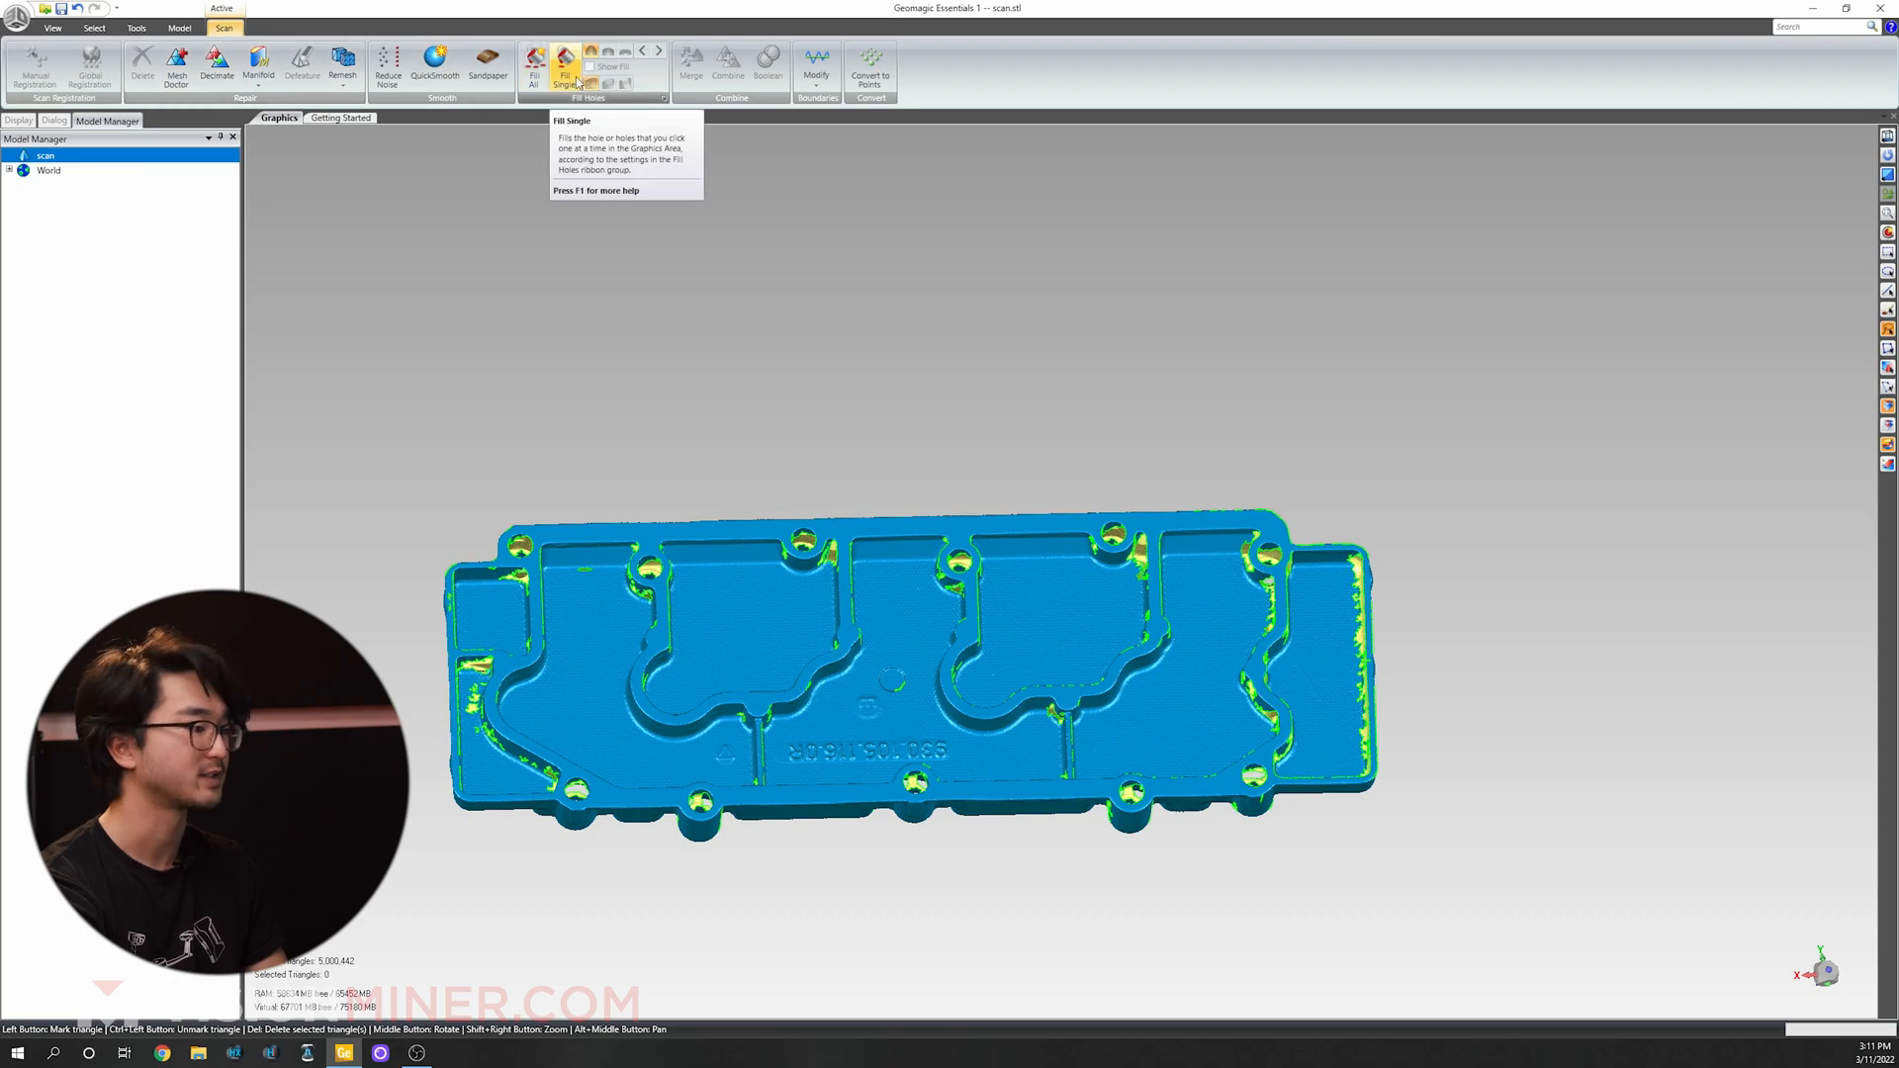
Examine the ribbed side of the decimated cover for missing surface around the bosses and ribs.
mouse_move(1094, 627)
middle_mouse_down()
mouse_move(1023, 682)
mouse_move(831, 573)
mouse_move(679, 544)
middle_mouse_up()
scroll(654, 547, "up", 7)
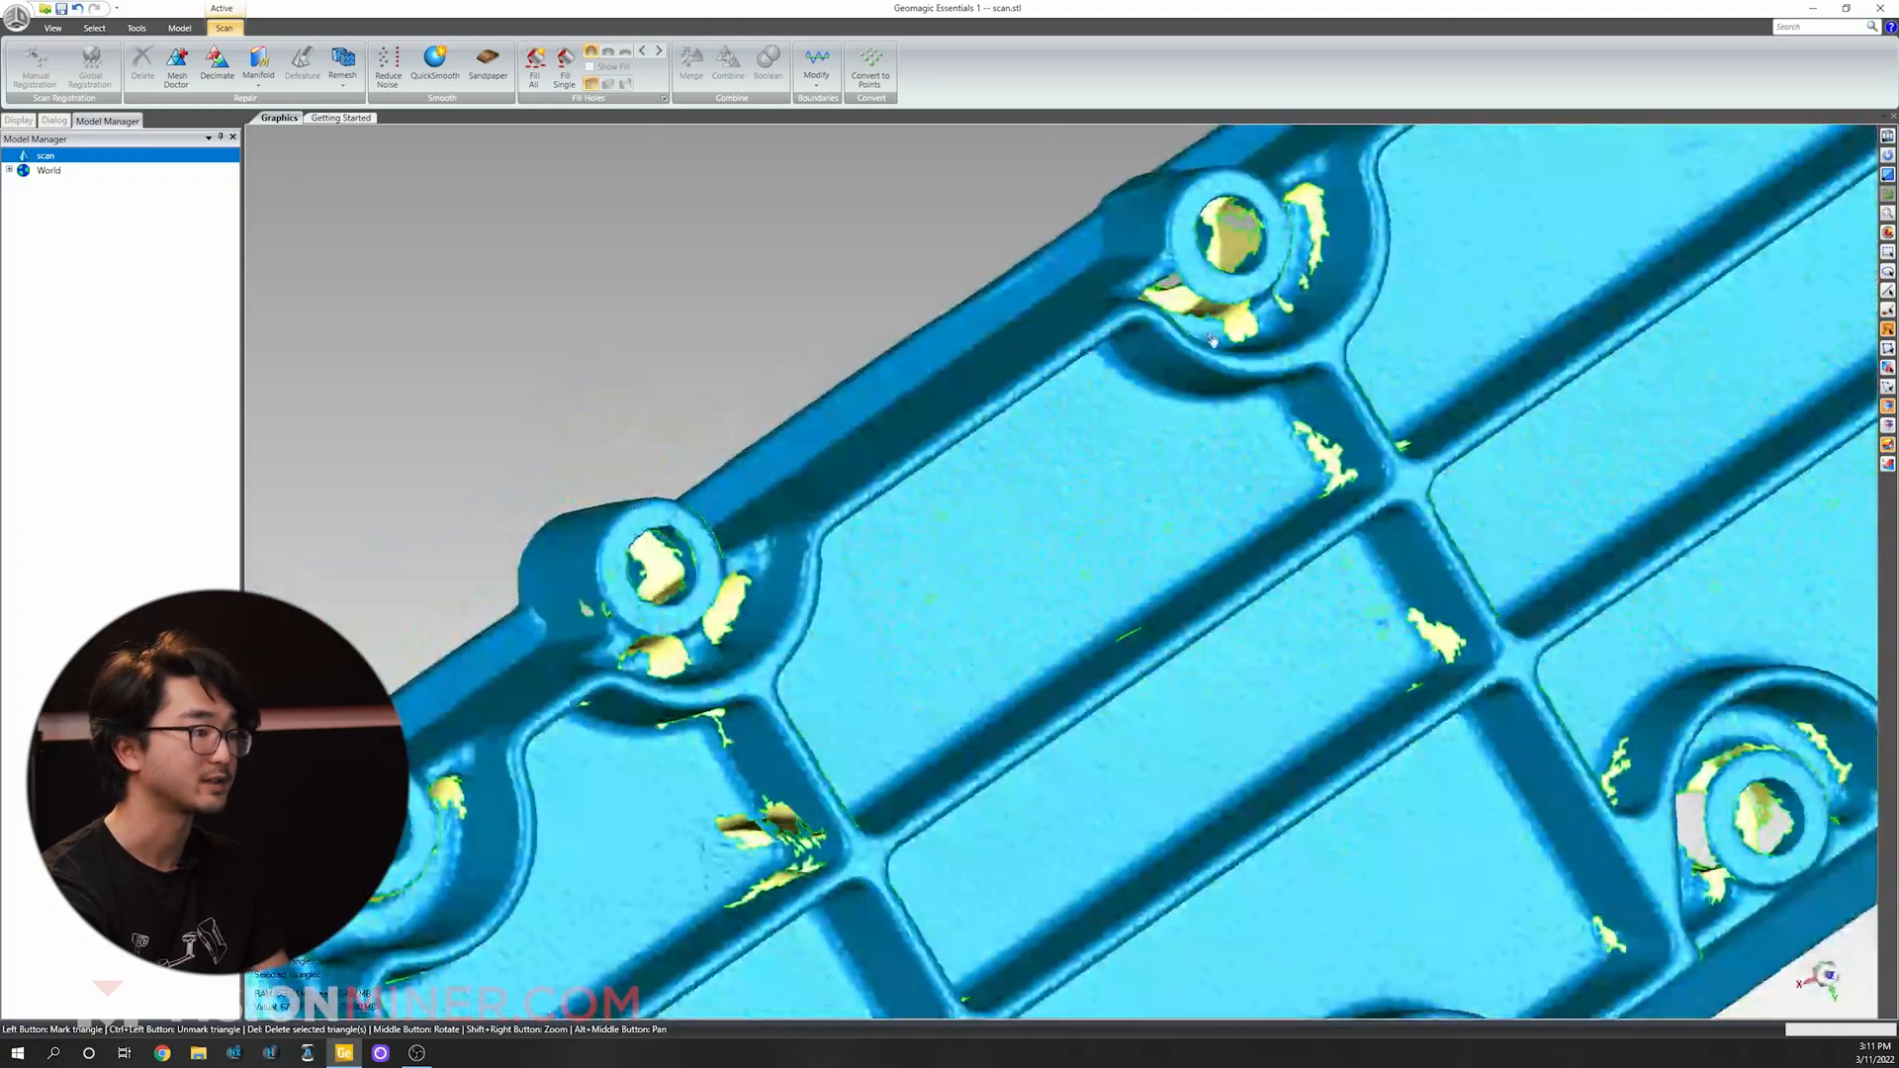
scroll(1172, 603, "up", 5)
scroll(1171, 605, "down", 6)
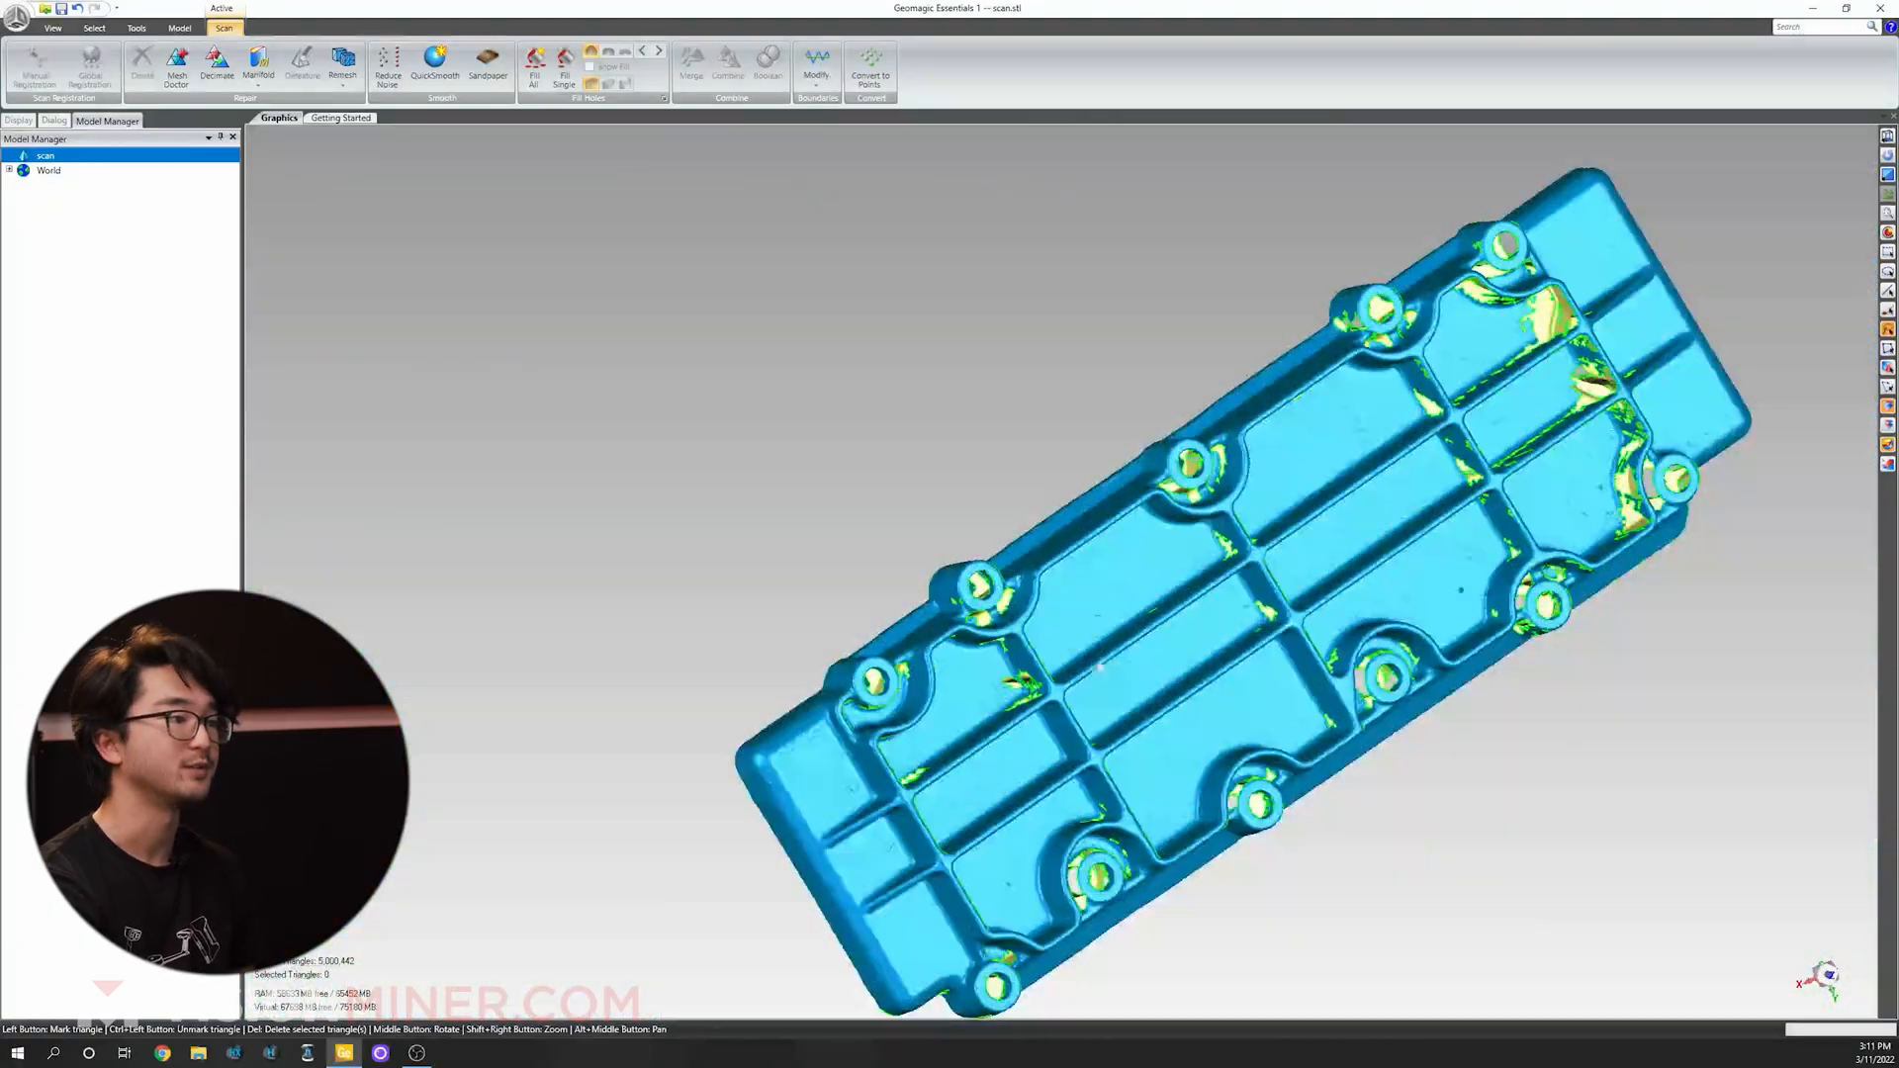
middle_click_drag(1151, 677, 1321, 507)
middle_click_drag(1193, 484, 934, 610)
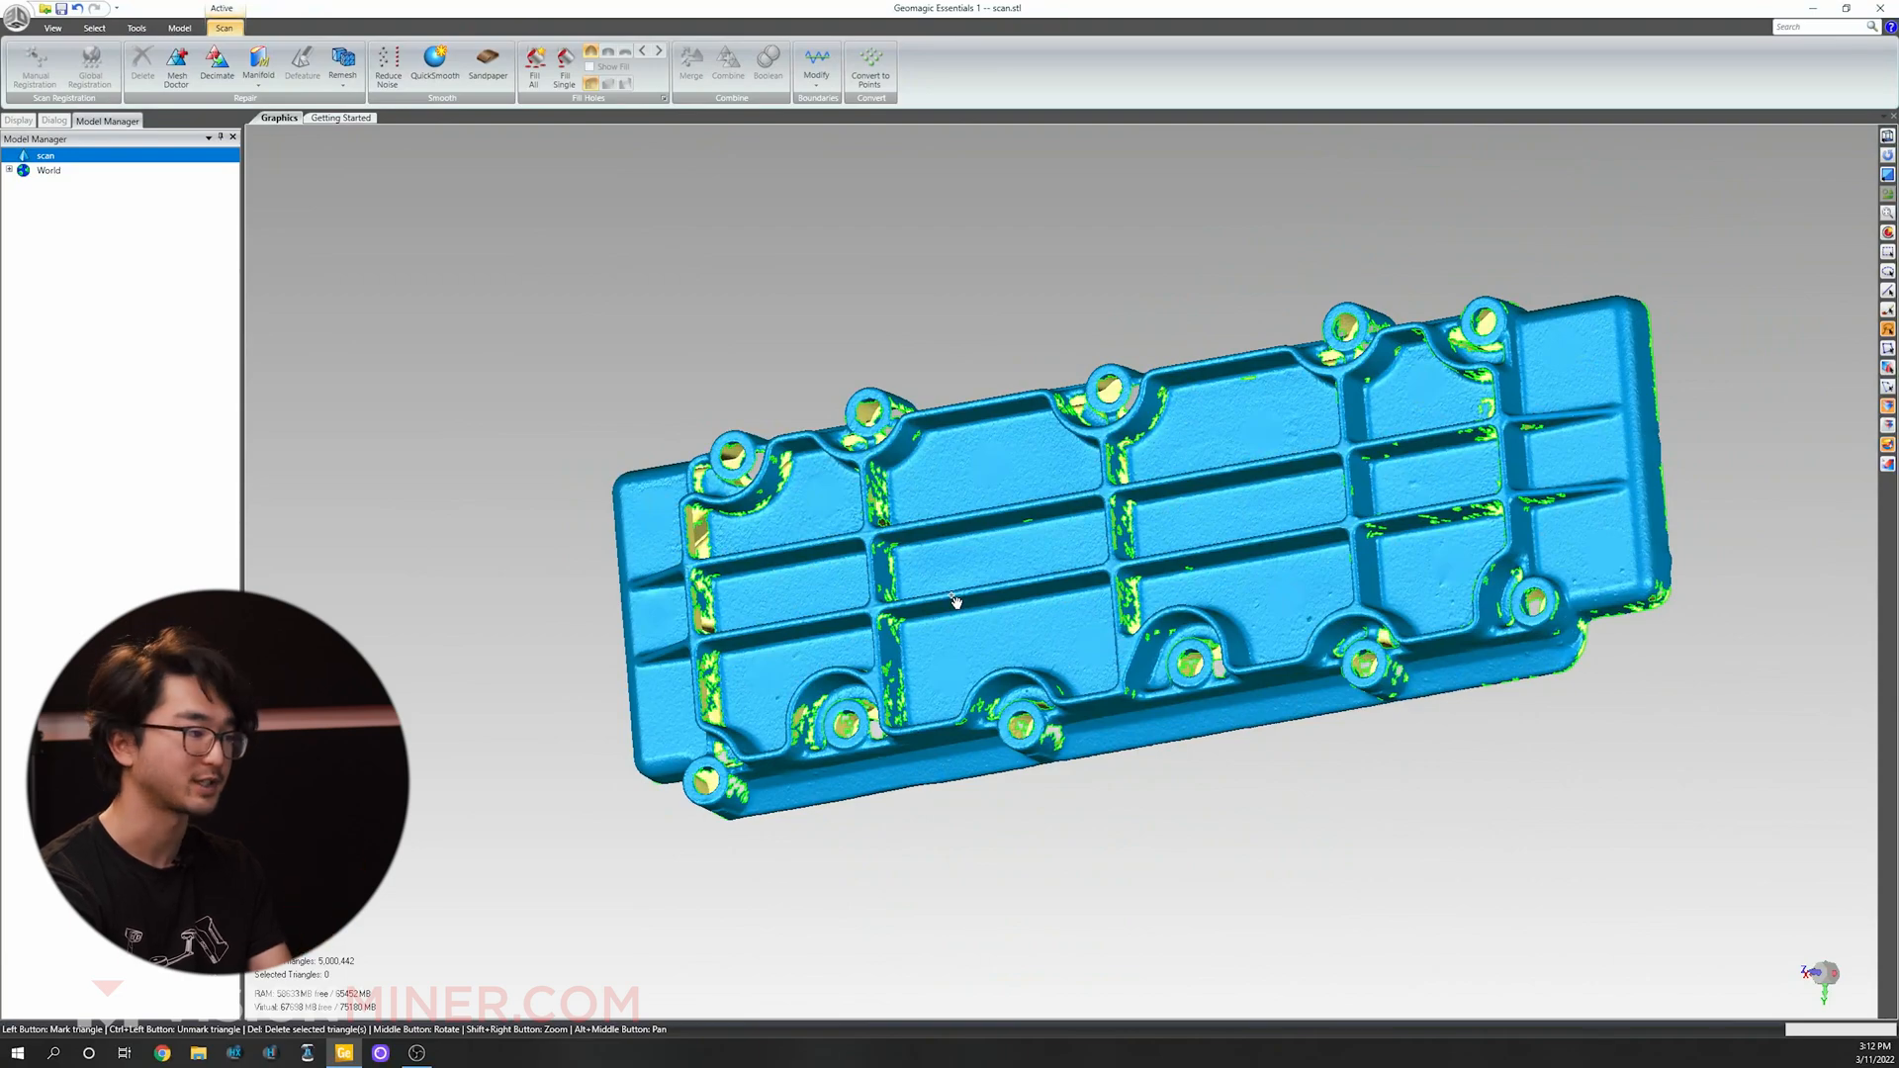
mouse_move(954, 600)
middle_mouse_down()
mouse_move(762, 536)
mouse_move(759, 562)
middle_mouse_up()
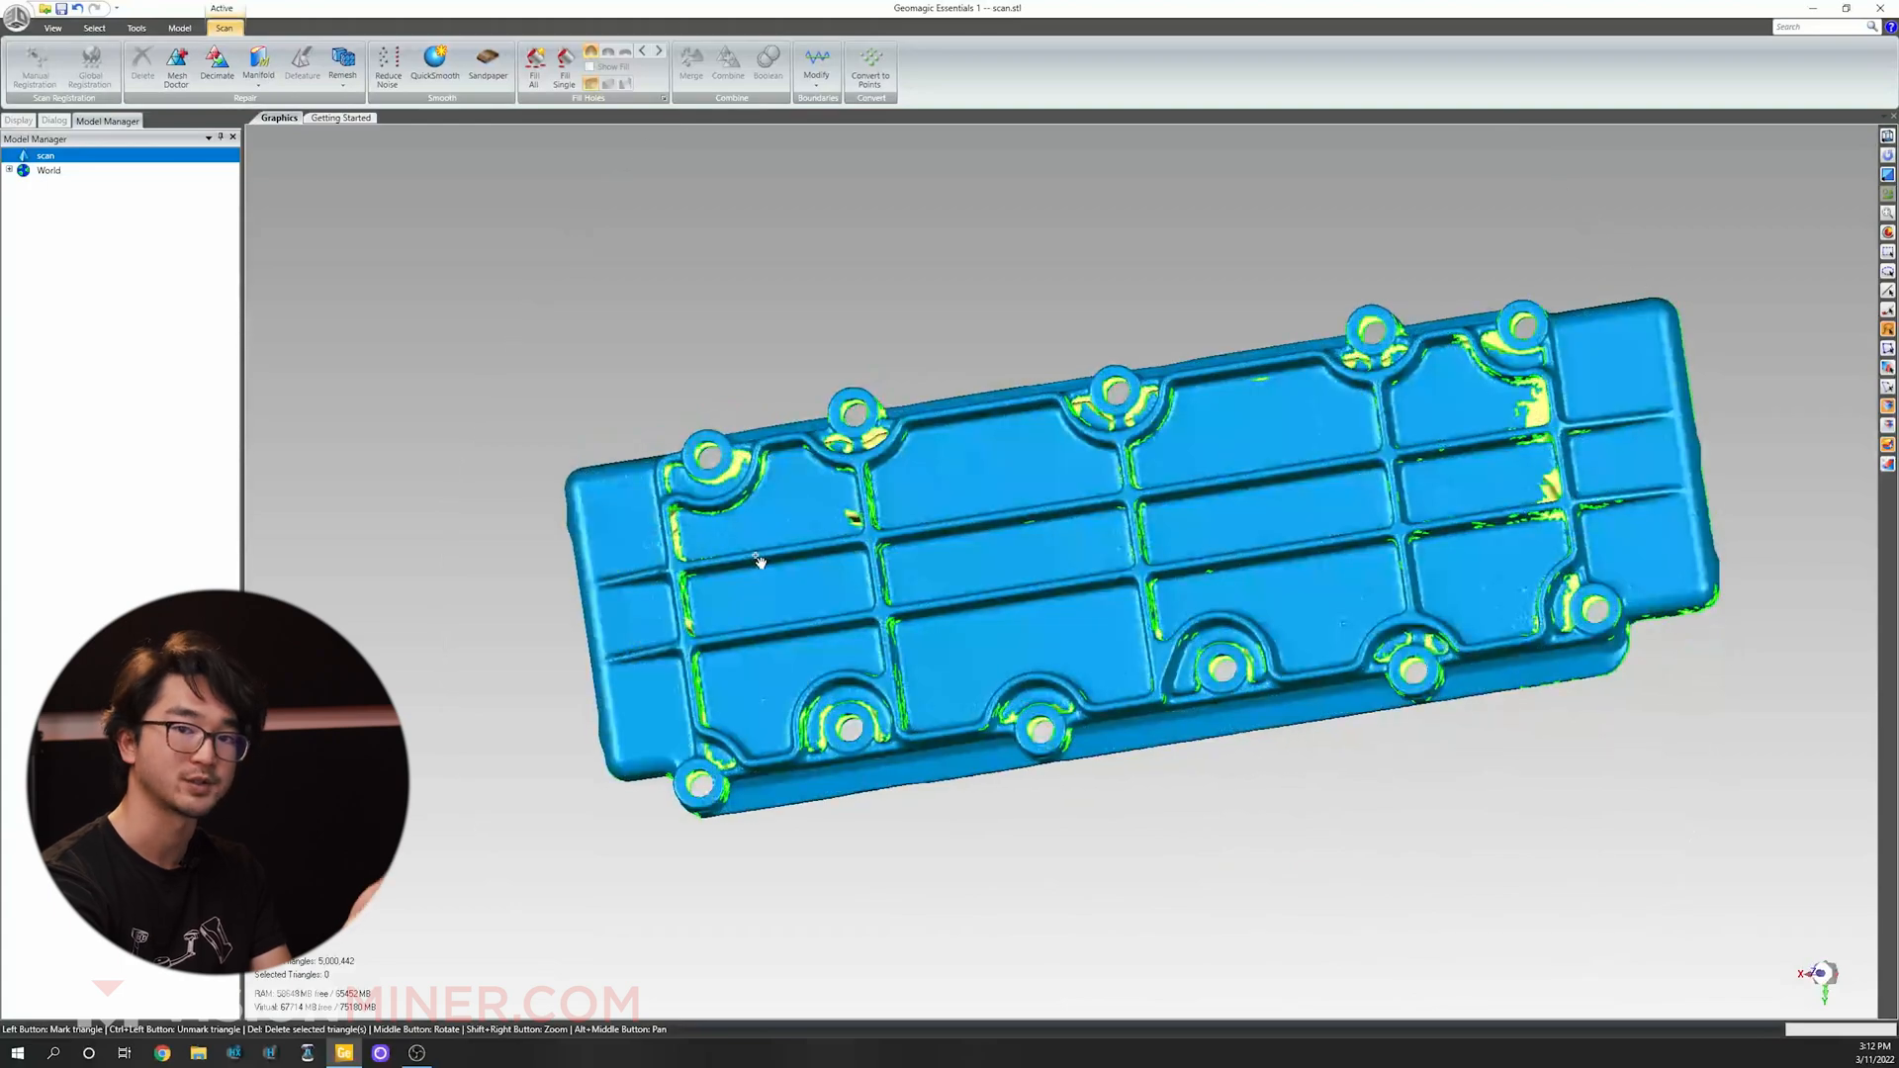
middle_click_drag(760, 561, 773, 569)
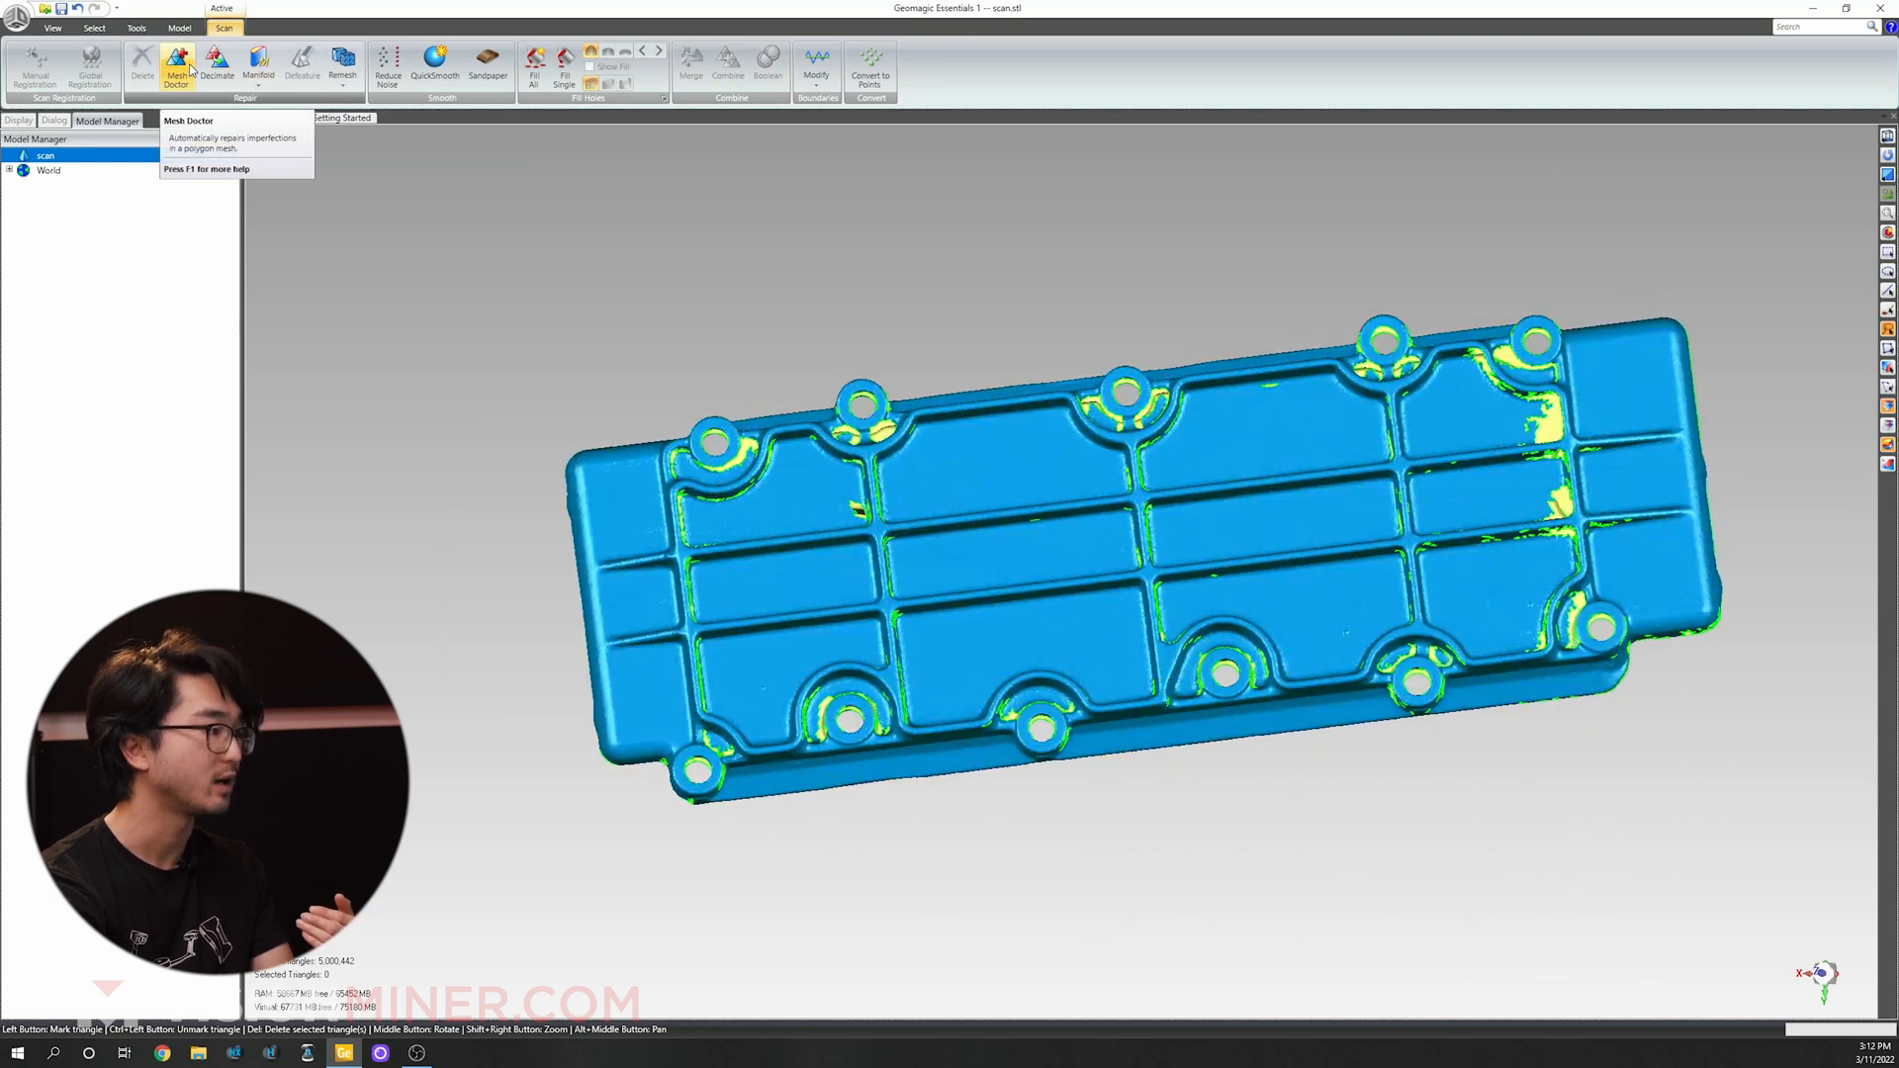
middle_click_drag(791, 579, 819, 591)
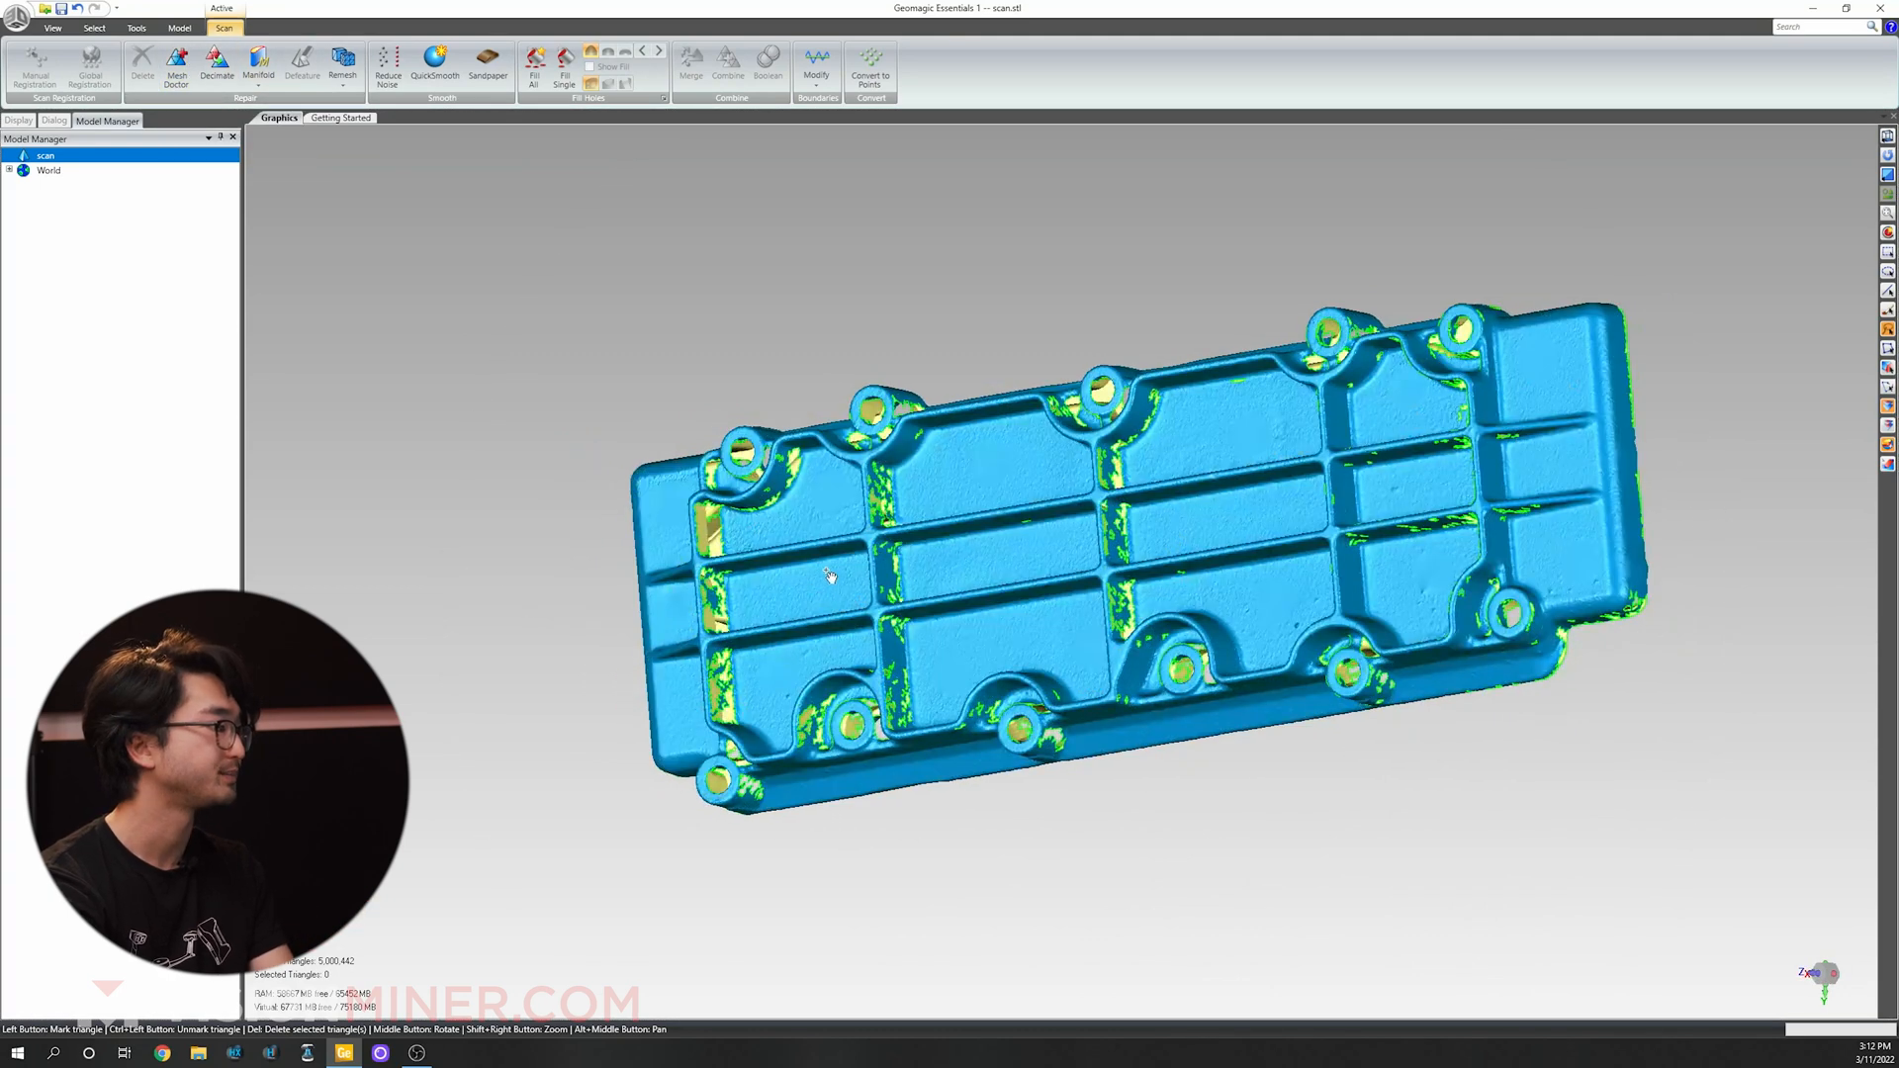
Start the Fill All command on the scan and set it to deselect the 5 largest holes.
left_click(565, 72)
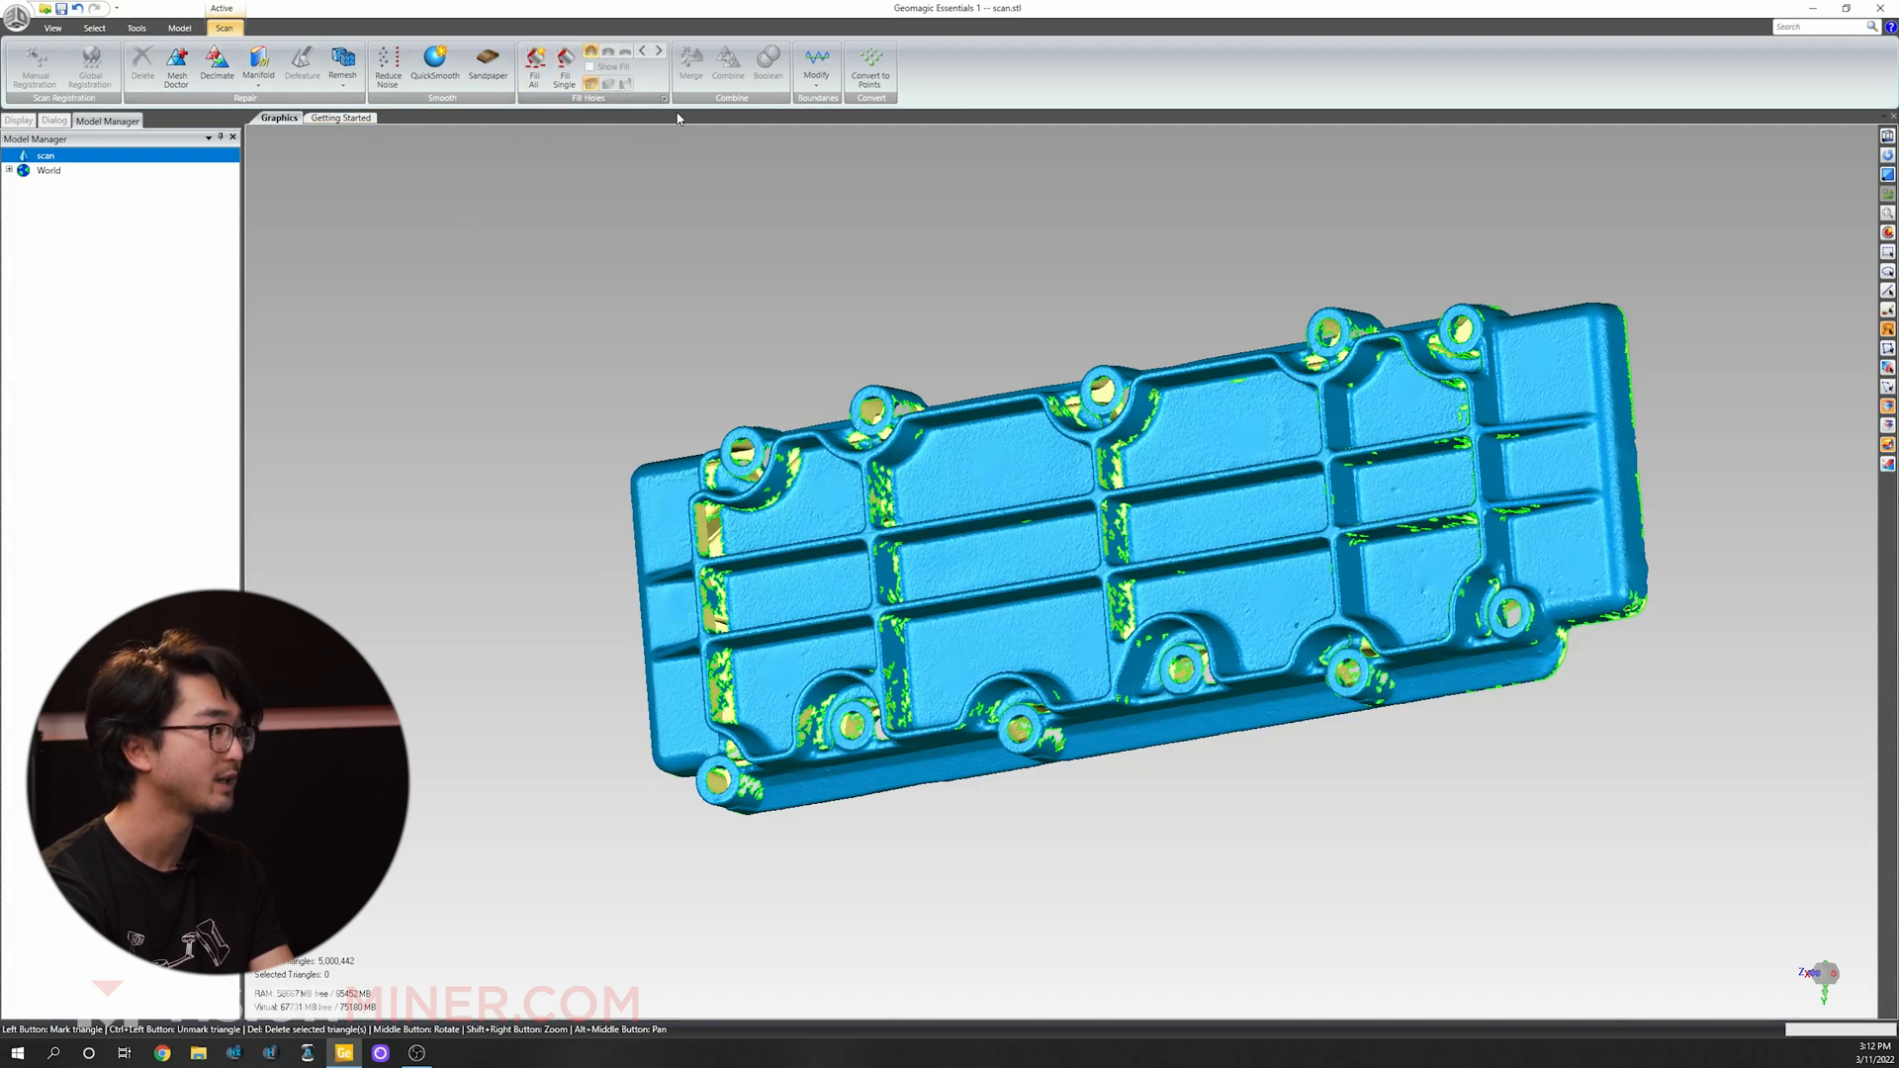
left_click(534, 69)
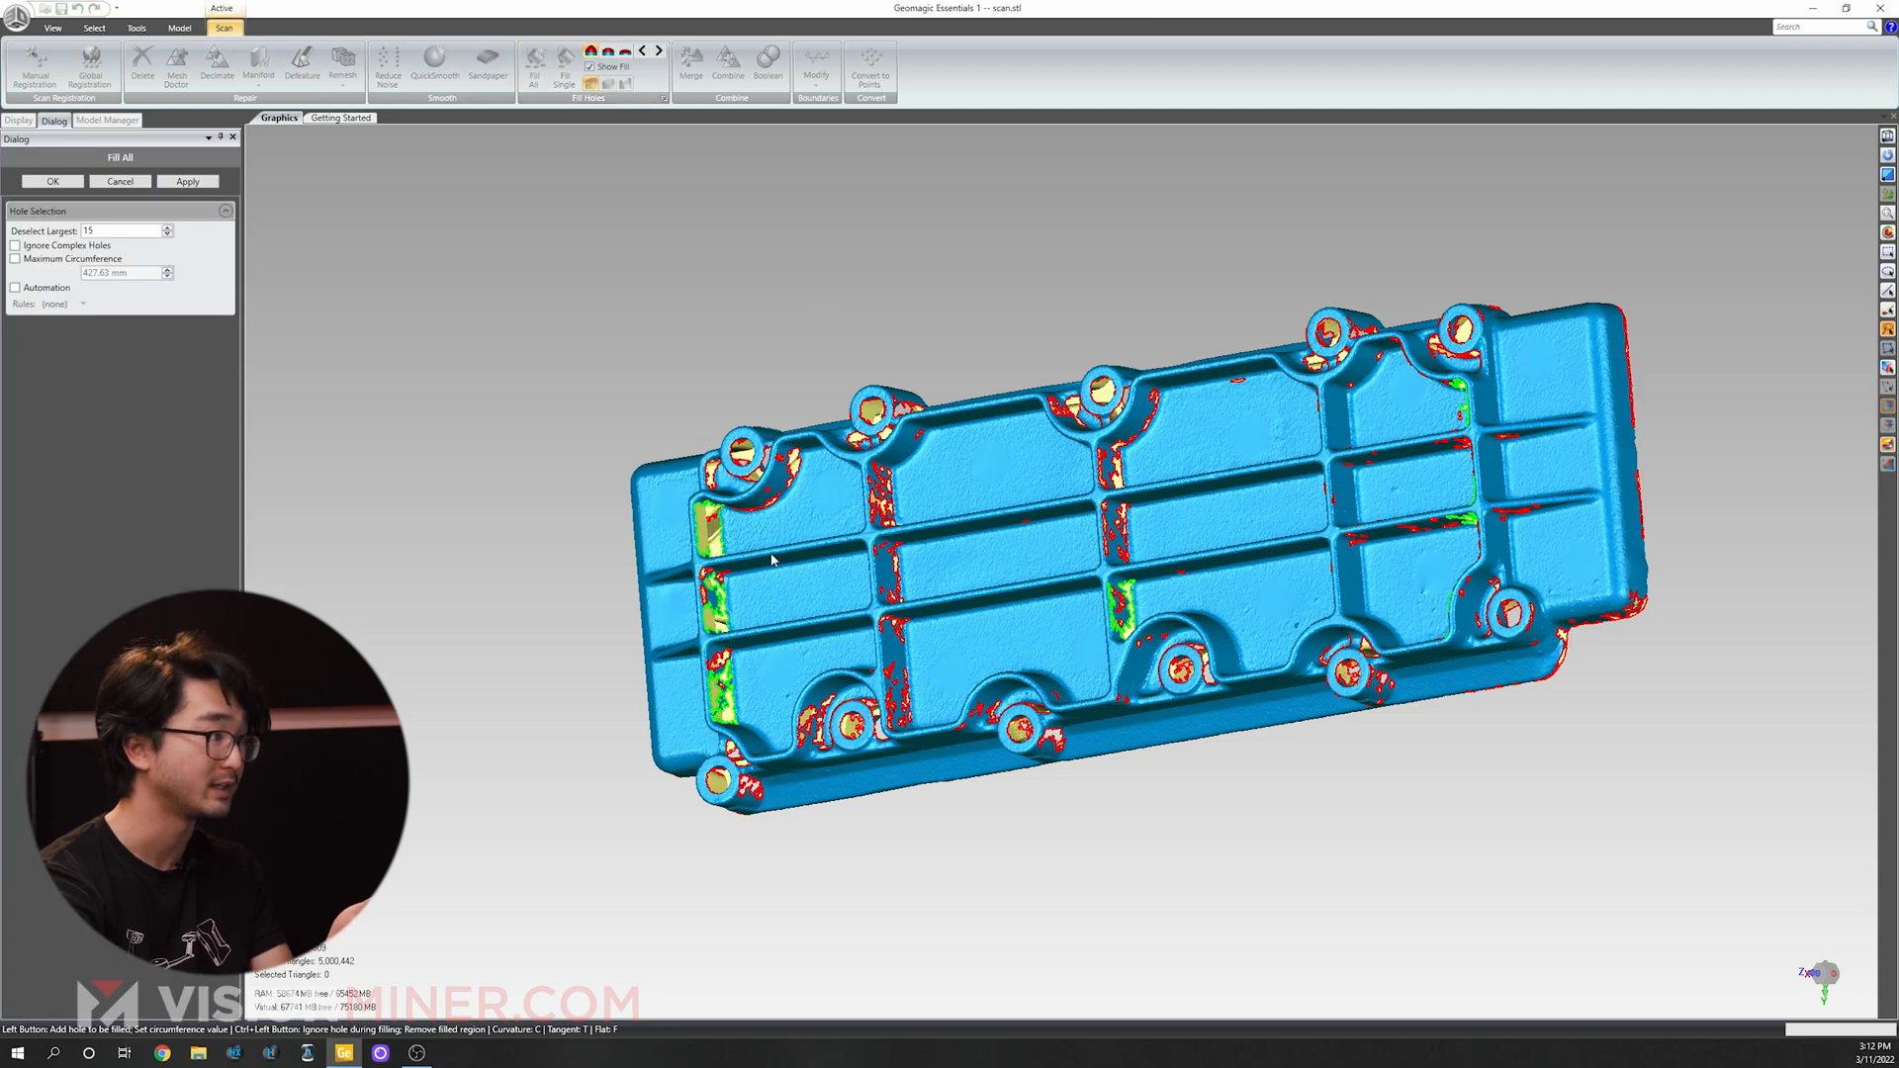
middle_click_drag(772, 560, 1105, 586)
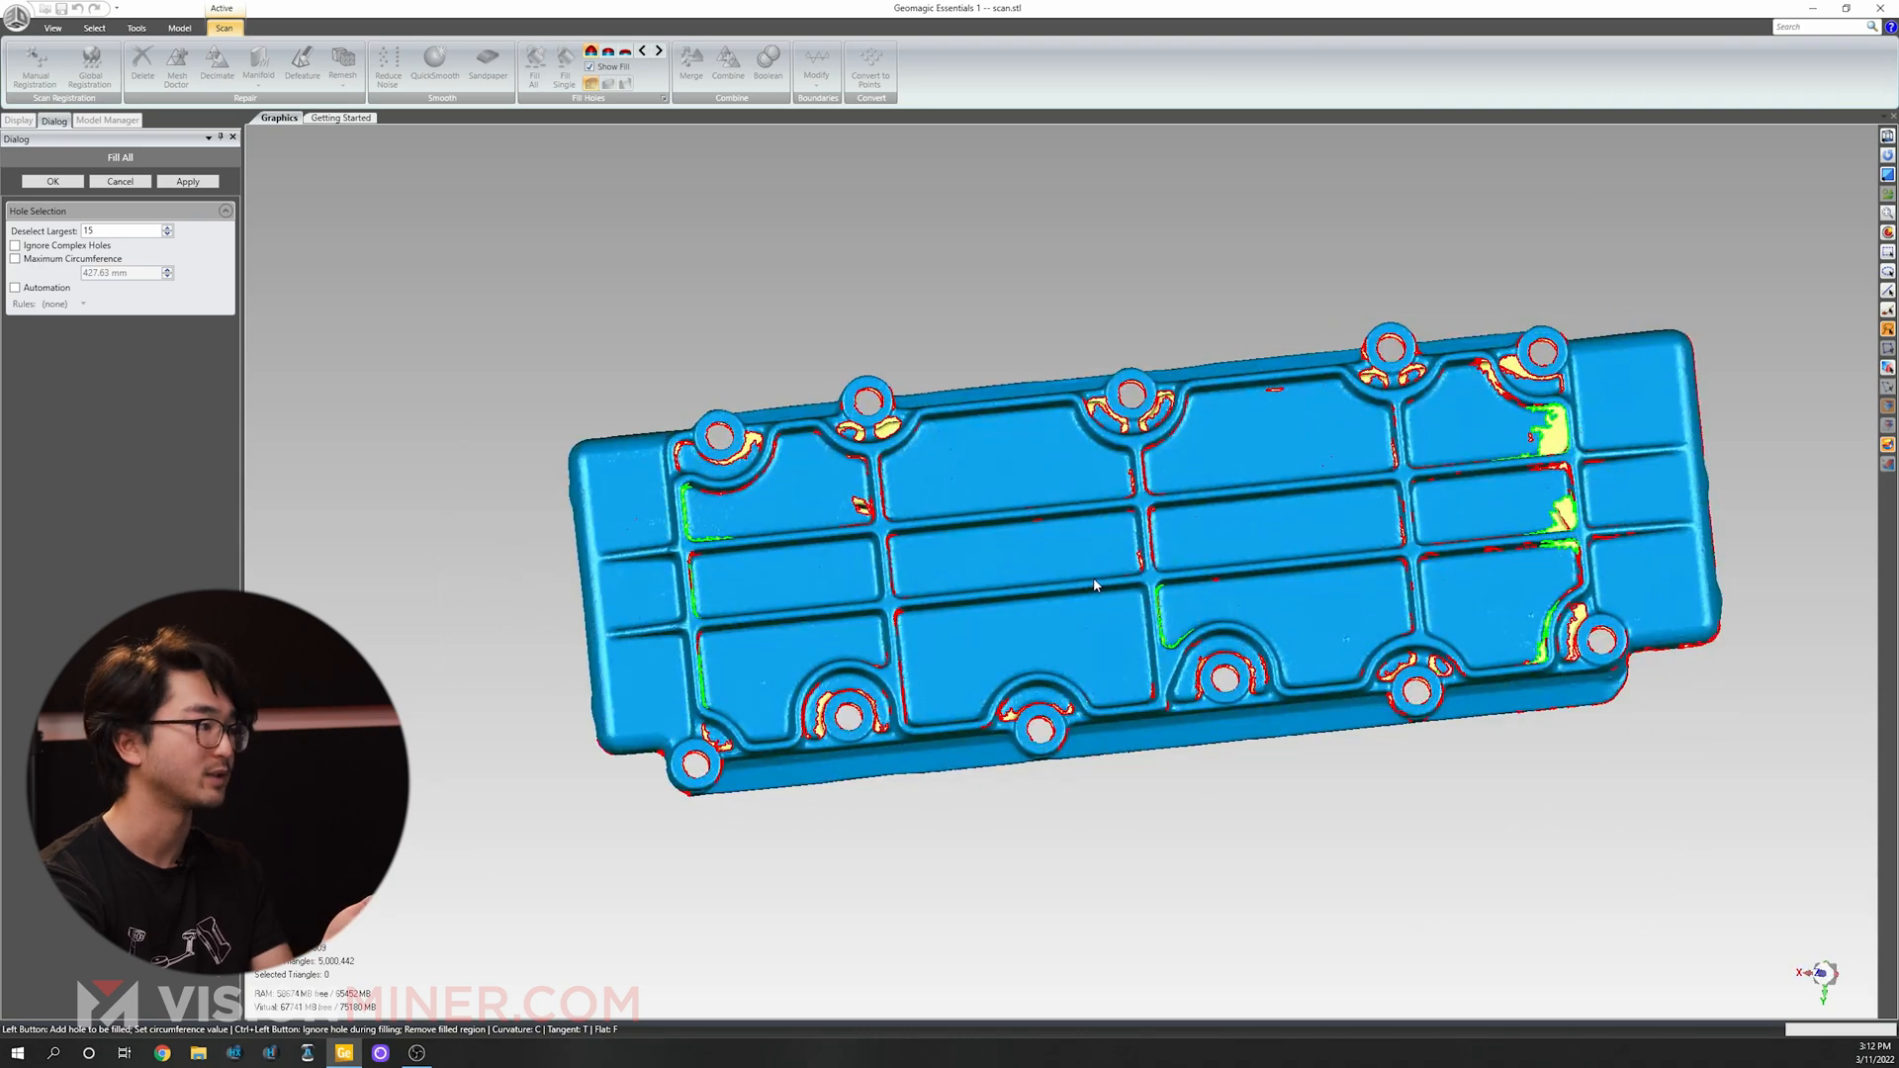
middle_click_drag(859, 564, 703, 544)
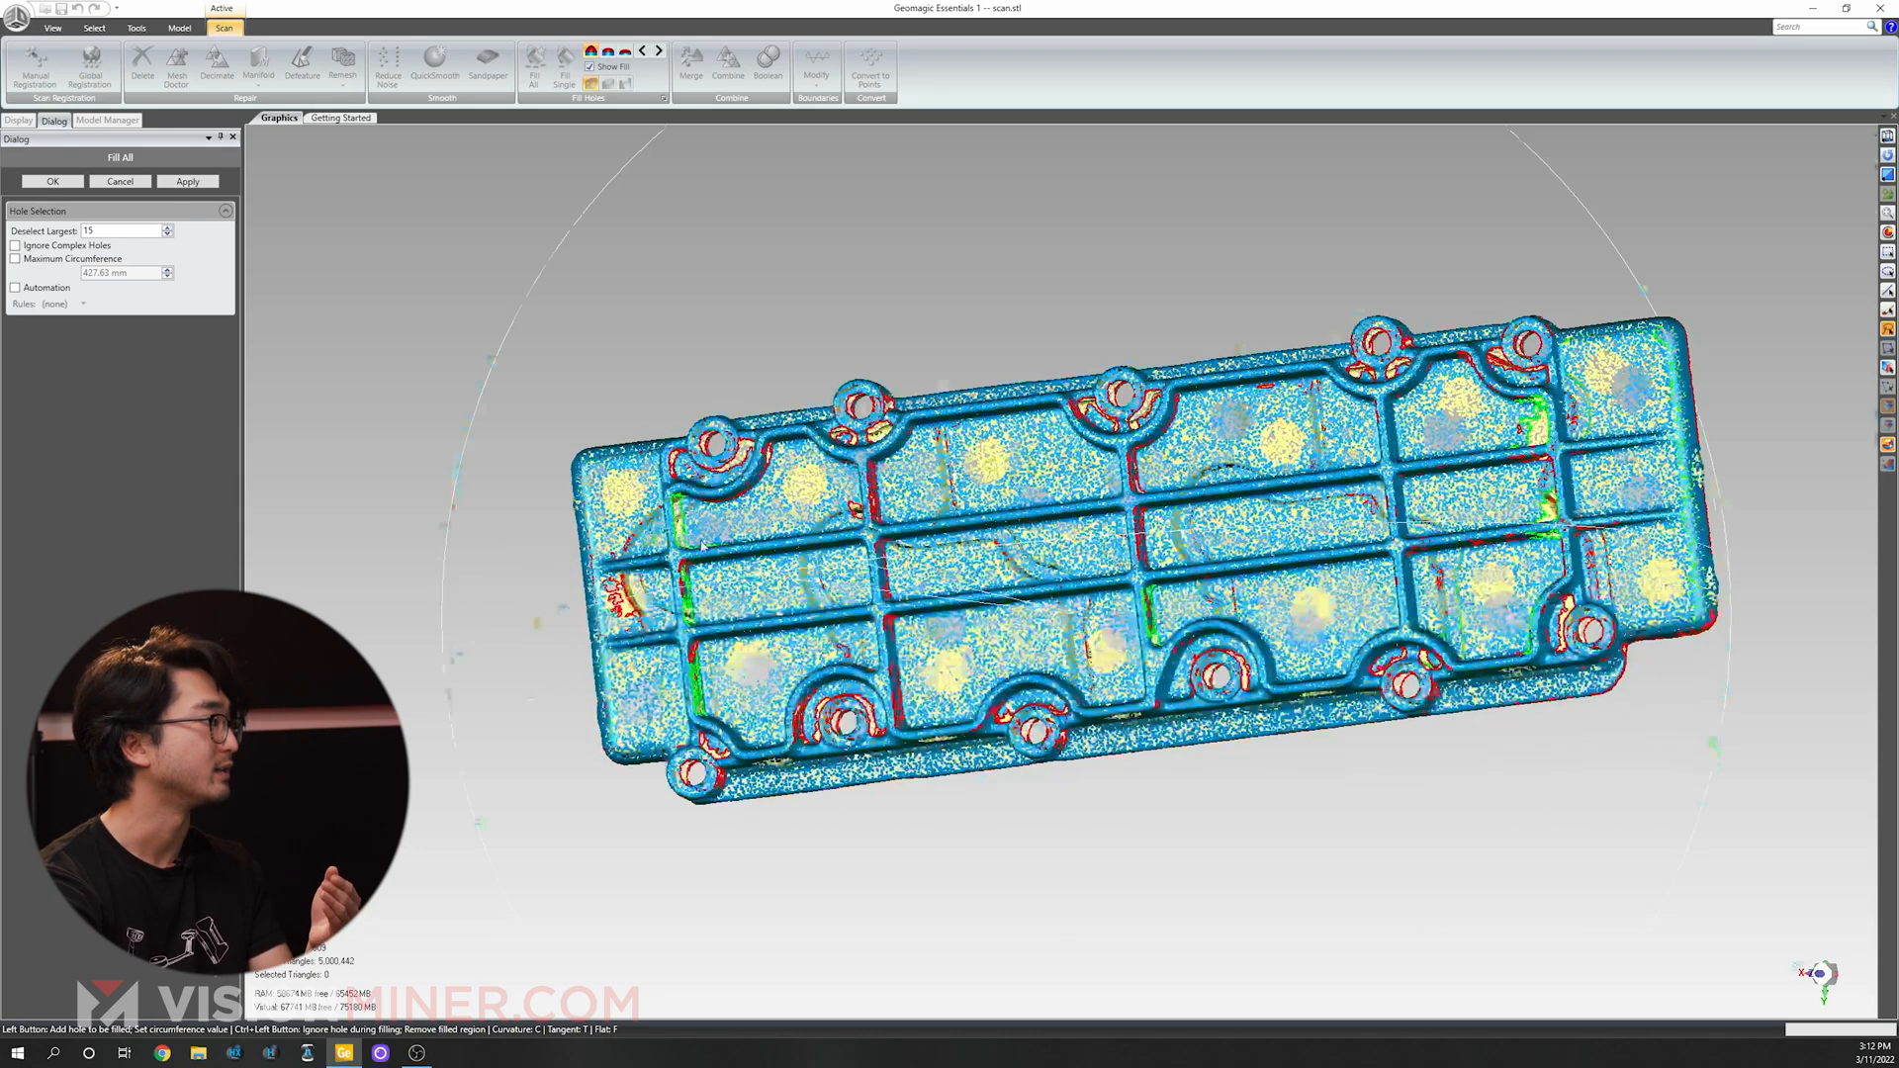
scroll(702, 545, "up", 3)
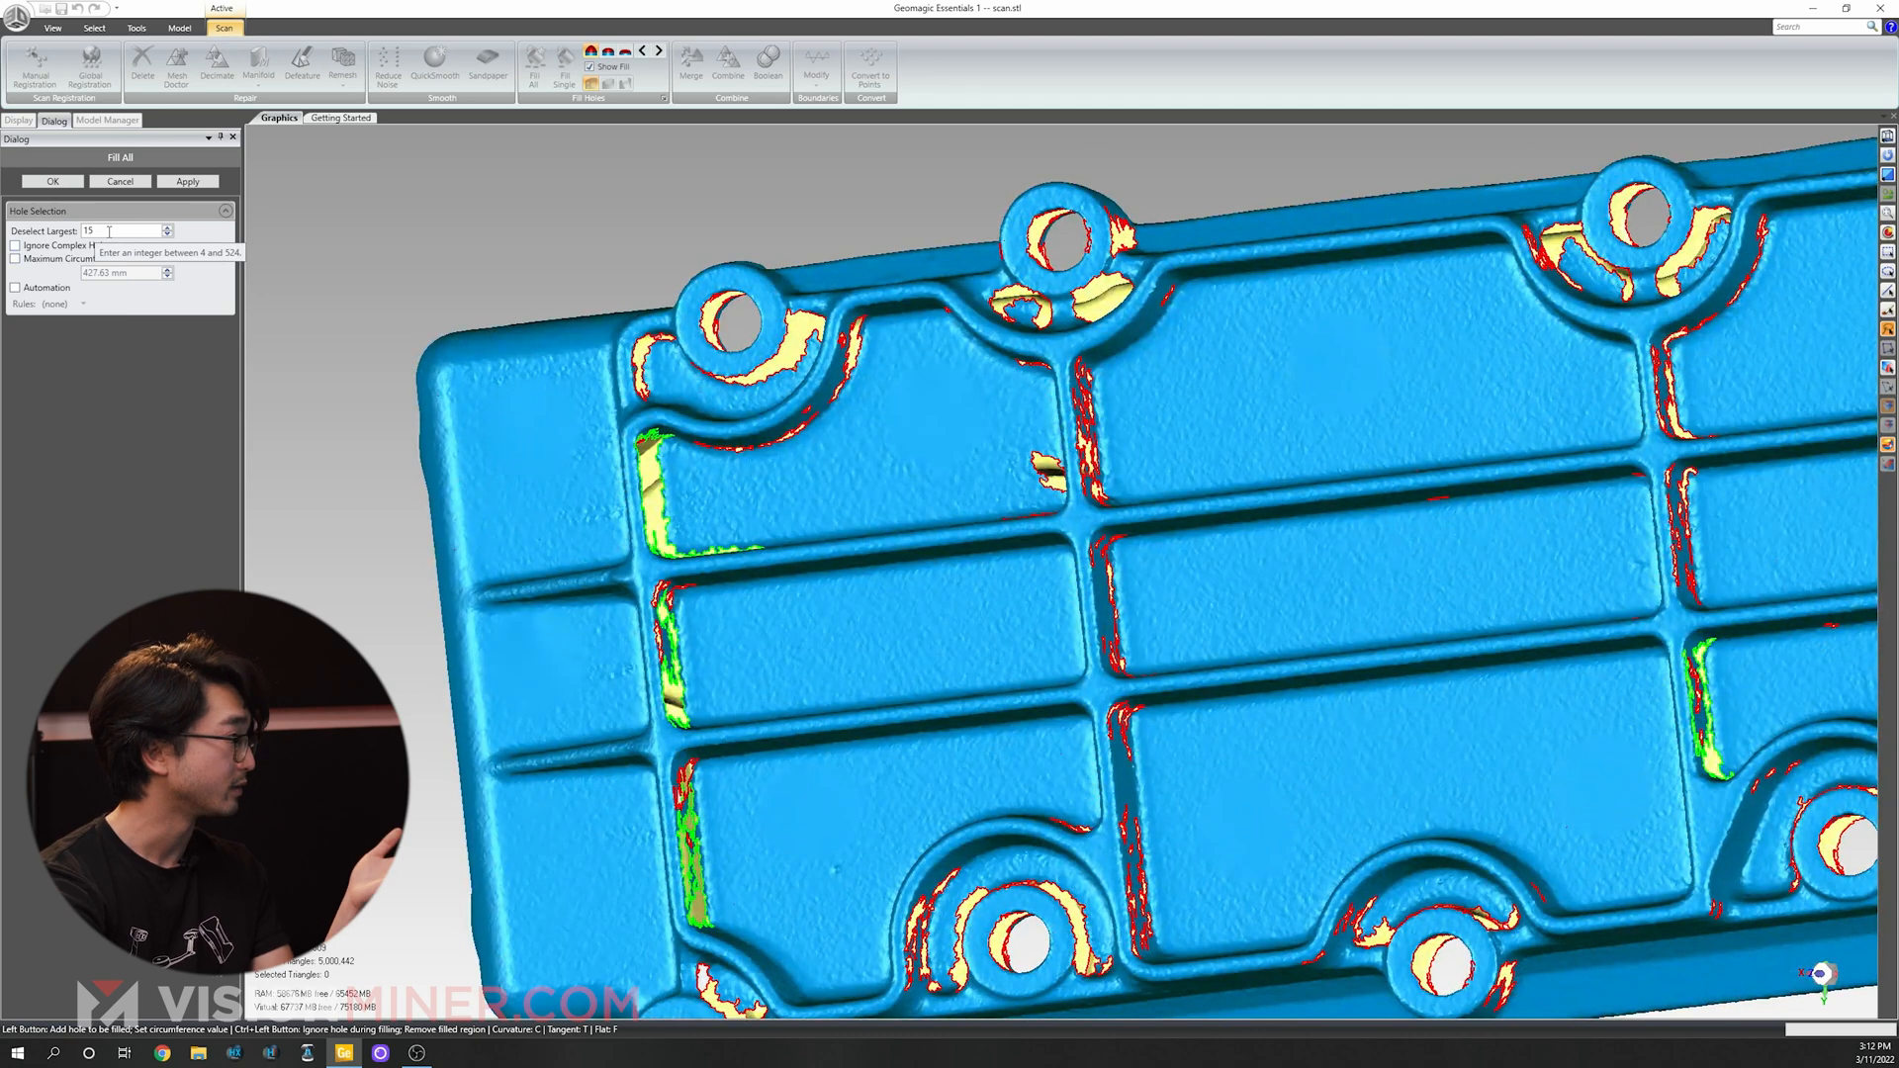
double_click(86, 231)
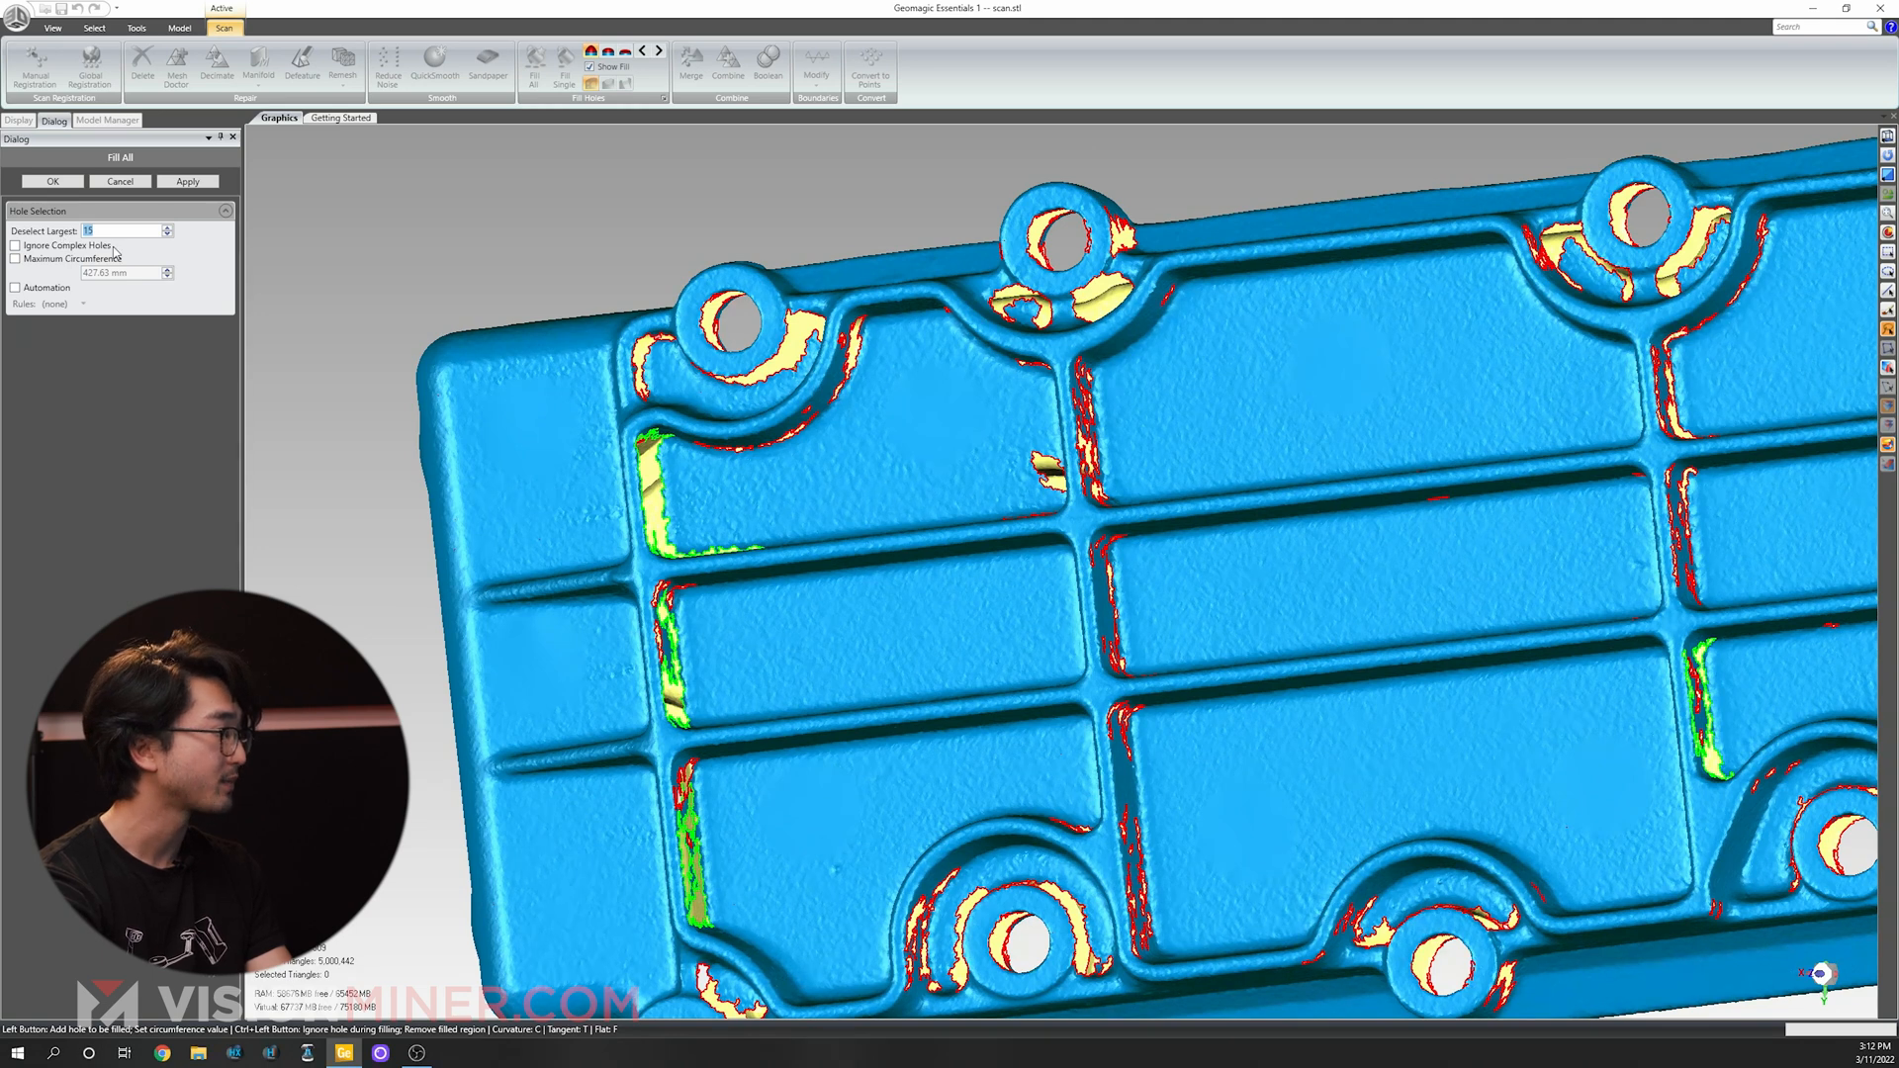
type("1")
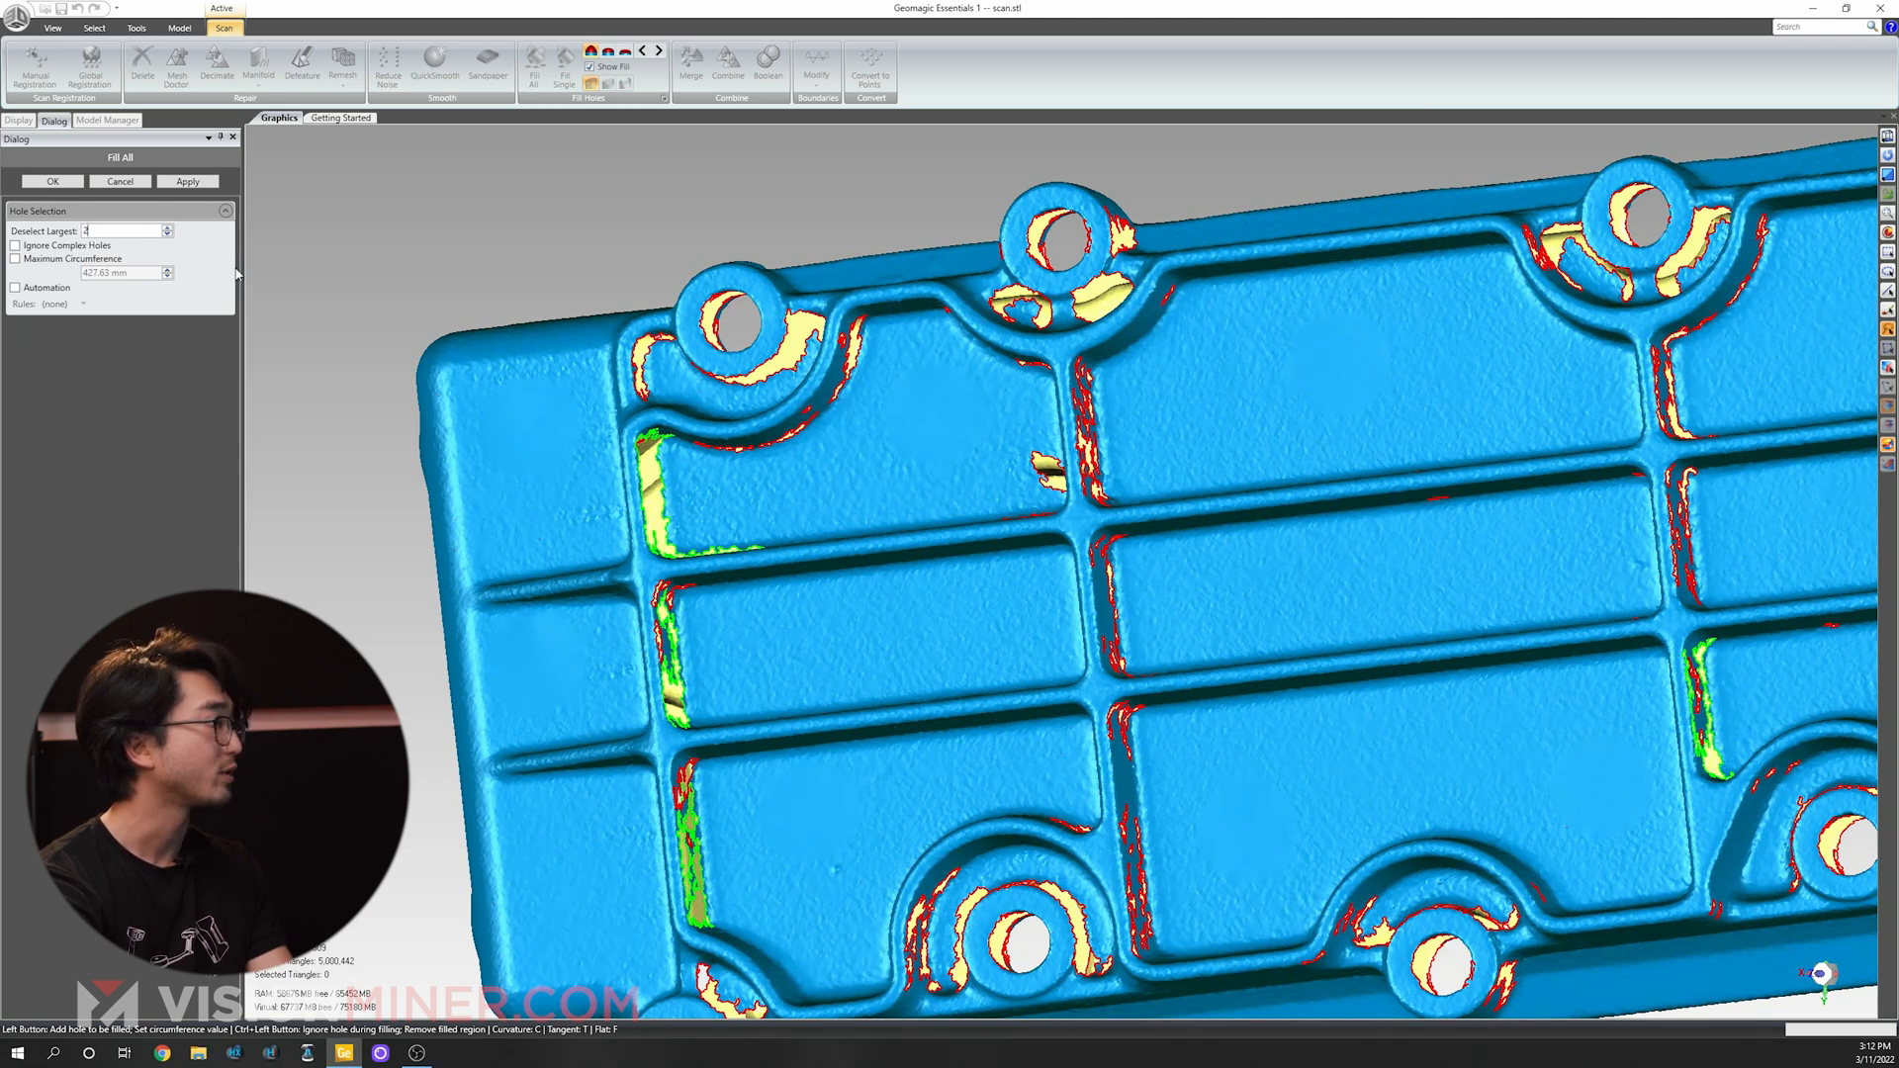
key("Return")
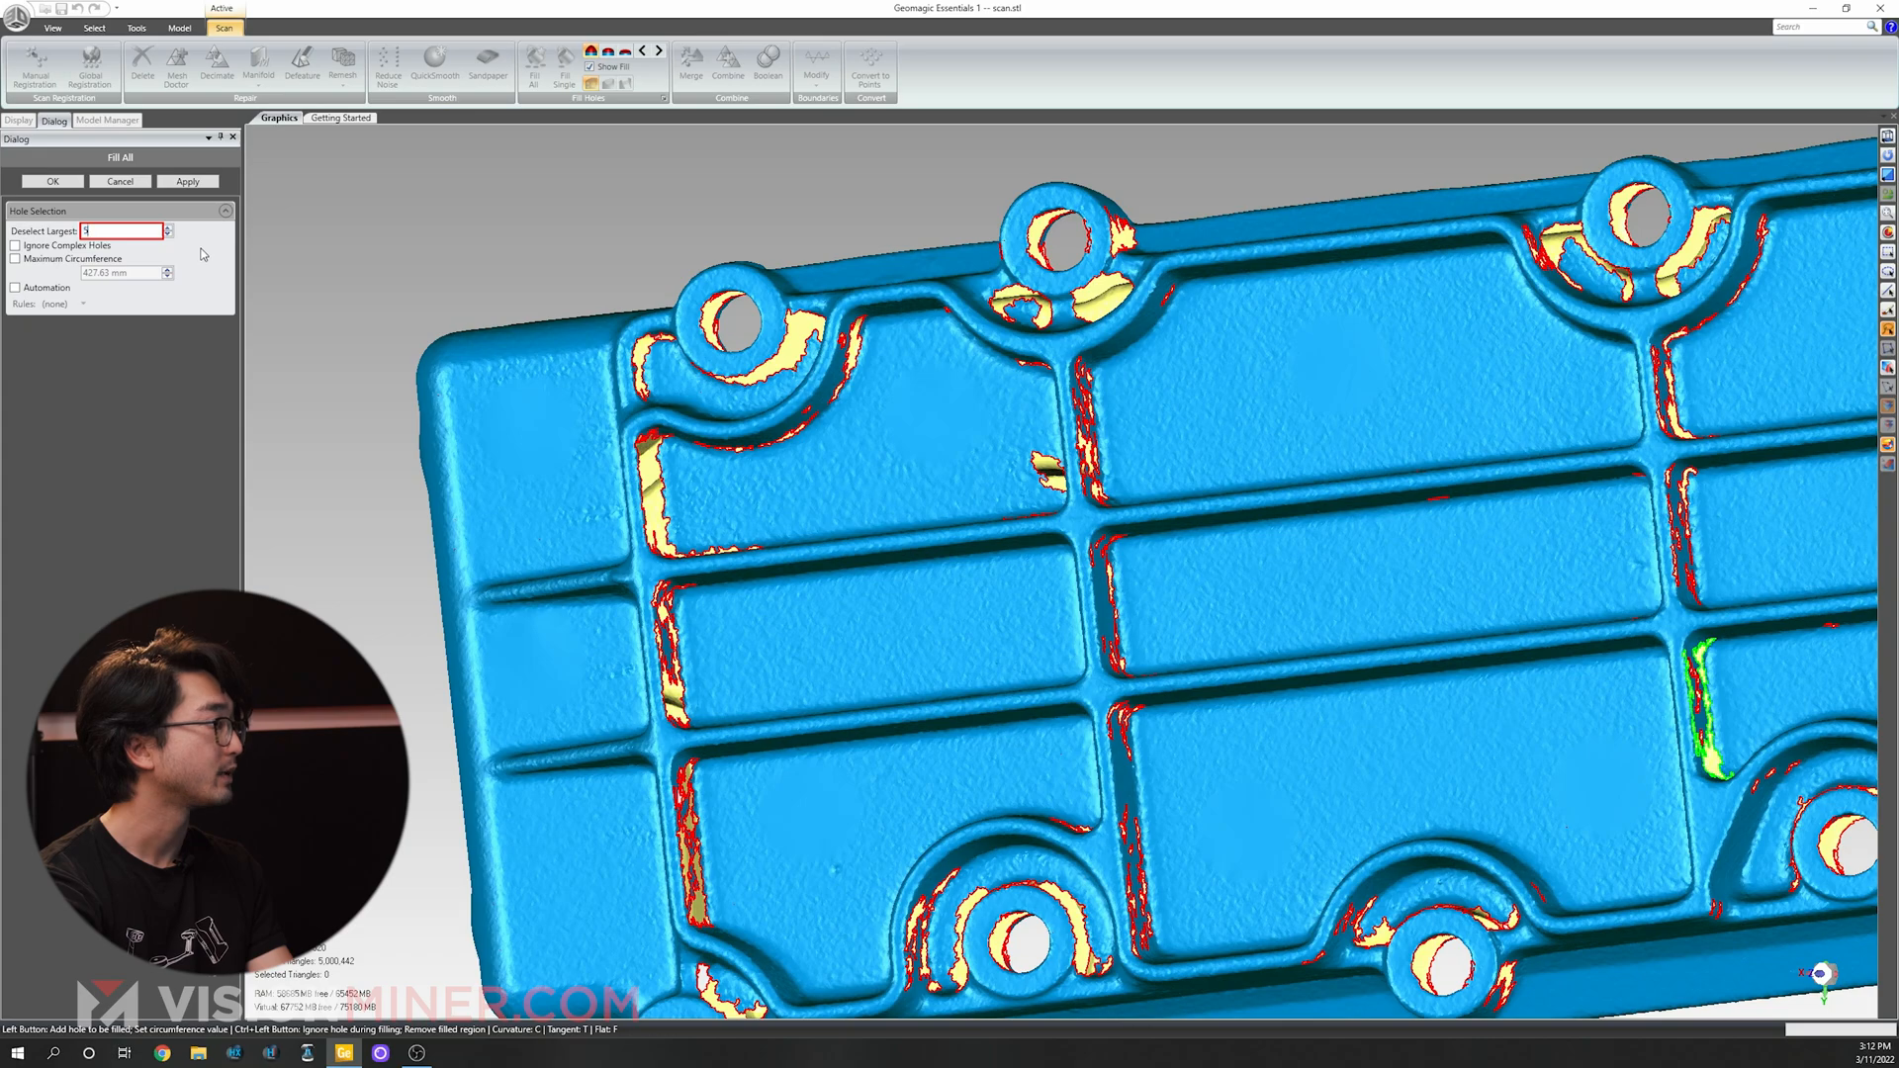
Exclude the bolt holes along the upper long edge of the ribbed side from the Fill All selection.
middle_click_drag(704, 542, 995, 569)
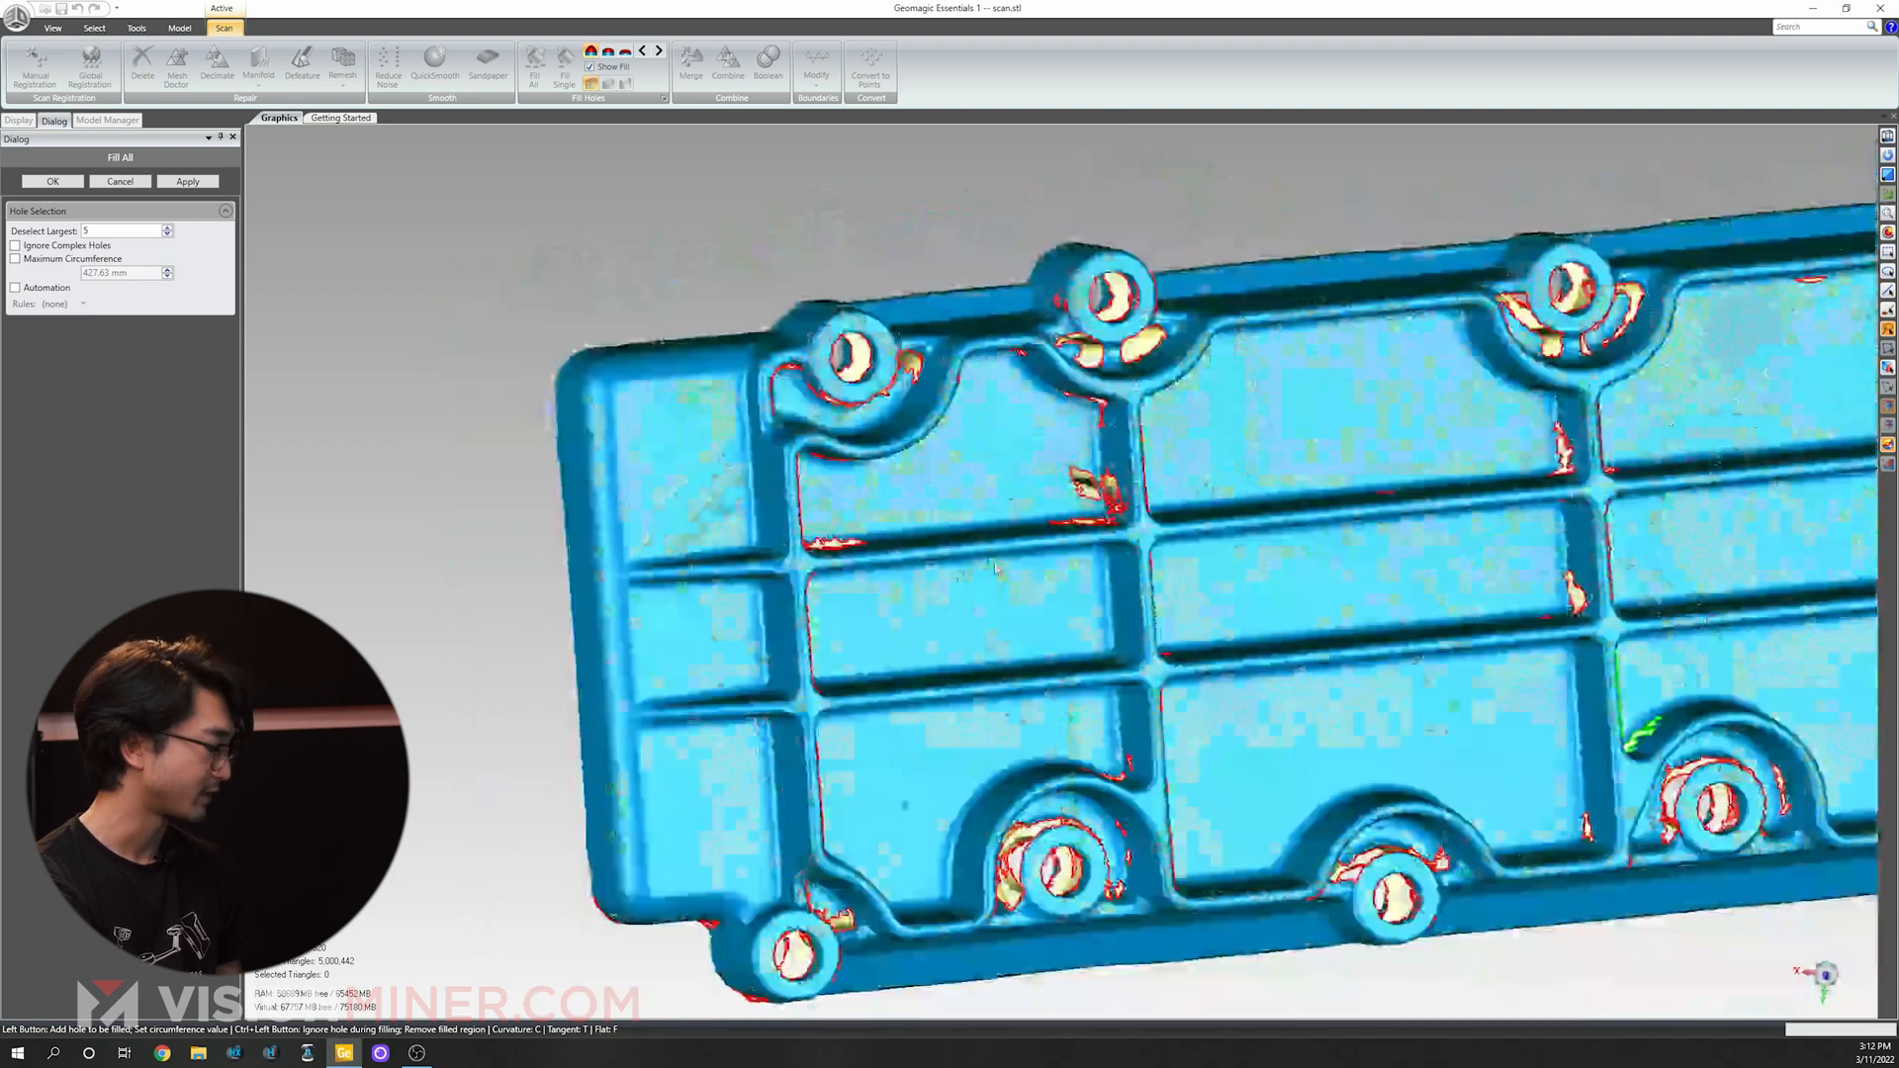
left_click(875, 358)
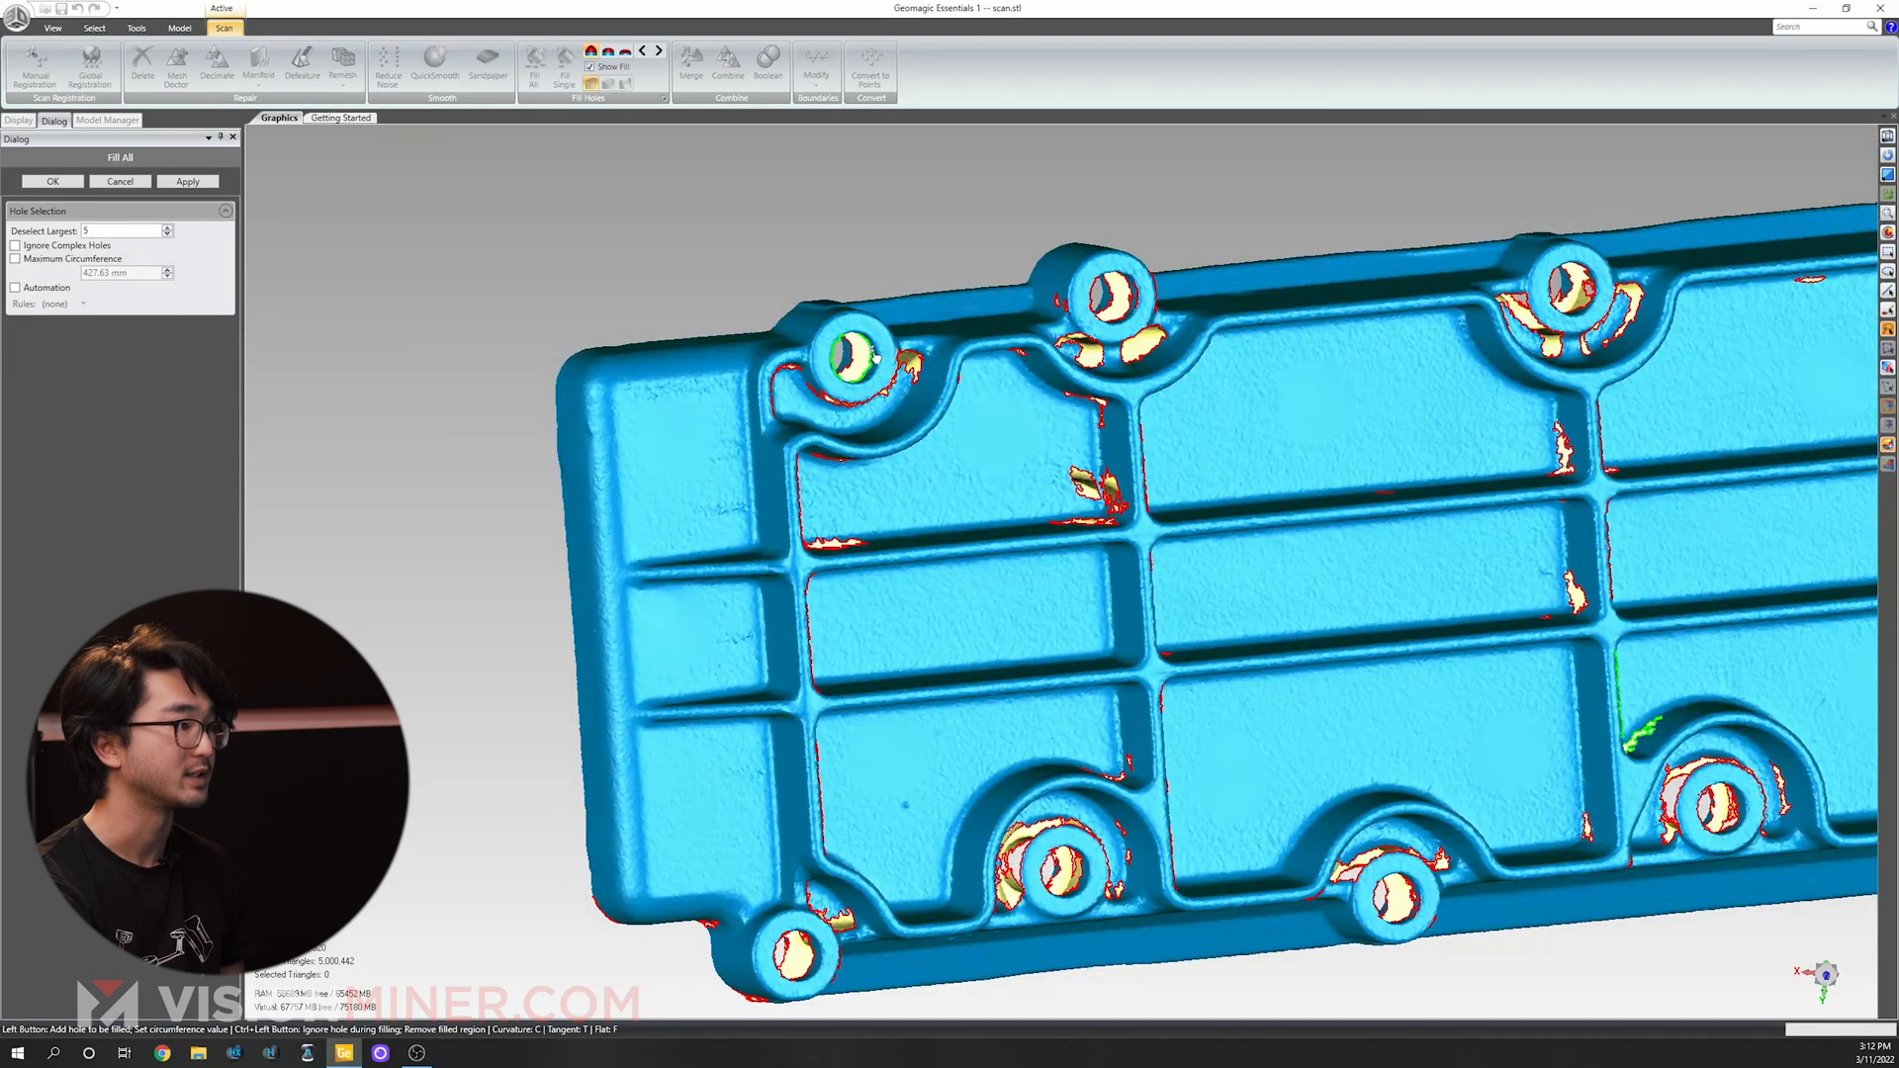
left_click(1138, 300)
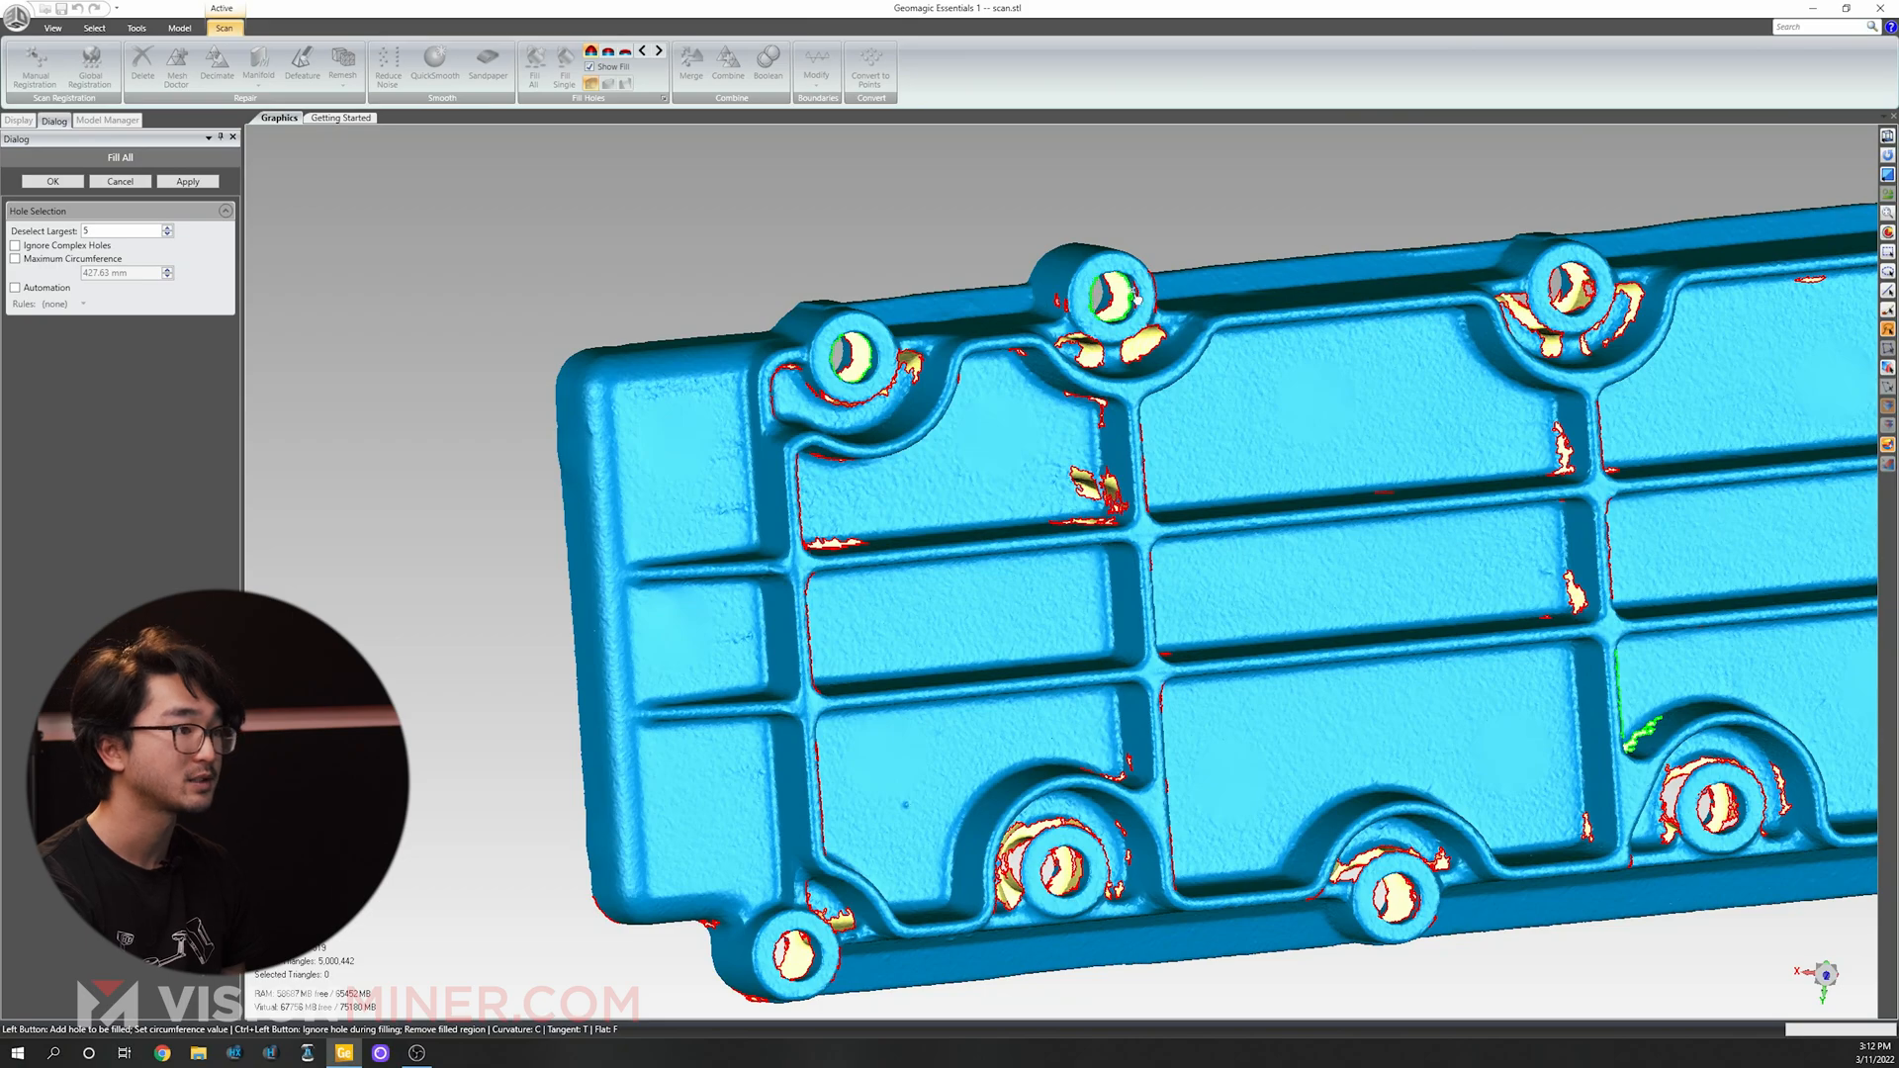
left_click(1580, 288)
mouse_move(1152, 315)
middle_mouse_down()
mouse_move(1281, 522)
mouse_move(1224, 267)
mouse_move(936, 669)
mouse_move(871, 618)
middle_mouse_up()
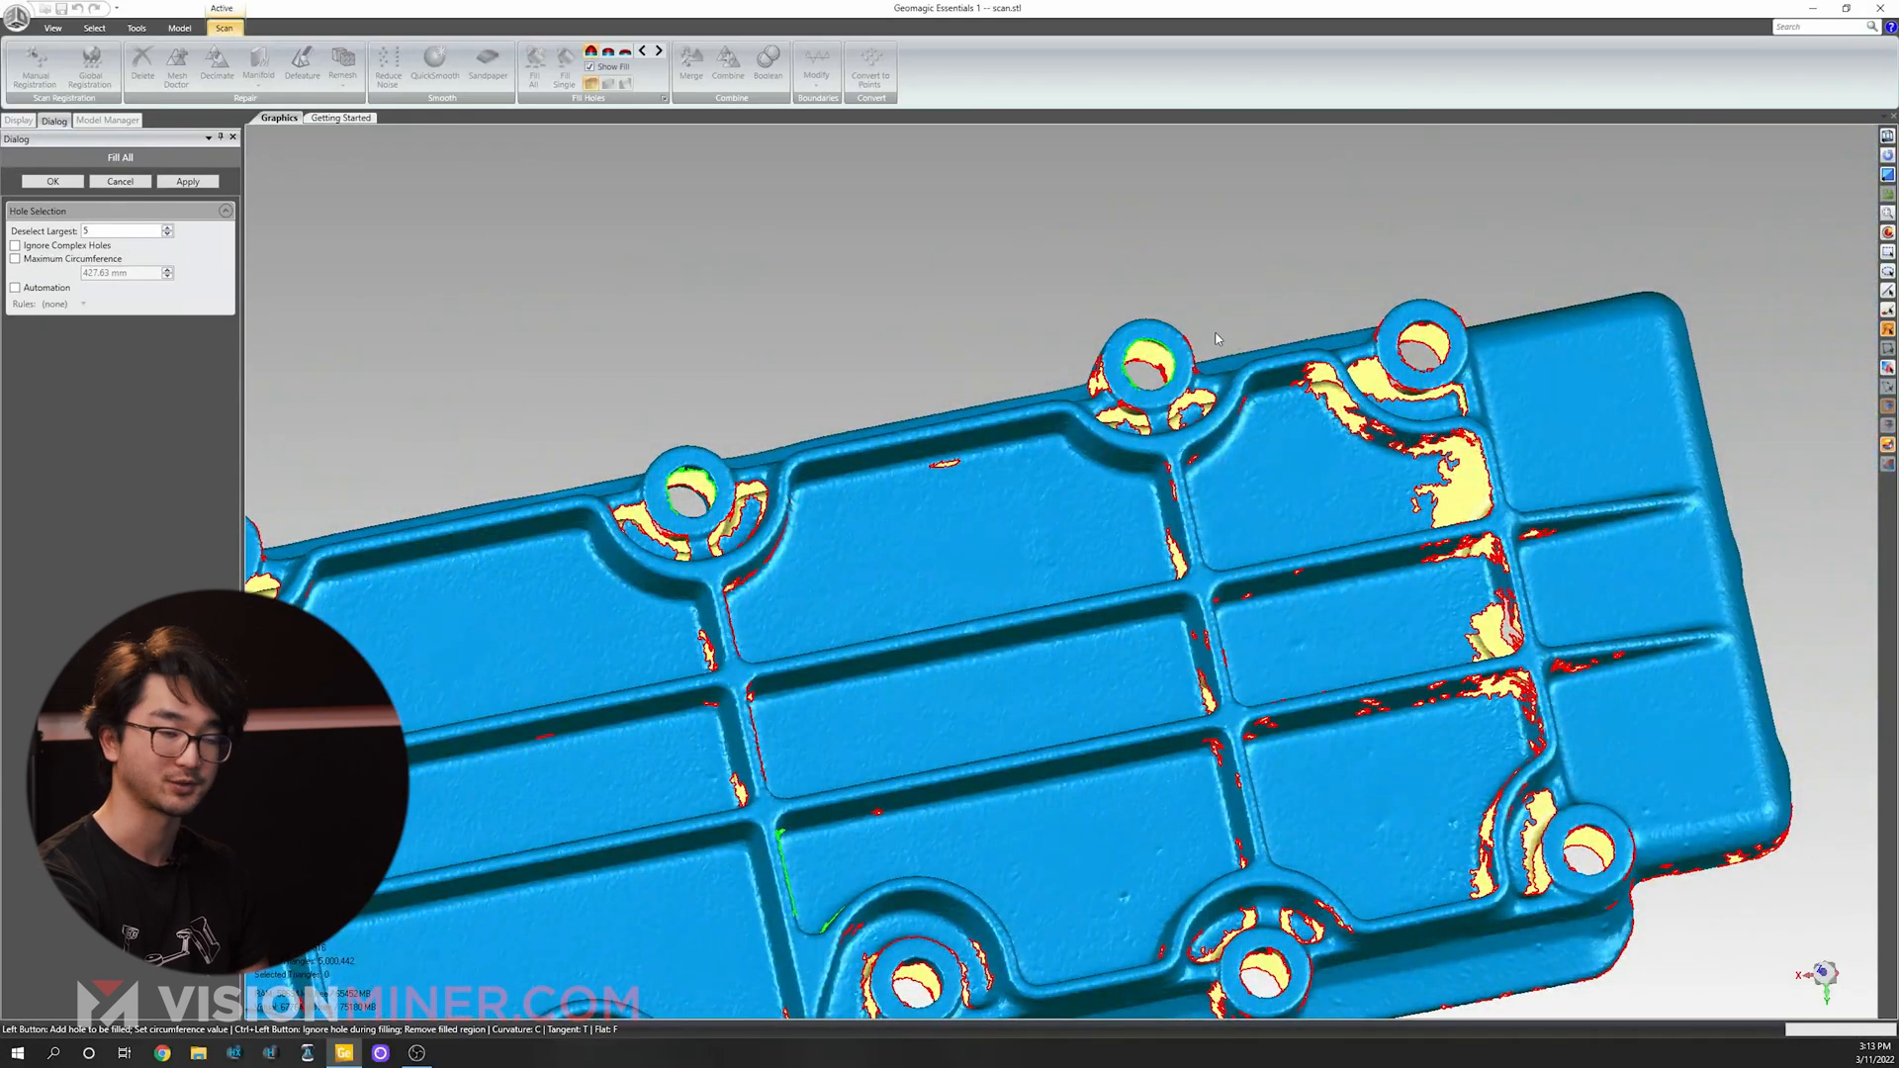
left_click(1452, 343)
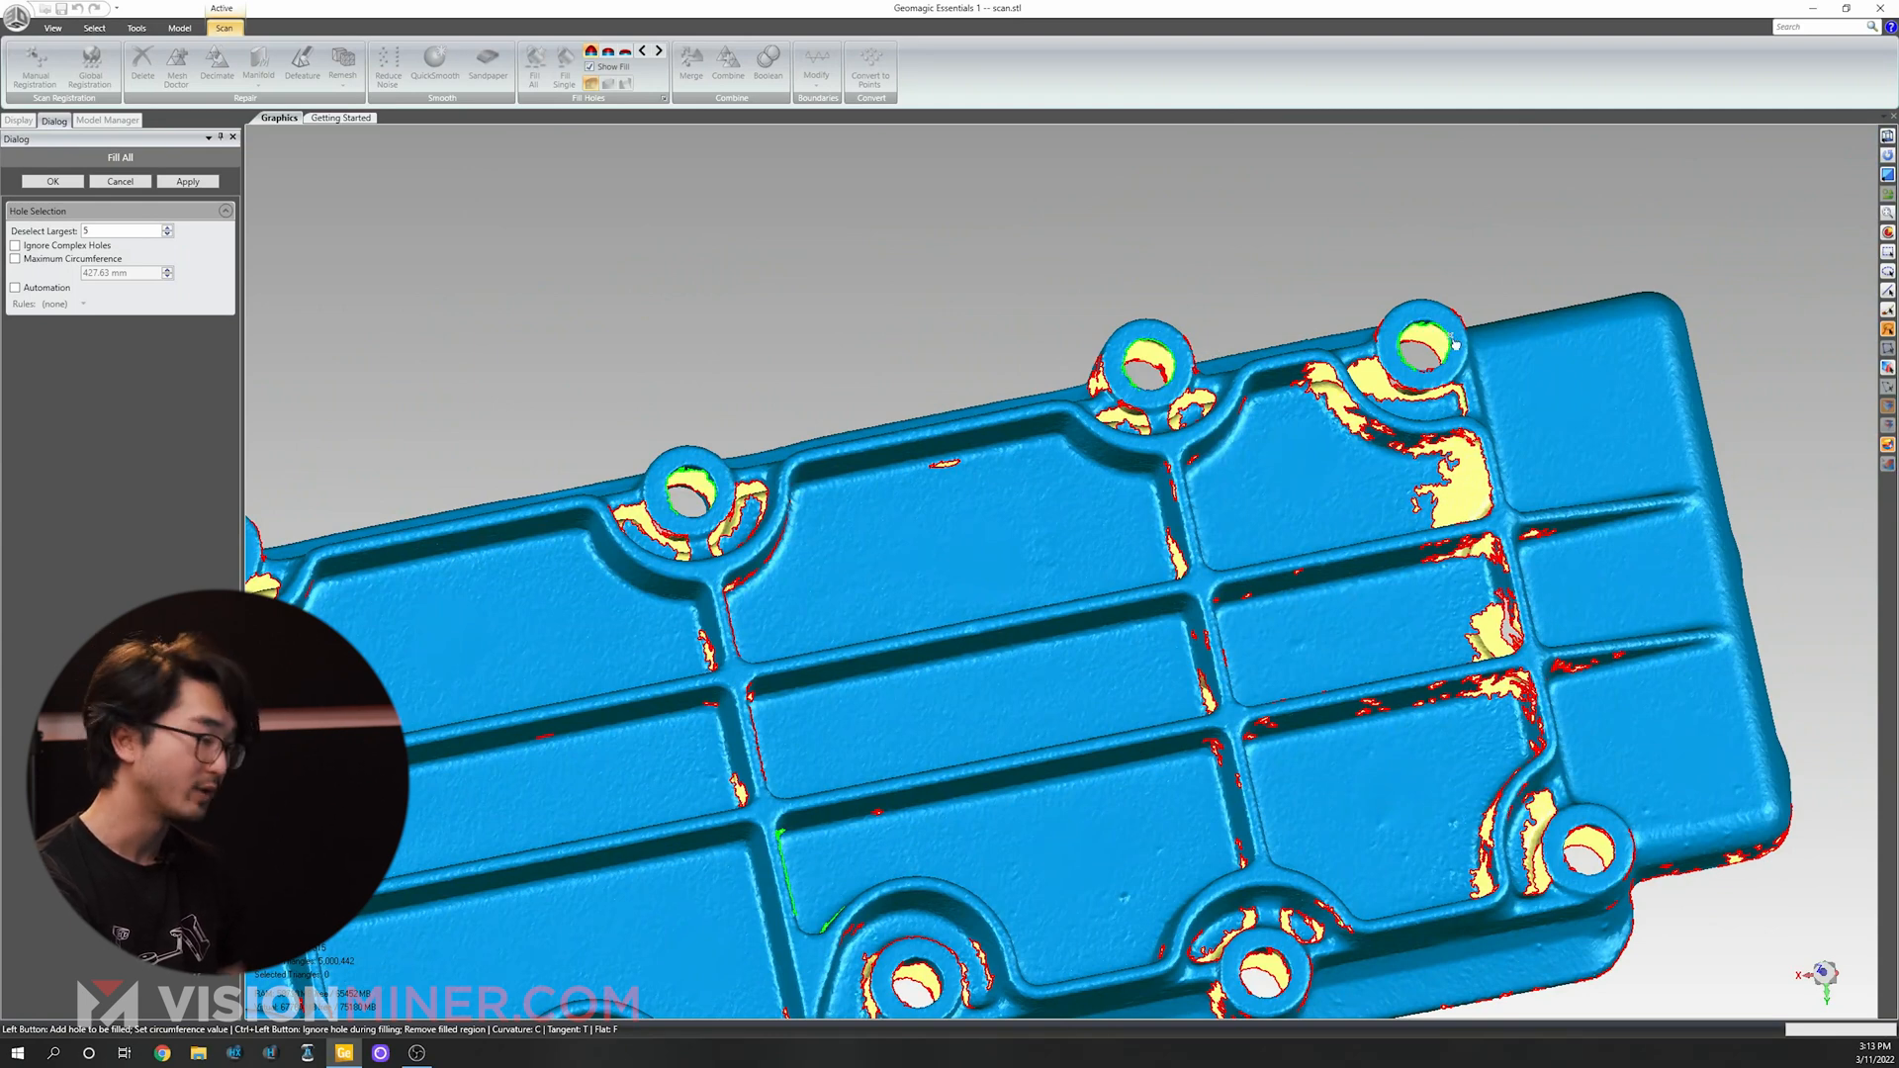
Exclude the bolt holes along the lower long edge of the ribbed side from filling, including both boundaries of the end boss hole.
middle_click_drag(1270, 625, 1232, 425, "alt")
left_click(1548, 627)
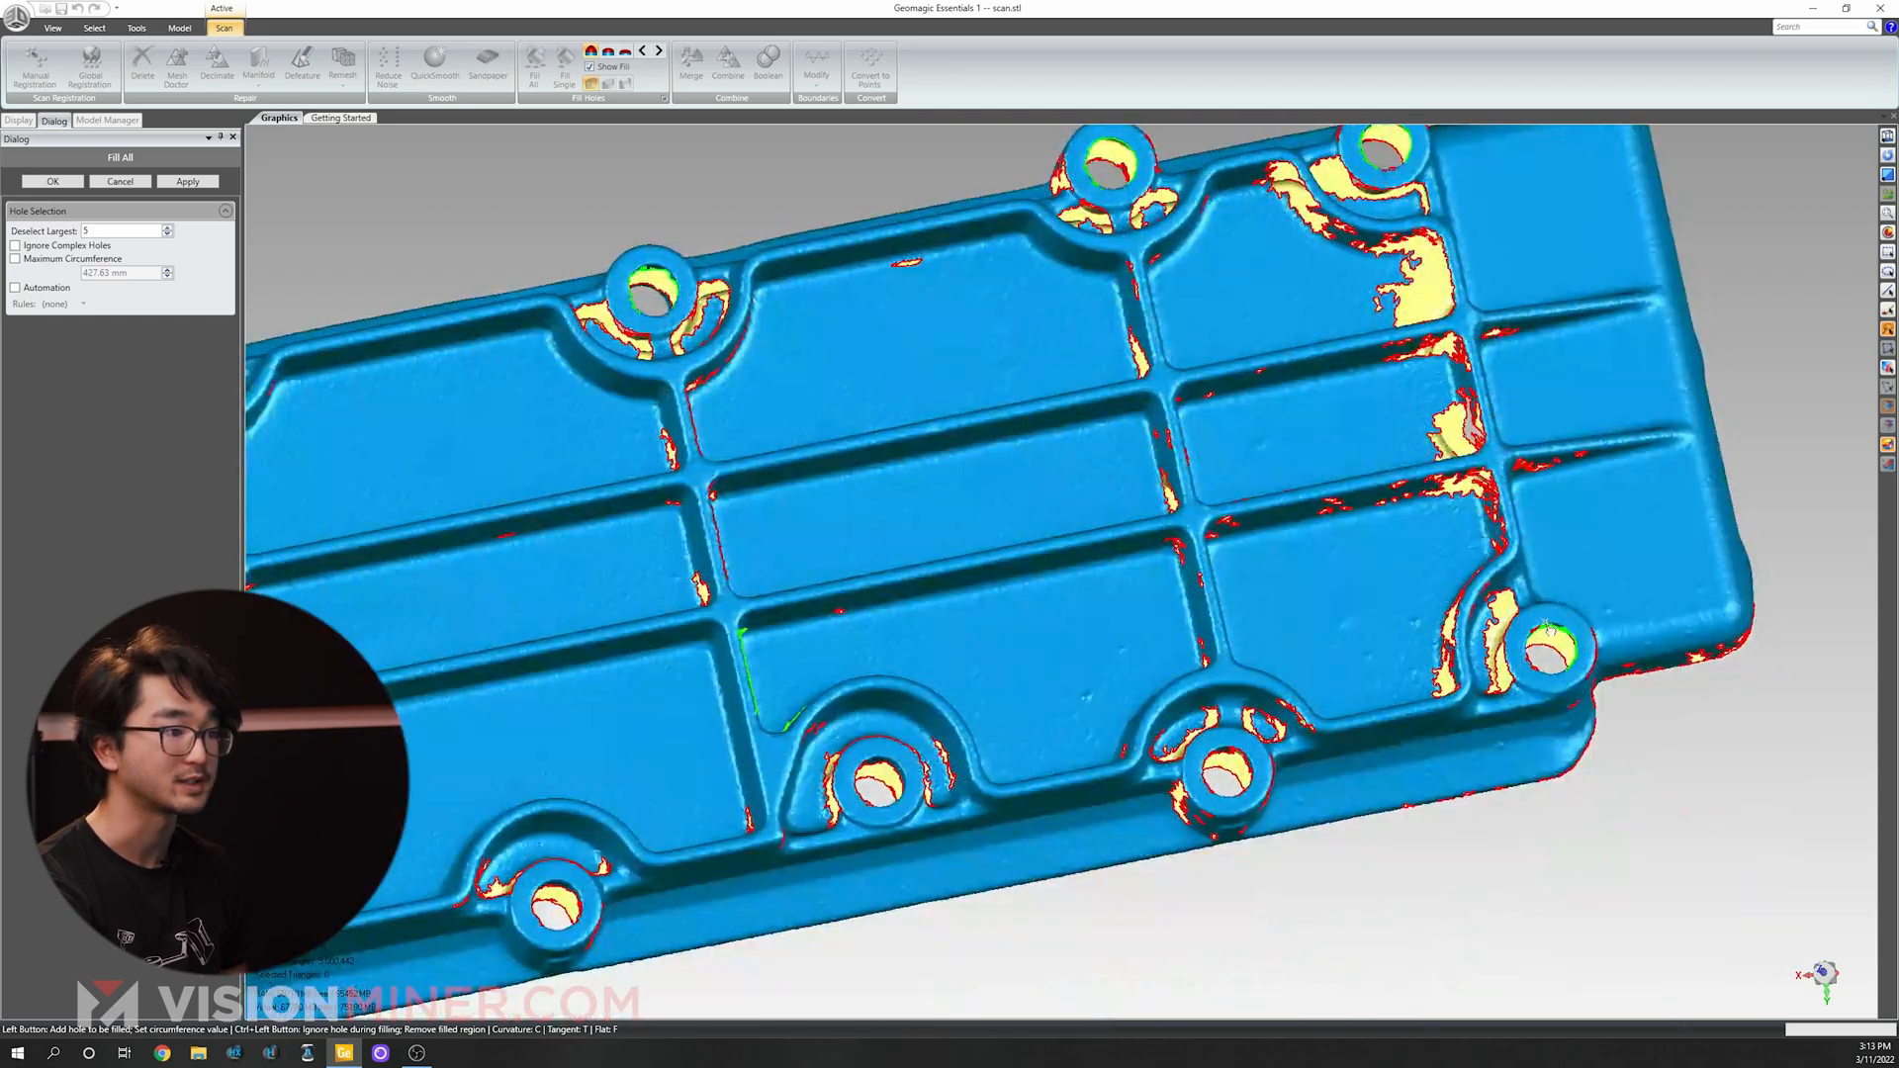
scroll(1563, 646, "up", 6)
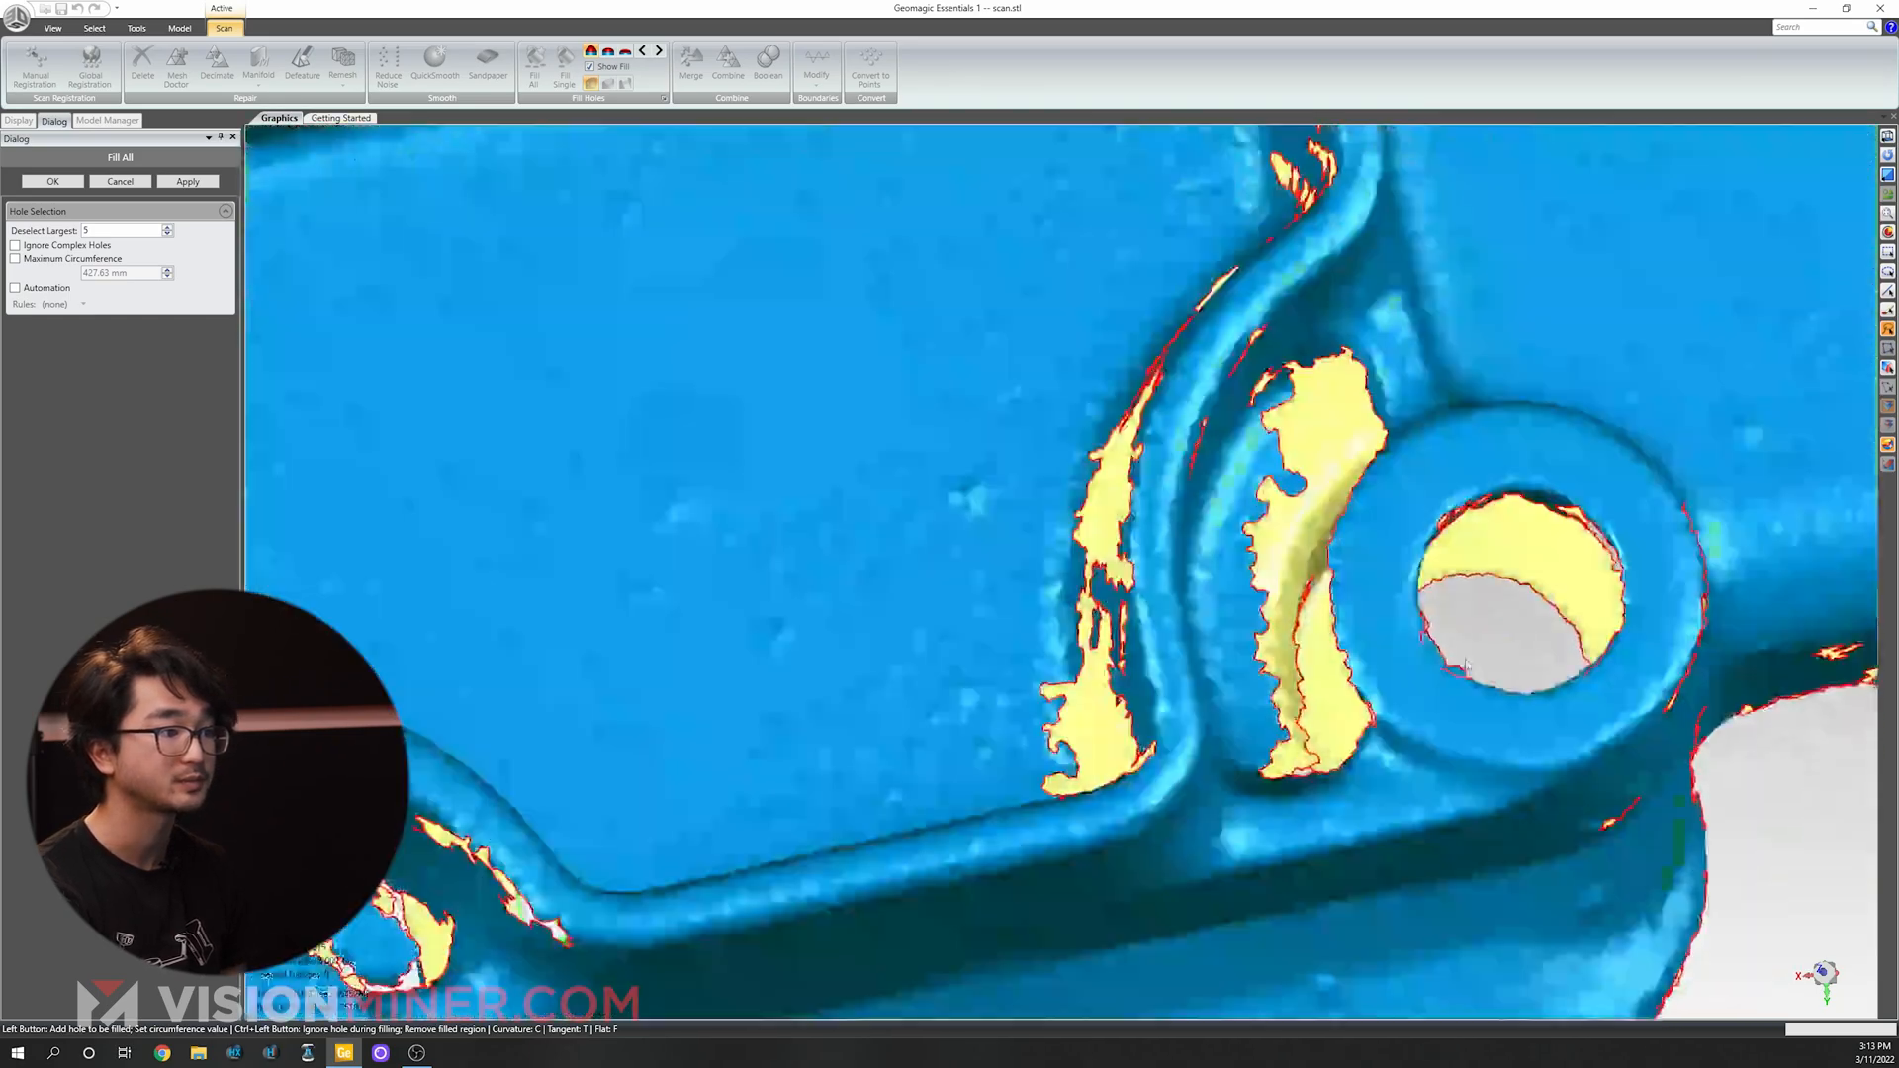
left_click(1603, 538)
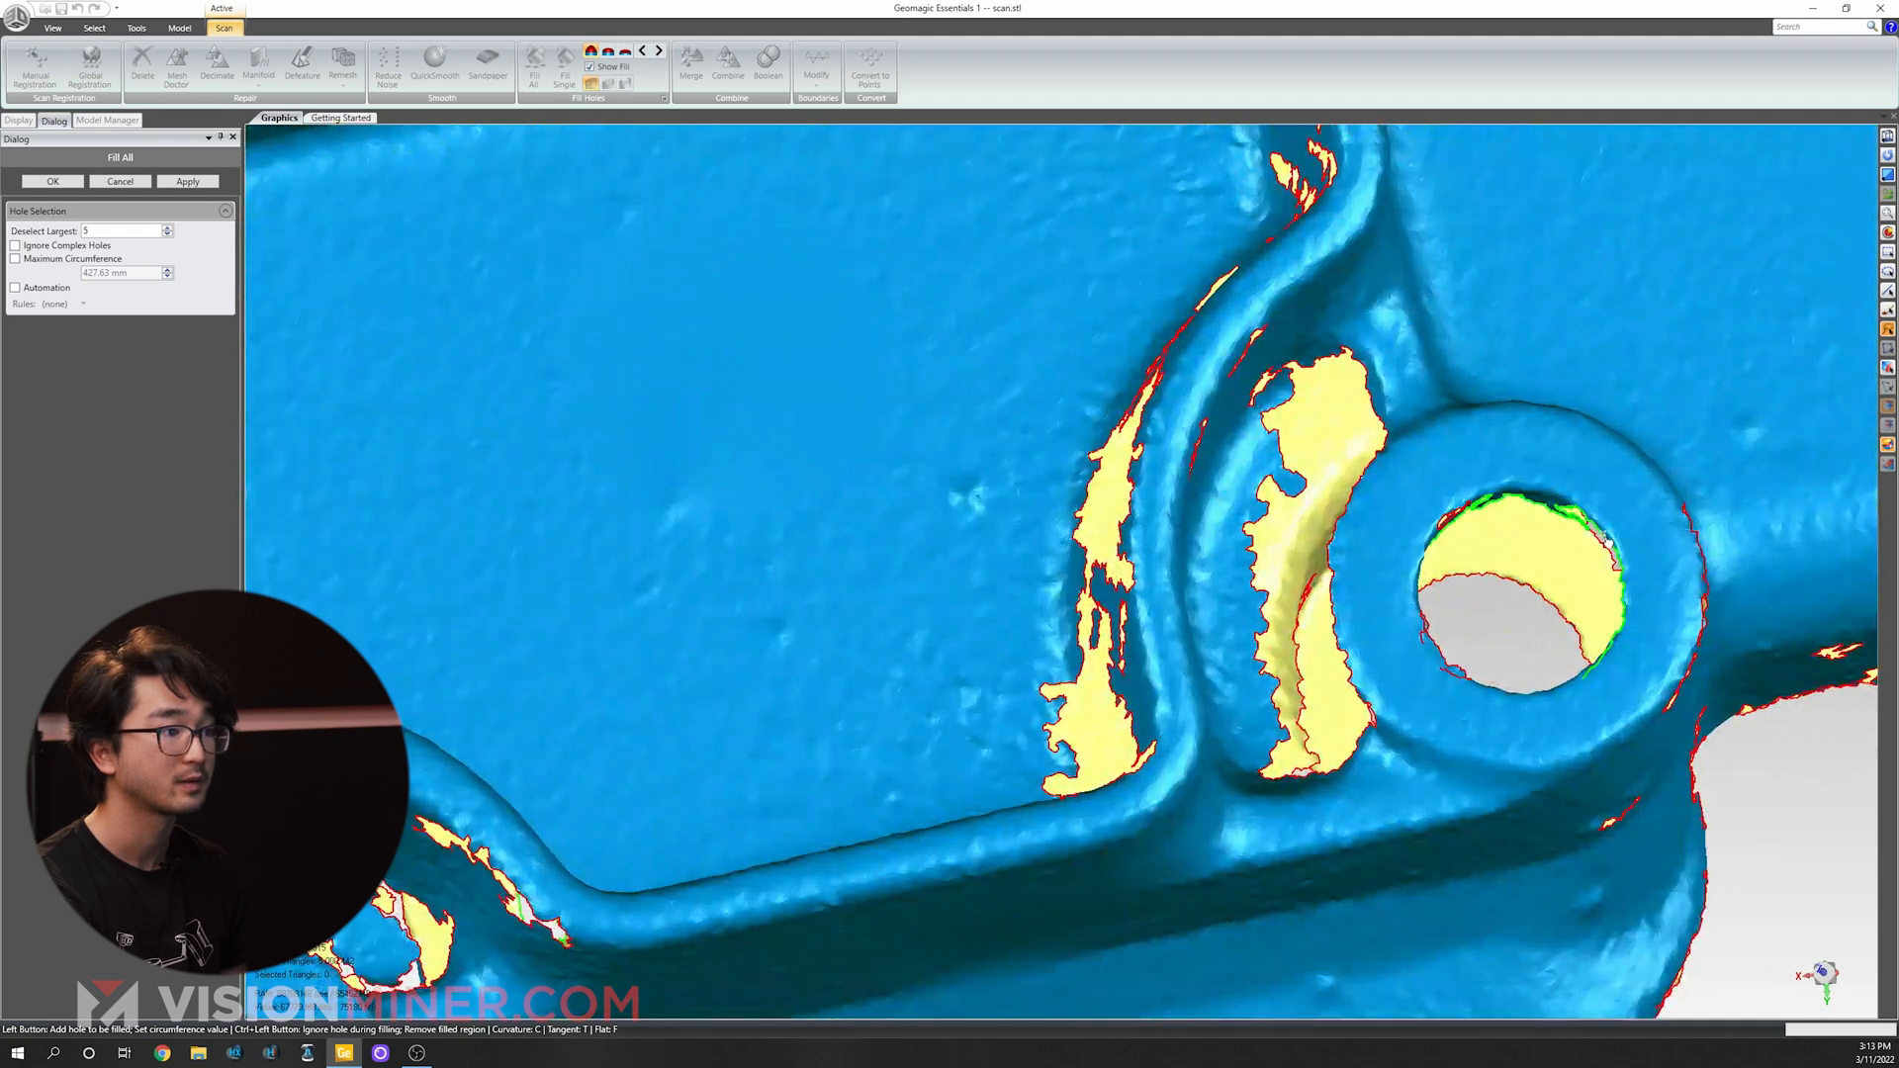
left_click(1451, 524)
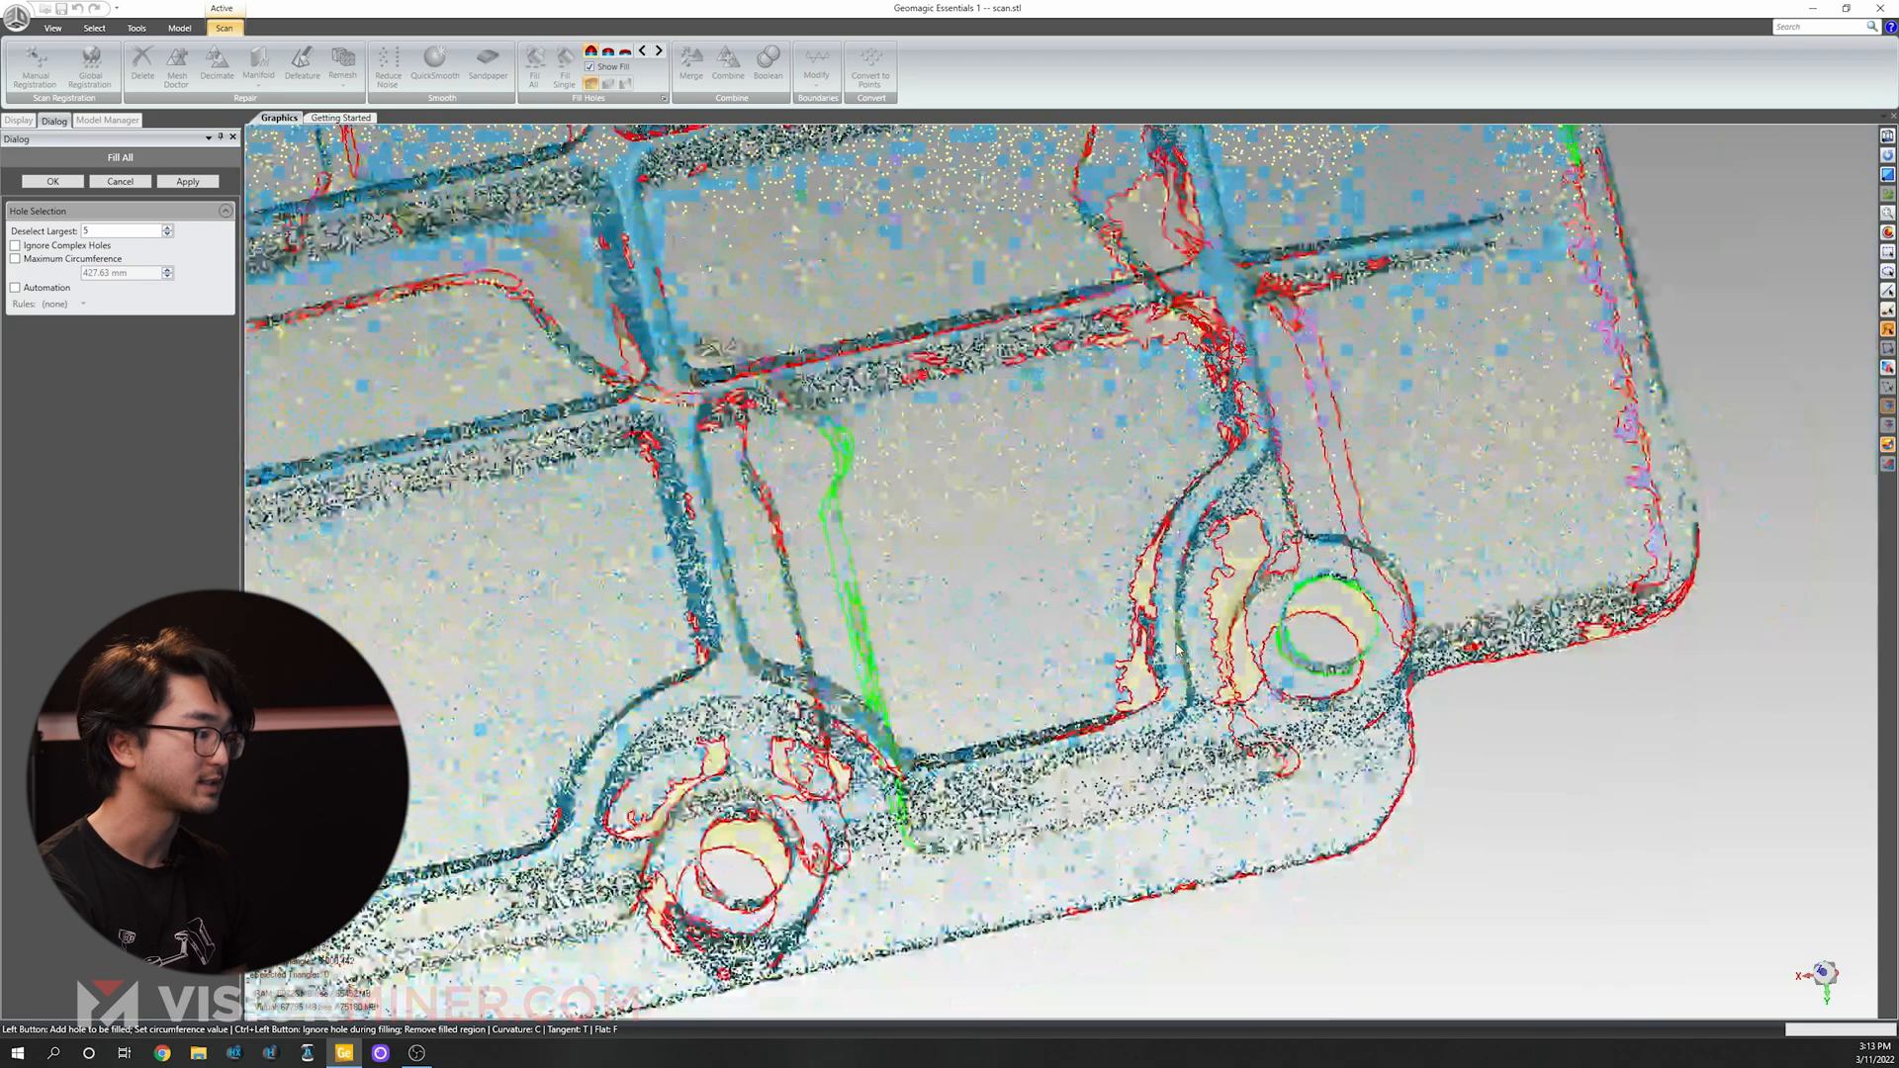
scroll(1434, 651, "down", 5)
left_click(726, 831)
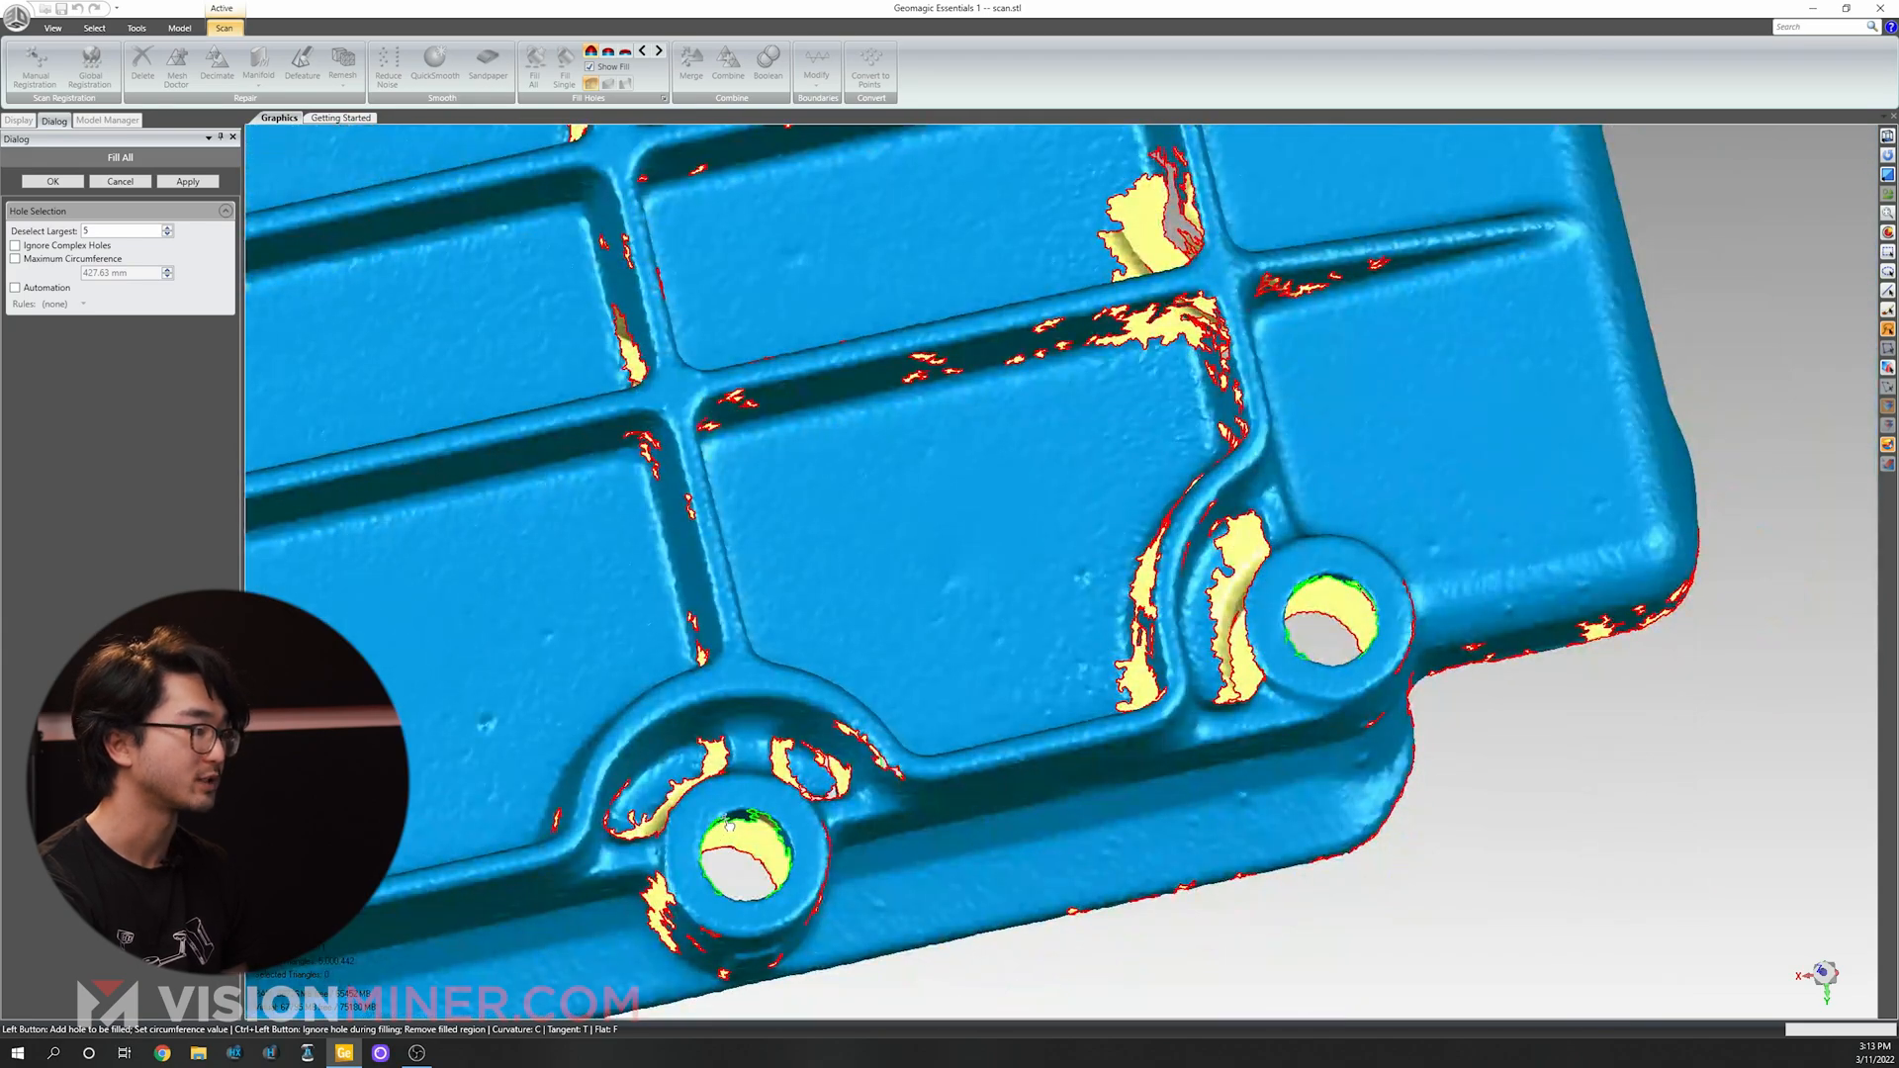
Exclude the remaining bolt hole boundaries on the flange side with the part number from the Fill All selection.
middle_click_drag(796, 680, 1325, 553, "alt")
scroll(1325, 554, "down", 5)
middle_click_drag(999, 336, 1030, 690)
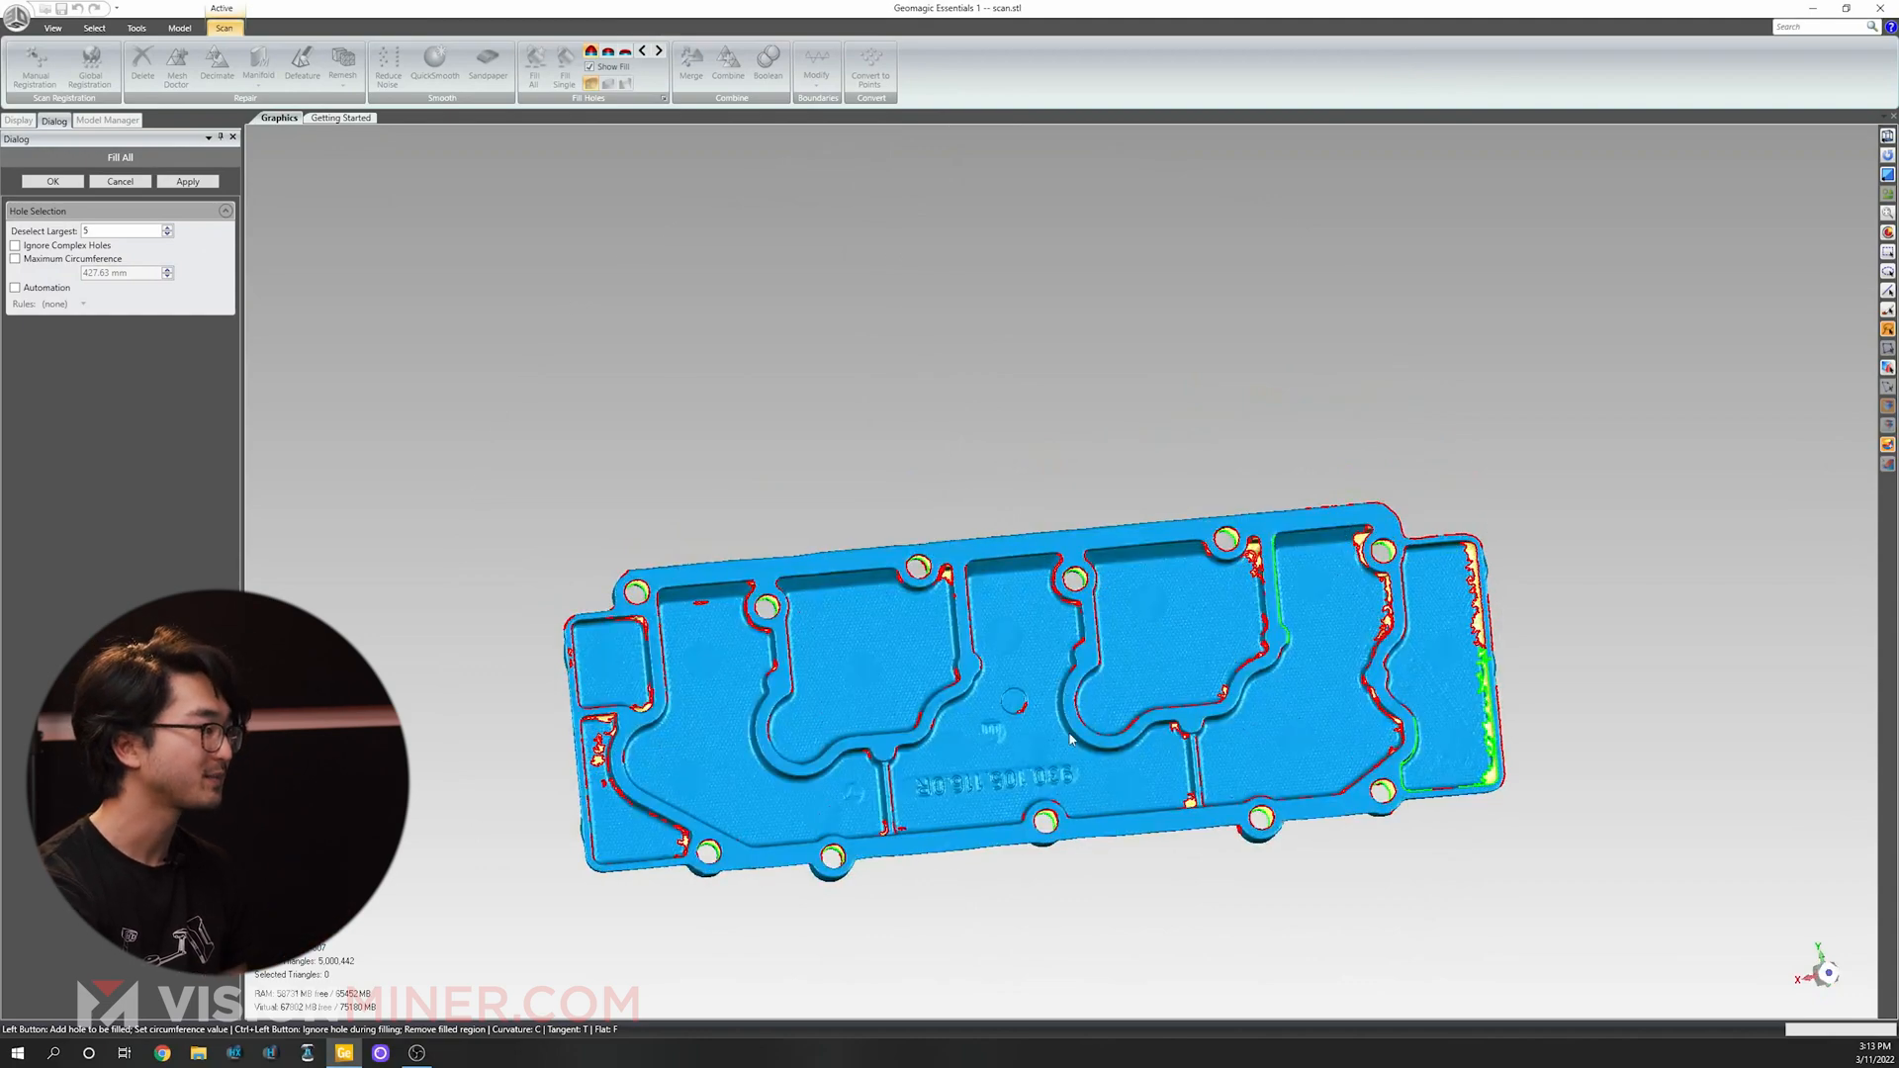
scroll(709, 644, "up", 4)
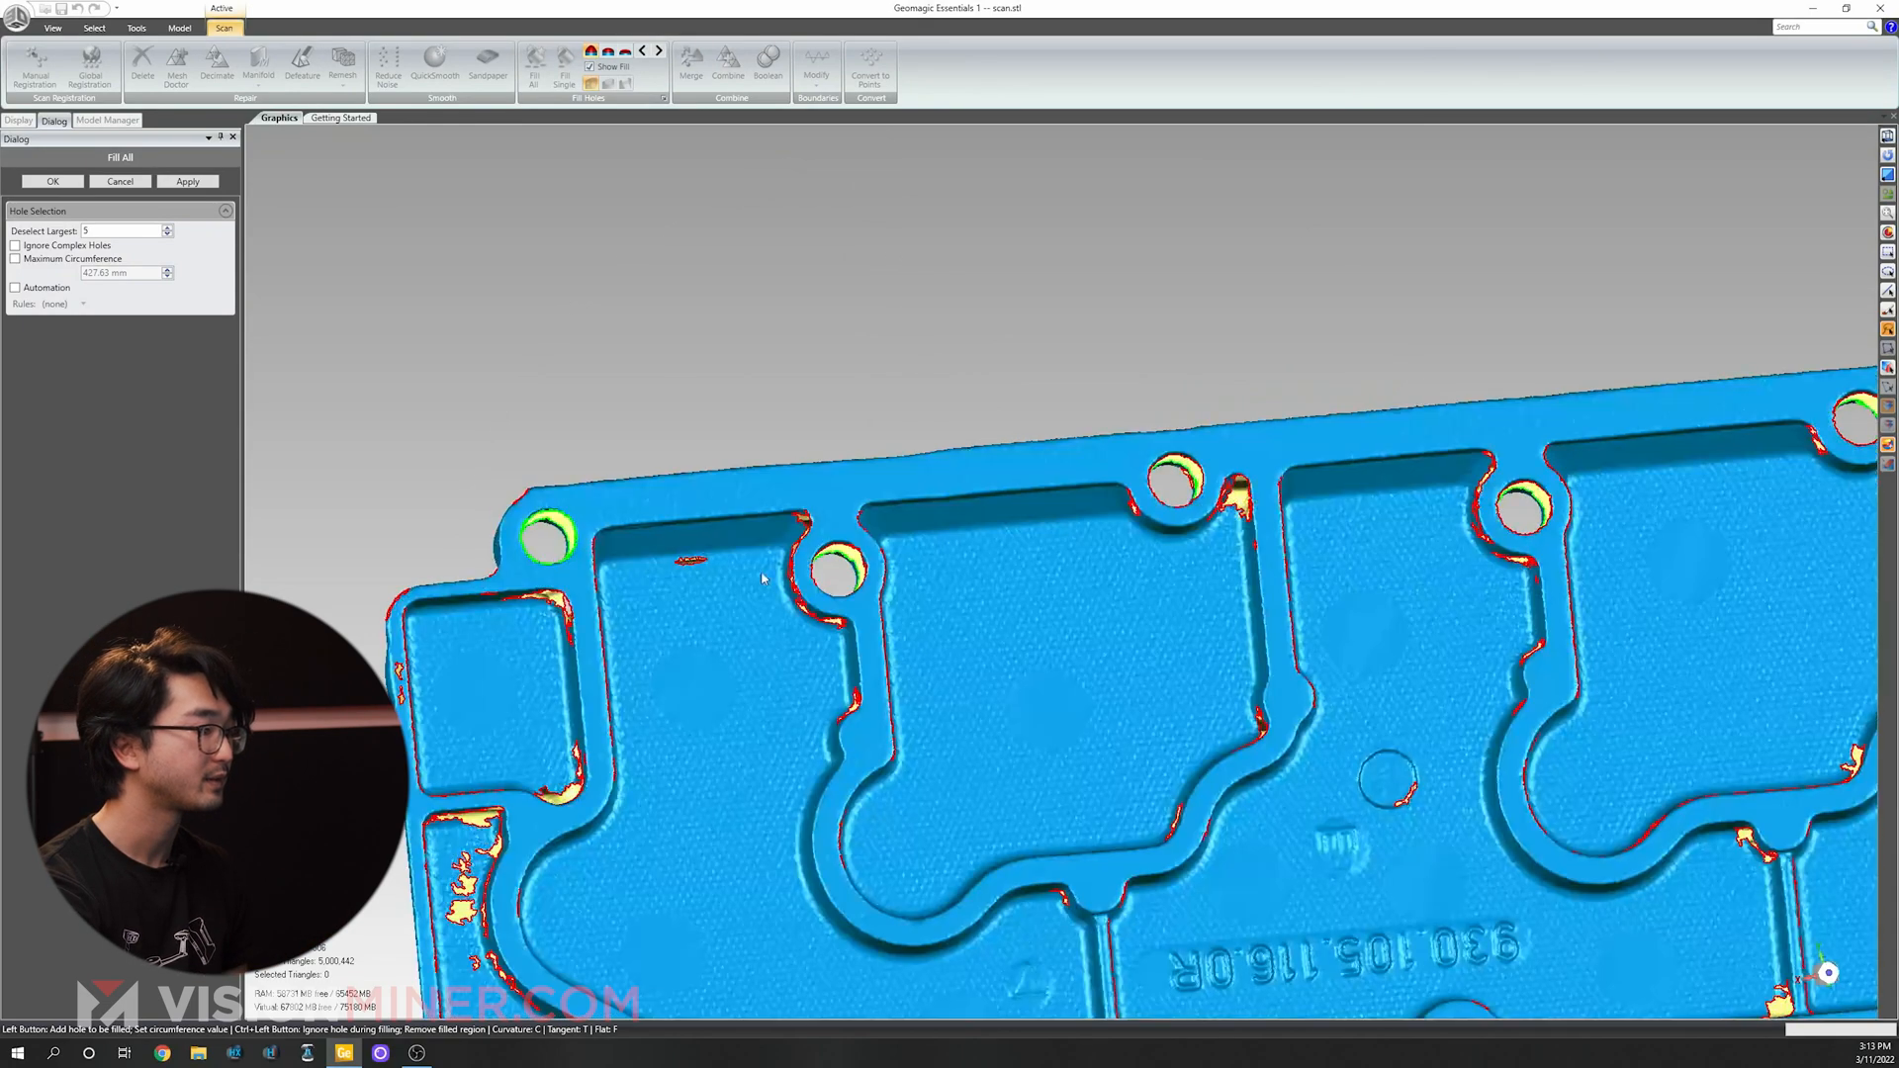
left_click(856, 553)
left_click(1193, 461)
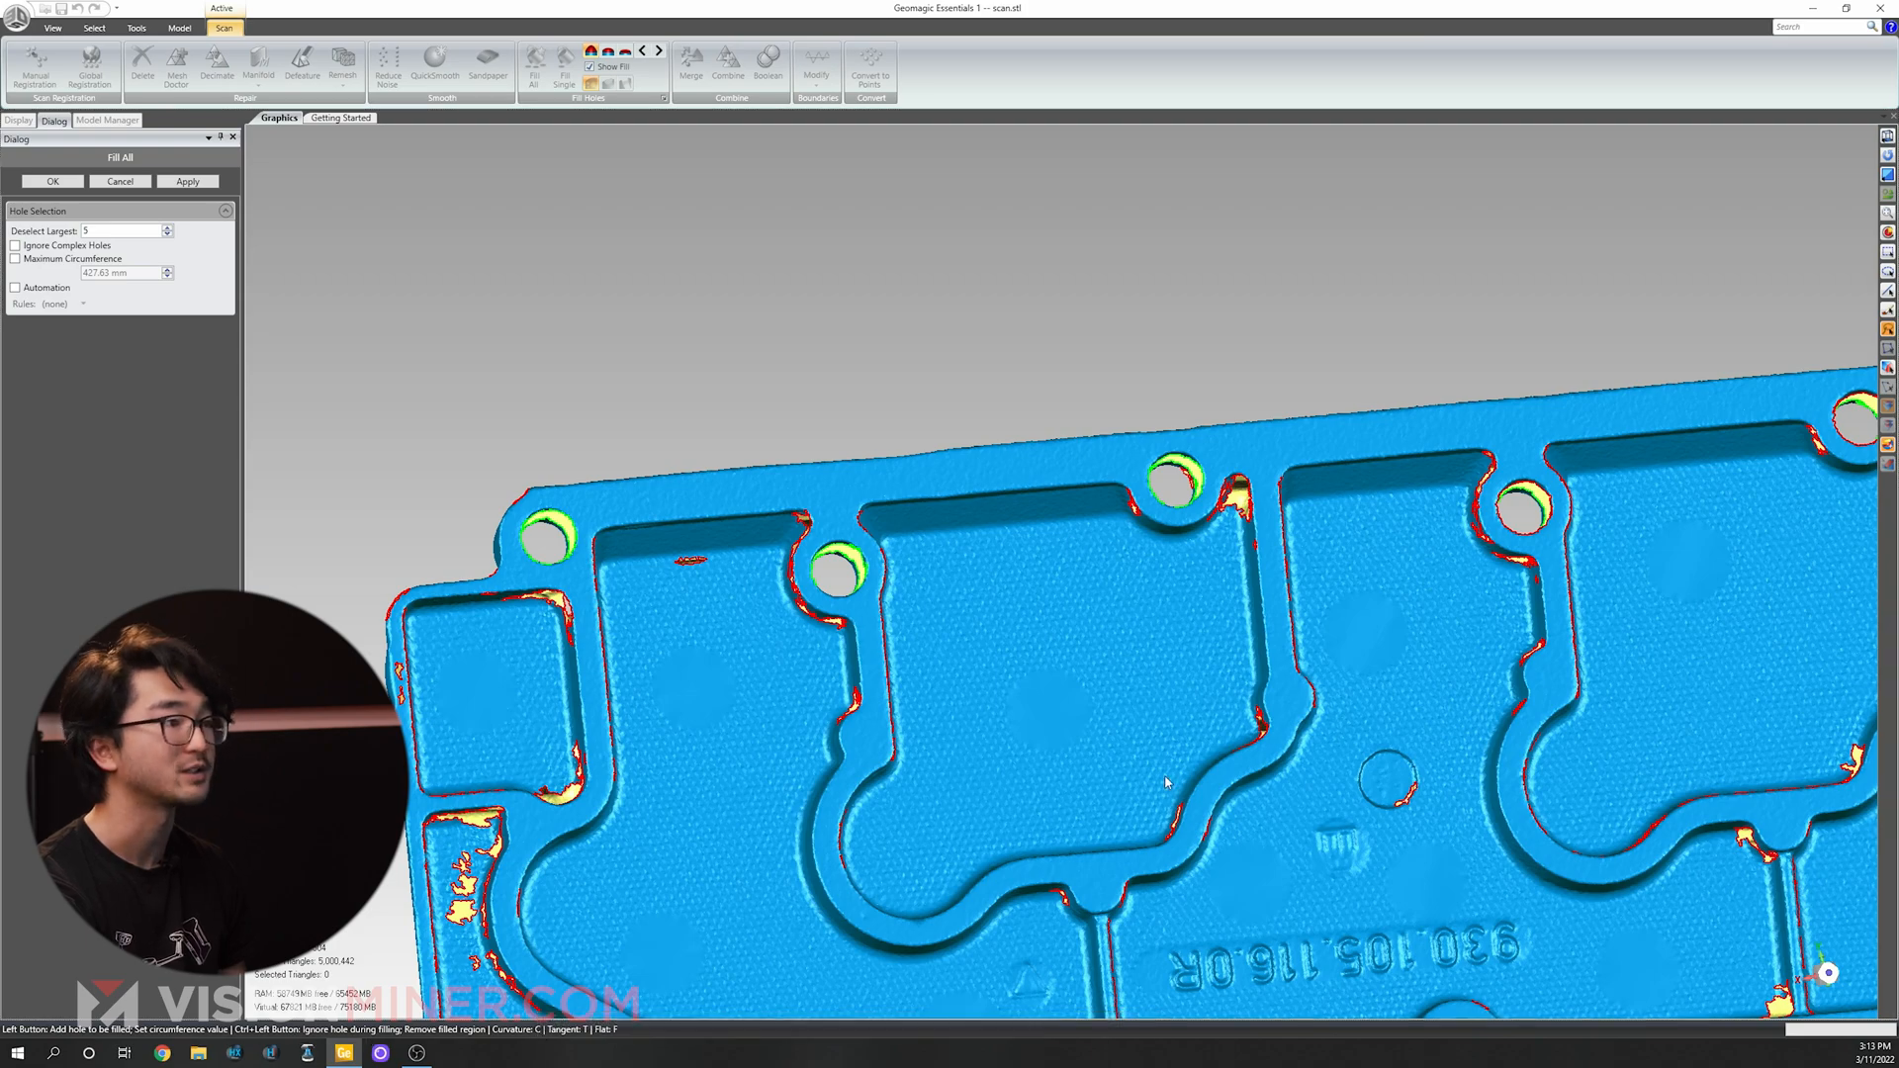
middle_click_drag(1169, 780, 1010, 623, "alt")
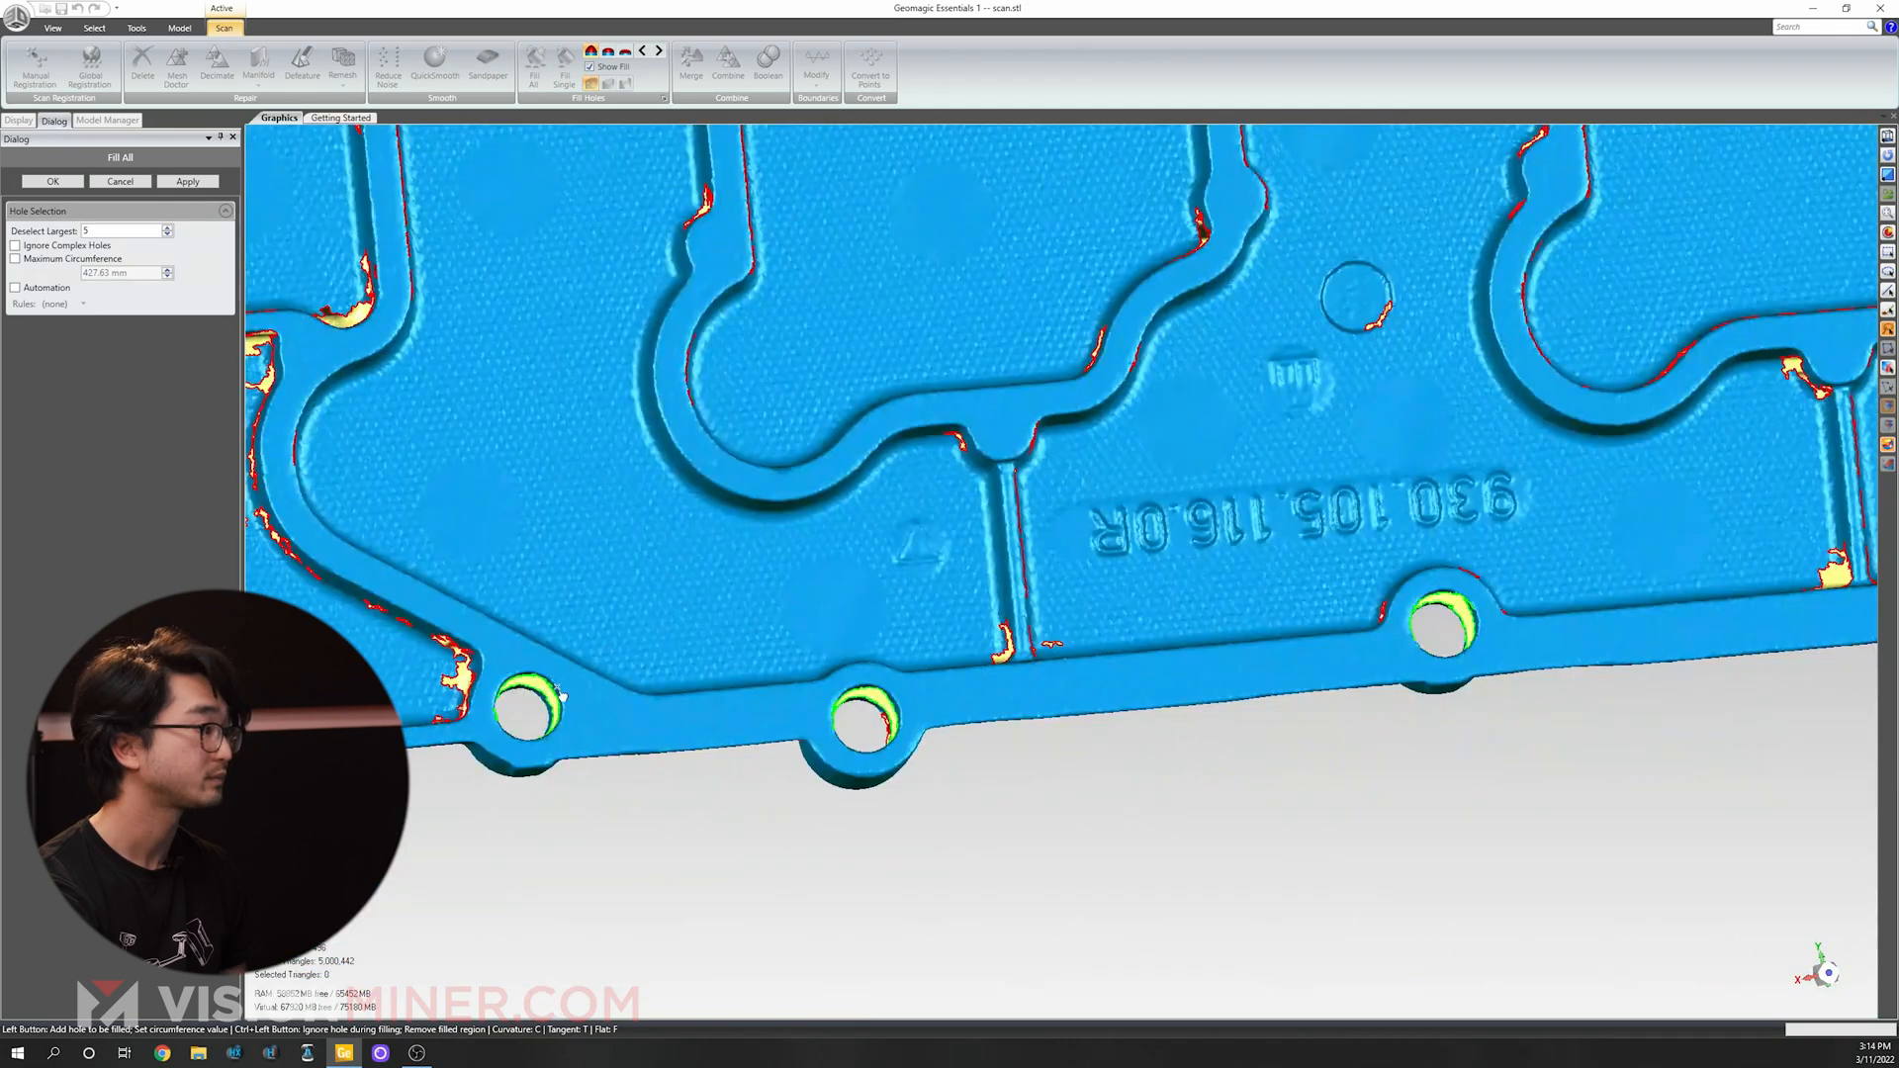
Check that the bolt holes on both sides are excluded and apply Fill All to the other holes.
scroll(559, 694, "down", 4)
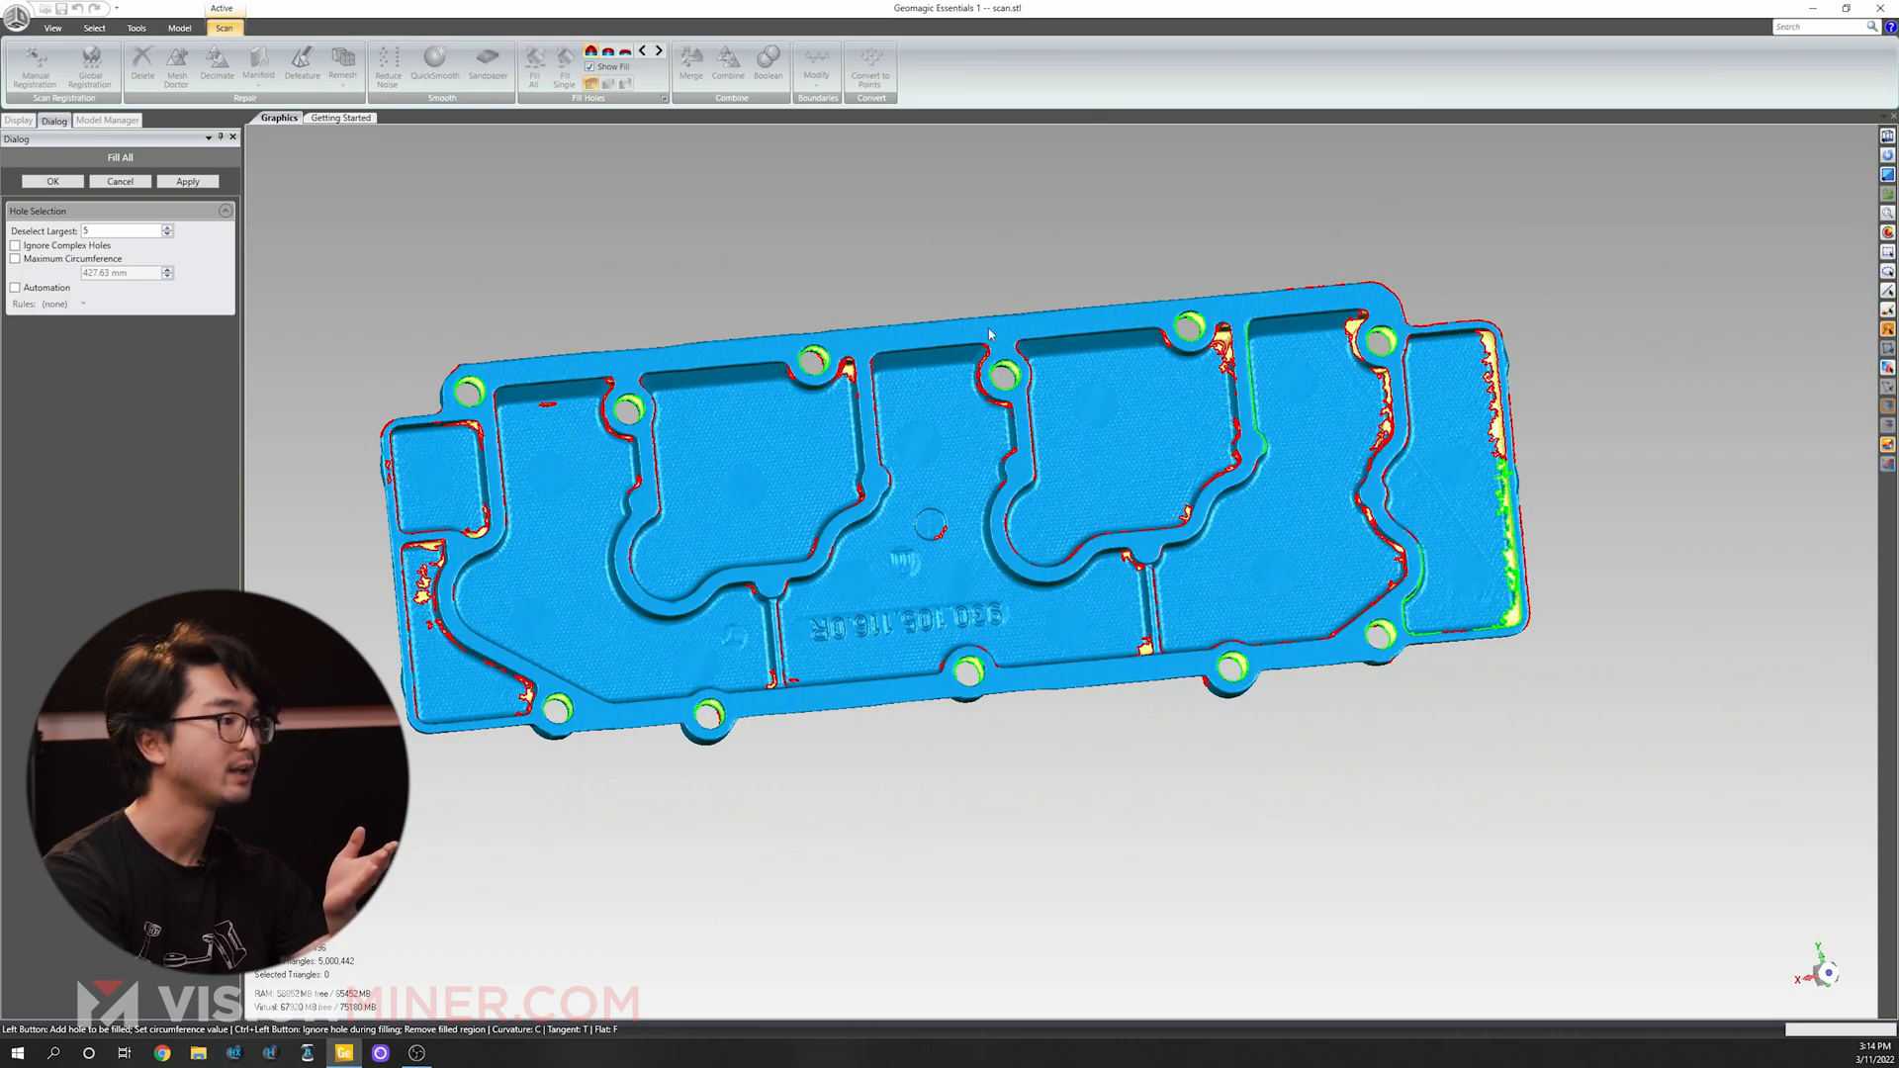
middle_click_drag(993, 630, 993, 573)
middle_click_drag(993, 435, 954, 820)
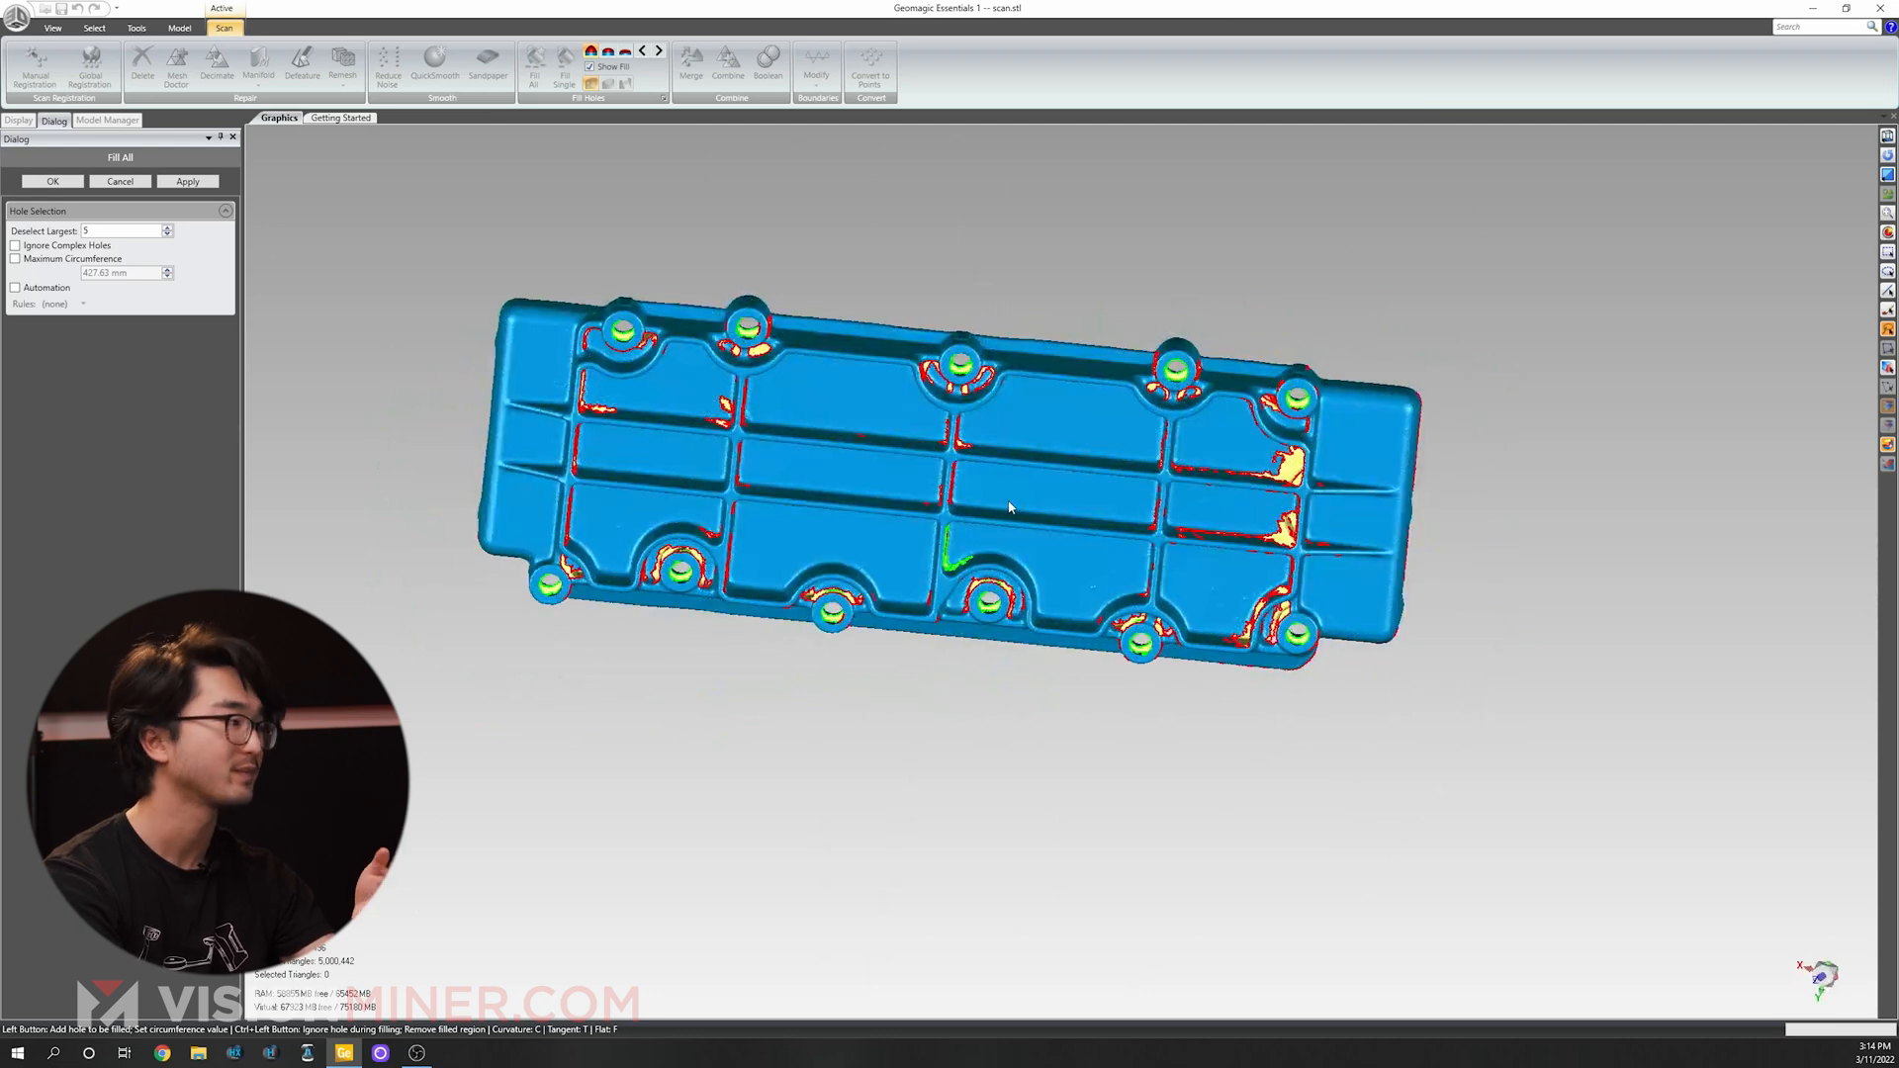
left_click(188, 181)
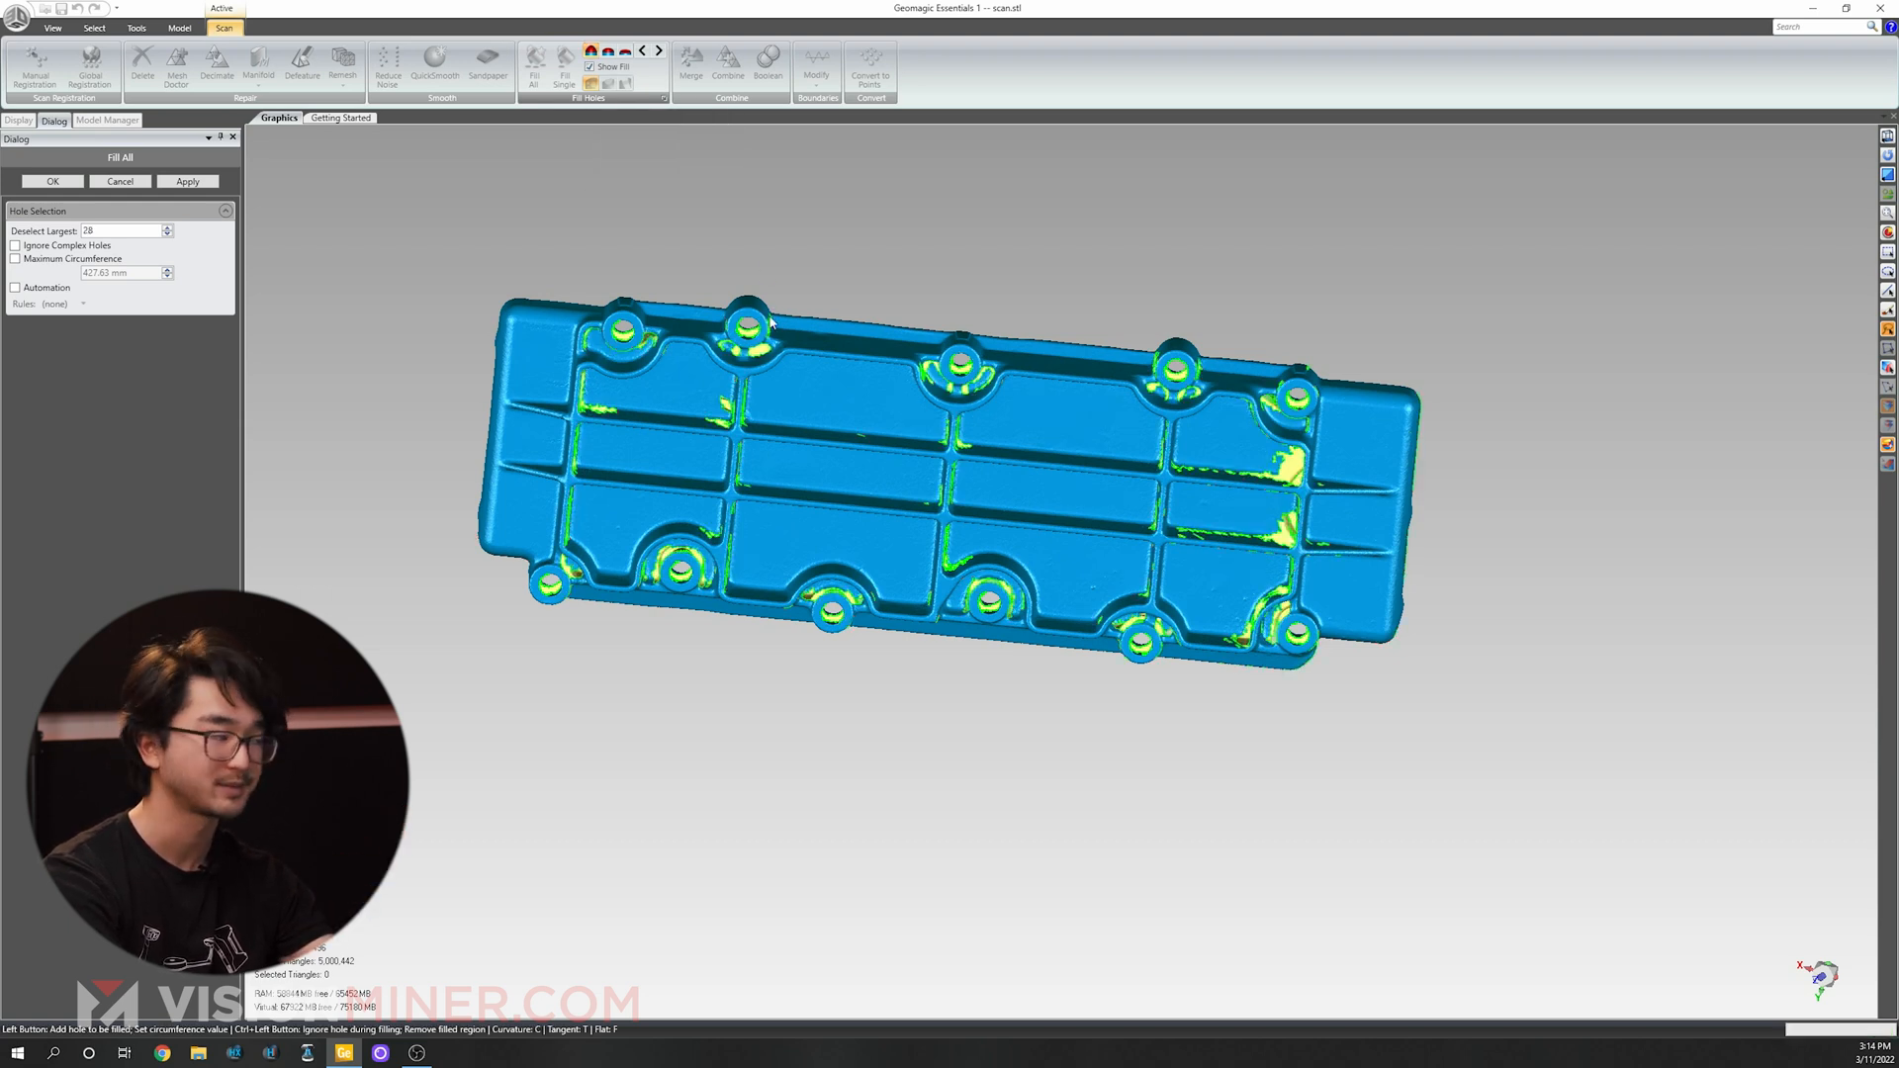
left_click(591, 86)
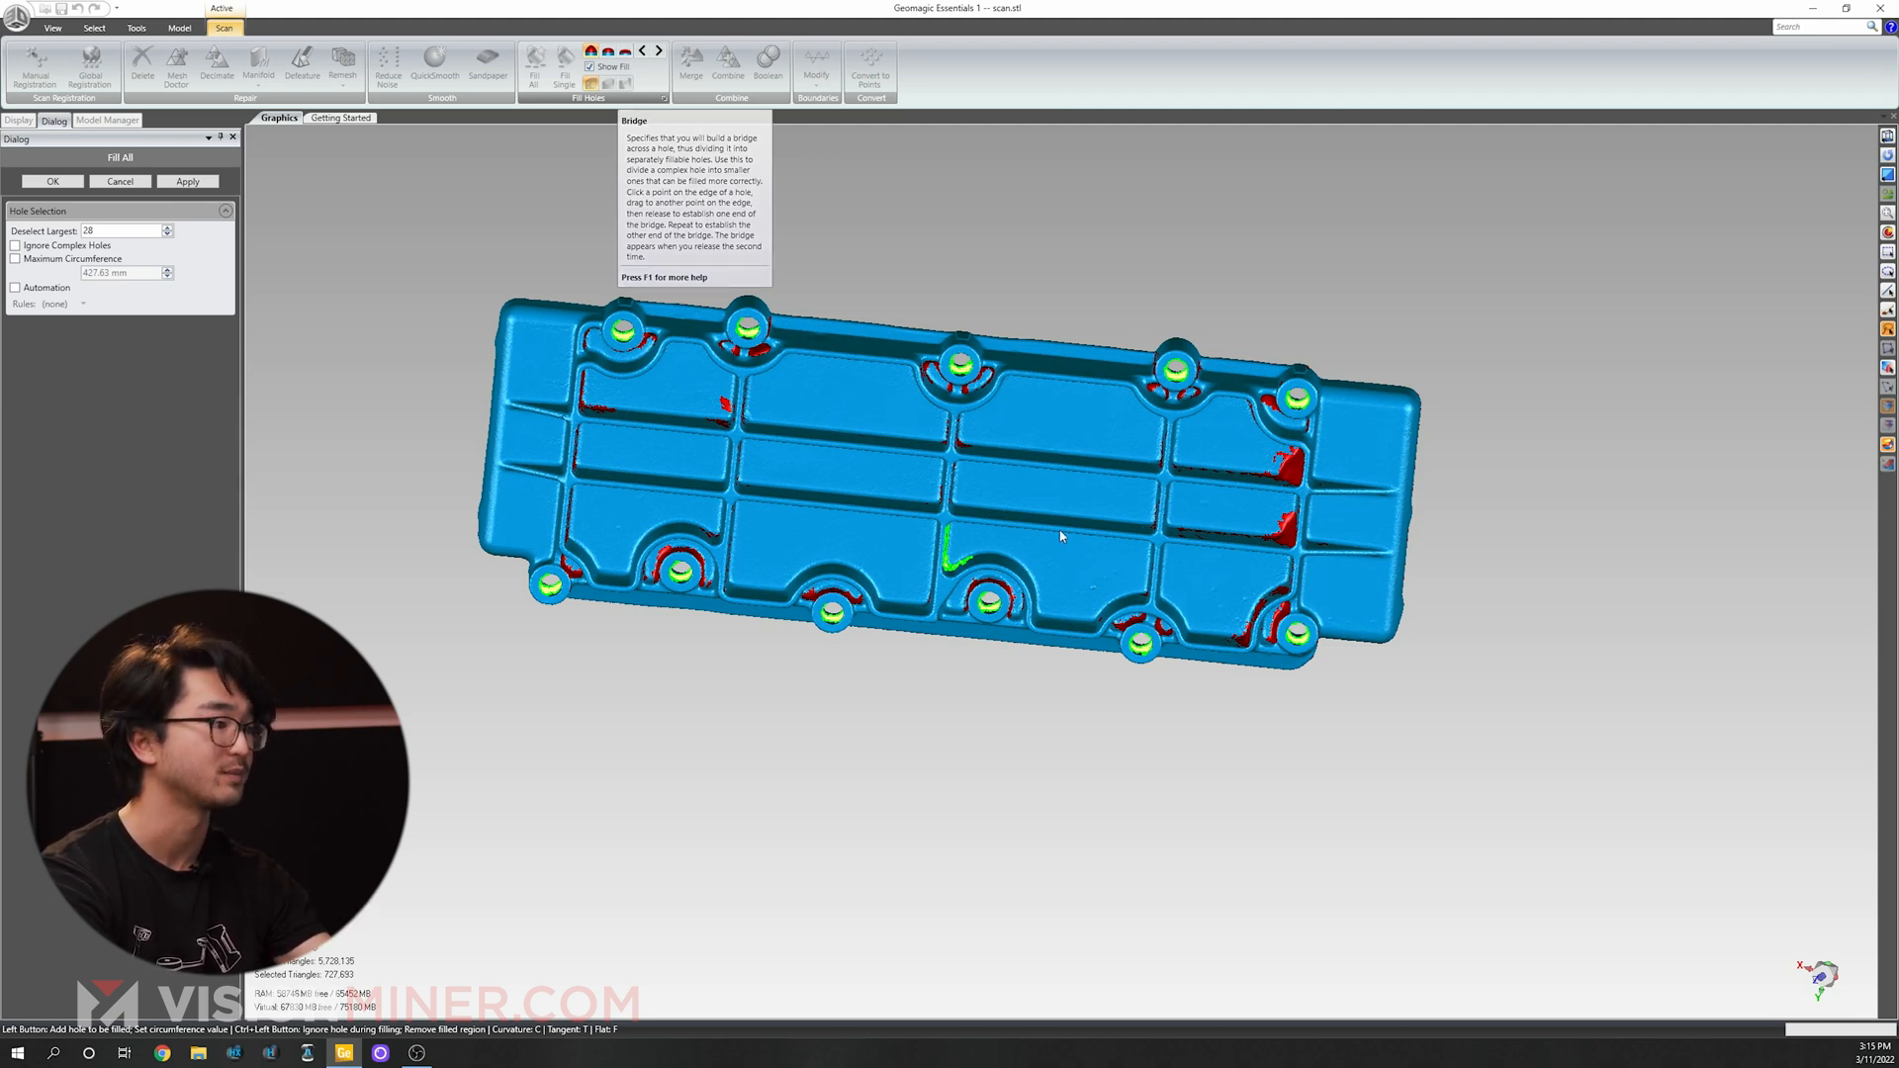
Examine the filled patches and the excluded holes on both sides of the cover.
scroll(1061, 536, "up", 5)
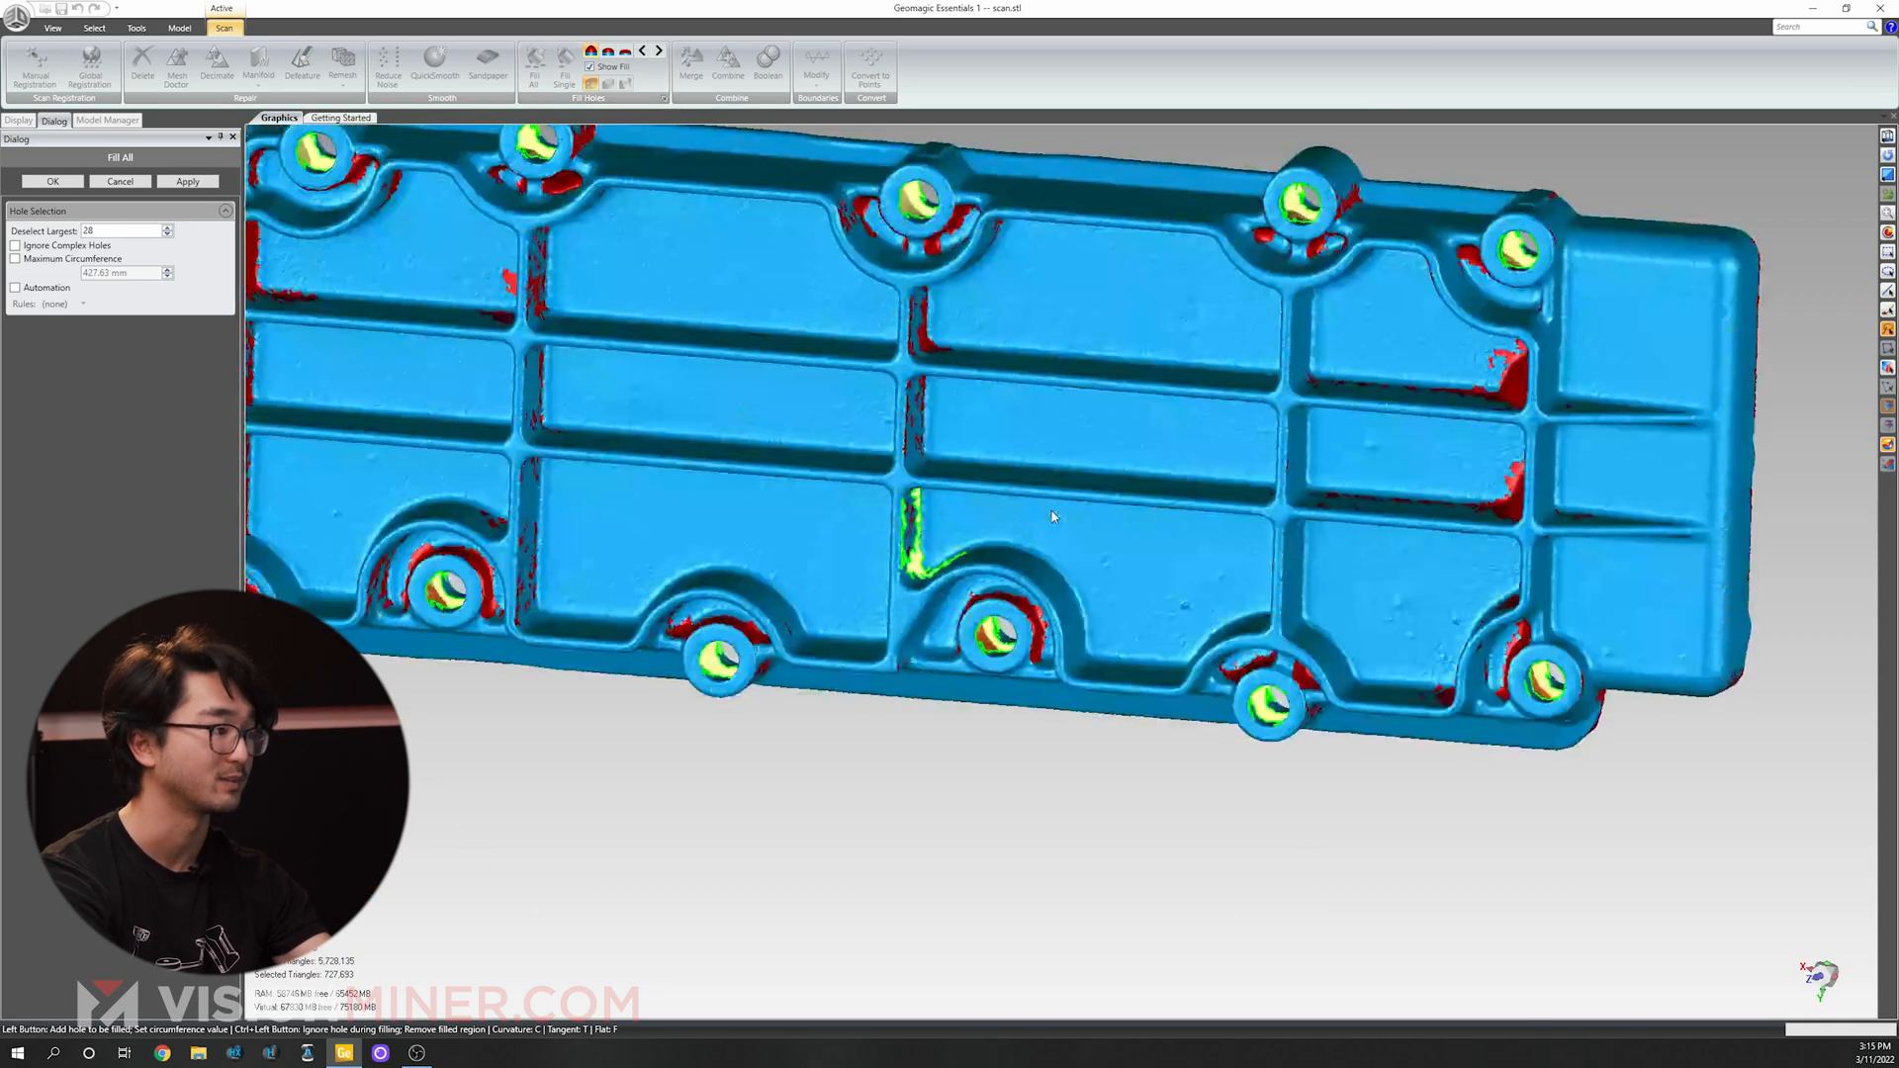
scroll(971, 554, "down", 2)
scroll(900, 569, "up", 5)
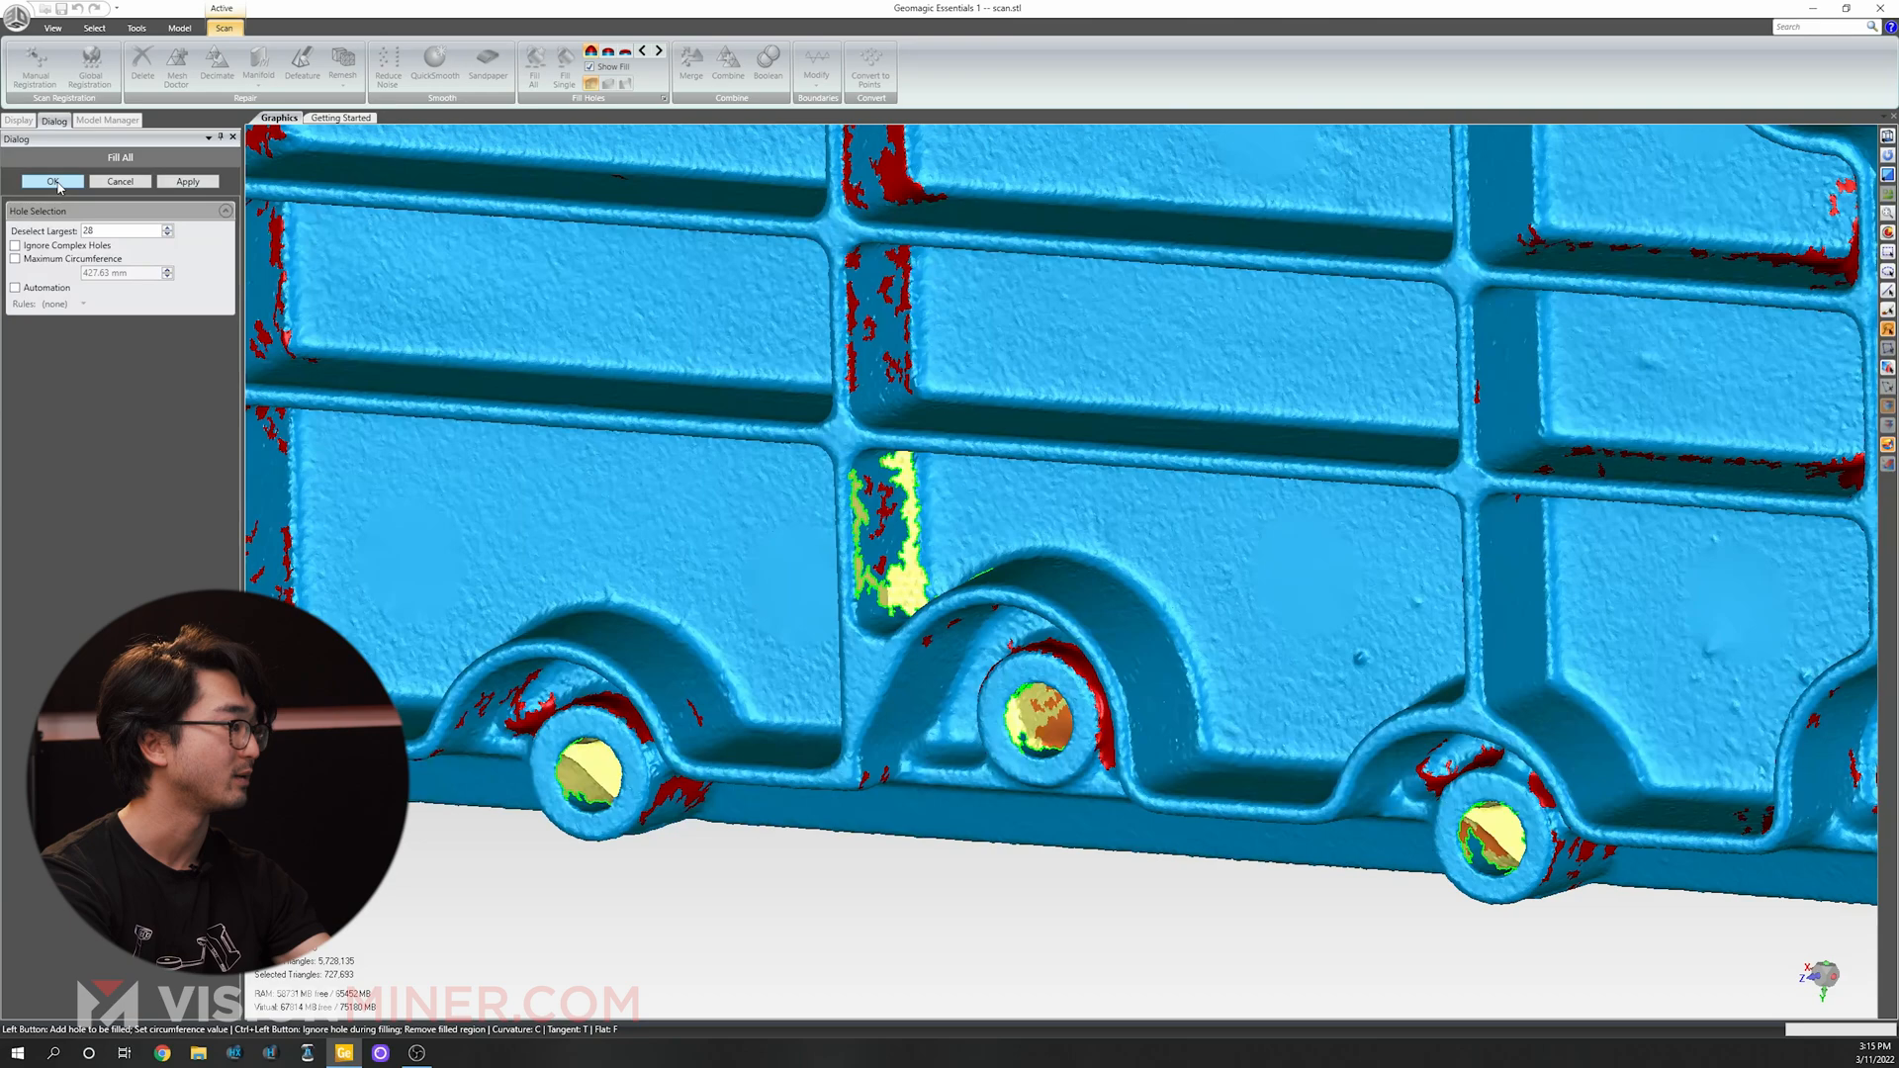
scroll(637, 502, "down", 7)
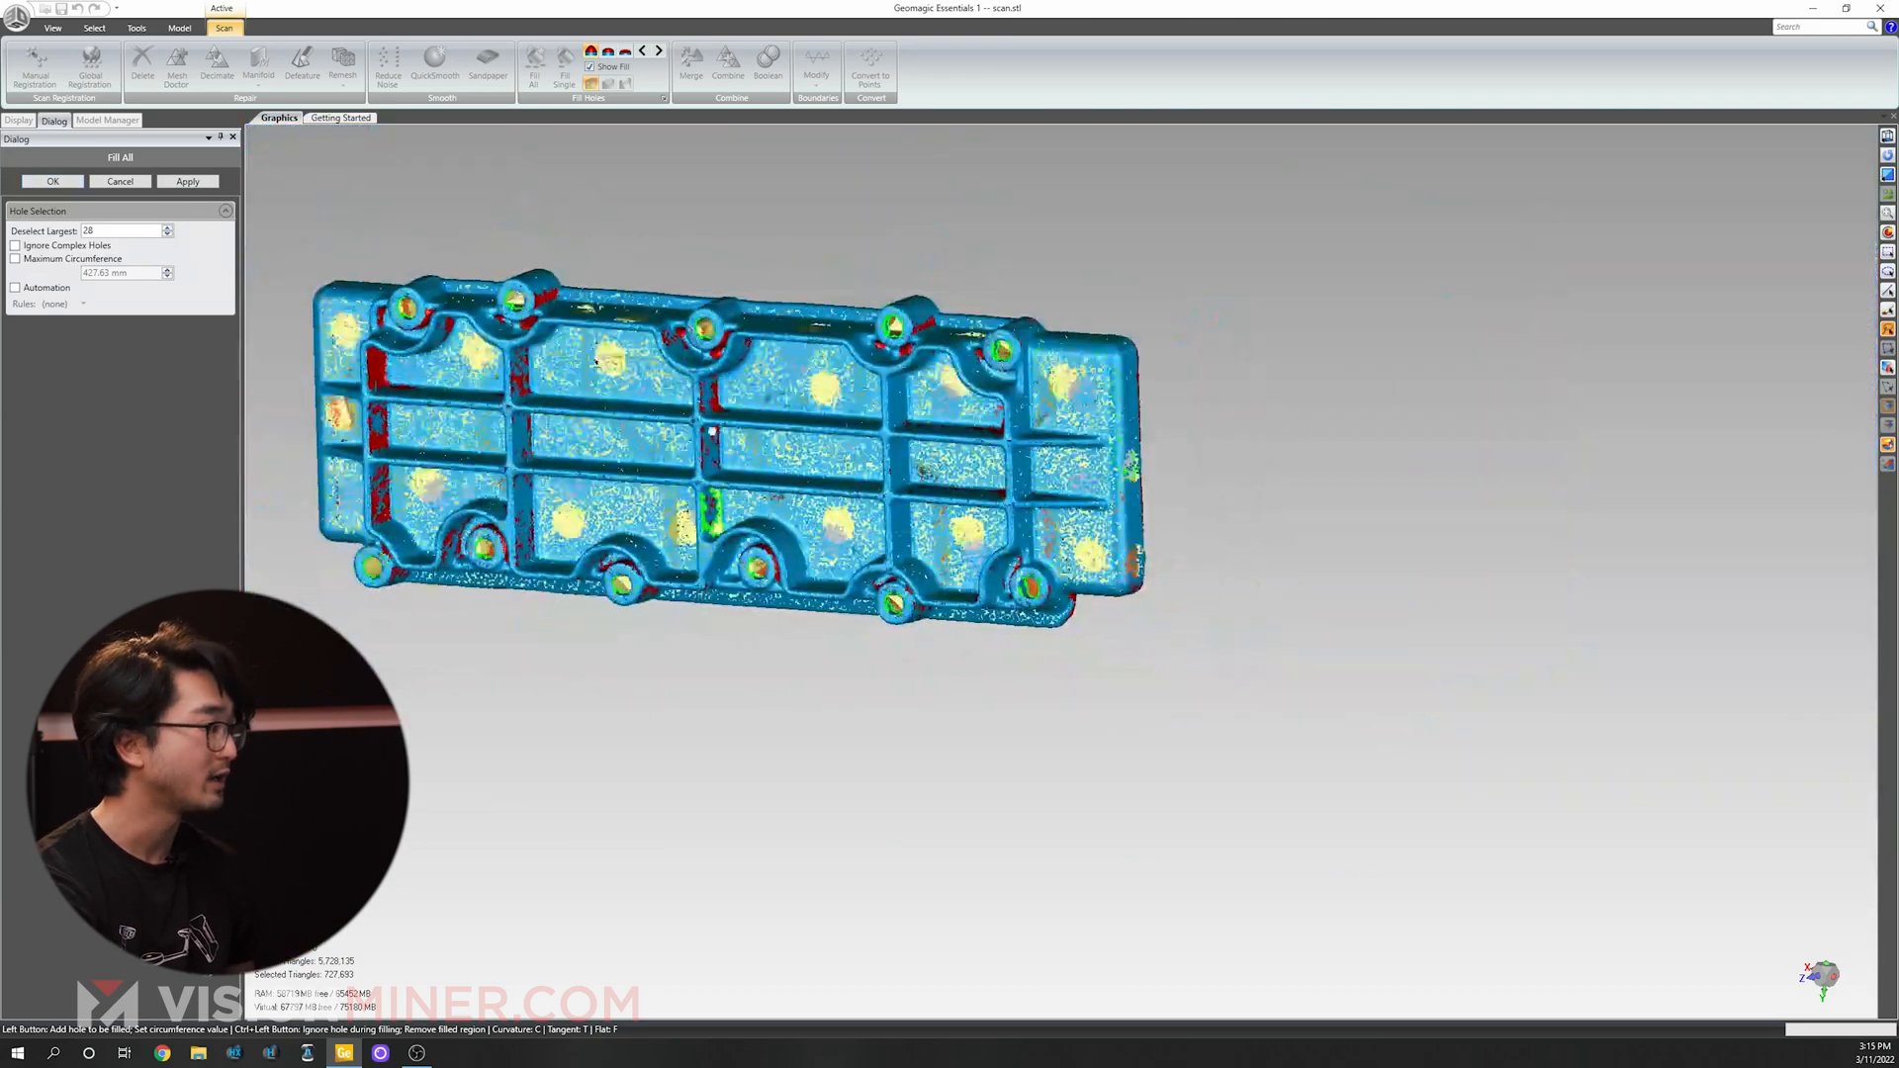
middle_click_drag(712, 431, 811, 462, "alt")
middle_click_drag(781, 305, 624, 719)
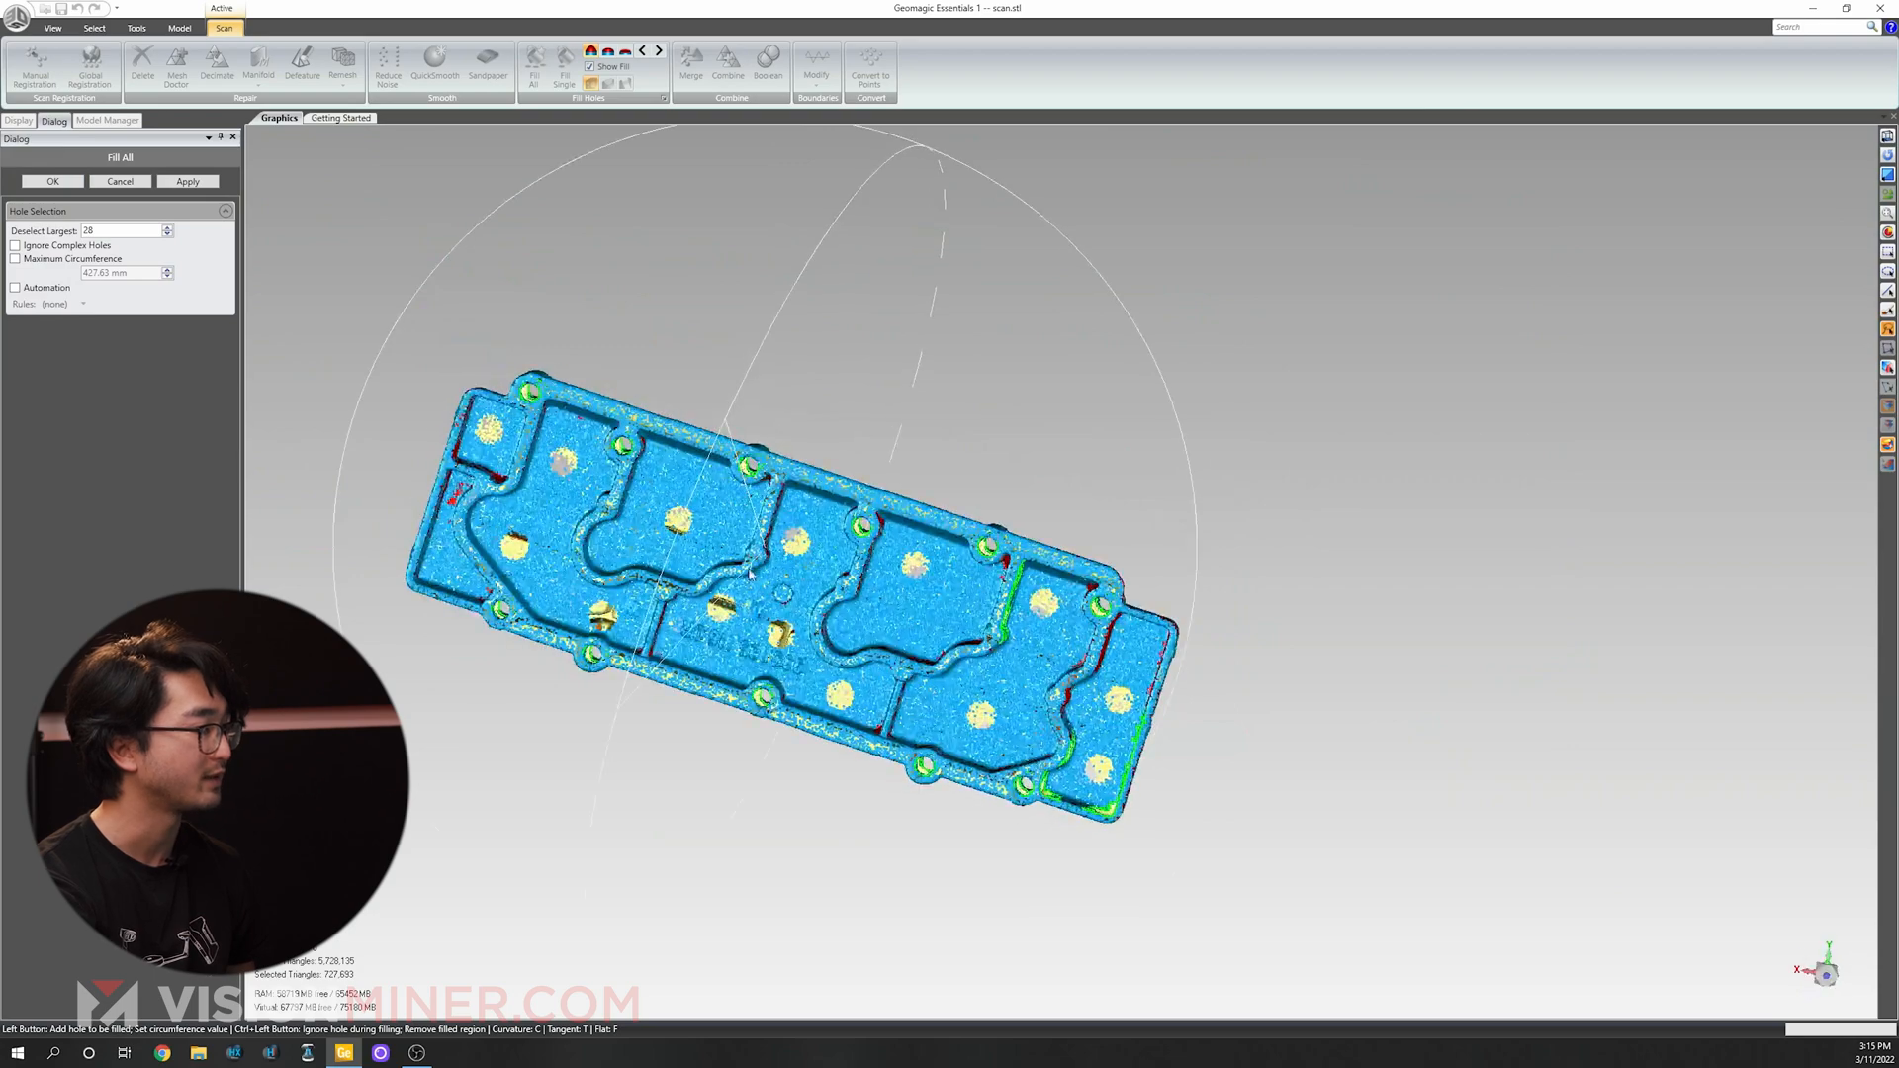
scroll(623, 719, "up", 6)
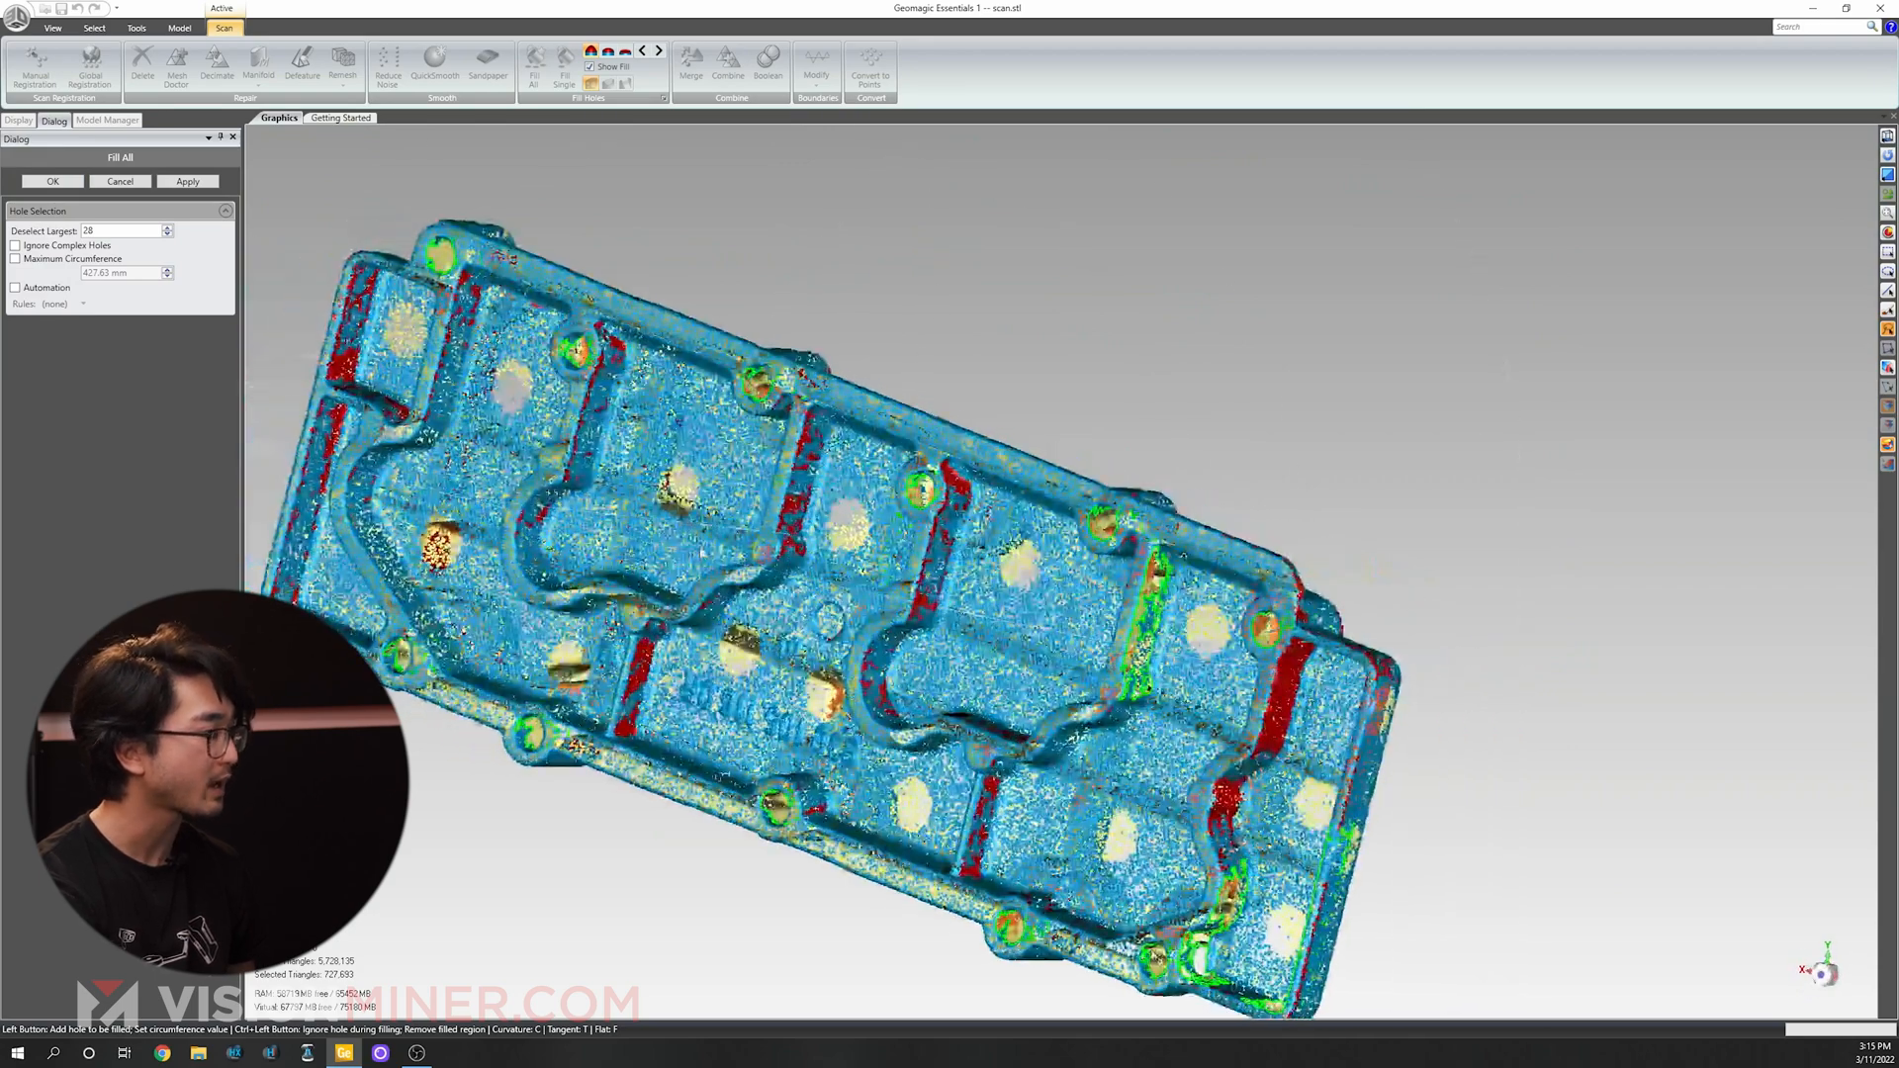
scroll(633, 791, "down", 5)
middle_click_drag(635, 816, 796, 341)
Accept the Fill All result and clear the triangle selection.
left_click(72, 183)
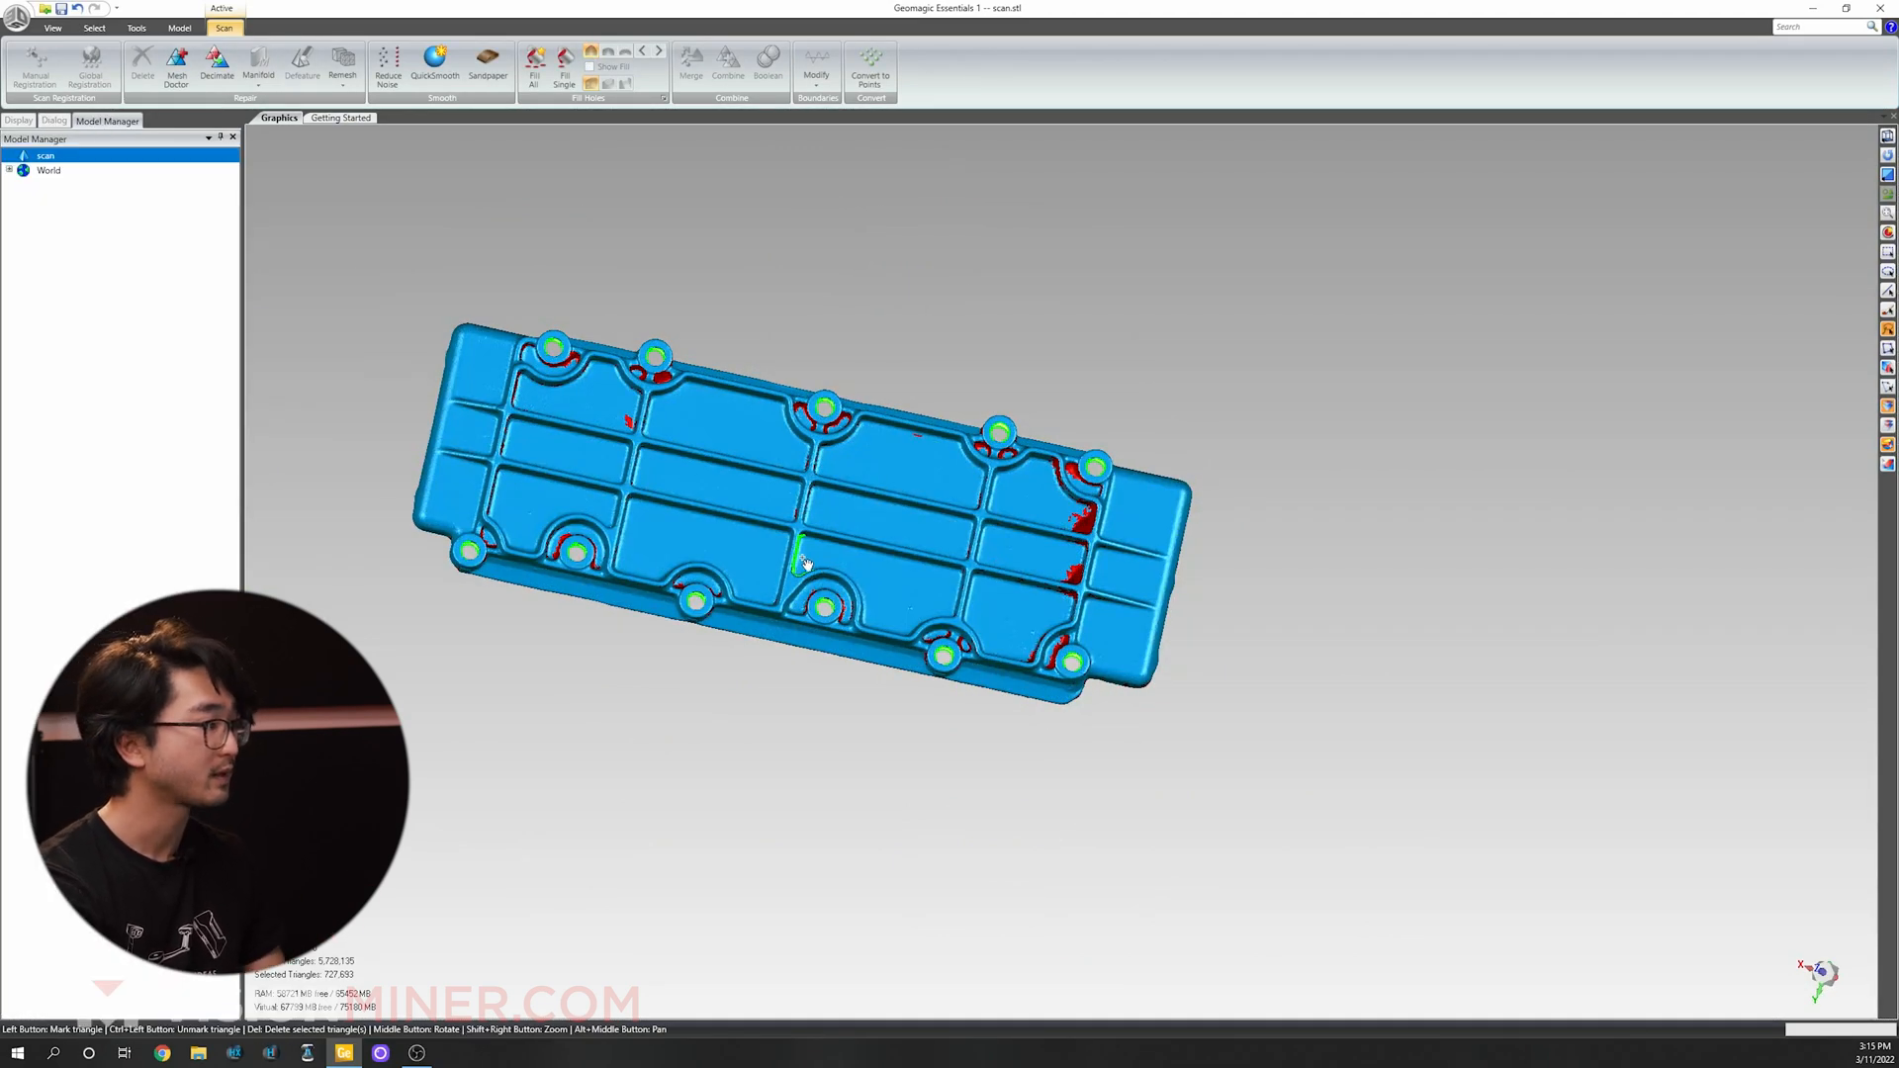
key("ctrl+c")
middle_click_drag(776, 566, 768, 568)
Fill the missing area beside the middle rib above the lower boss with Fill Single, and exit the command.
scroll(800, 576, "up", 4)
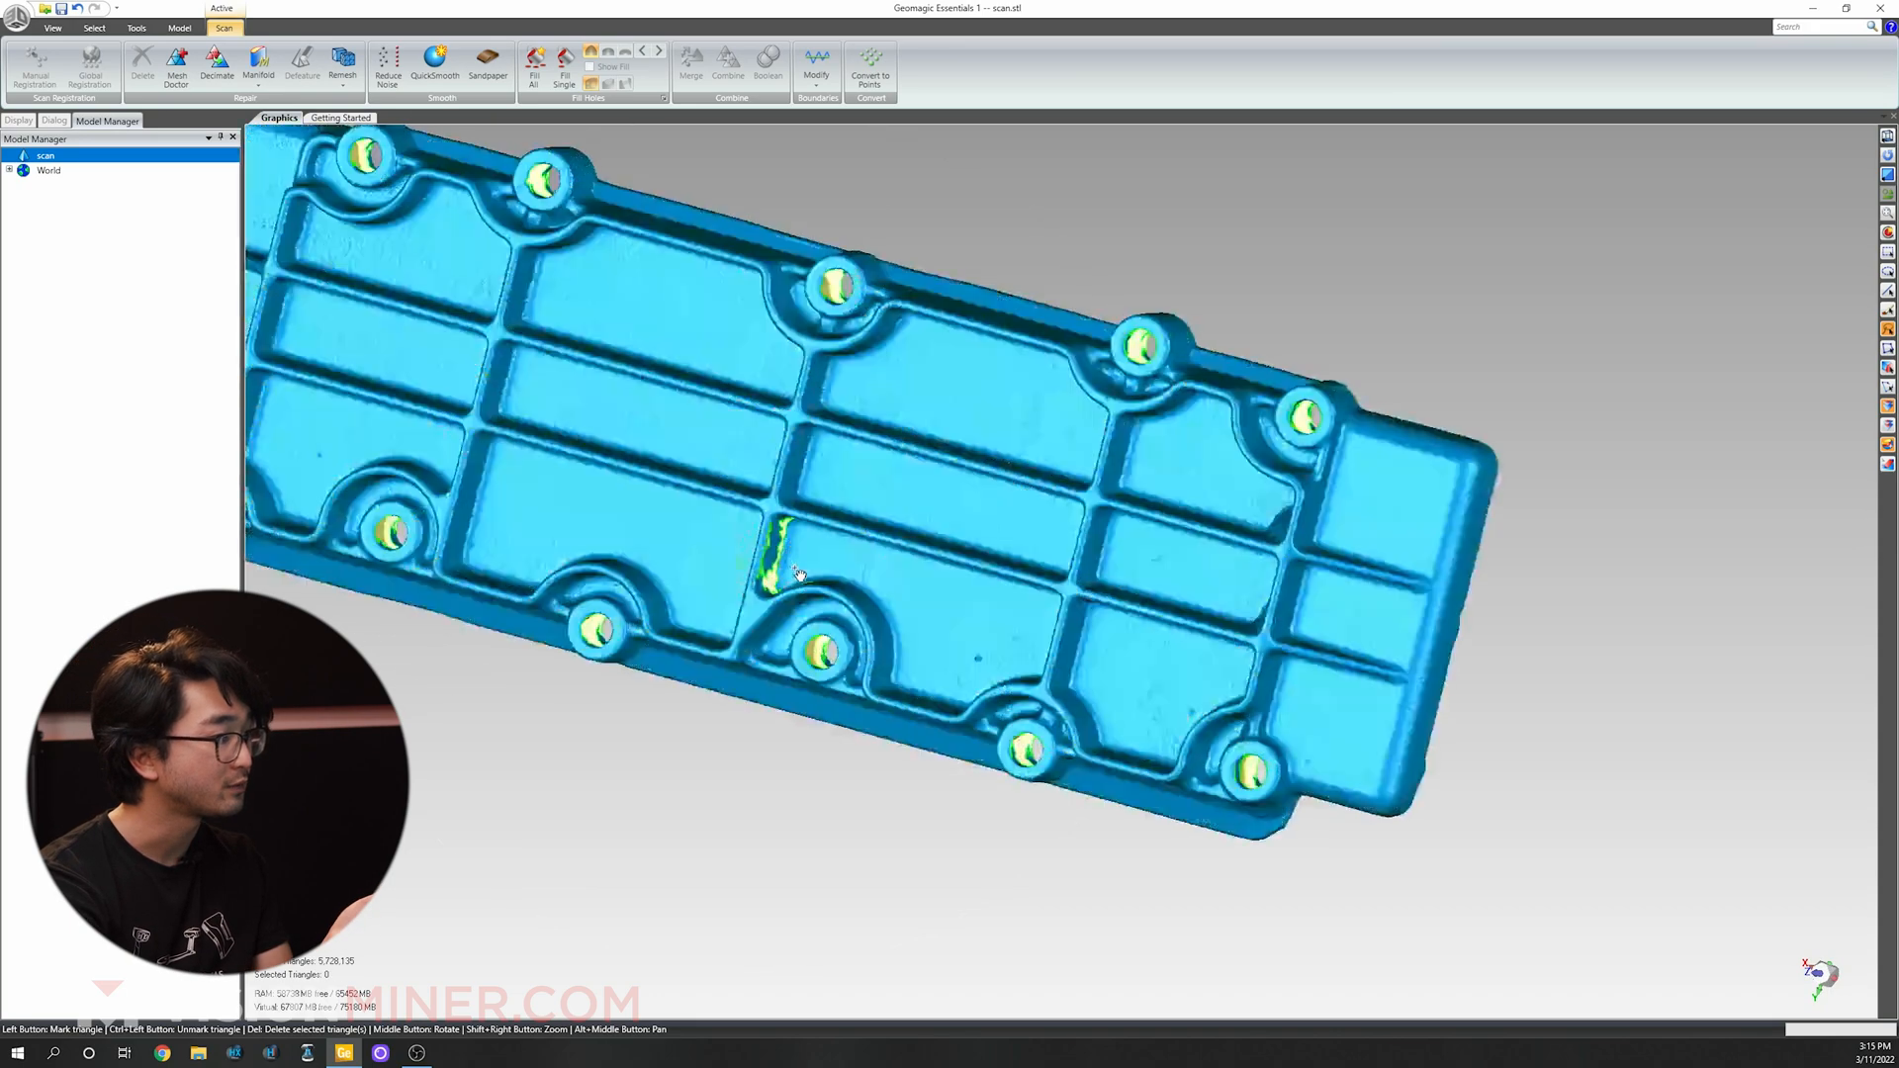
scroll(799, 576, "up", 5)
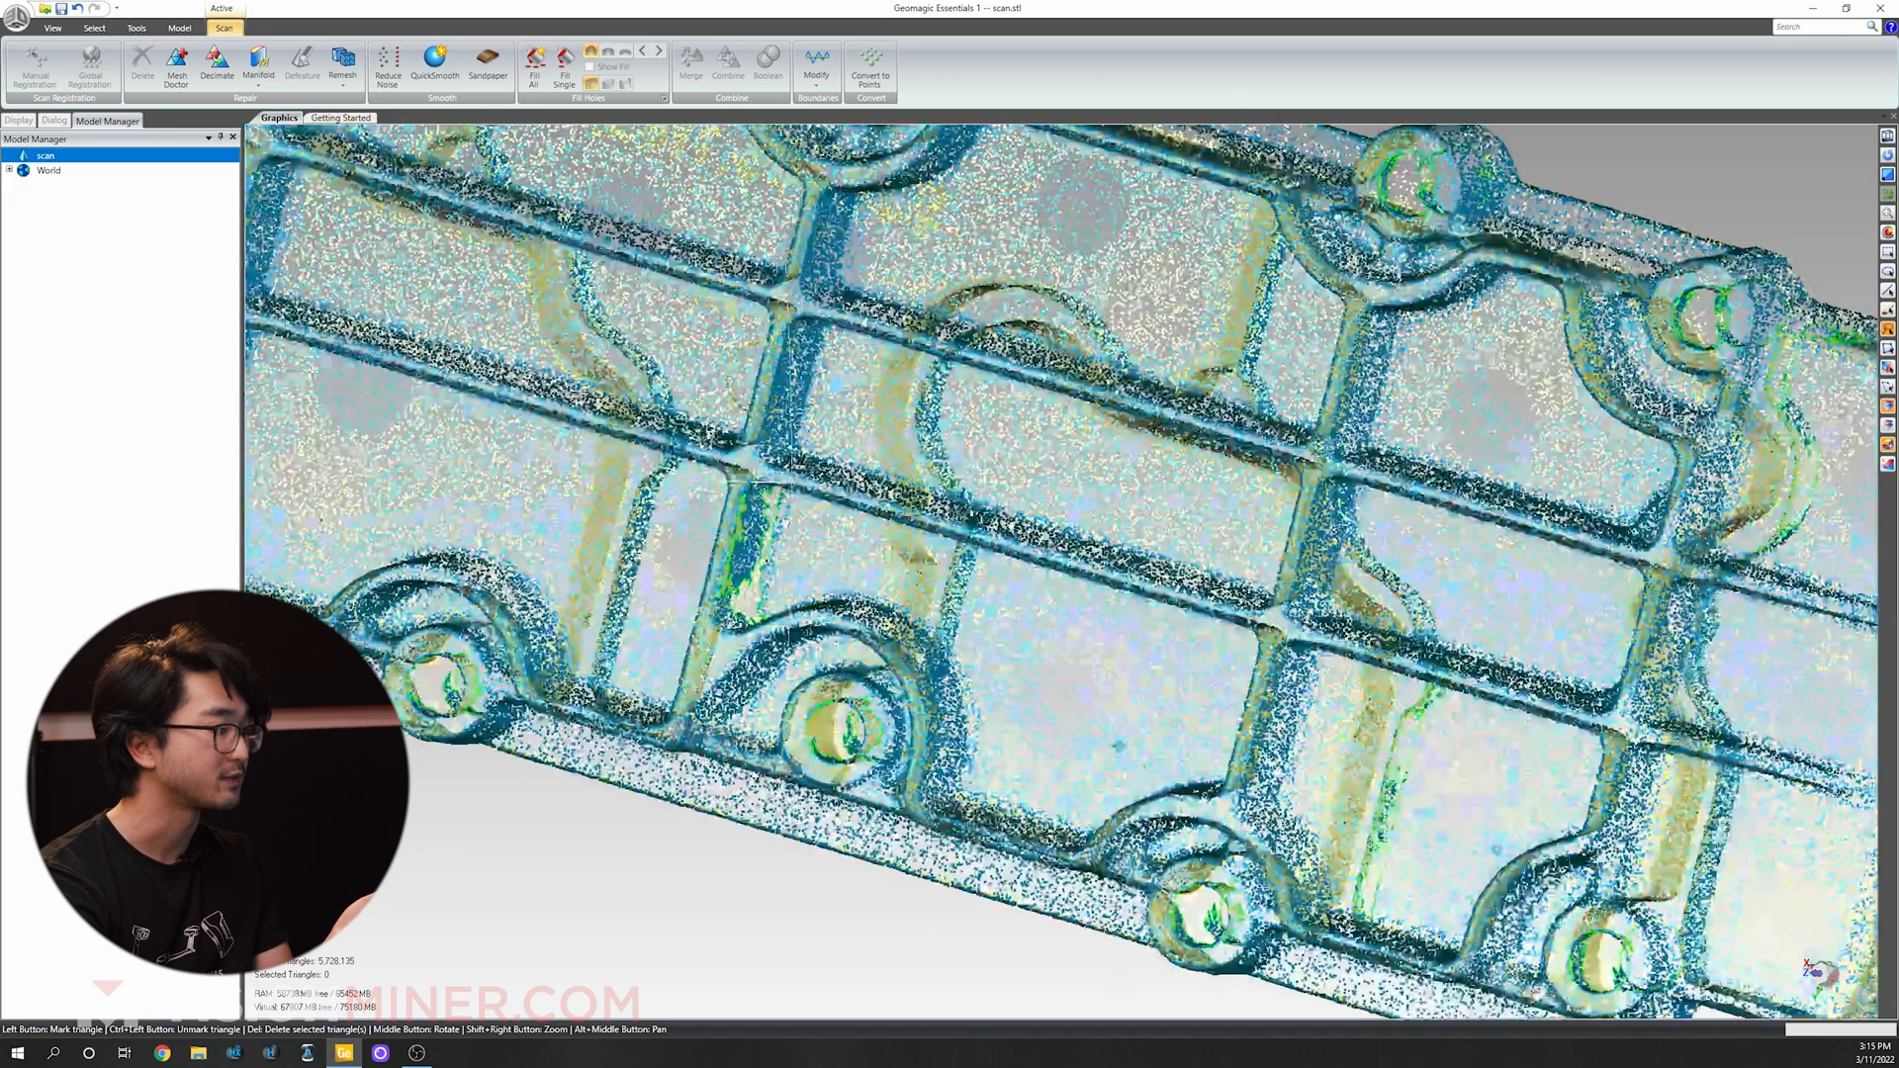
middle_click_drag(784, 522, 772, 591)
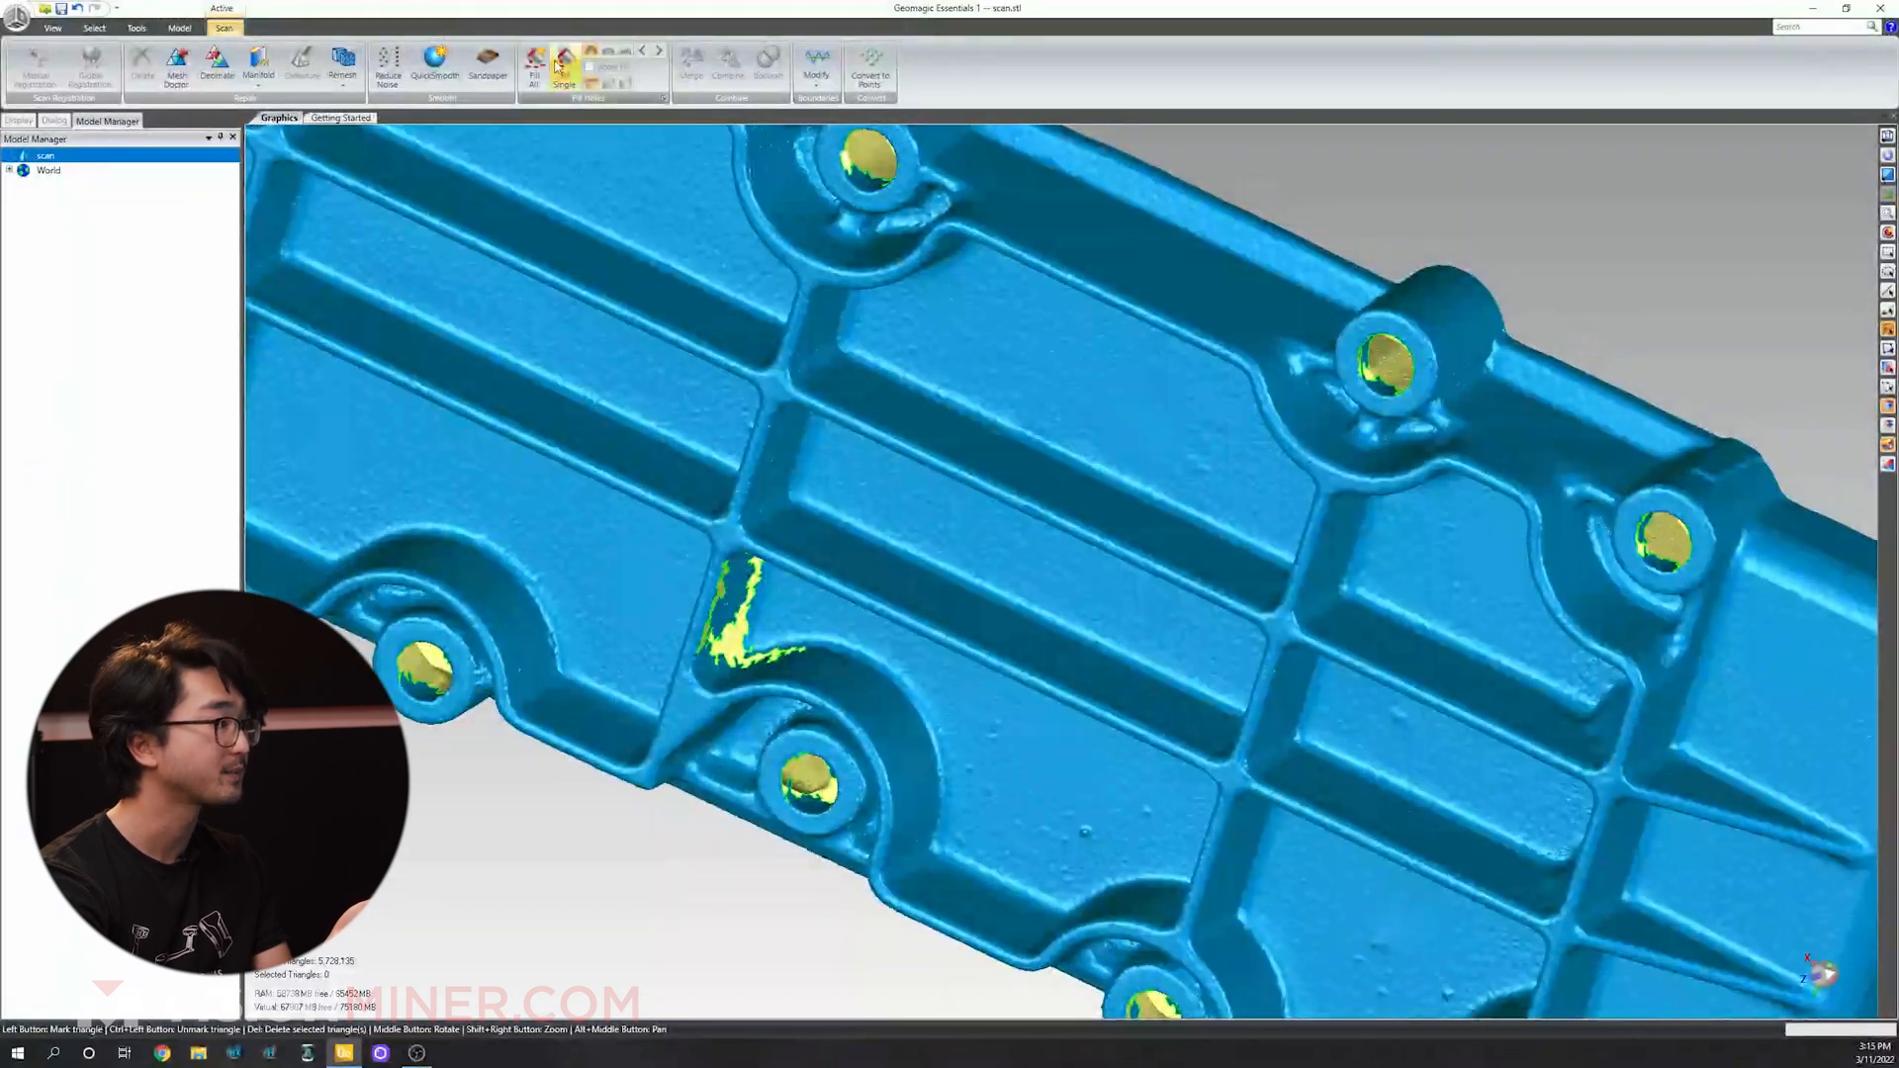
left_click(565, 69)
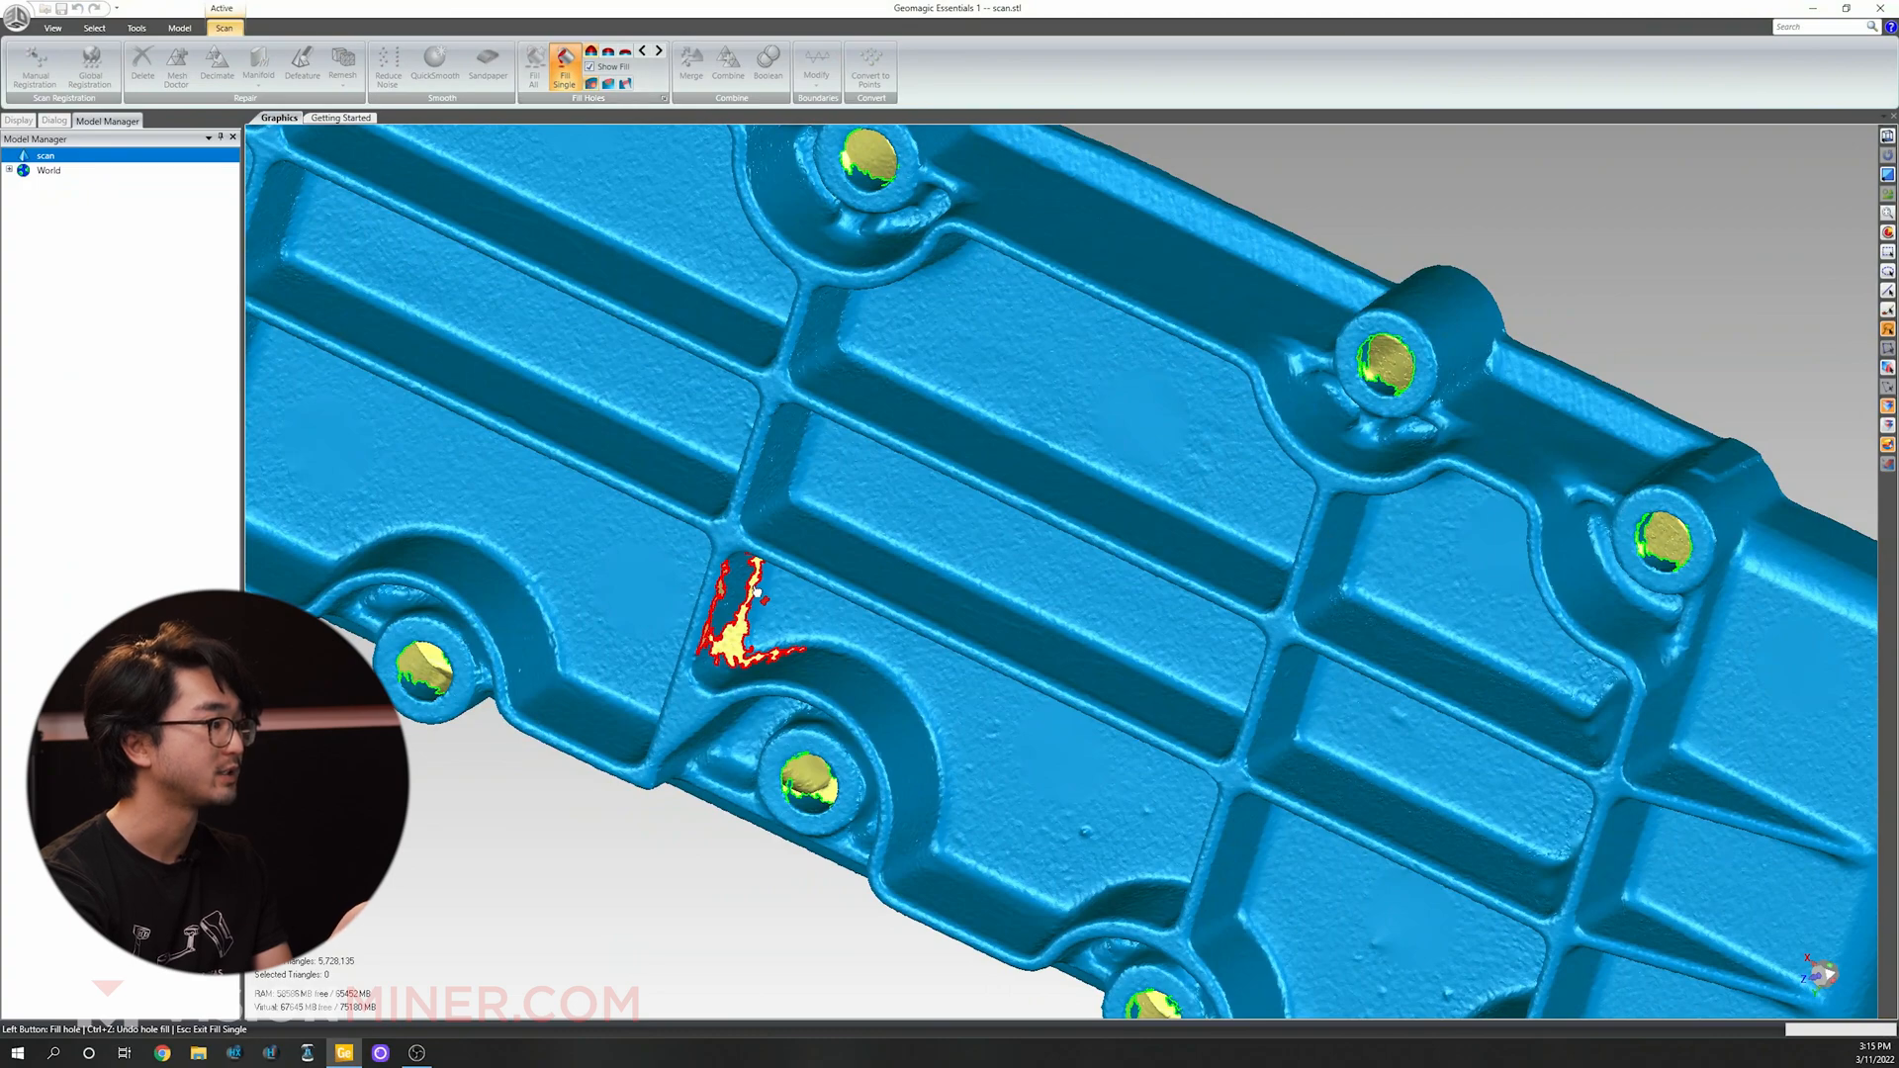
middle_click_drag(786, 608, 823, 338)
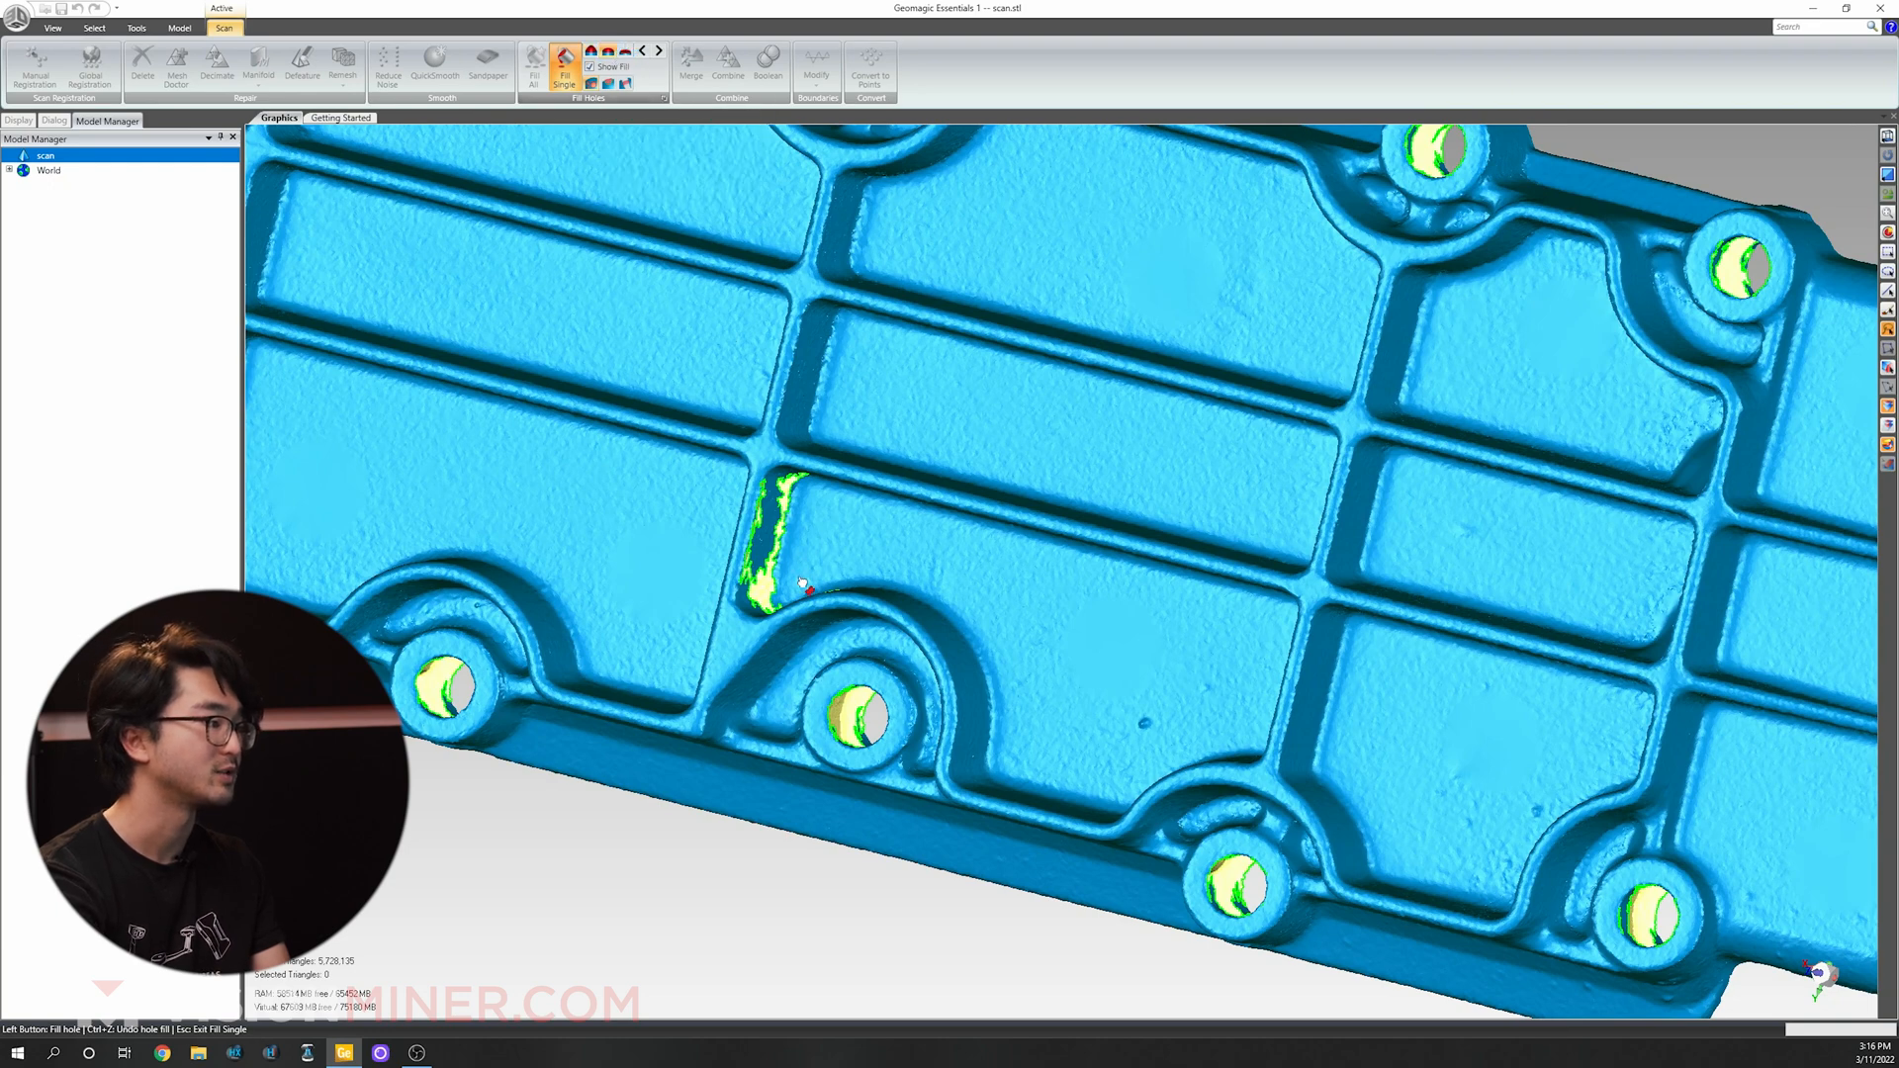
left_click(782, 542)
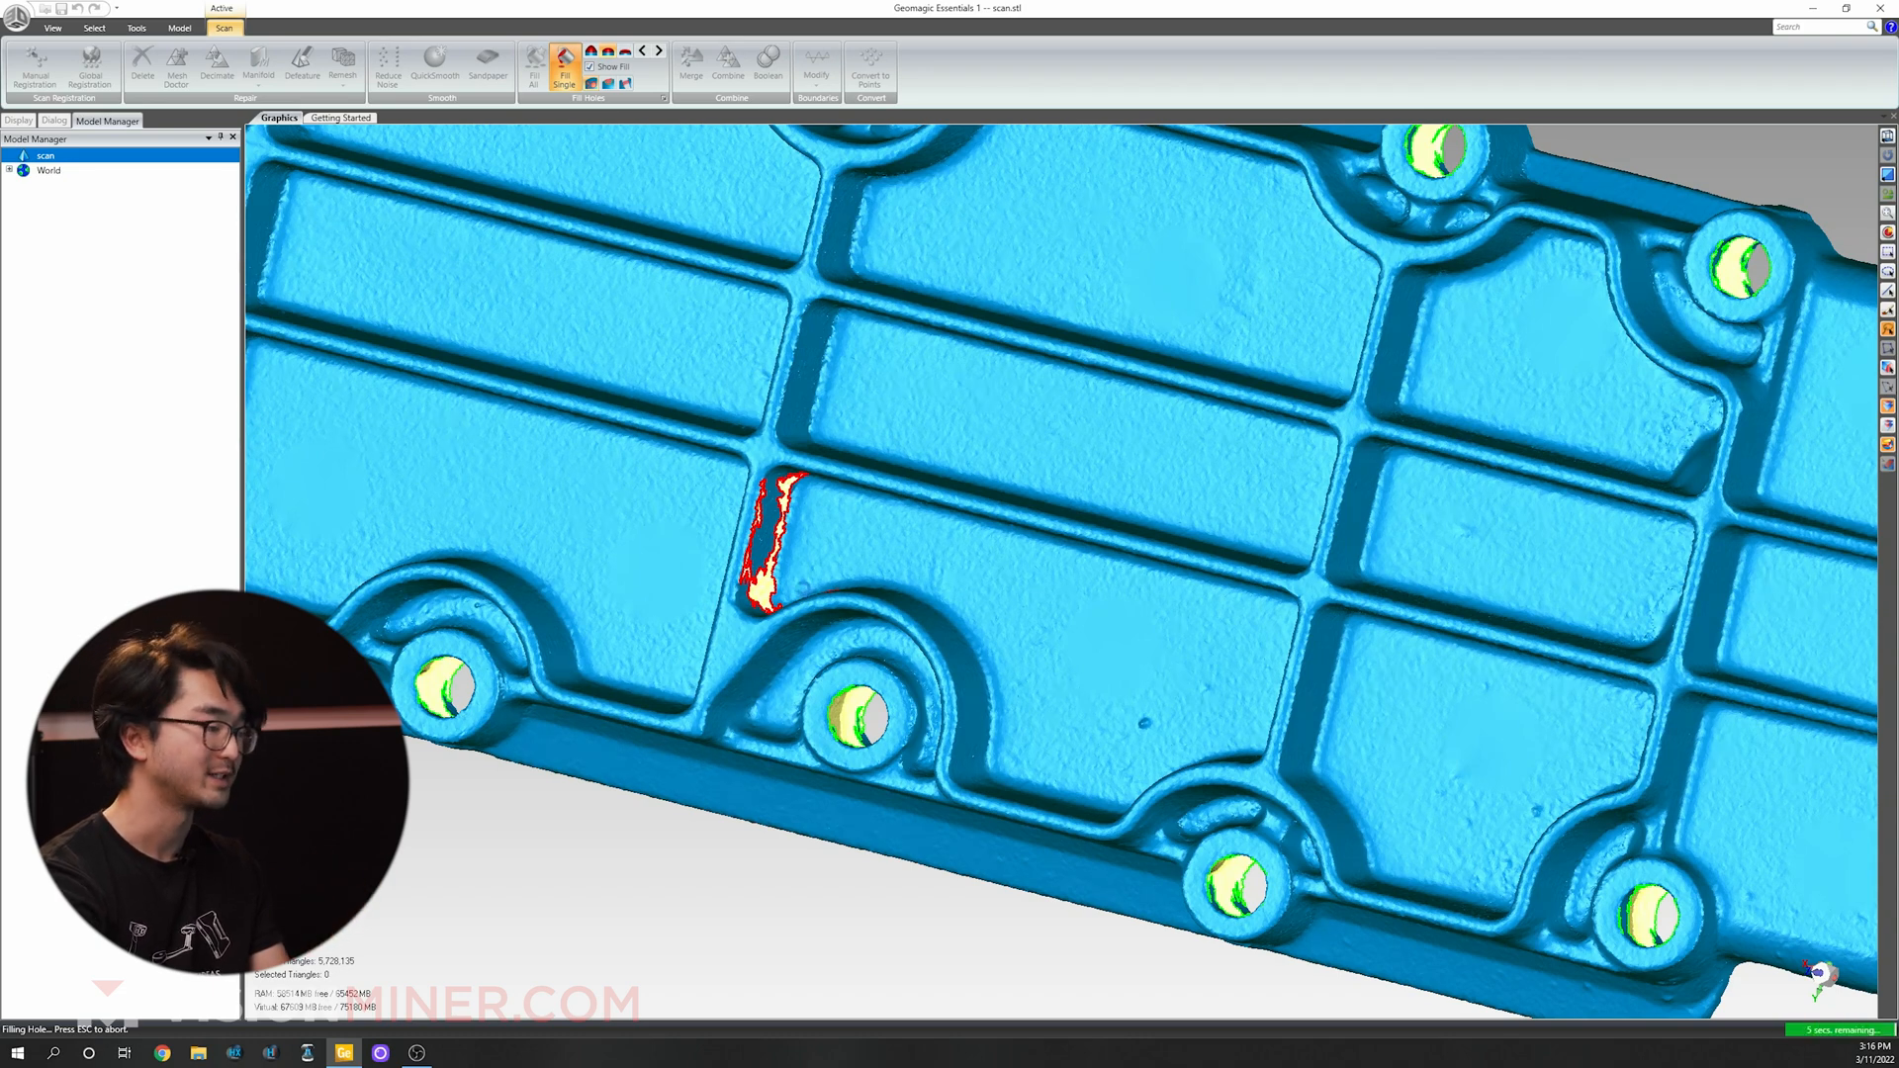
mouse_move(800, 594)
middle_mouse_down()
mouse_move(840, 615)
mouse_move(806, 642)
middle_mouse_up()
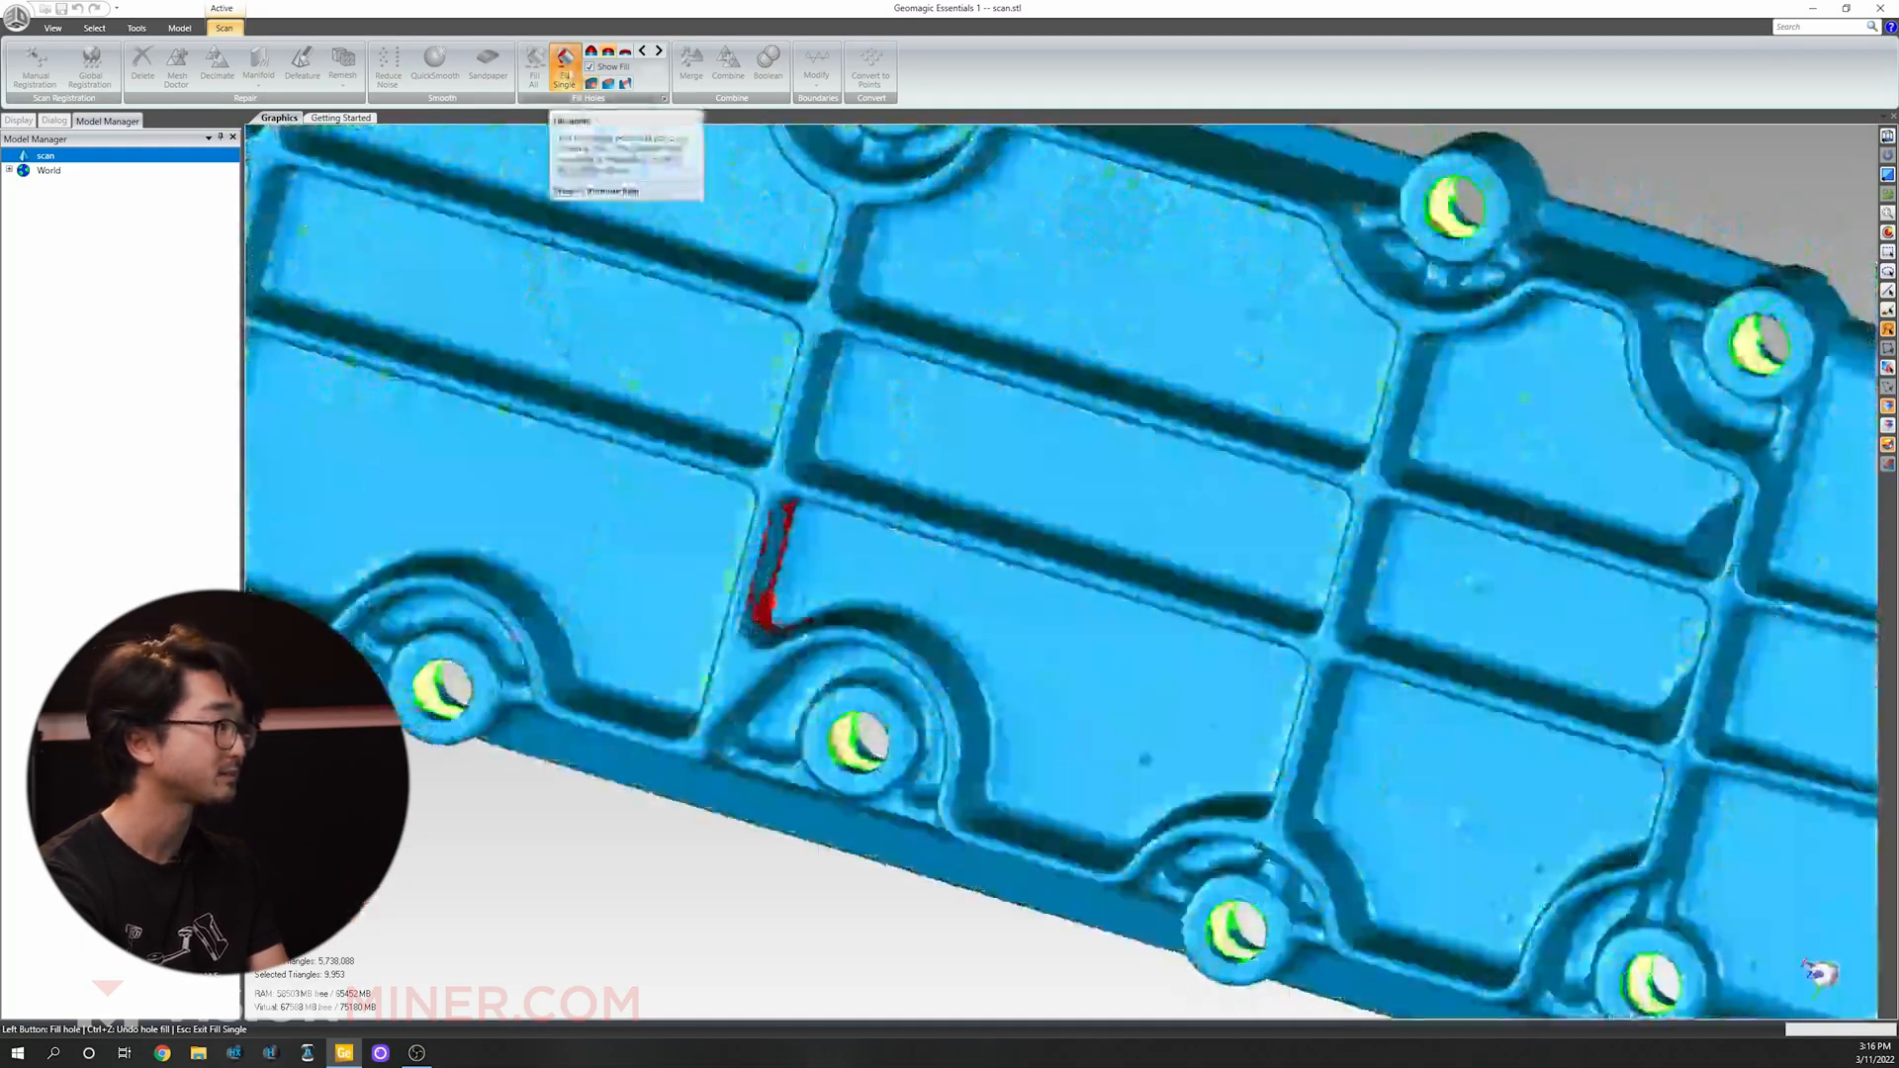
left_click(565, 67)
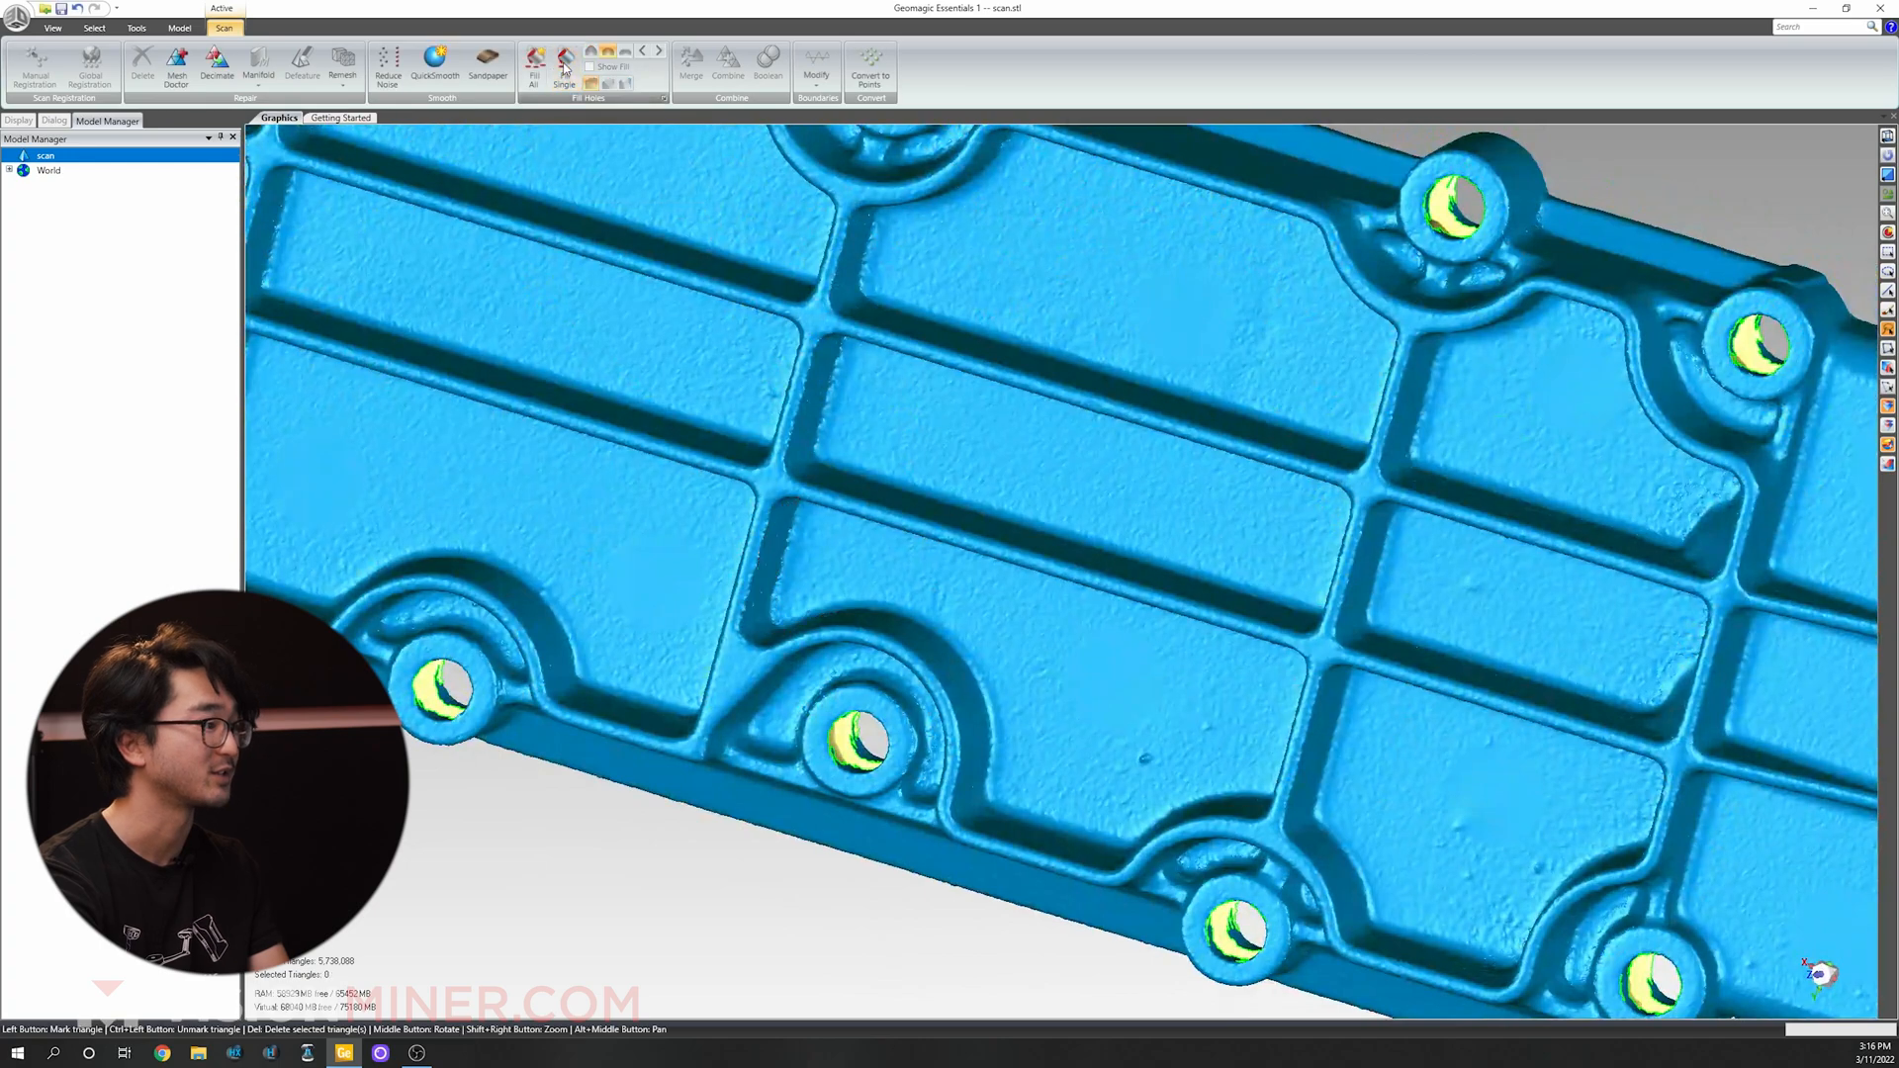
Examine both sides of the cover for unfilled gaps other than the bolt holes.
scroll(840, 595, "down", 2)
scroll(841, 596, "down", 3)
middle_click_drag(841, 593, 858, 529)
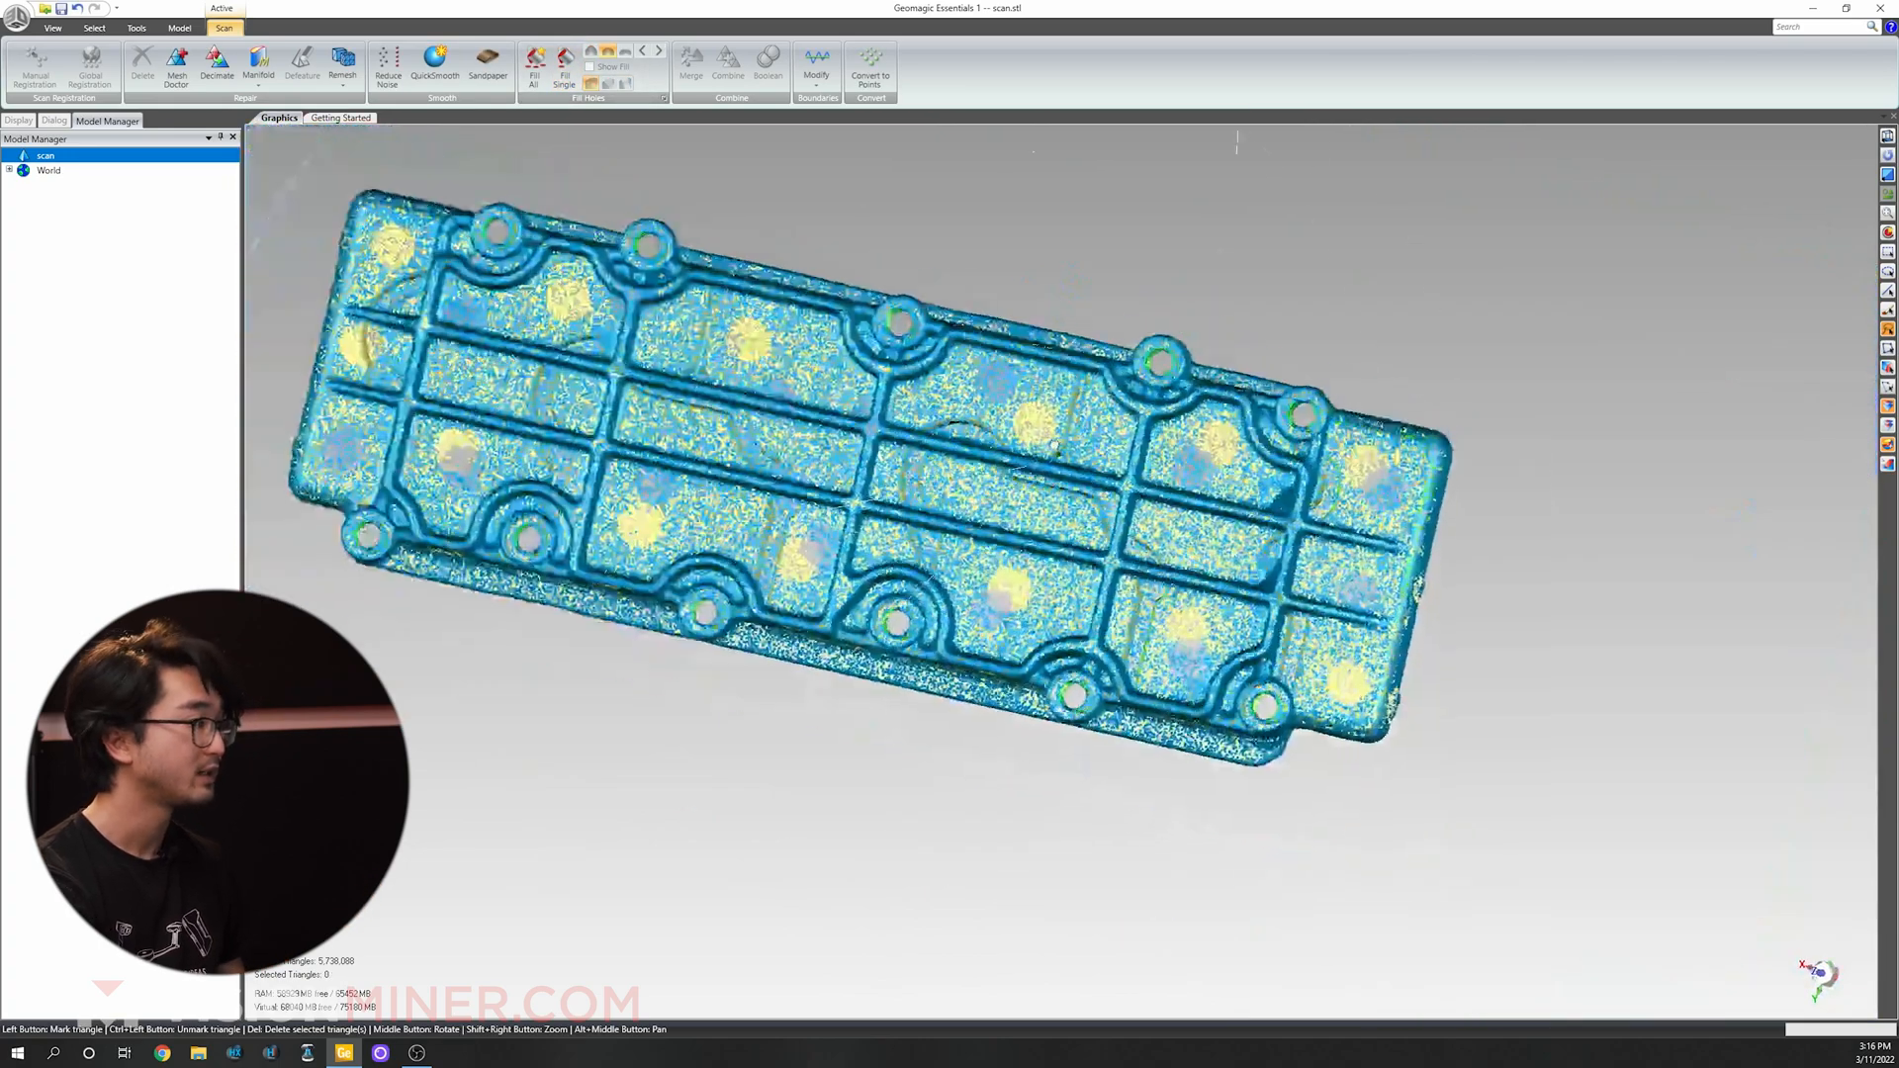
middle_click_drag(805, 463, 883, 482, "alt")
middle_click_drag(1152, 593, 1179, 516)
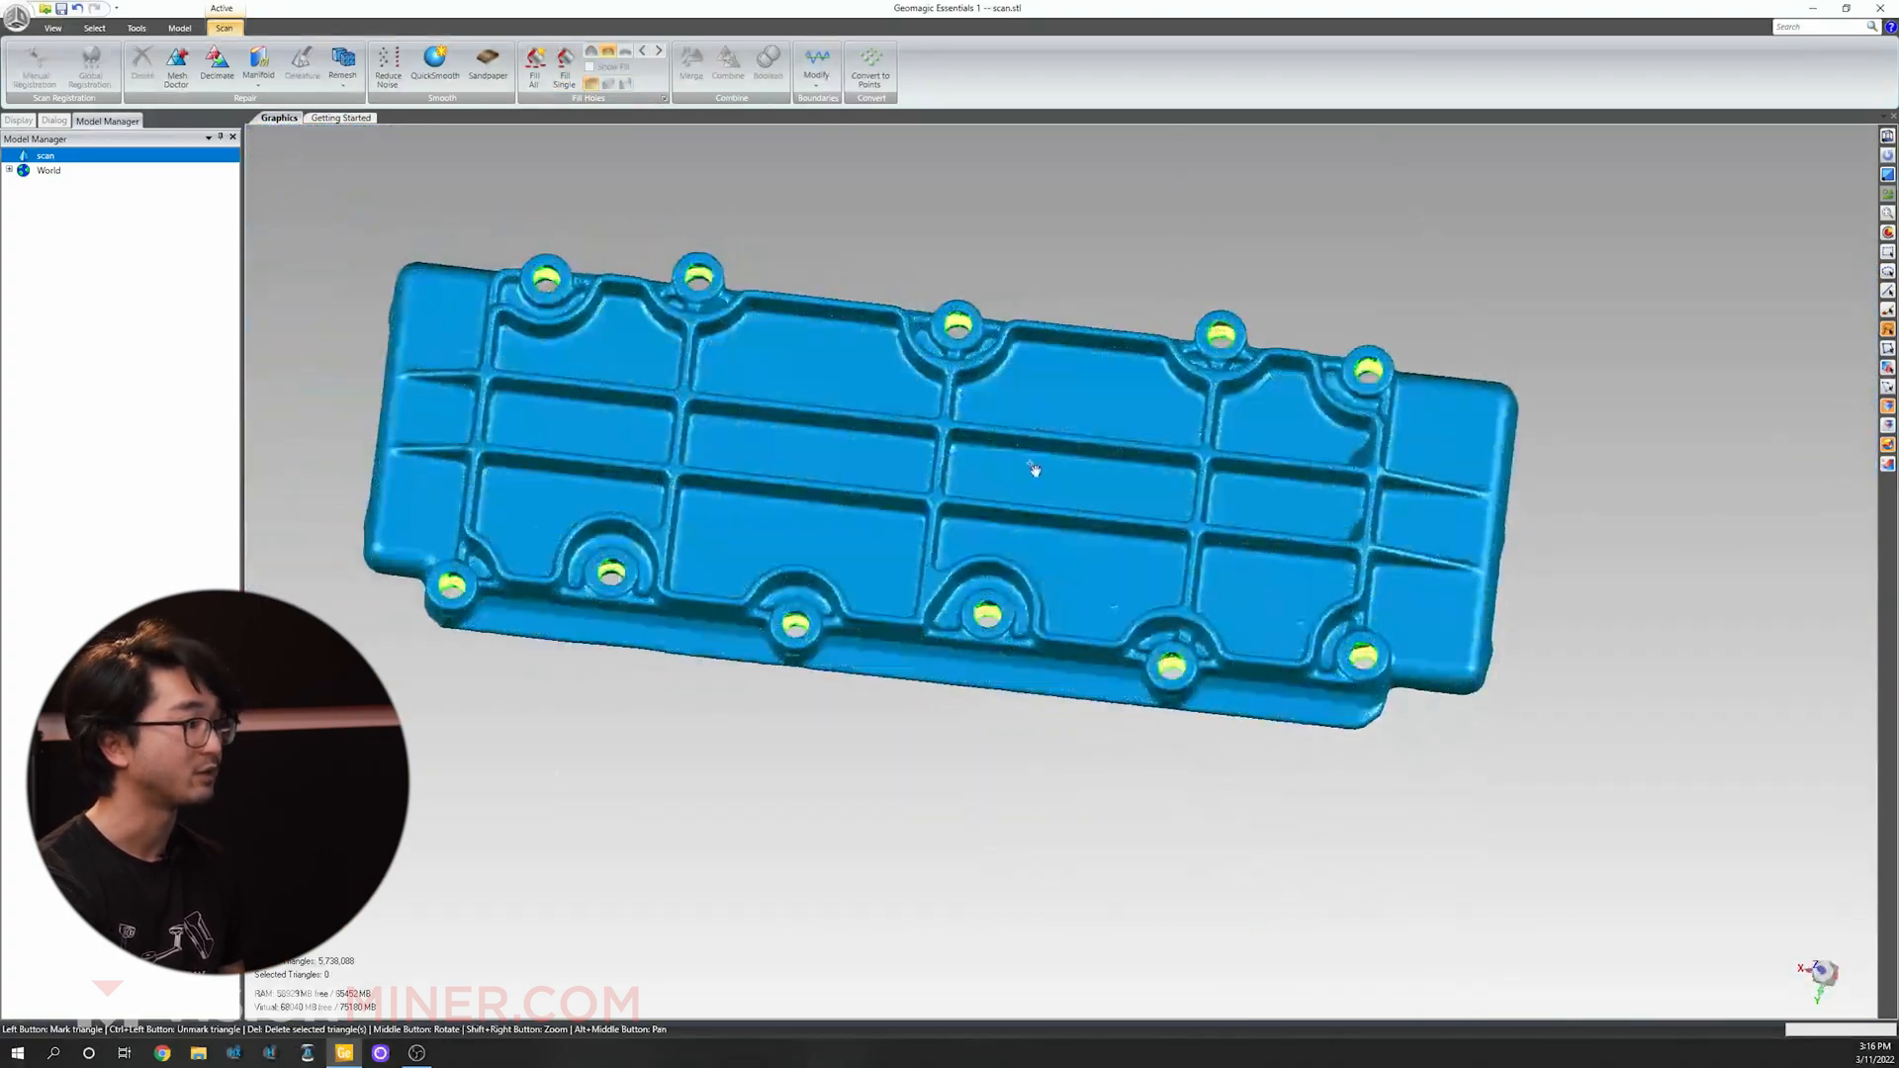
mouse_move(938, 655)
middle_mouse_down()
mouse_move(998, 385)
mouse_move(992, 327)
middle_mouse_up()
mouse_move(878, 631)
middle_mouse_down()
mouse_move(814, 297)
mouse_move(821, 227)
middle_mouse_up()
middle_click_drag(871, 505, 883, 514)
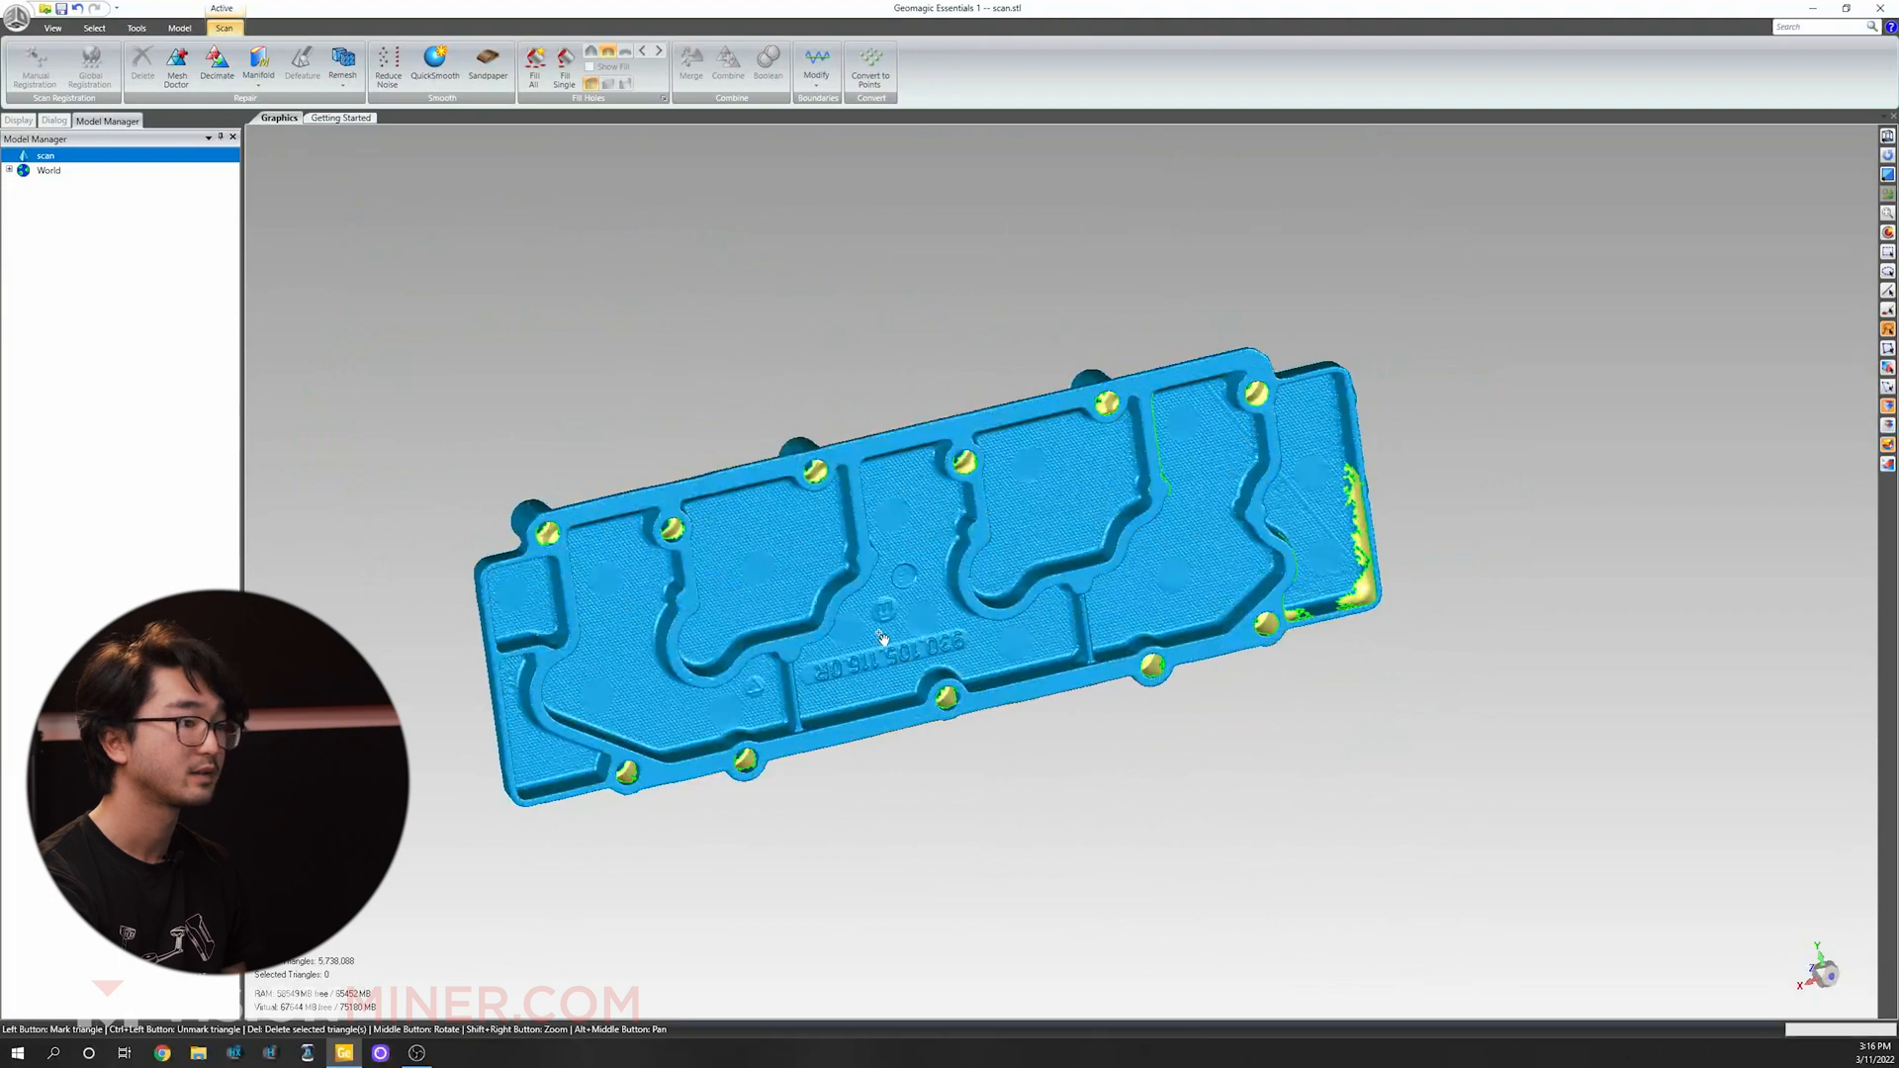
Fill the missing strip along the outer wall and corner of the end pocket with Fill Single.
scroll(882, 638, "up", 3)
middle_click_drag(883, 638, 887, 608)
middle_click_drag(1463, 572, 1090, 601, "alt")
left_click(565, 68)
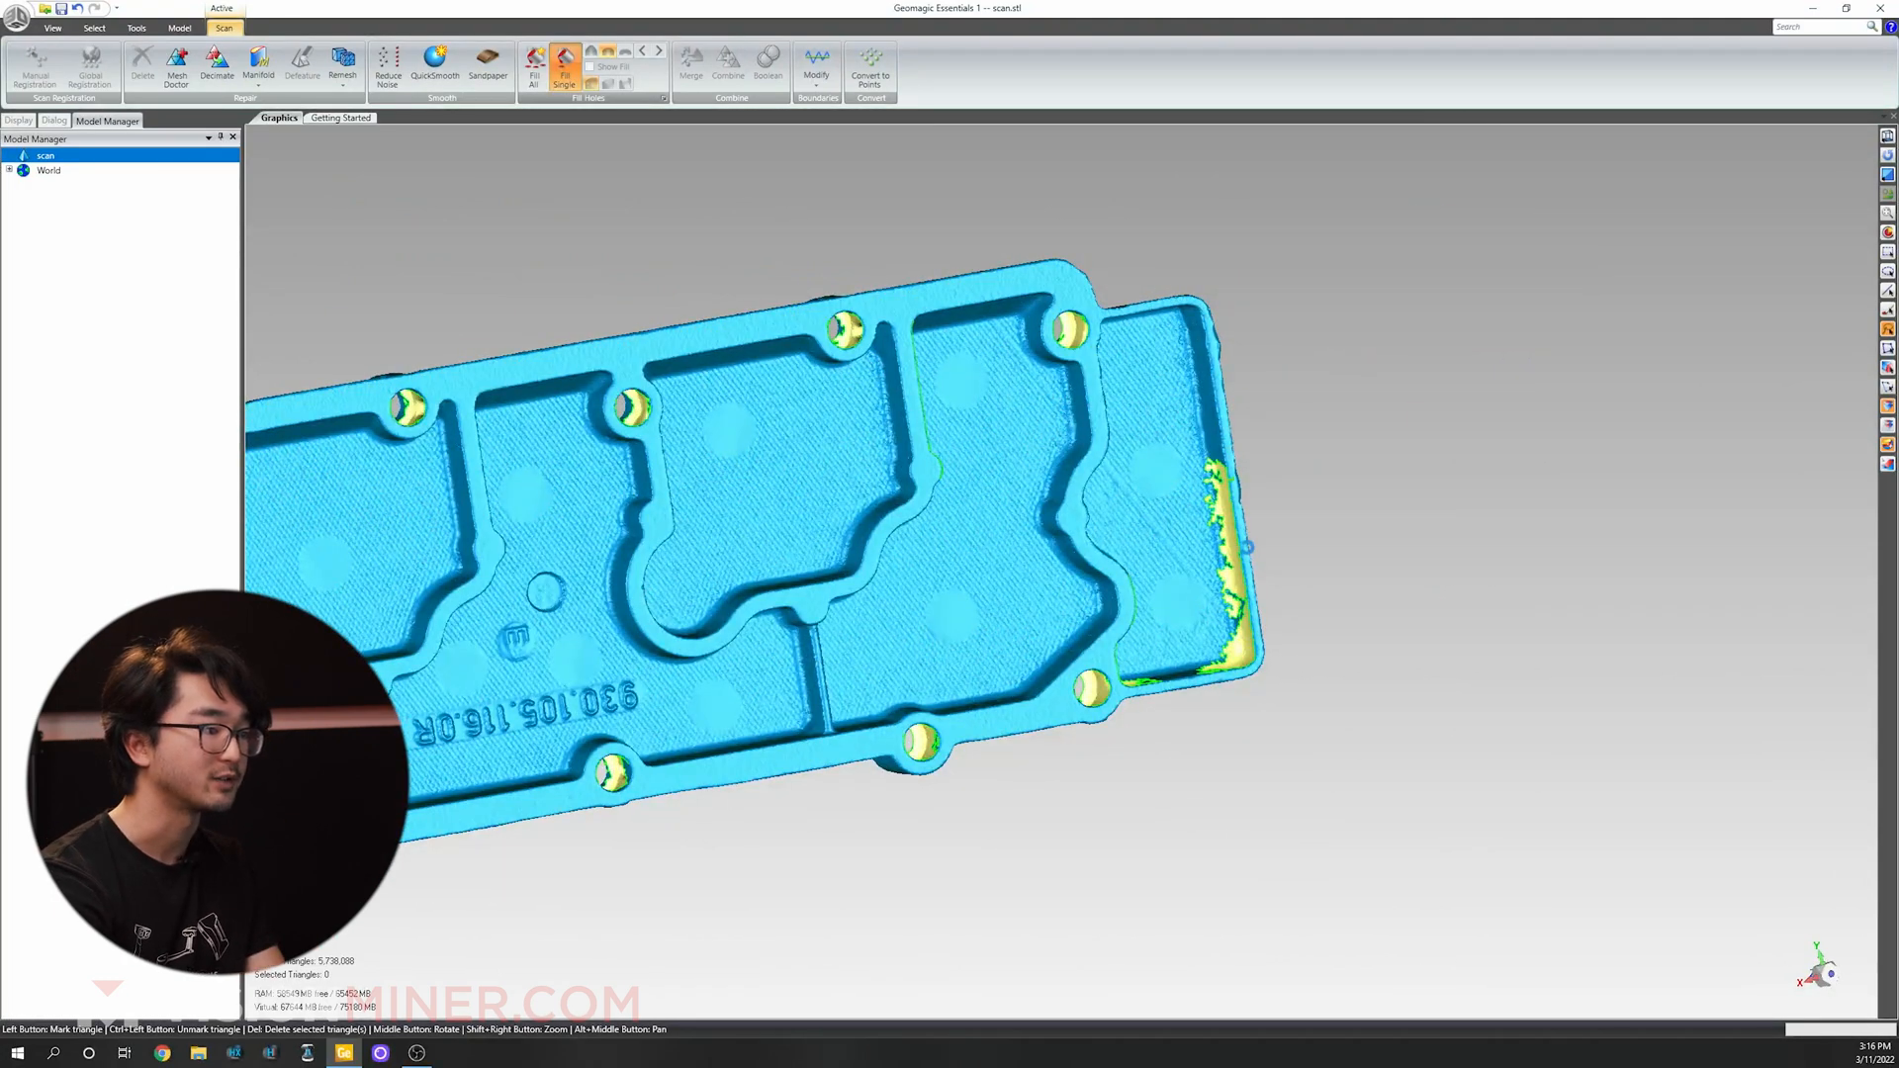
left_click(1248, 546)
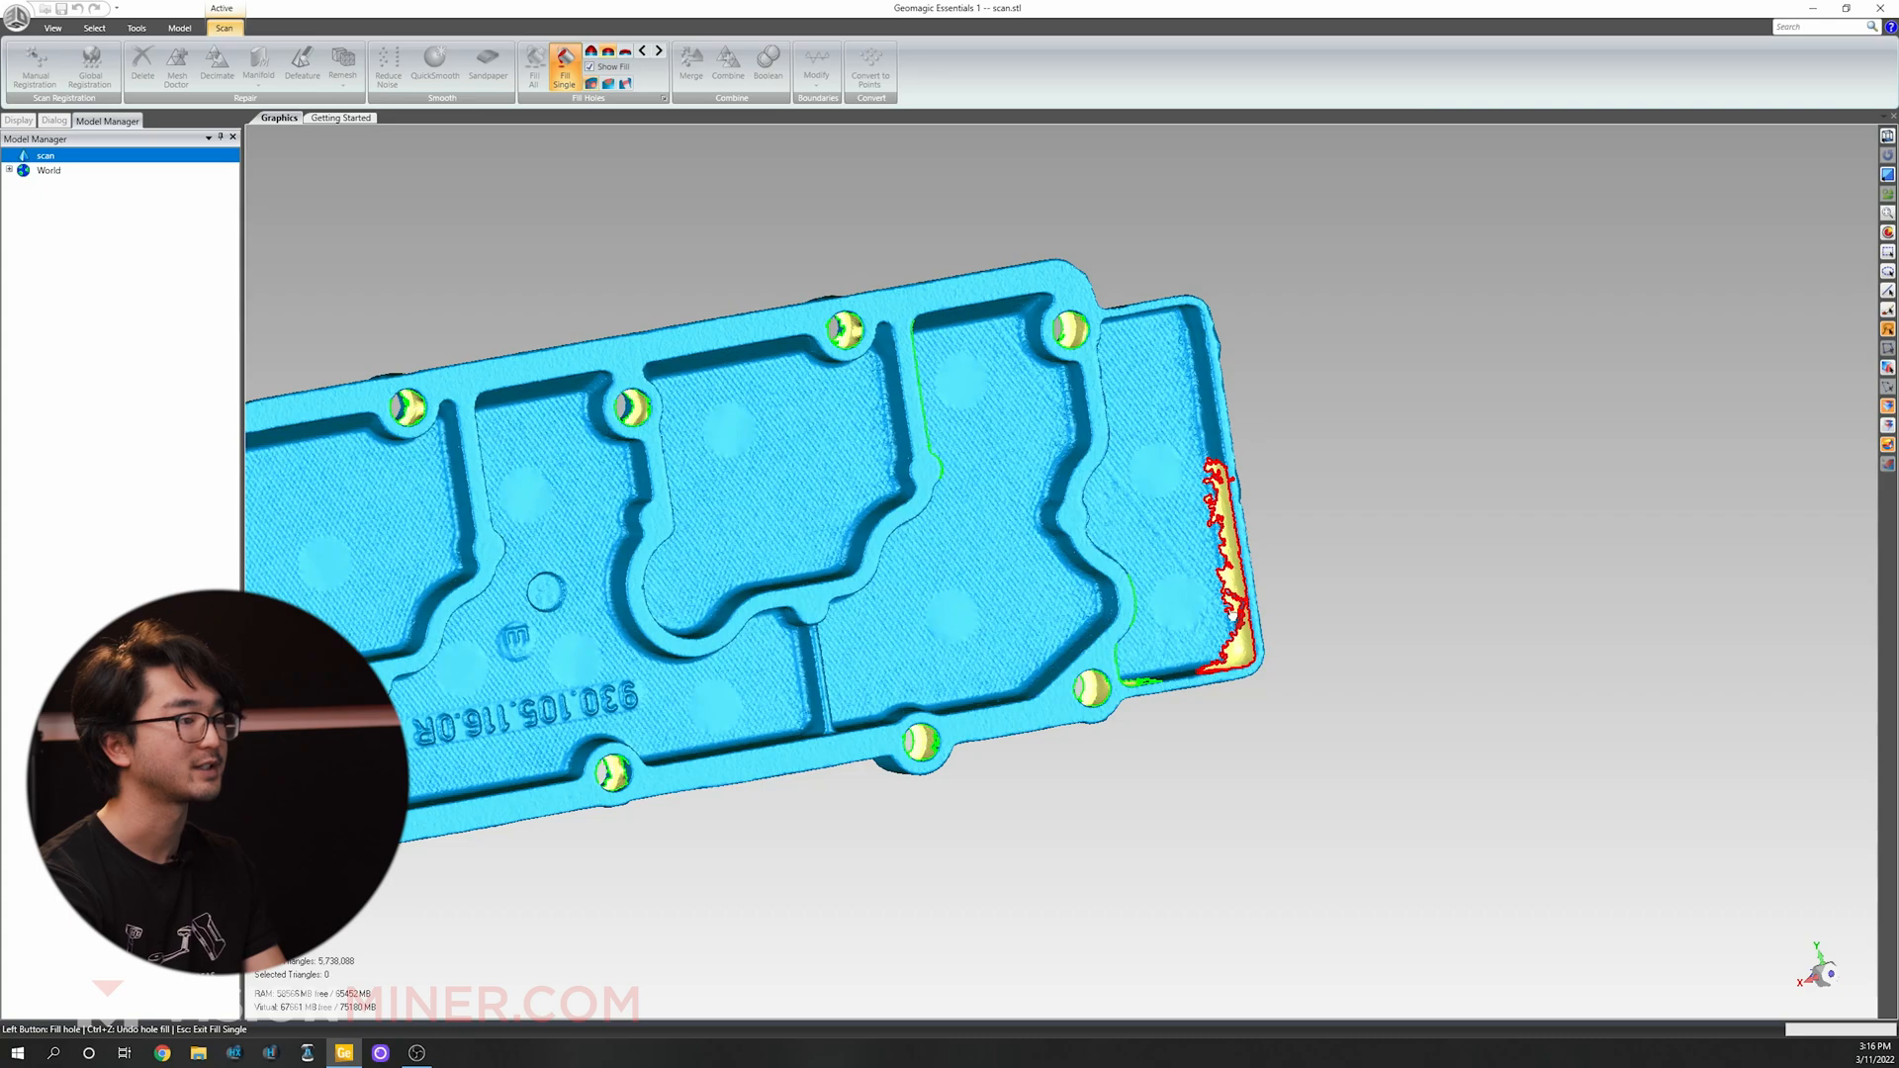
Fill the gaps on the straight rib wall and the wavy rib wall beside the end pocket, and exit Fill Single.
middle_click_drag(1182, 629, 836, 483)
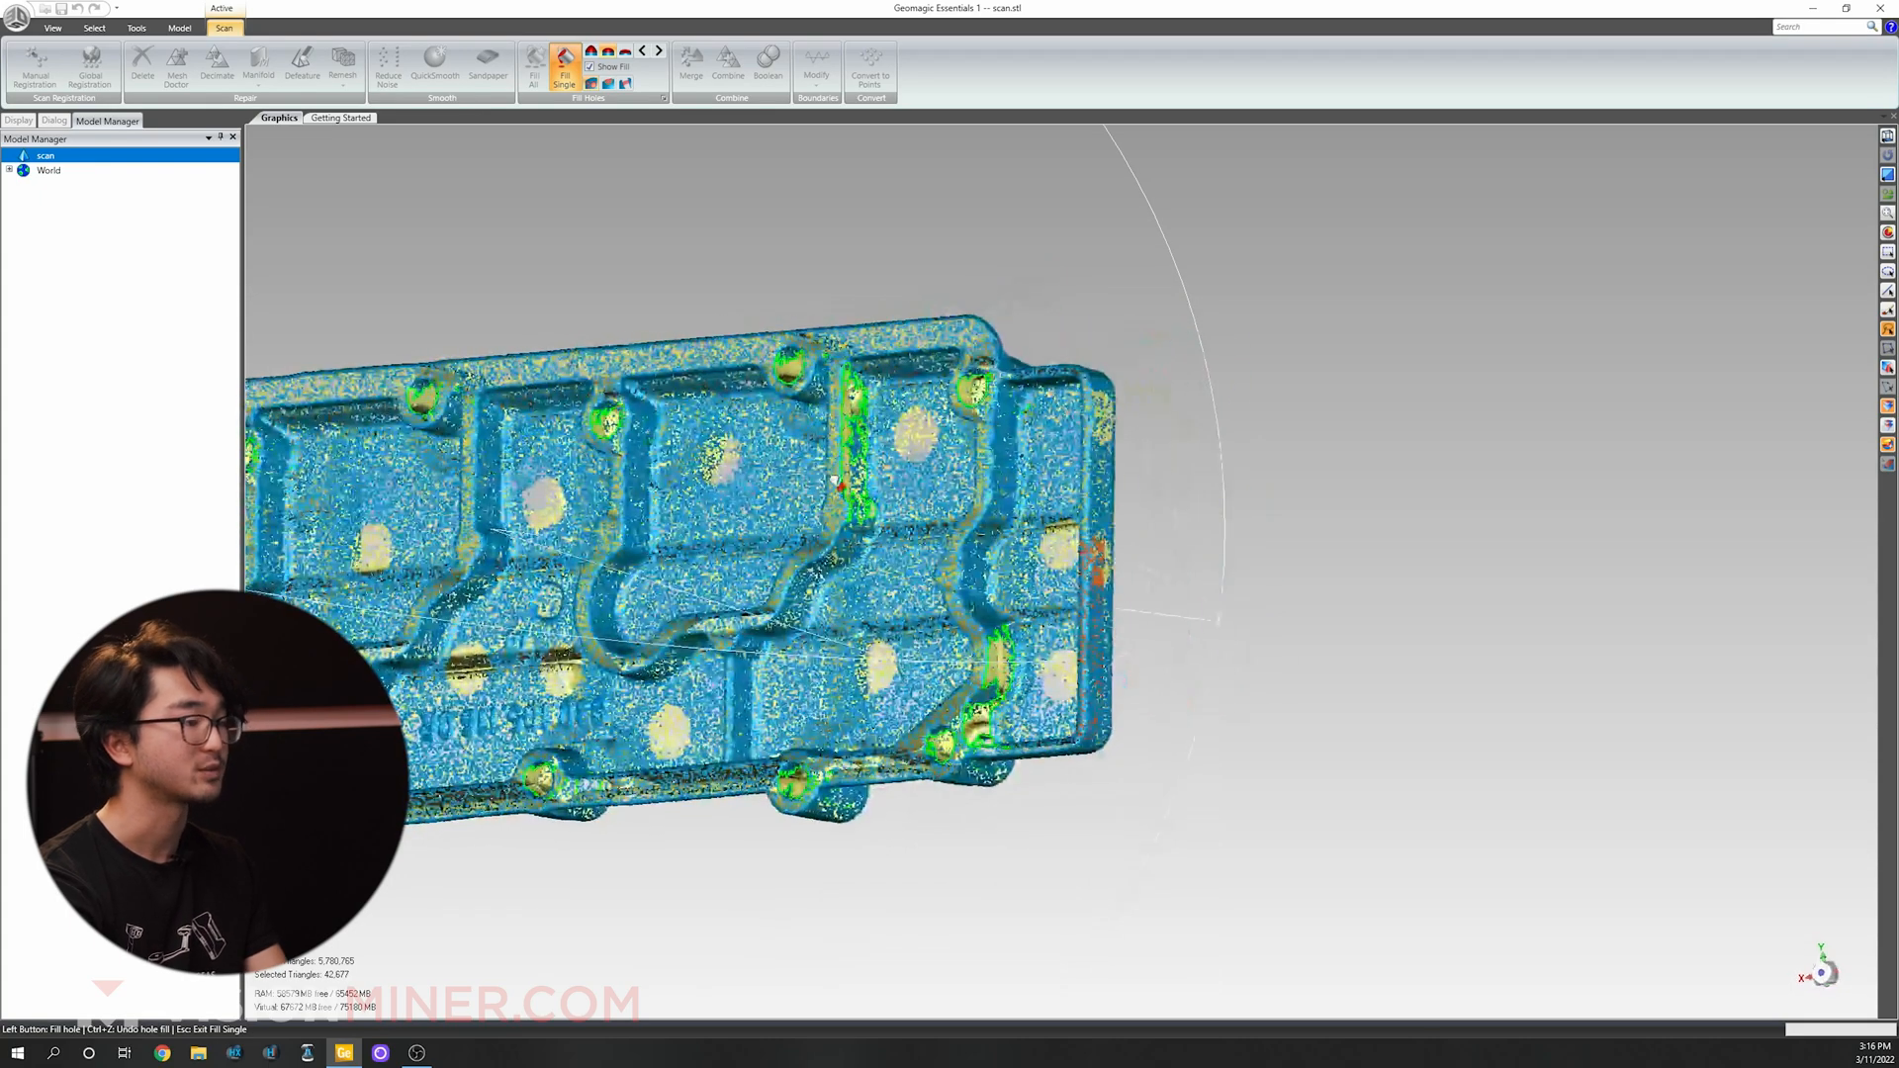
left_click(836, 483)
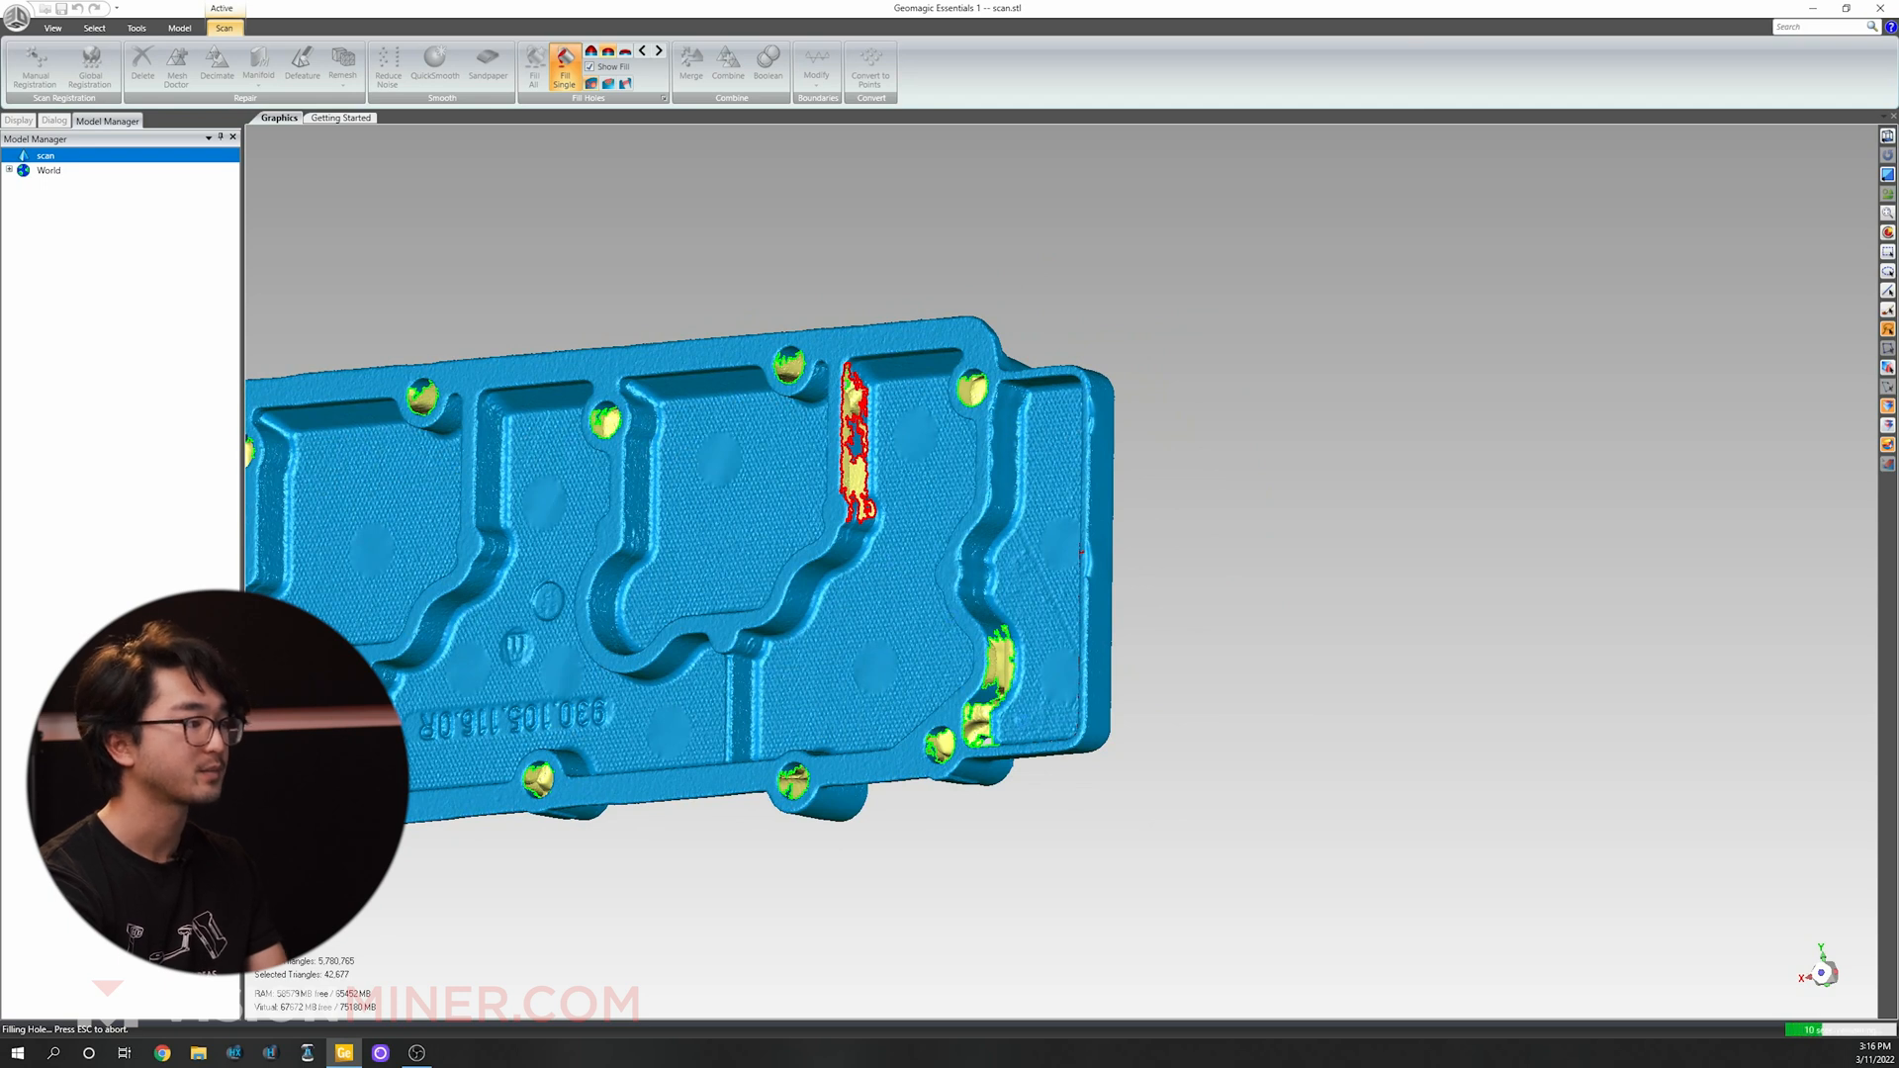
left_click(996, 679)
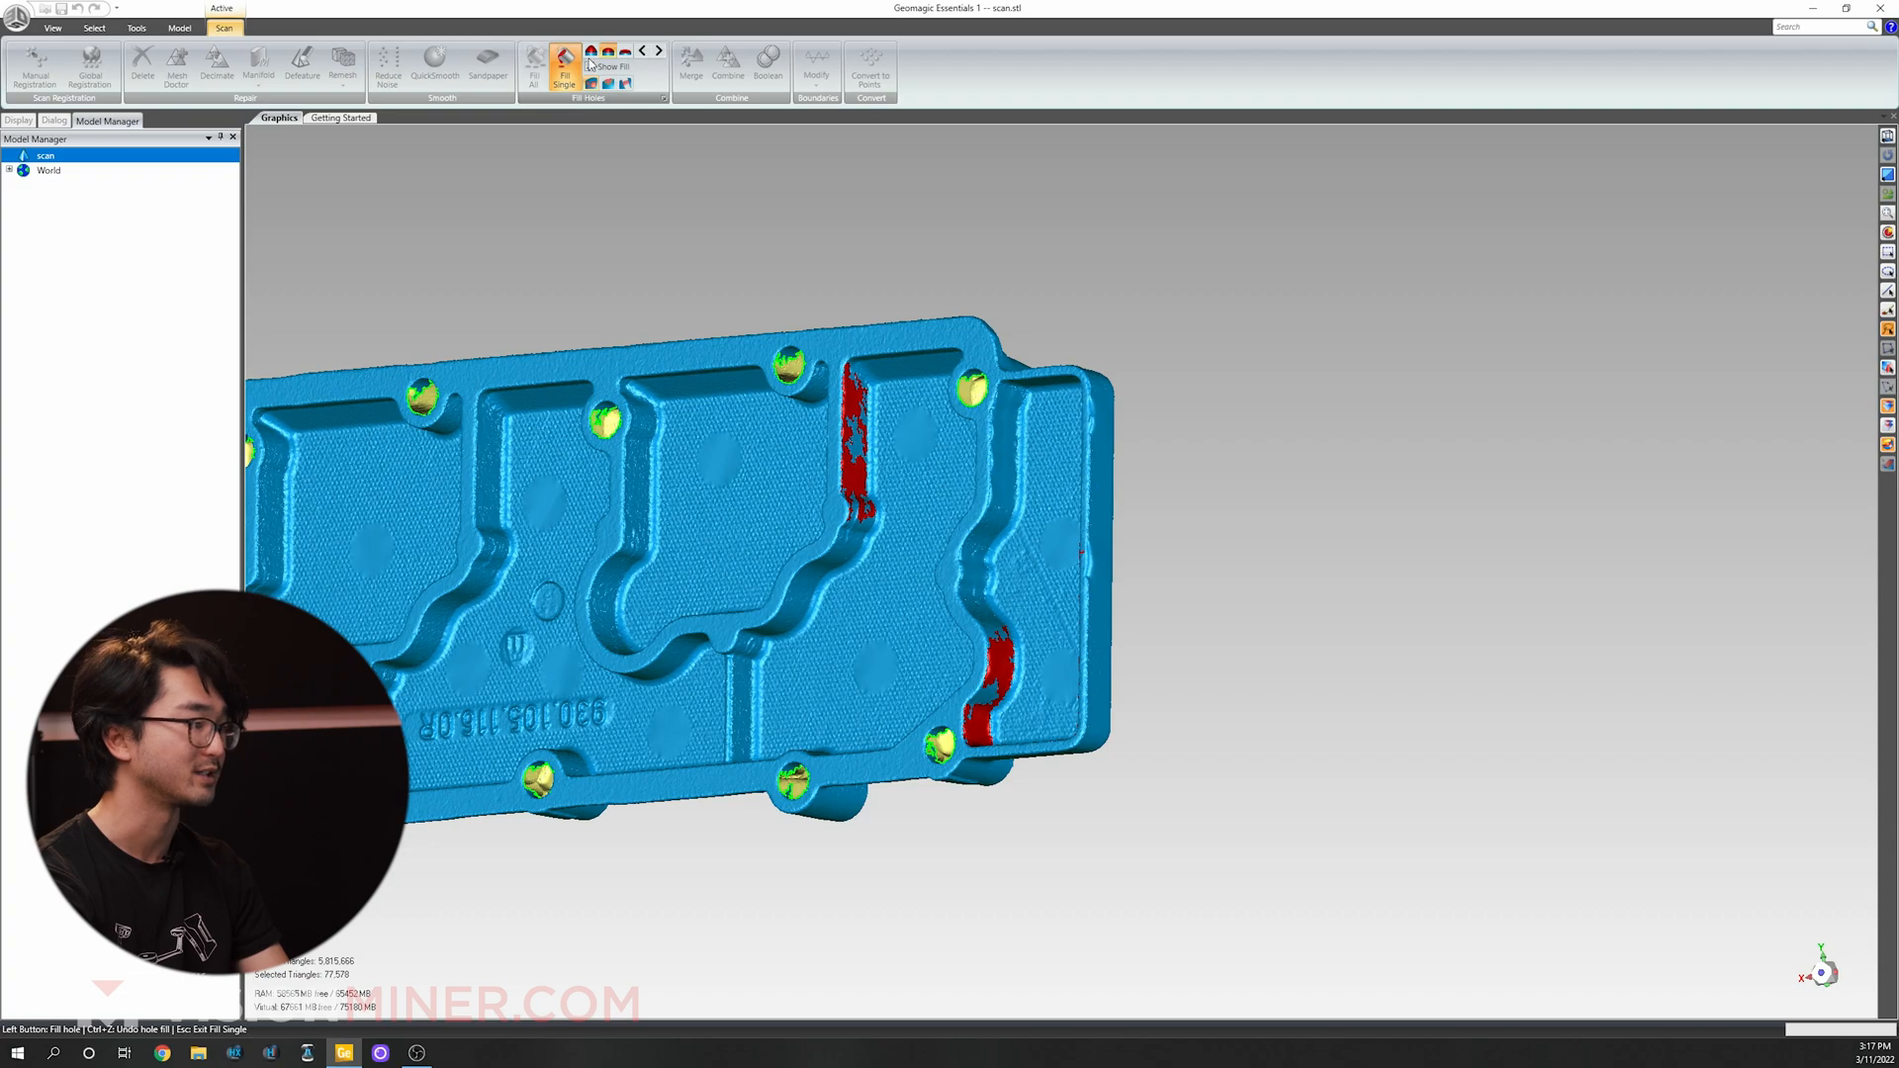
left_click(564, 70)
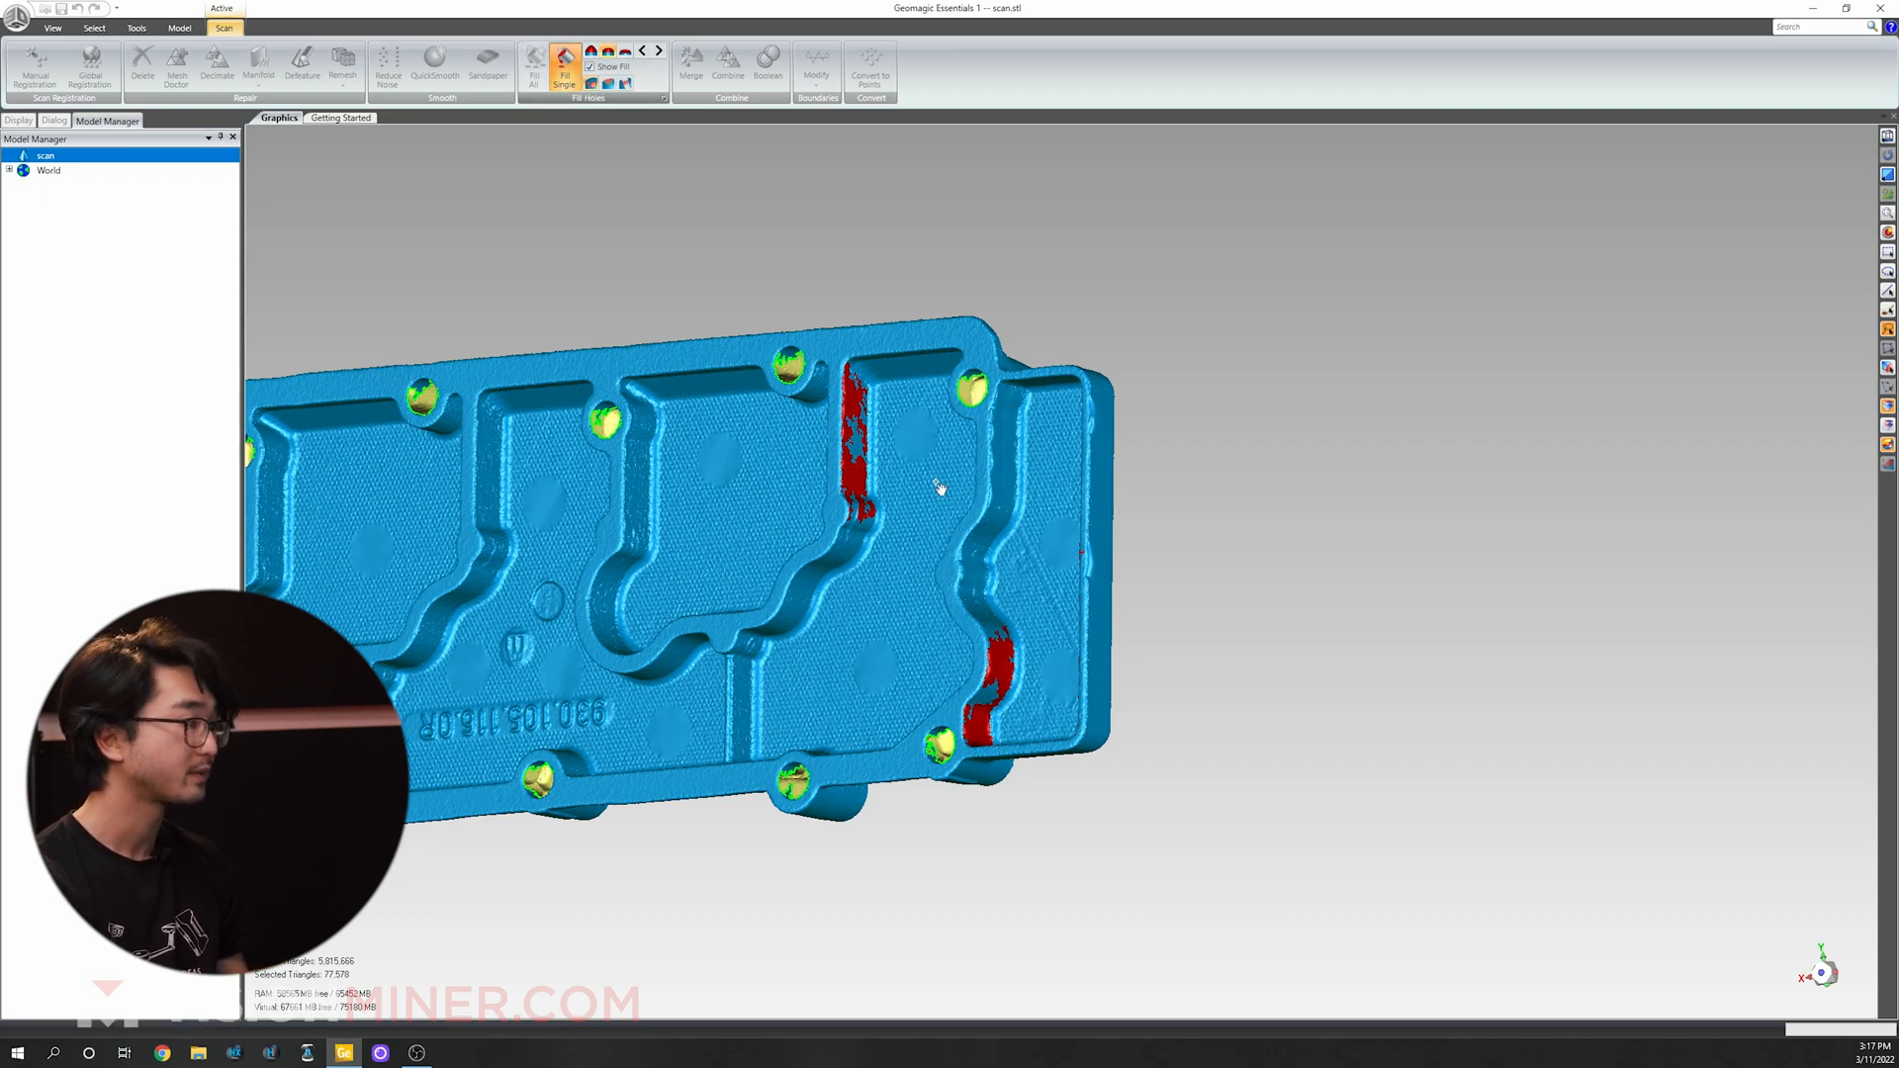
mouse_move(763, 518)
middle_mouse_down()
mouse_move(826, 542)
mouse_move(882, 324)
mouse_move(869, 797)
middle_mouse_up()
middle_click_drag(877, 446, 888, 313)
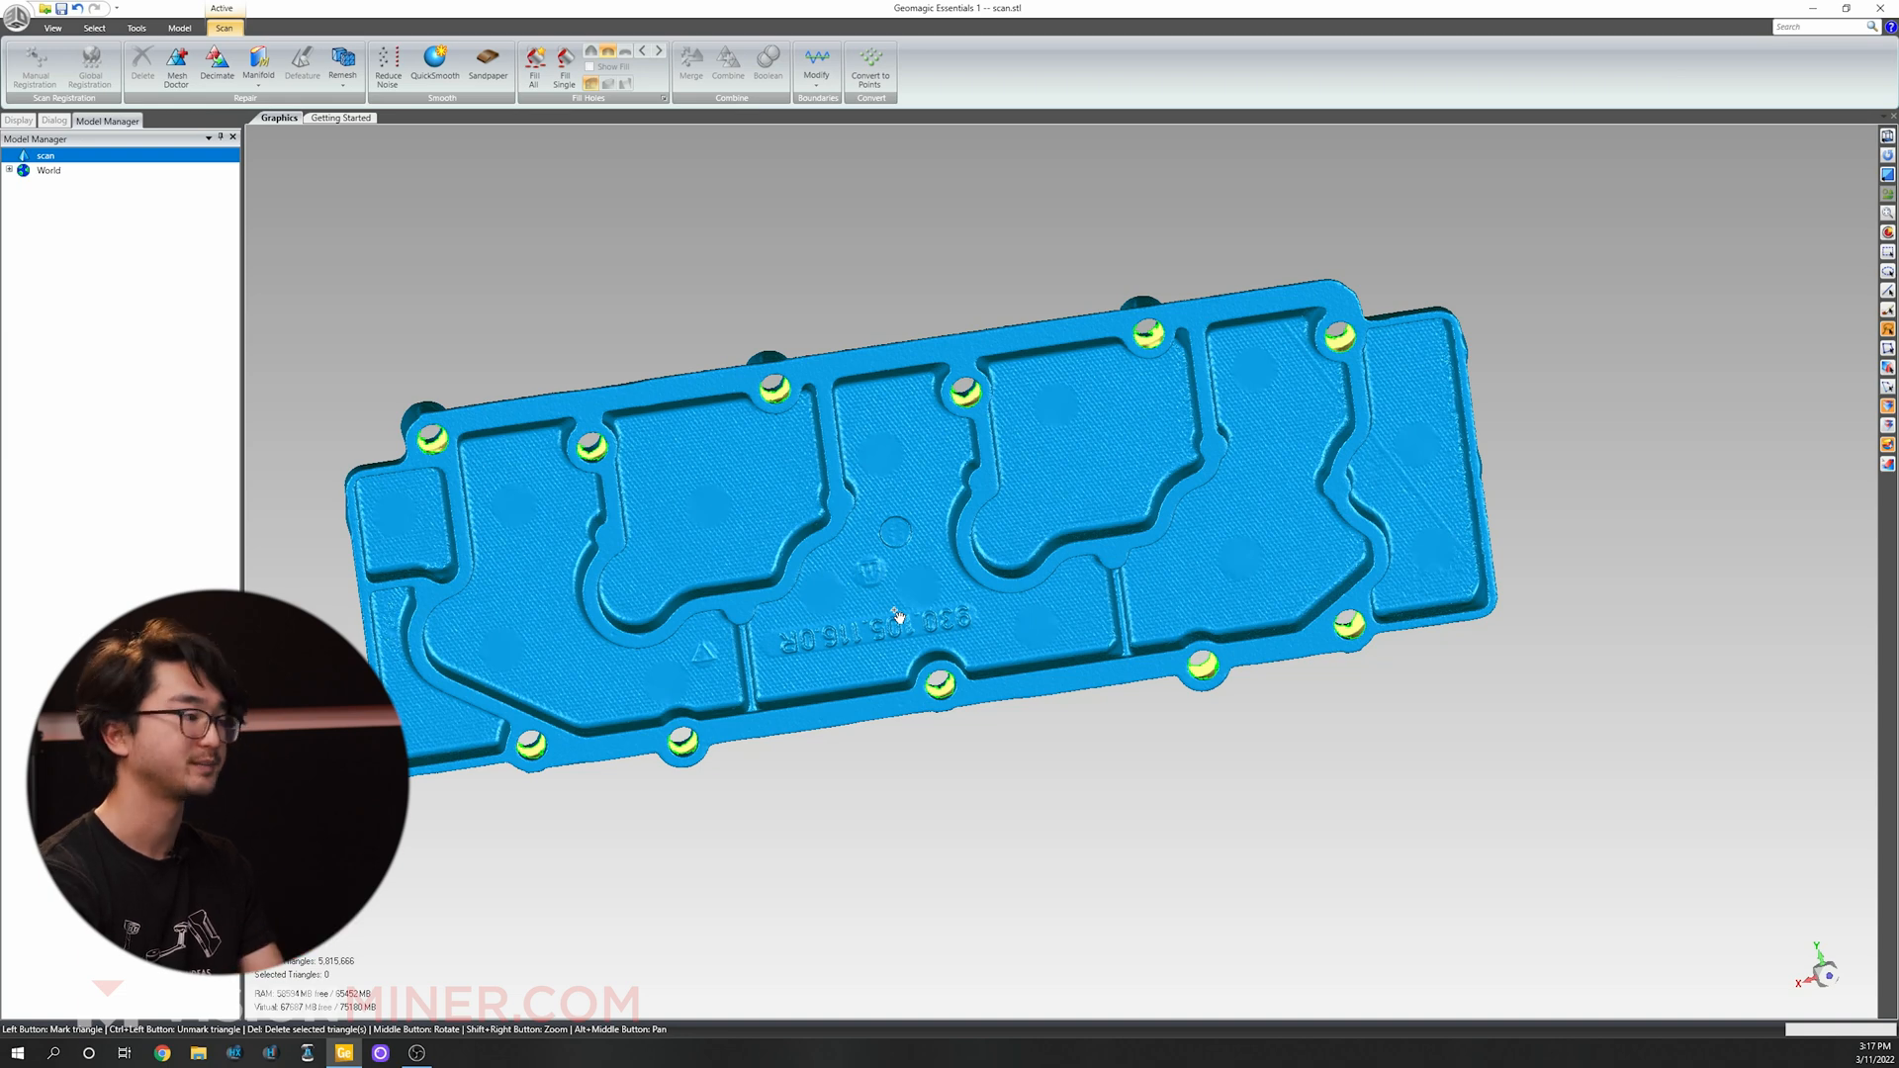
Select the entire flat gasket face of the cover, including its ribs, with the Crease Angle selection tool.
middle_click_drag(890, 657, 887, 561)
left_click(94, 28)
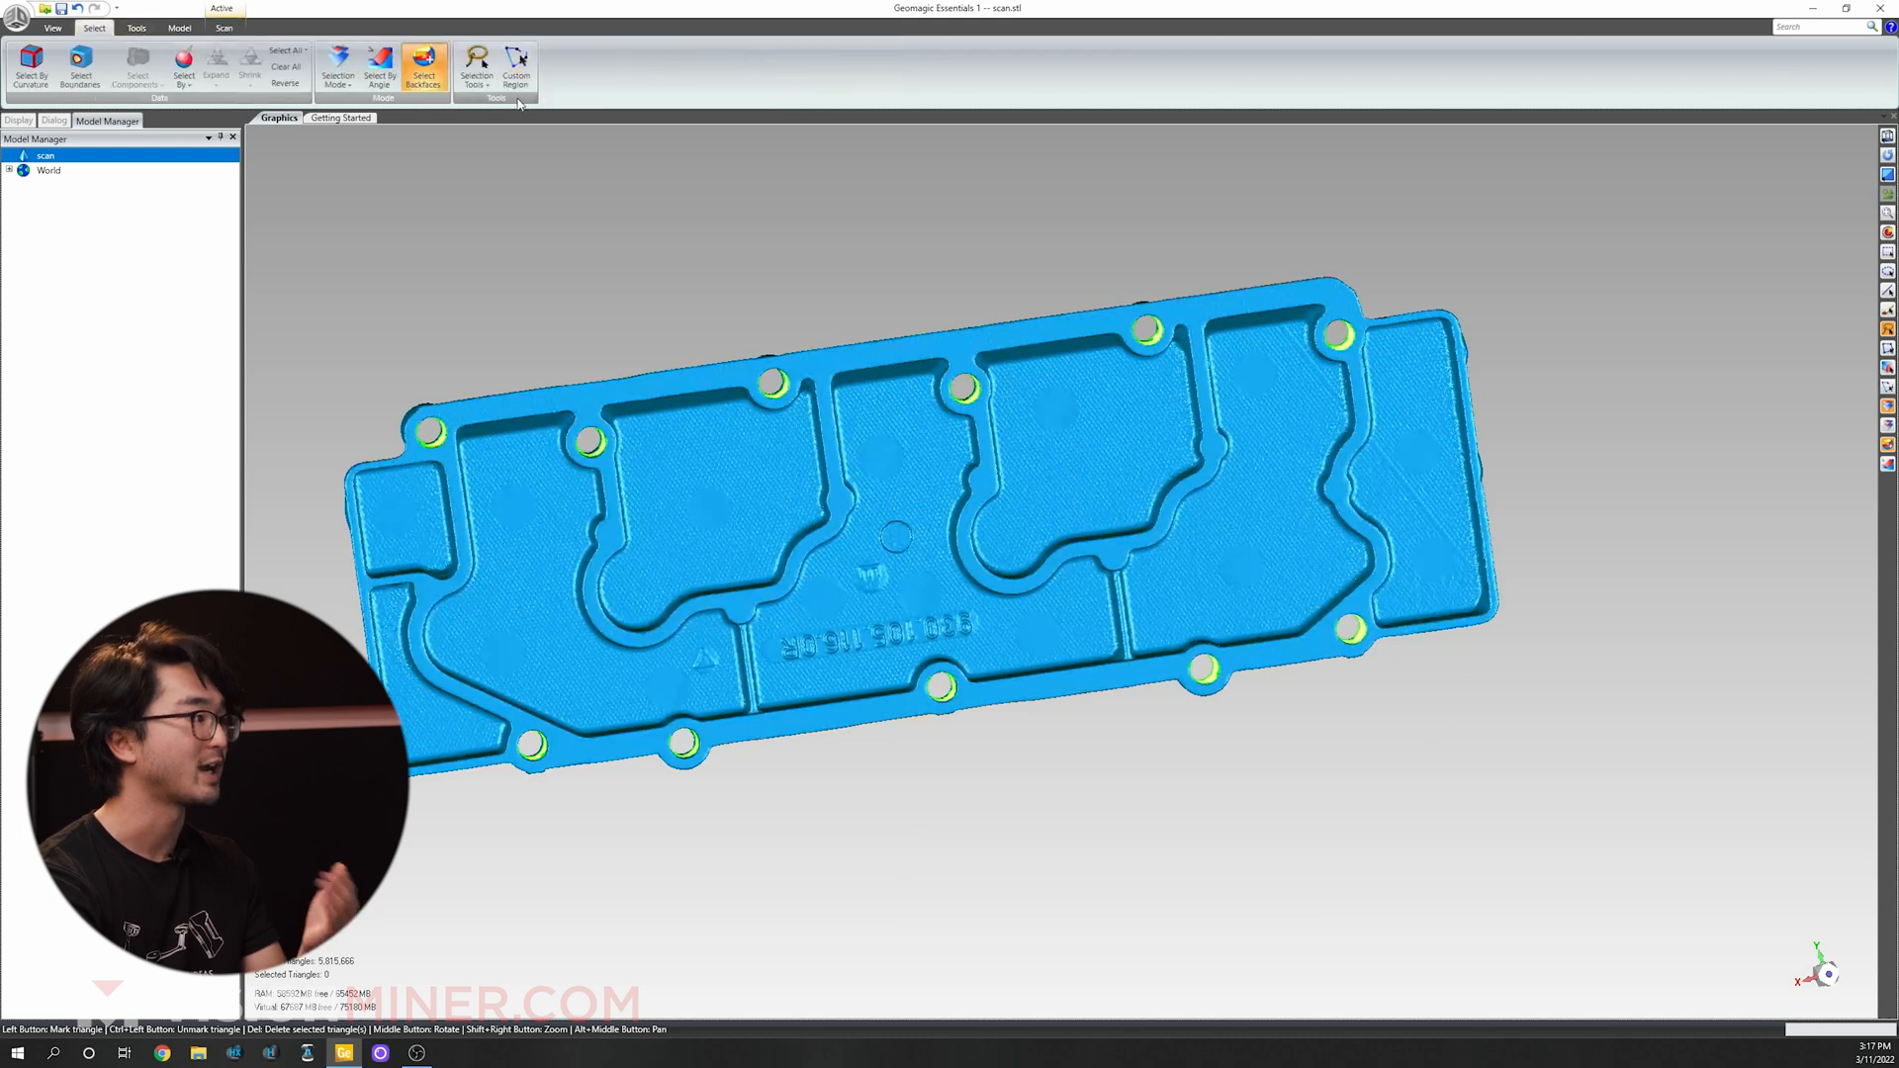
left_click(476, 67)
left_click(502, 198)
left_click(481, 87)
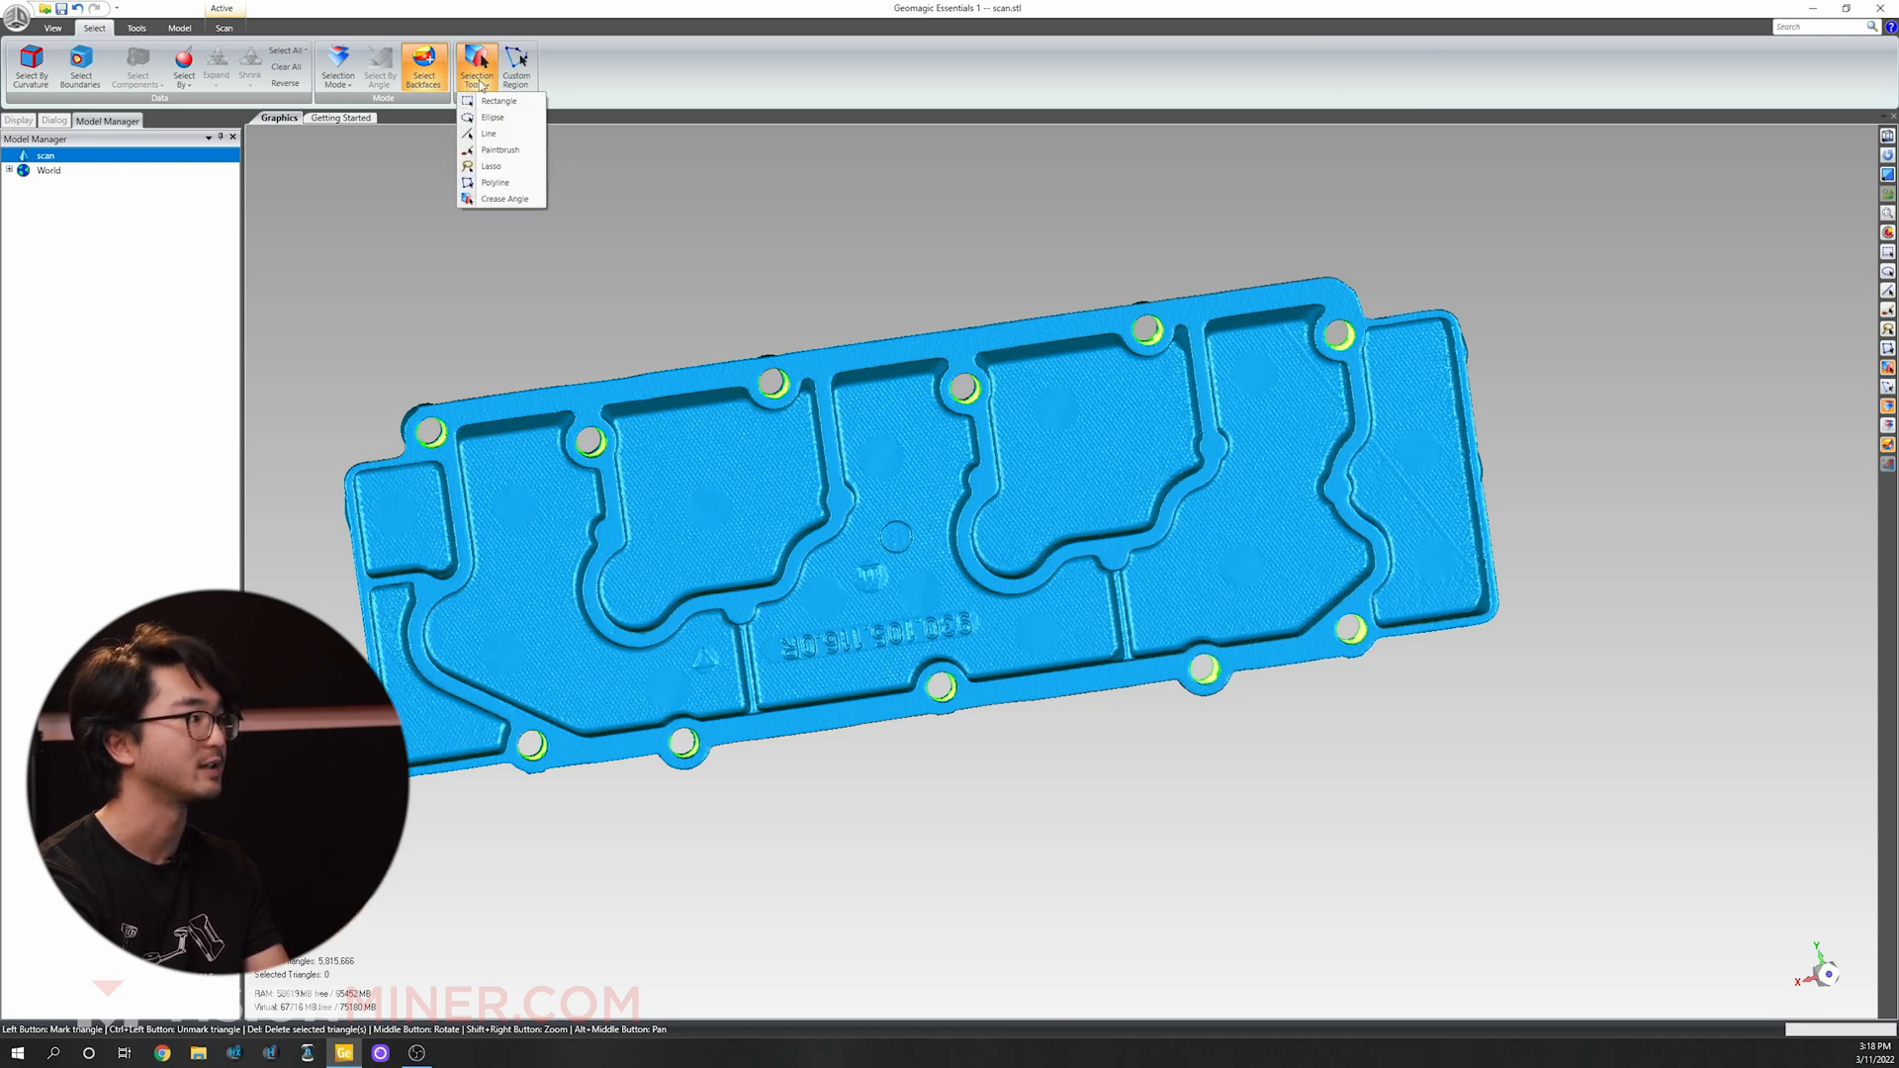
left_click(504, 200)
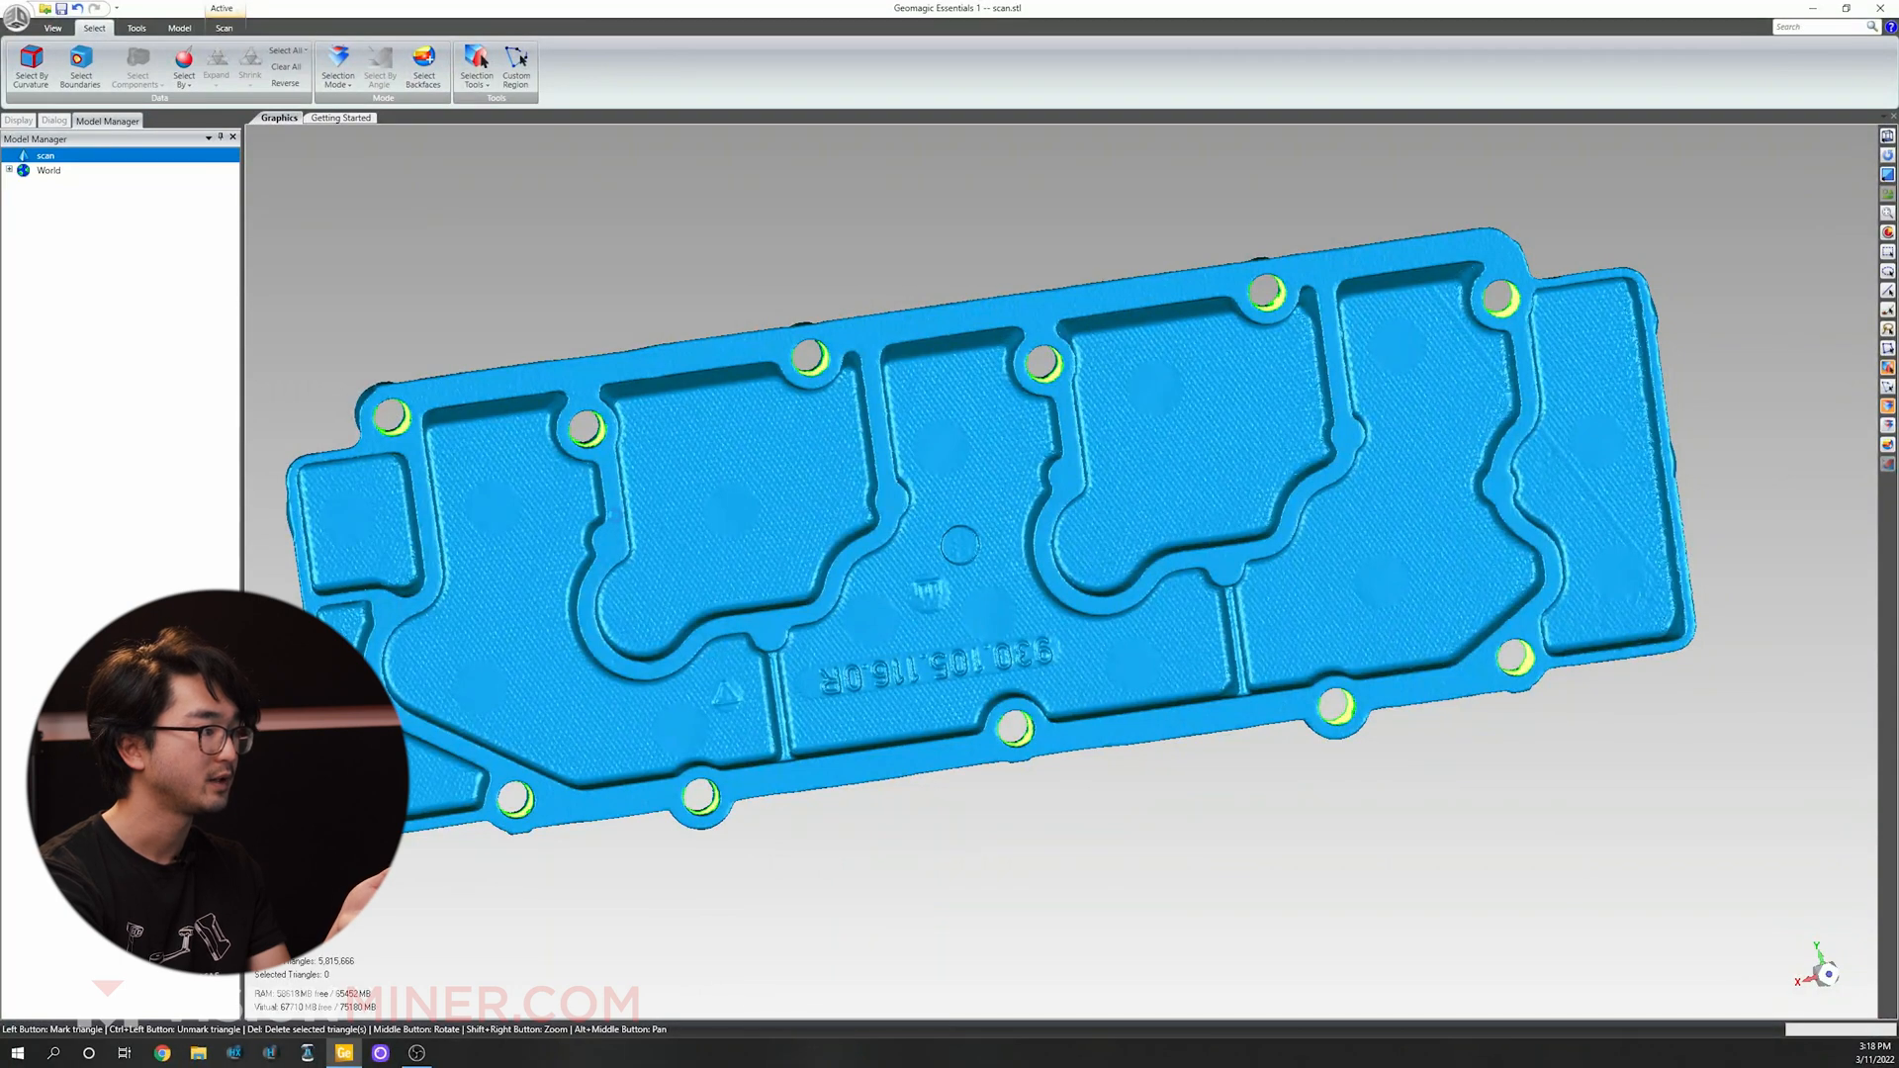
left_click(620, 512)
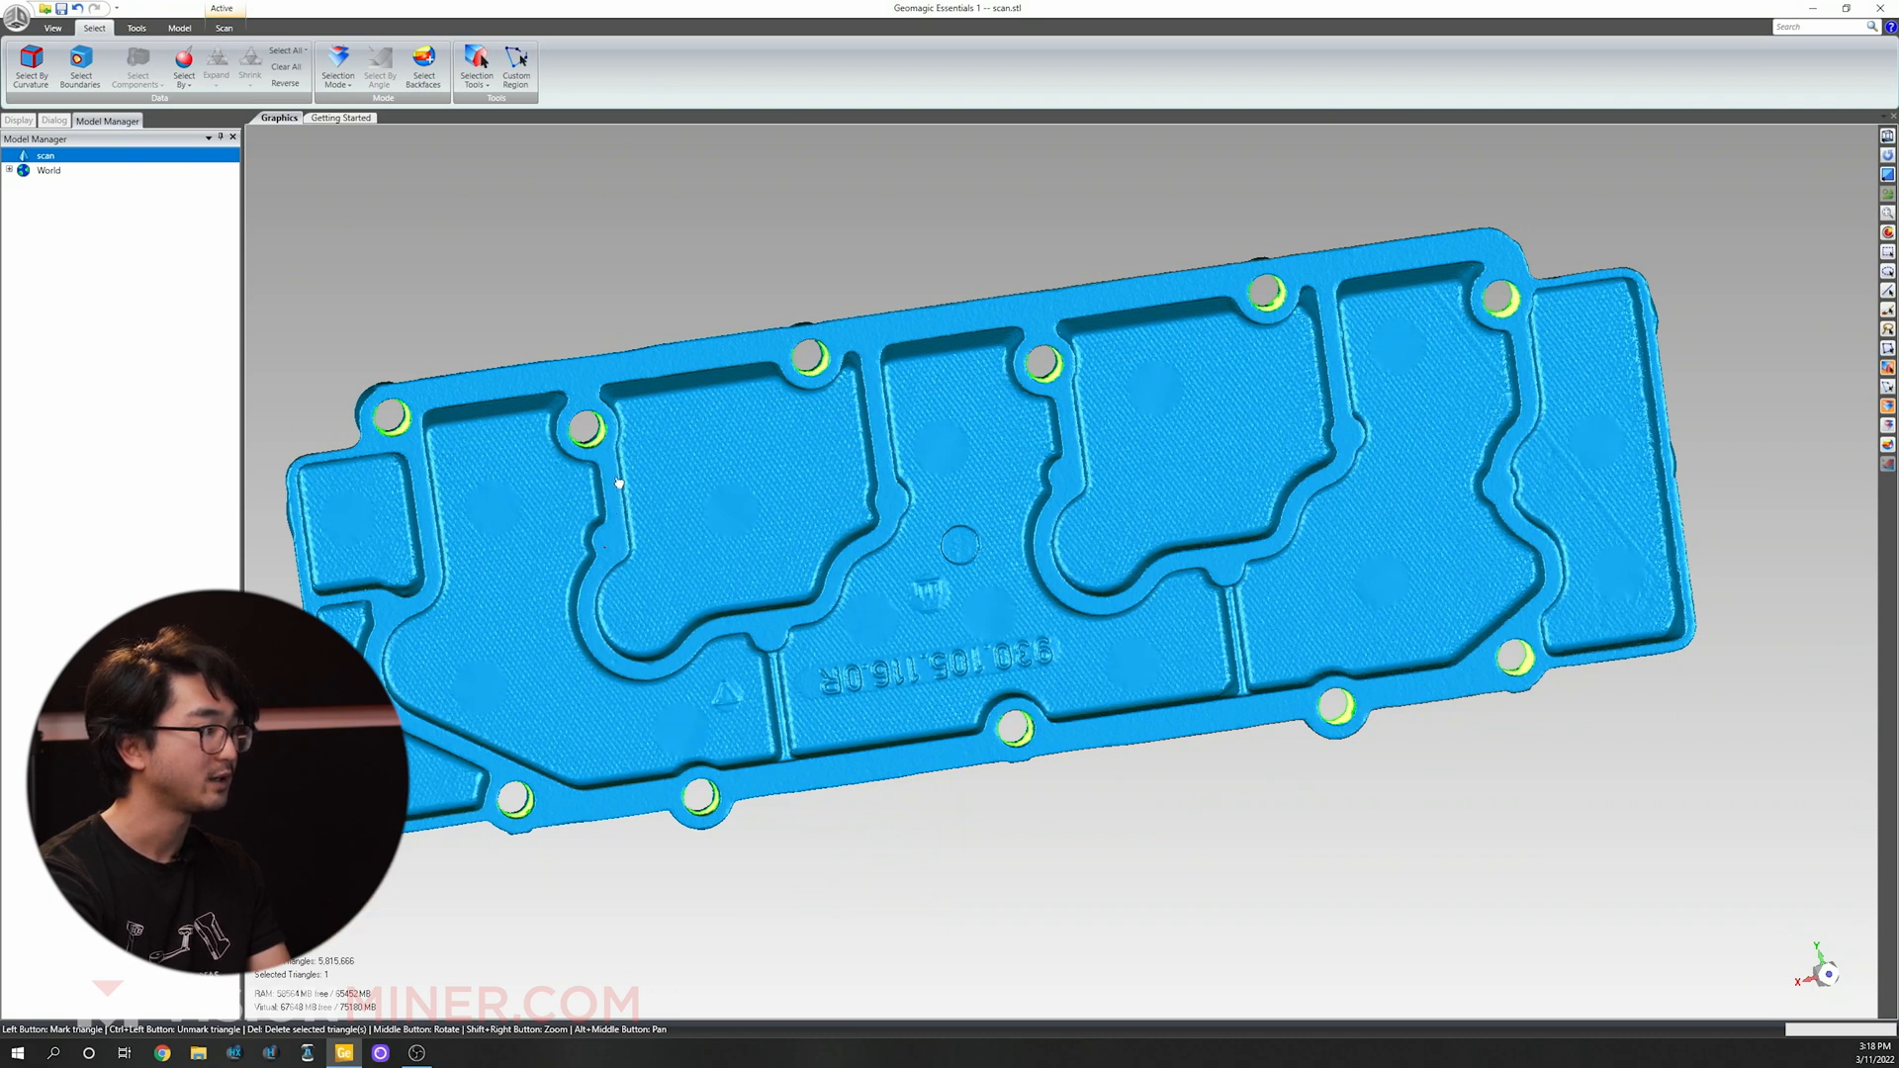
left_click_drag(615, 455, 612, 416)
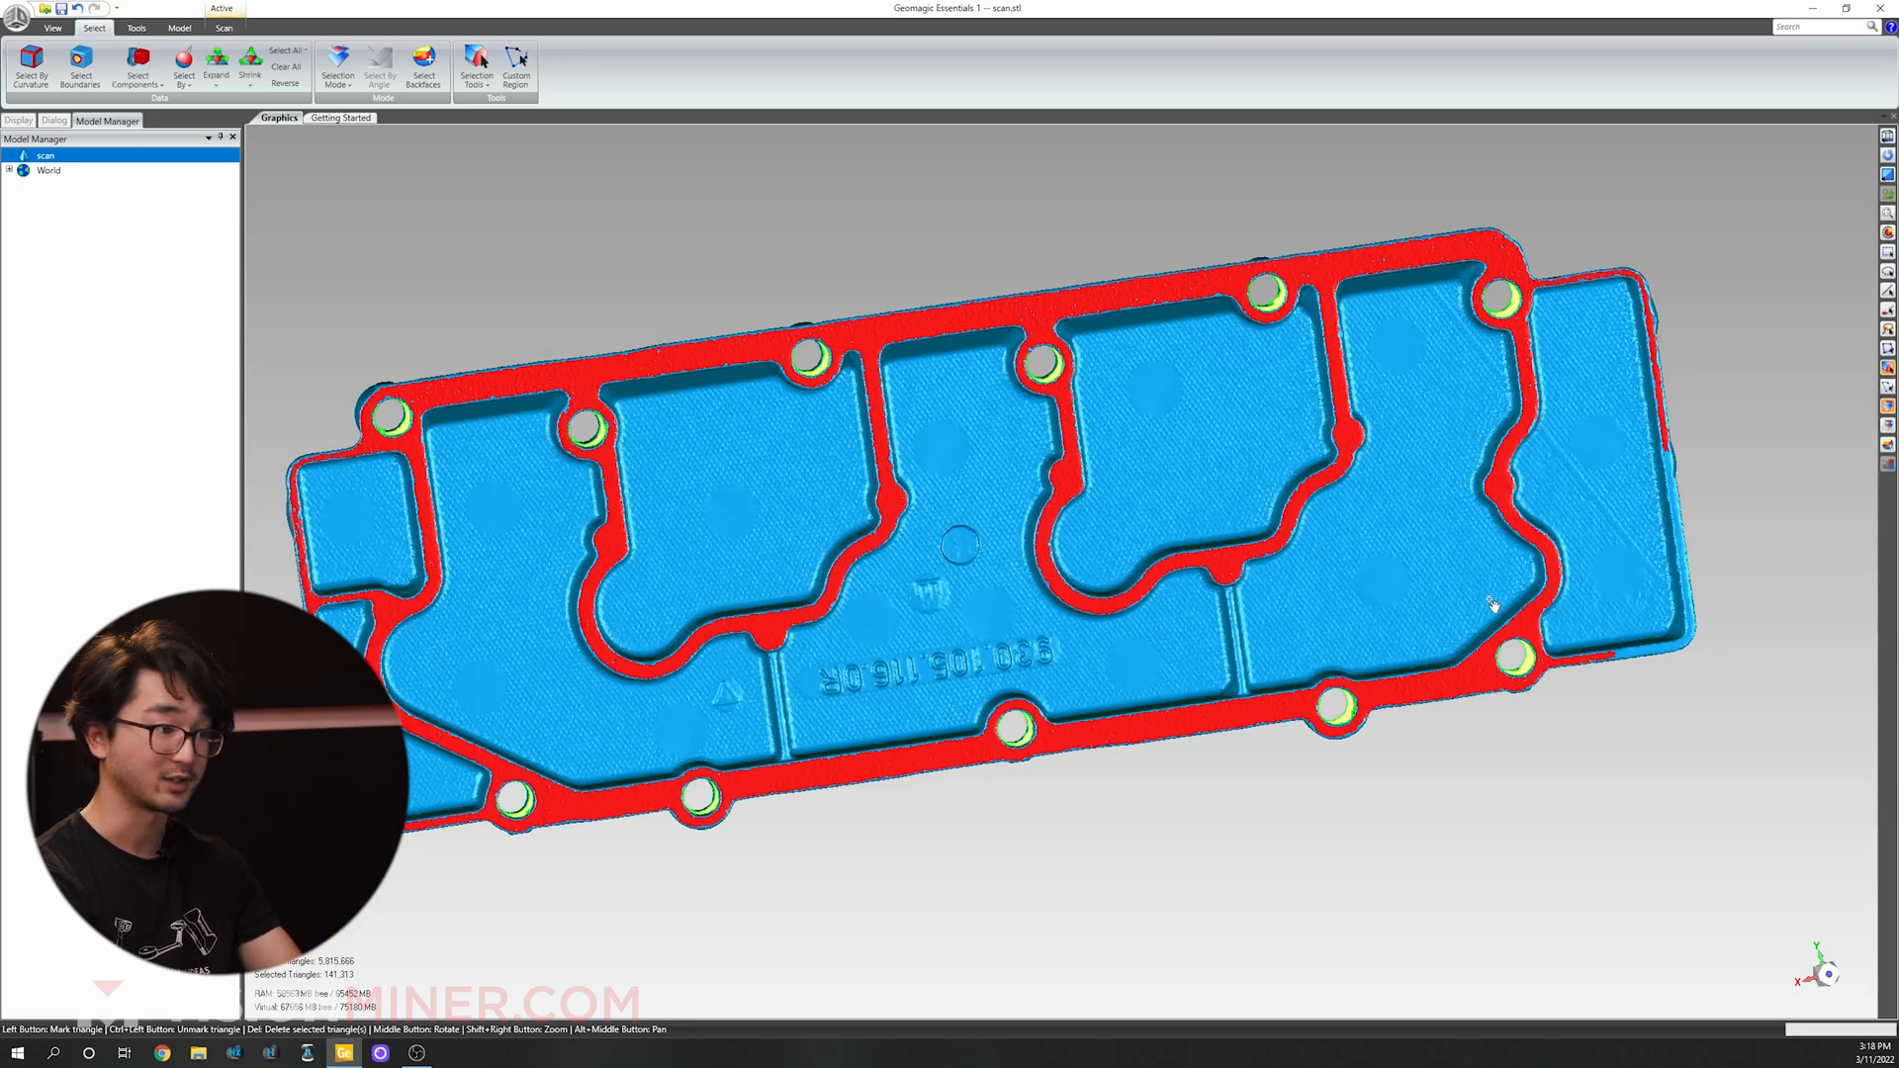
Create a Best Fit plane from the selected gasket face with Contact Feature enabled.
scroll(1665, 670, "up", 3)
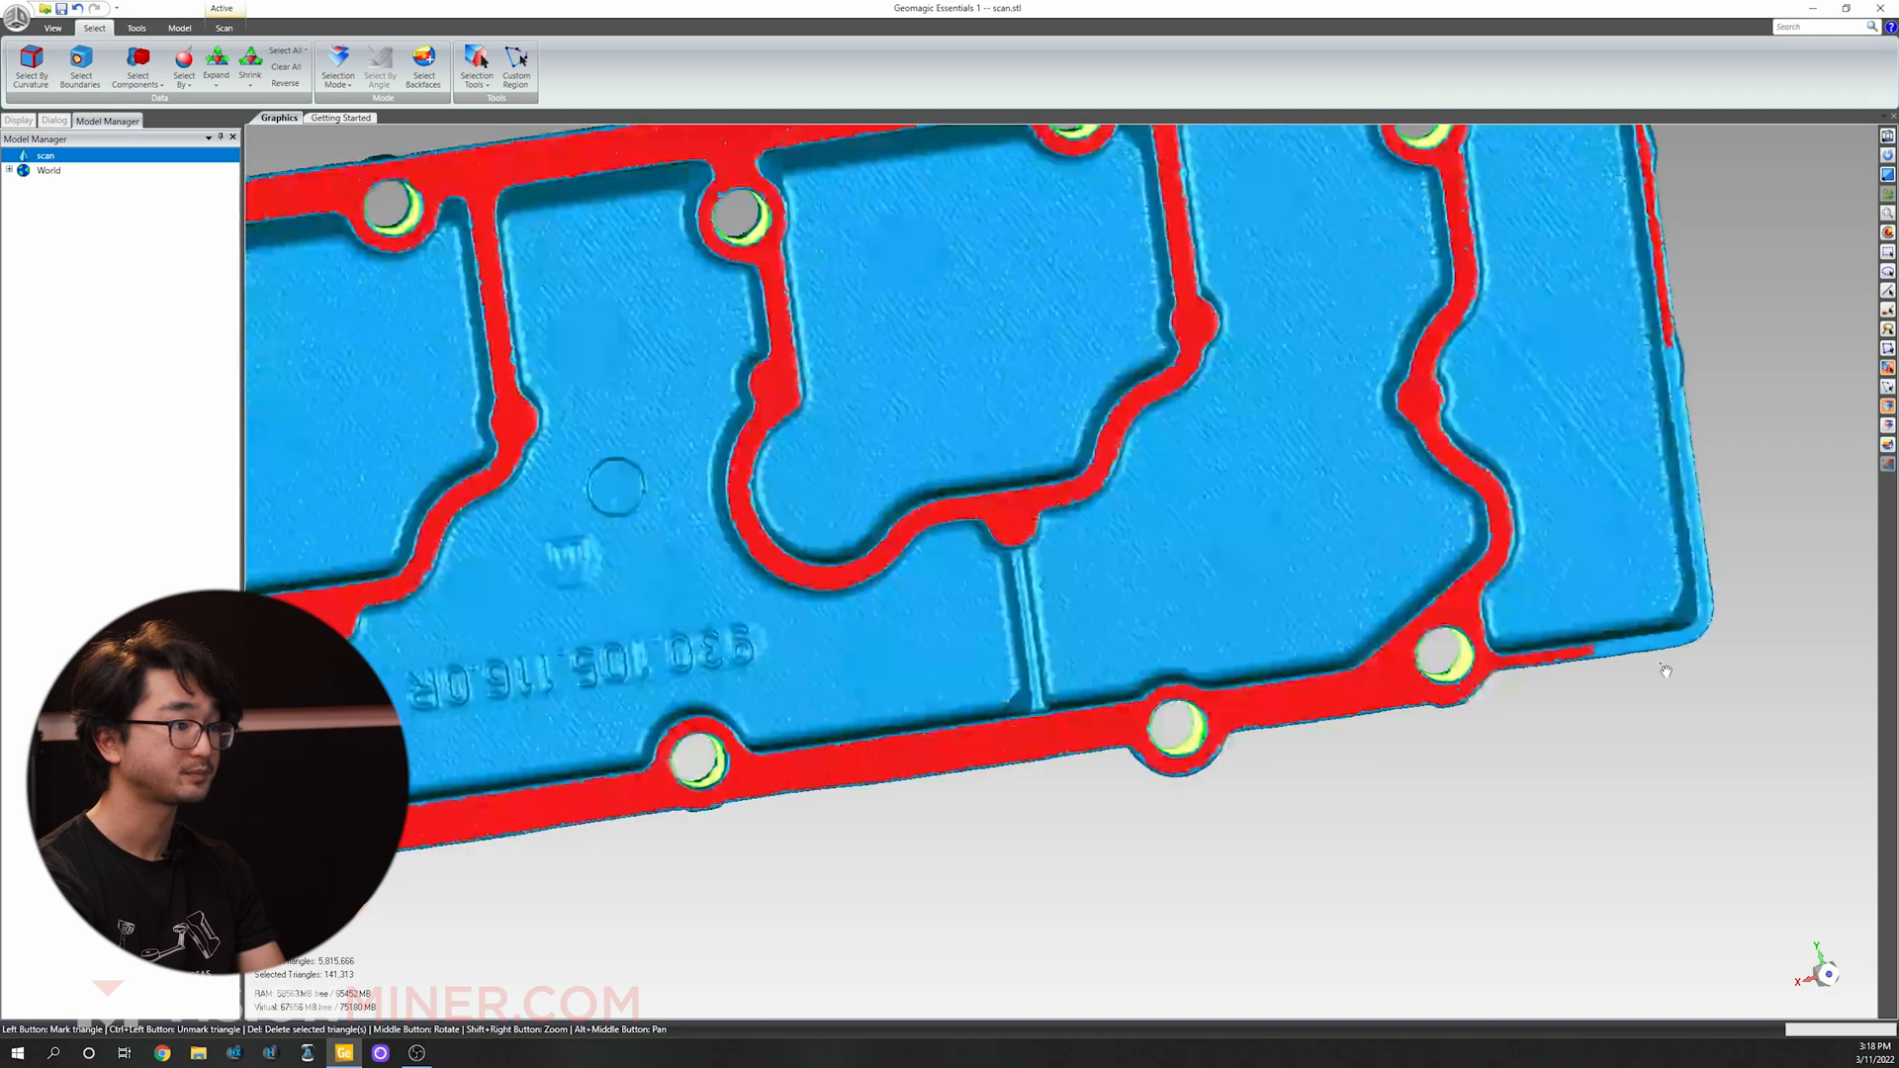
scroll(1664, 671, "down", 5)
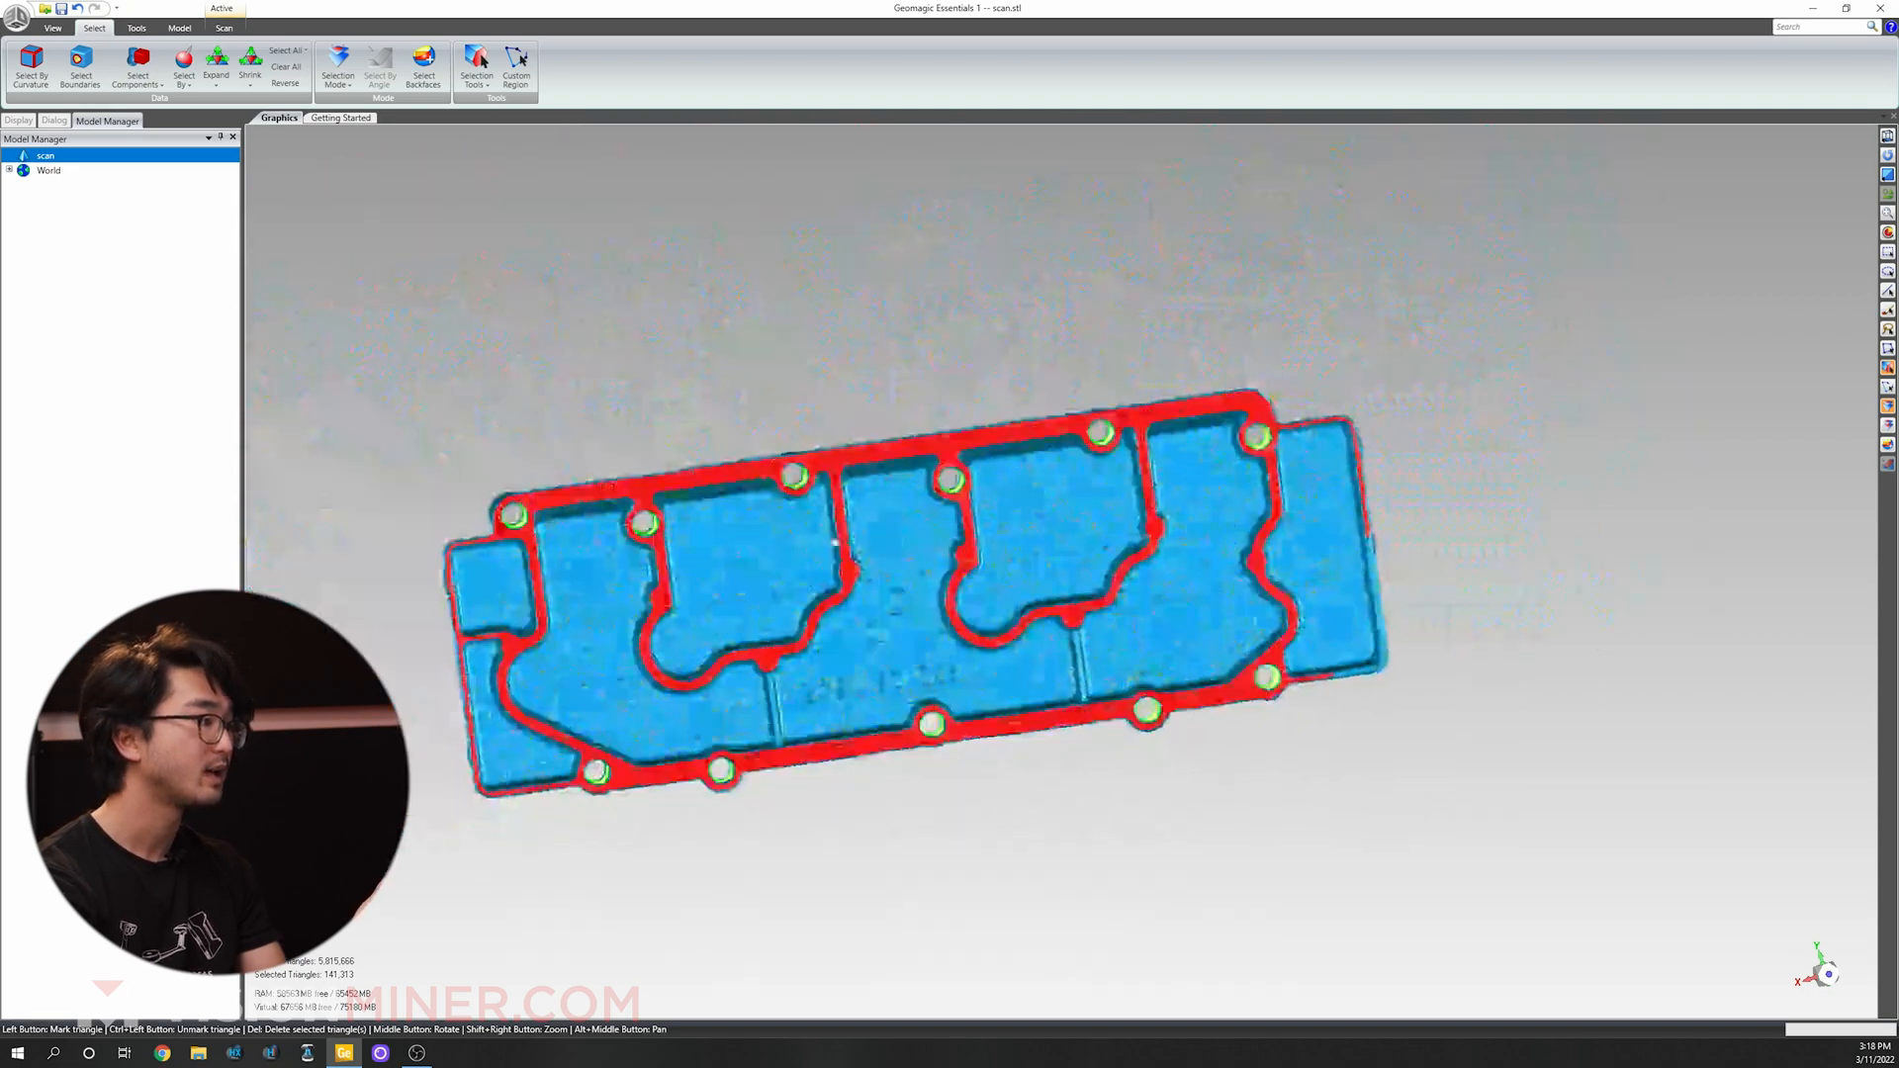
left_click(225, 29)
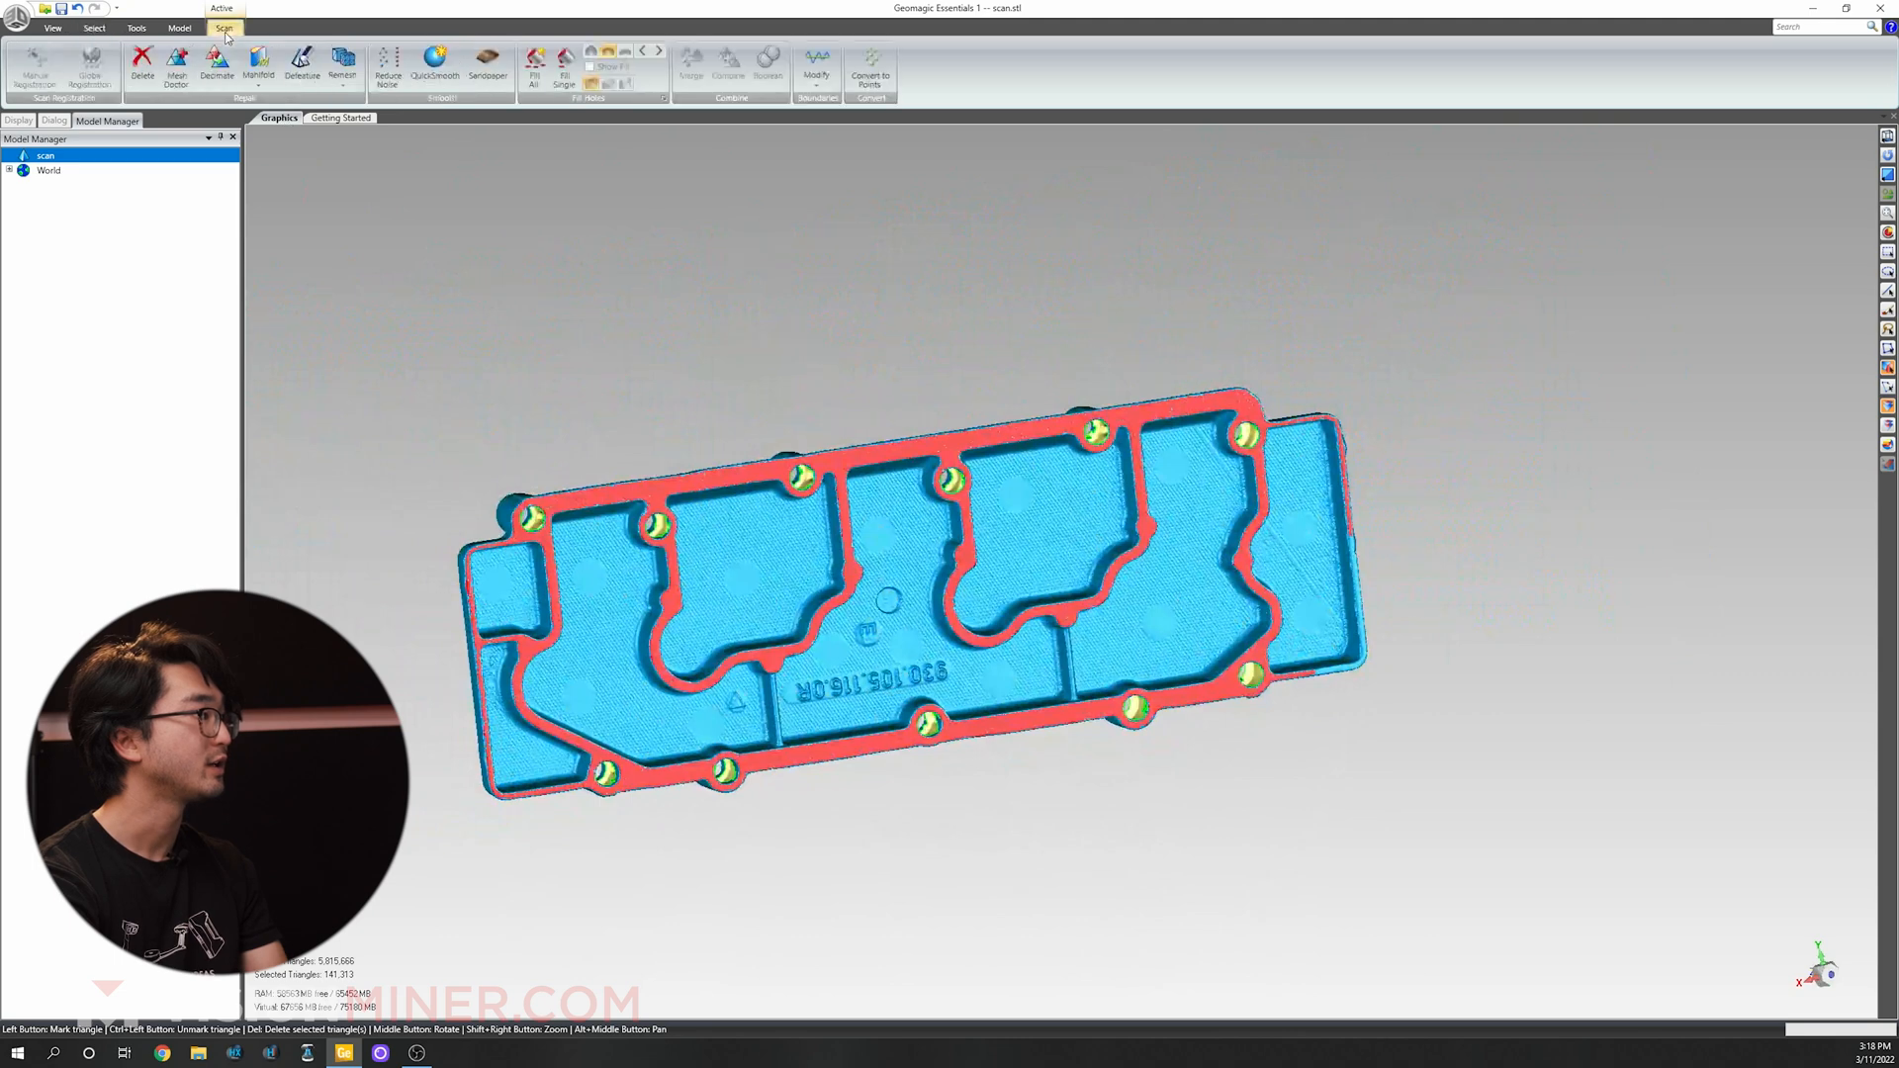
left_click(179, 28)
left_click(401, 69)
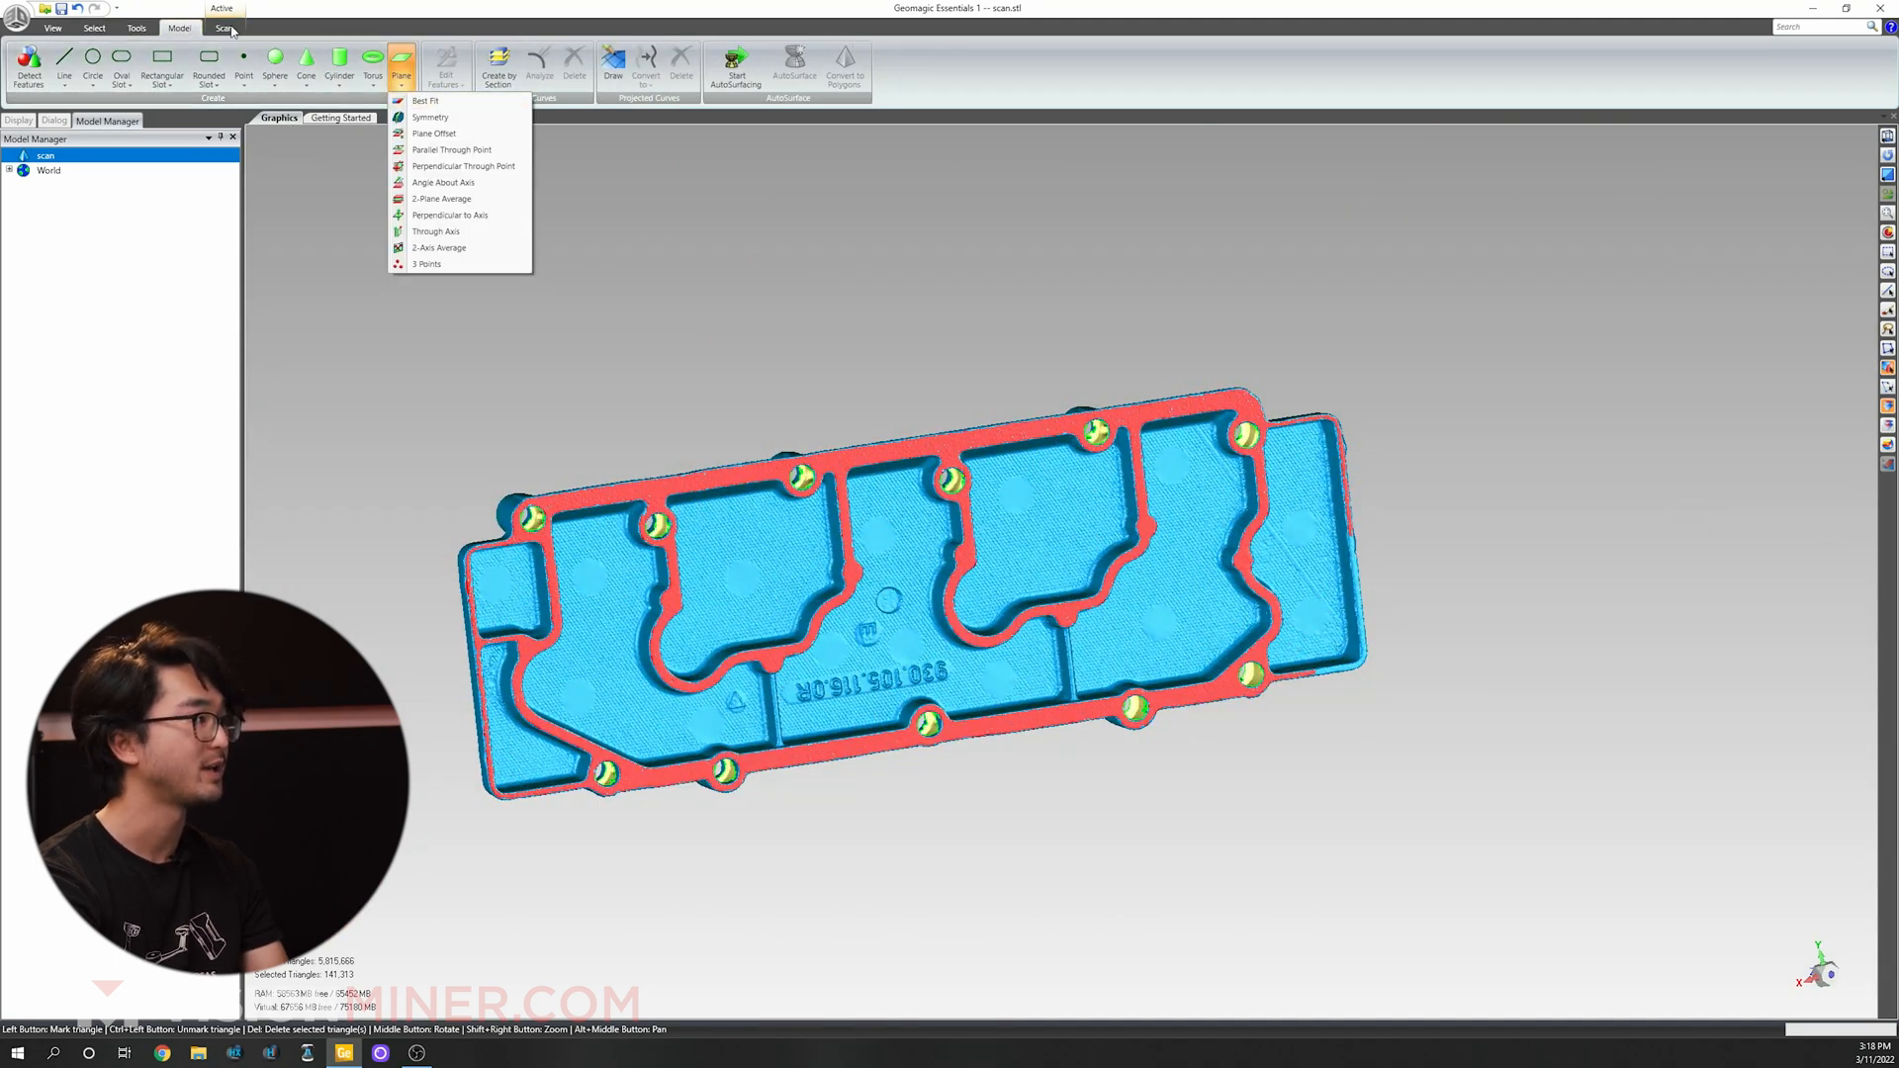
left_click(423, 101)
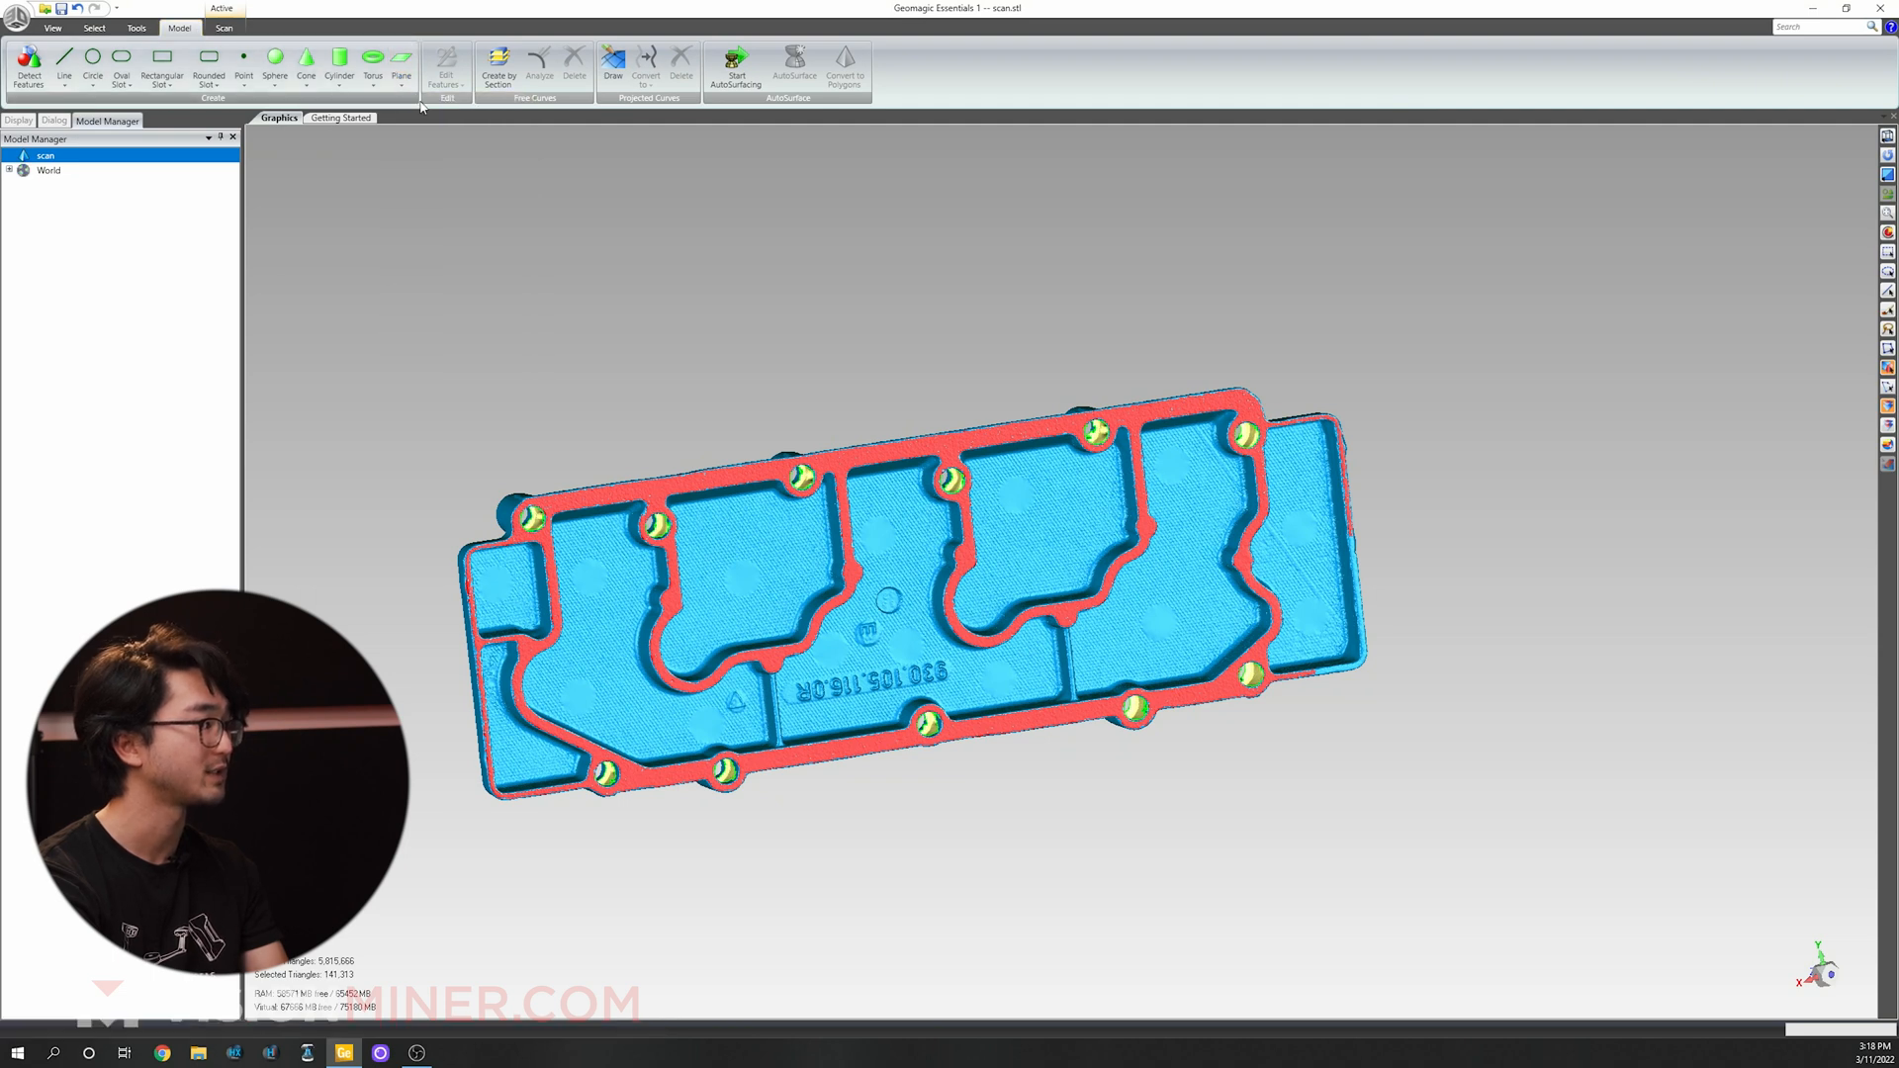
left_click(65, 271)
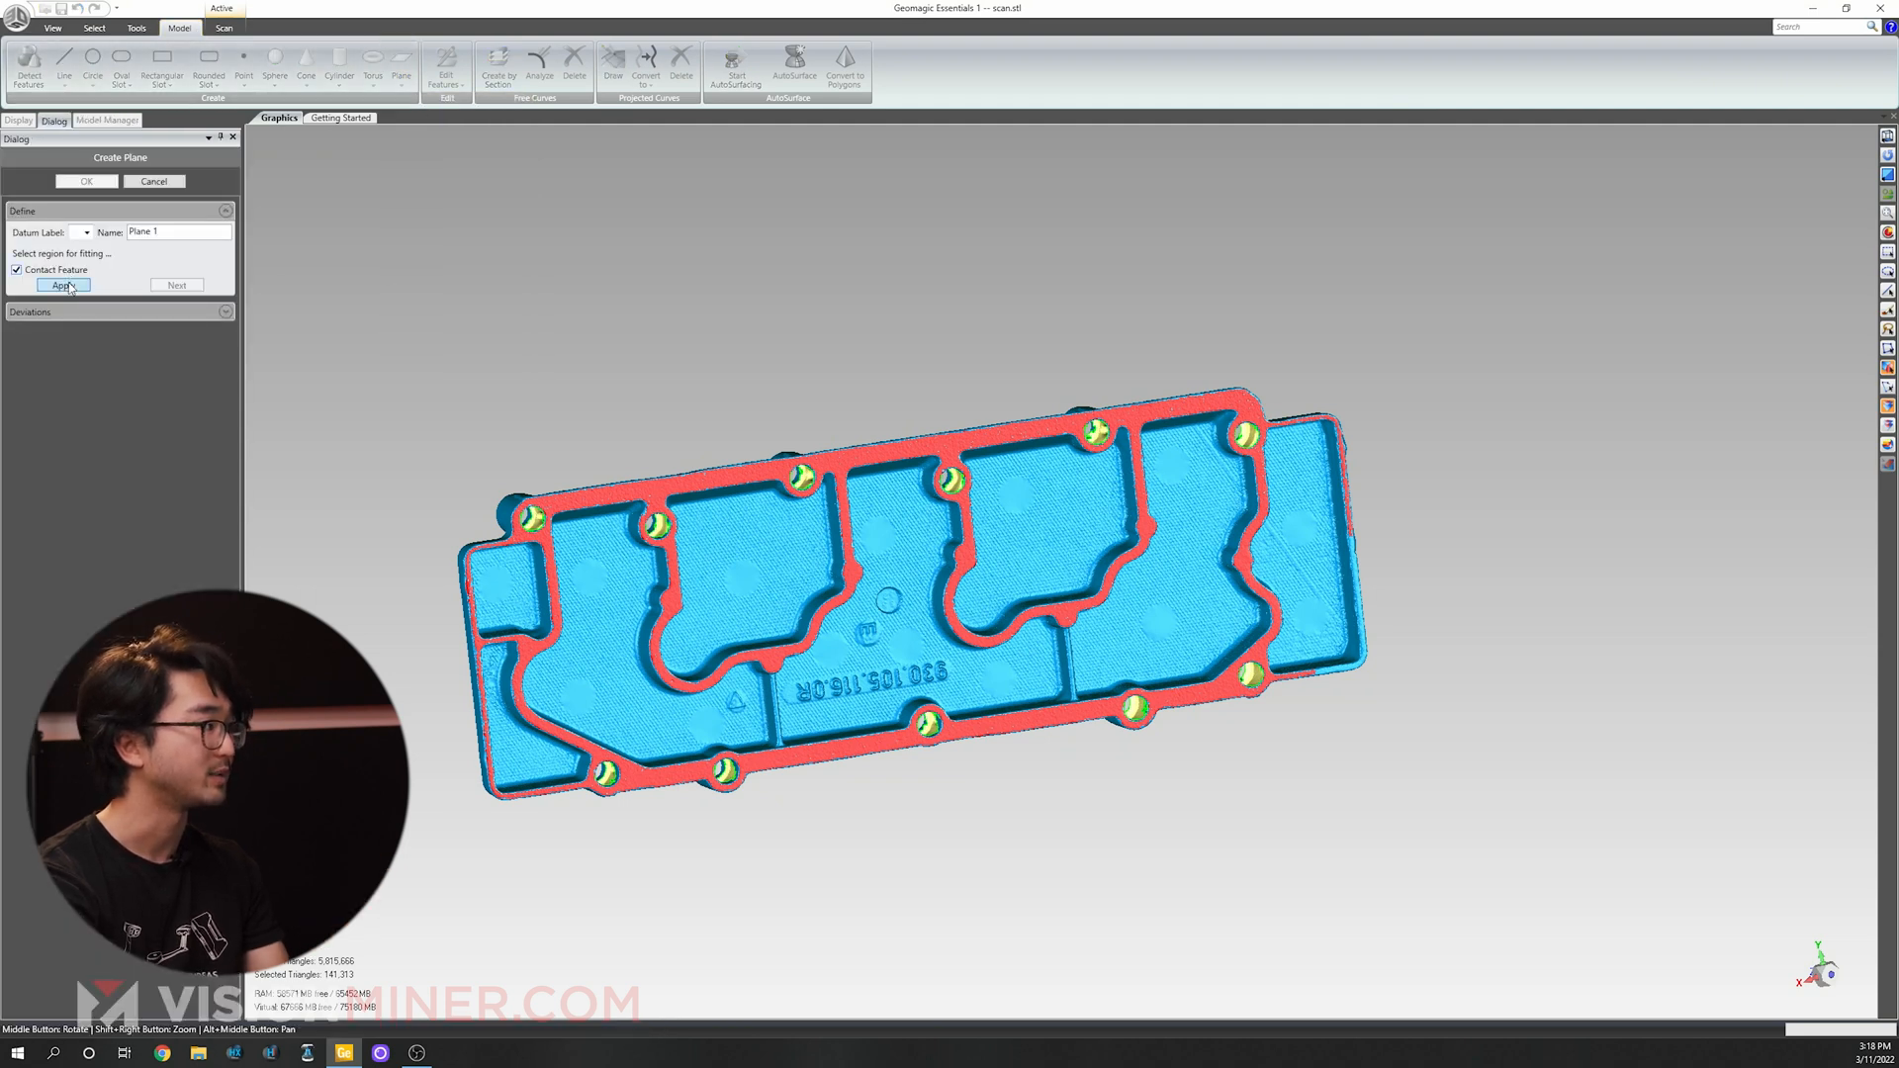
left_click(65, 284)
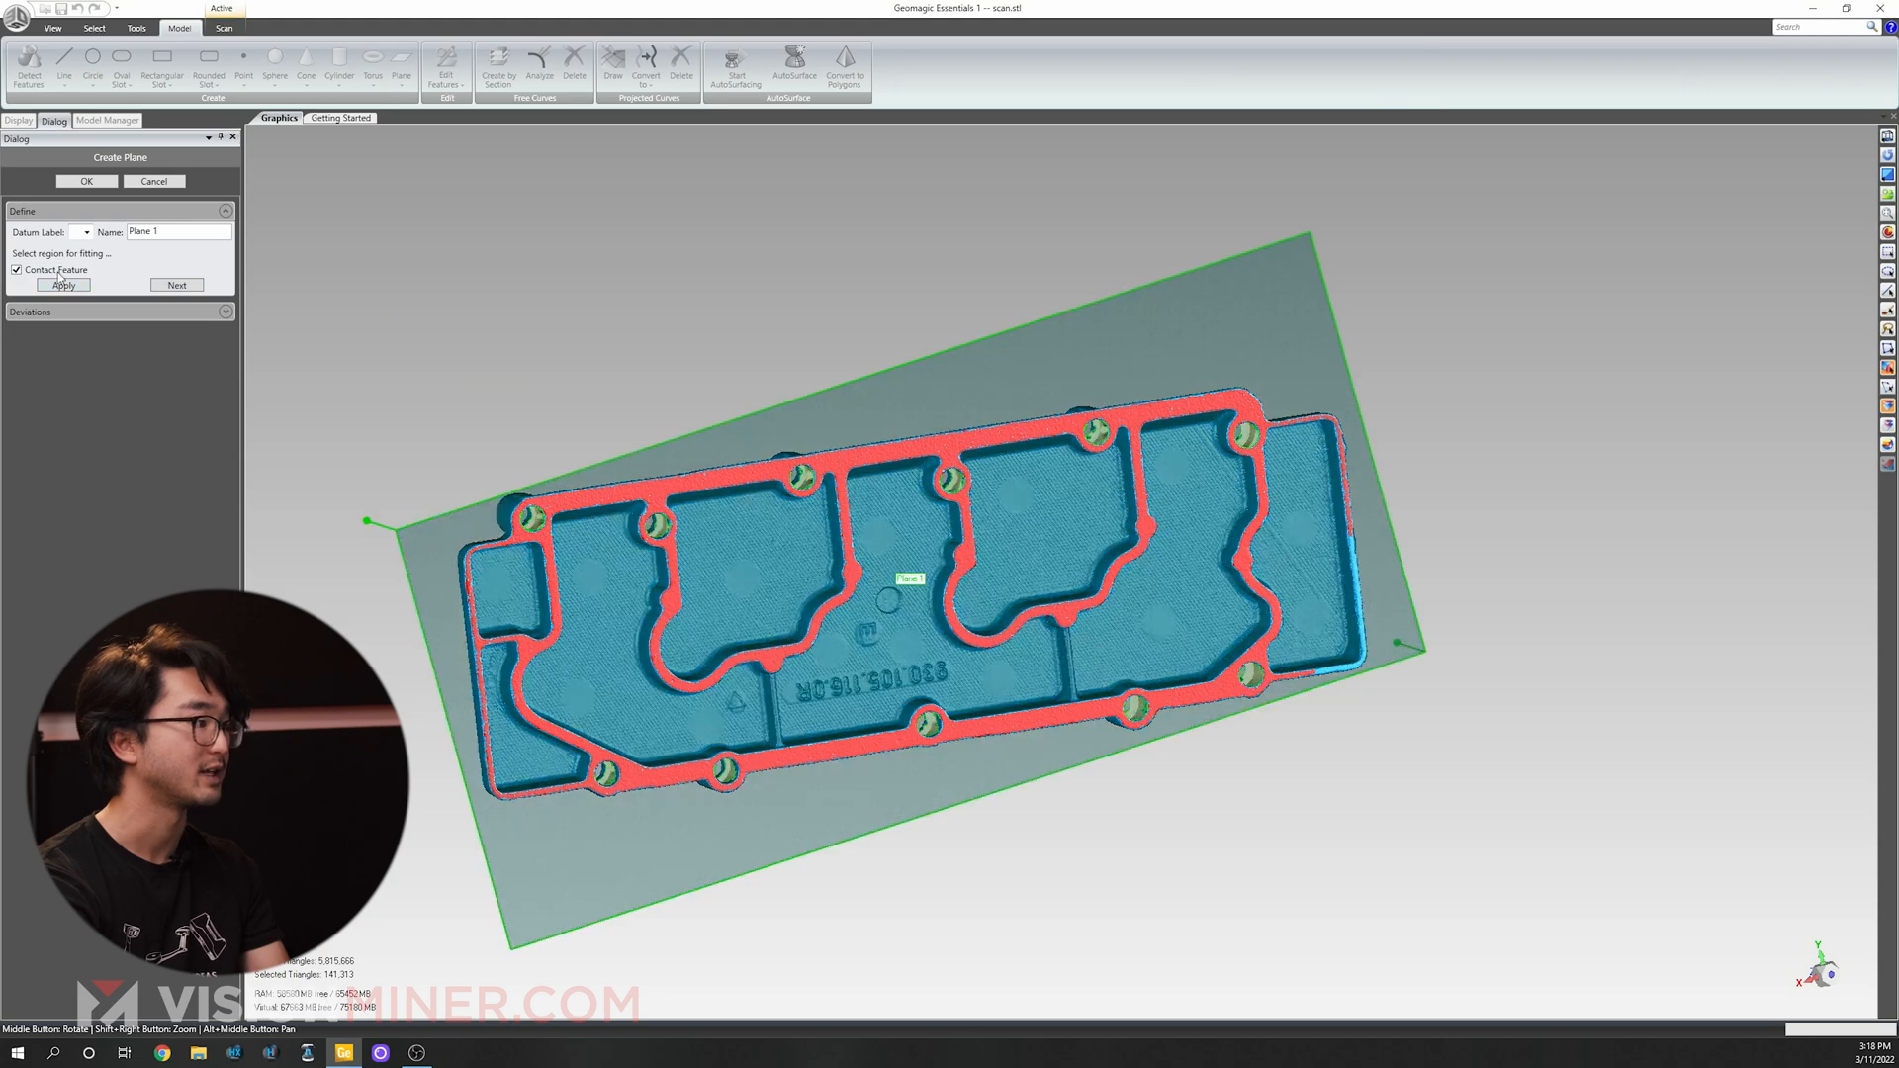
mouse_move(807, 375)
middle_mouse_down()
mouse_move(826, 188)
mouse_move(805, 377)
middle_mouse_up()
left_click(184, 287)
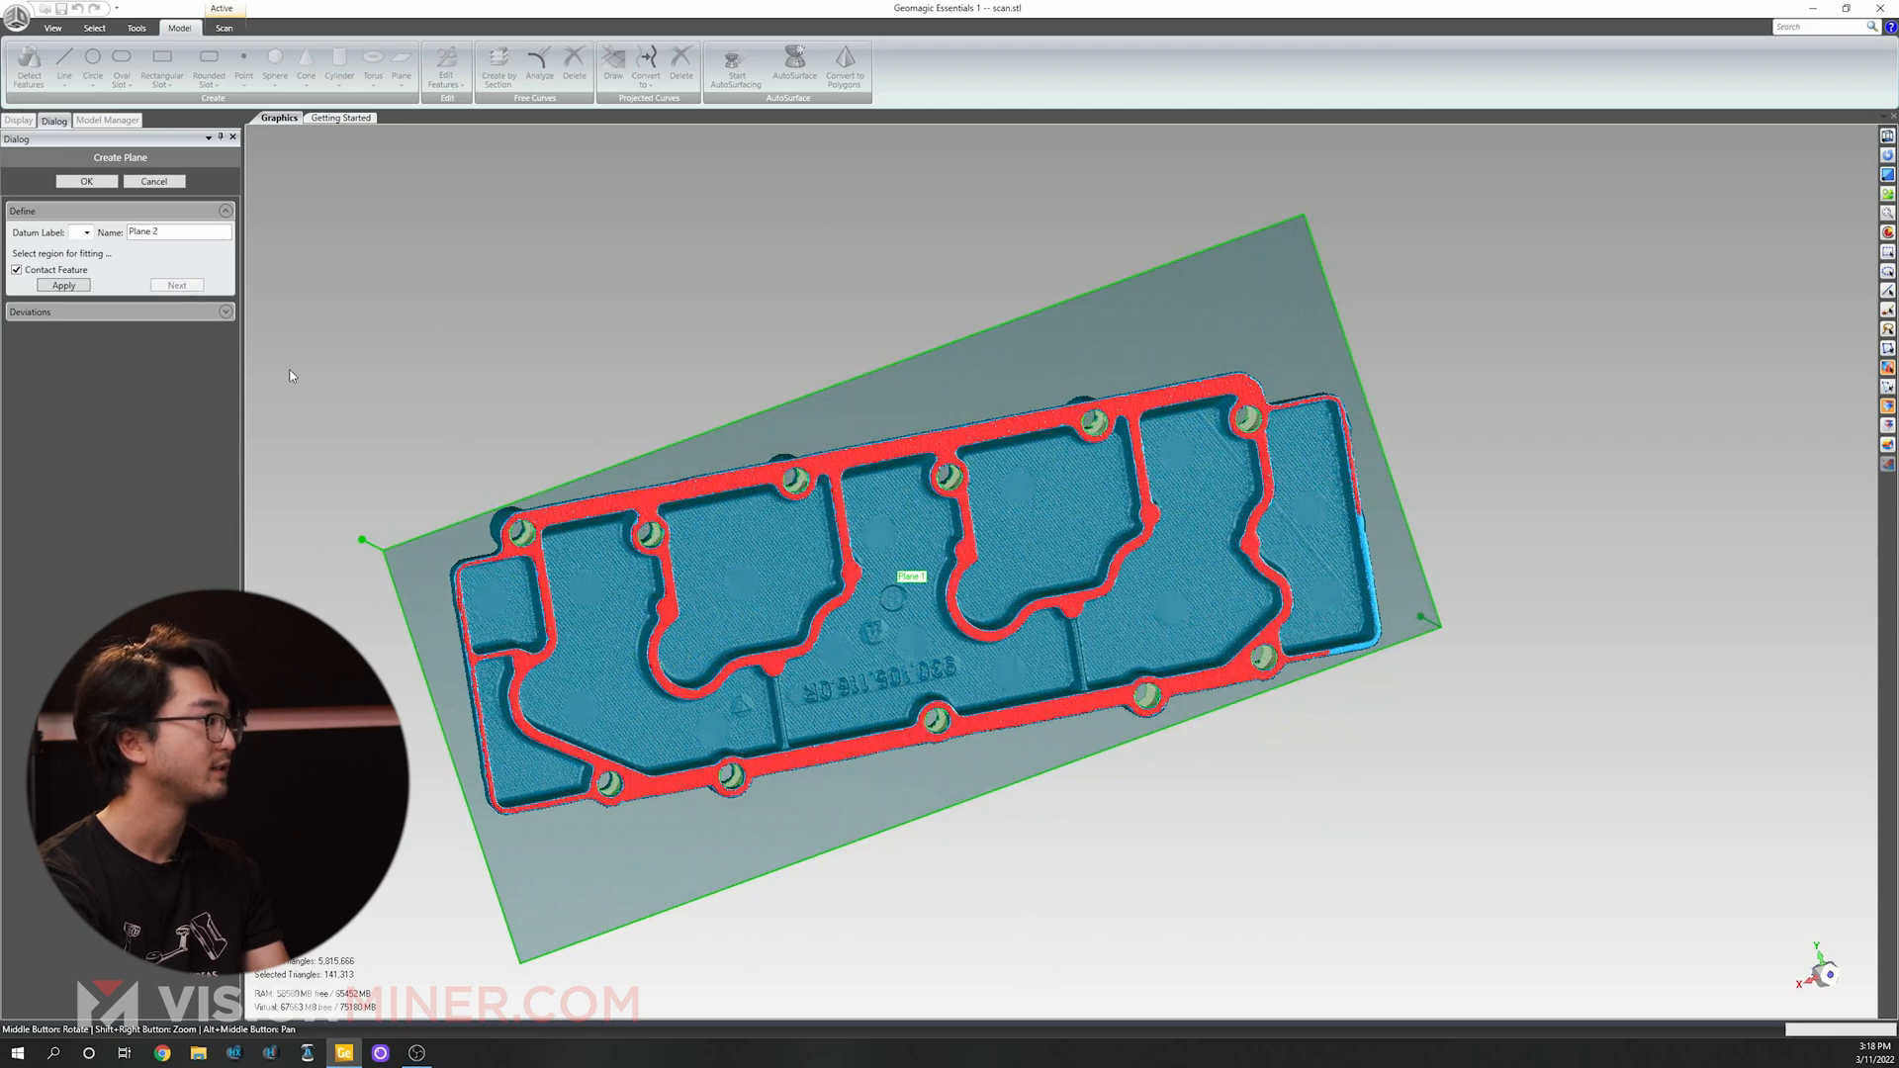
Examine the plane's deviation color map, spectrum limits and statistics across the gasket face.
left_click(226, 313)
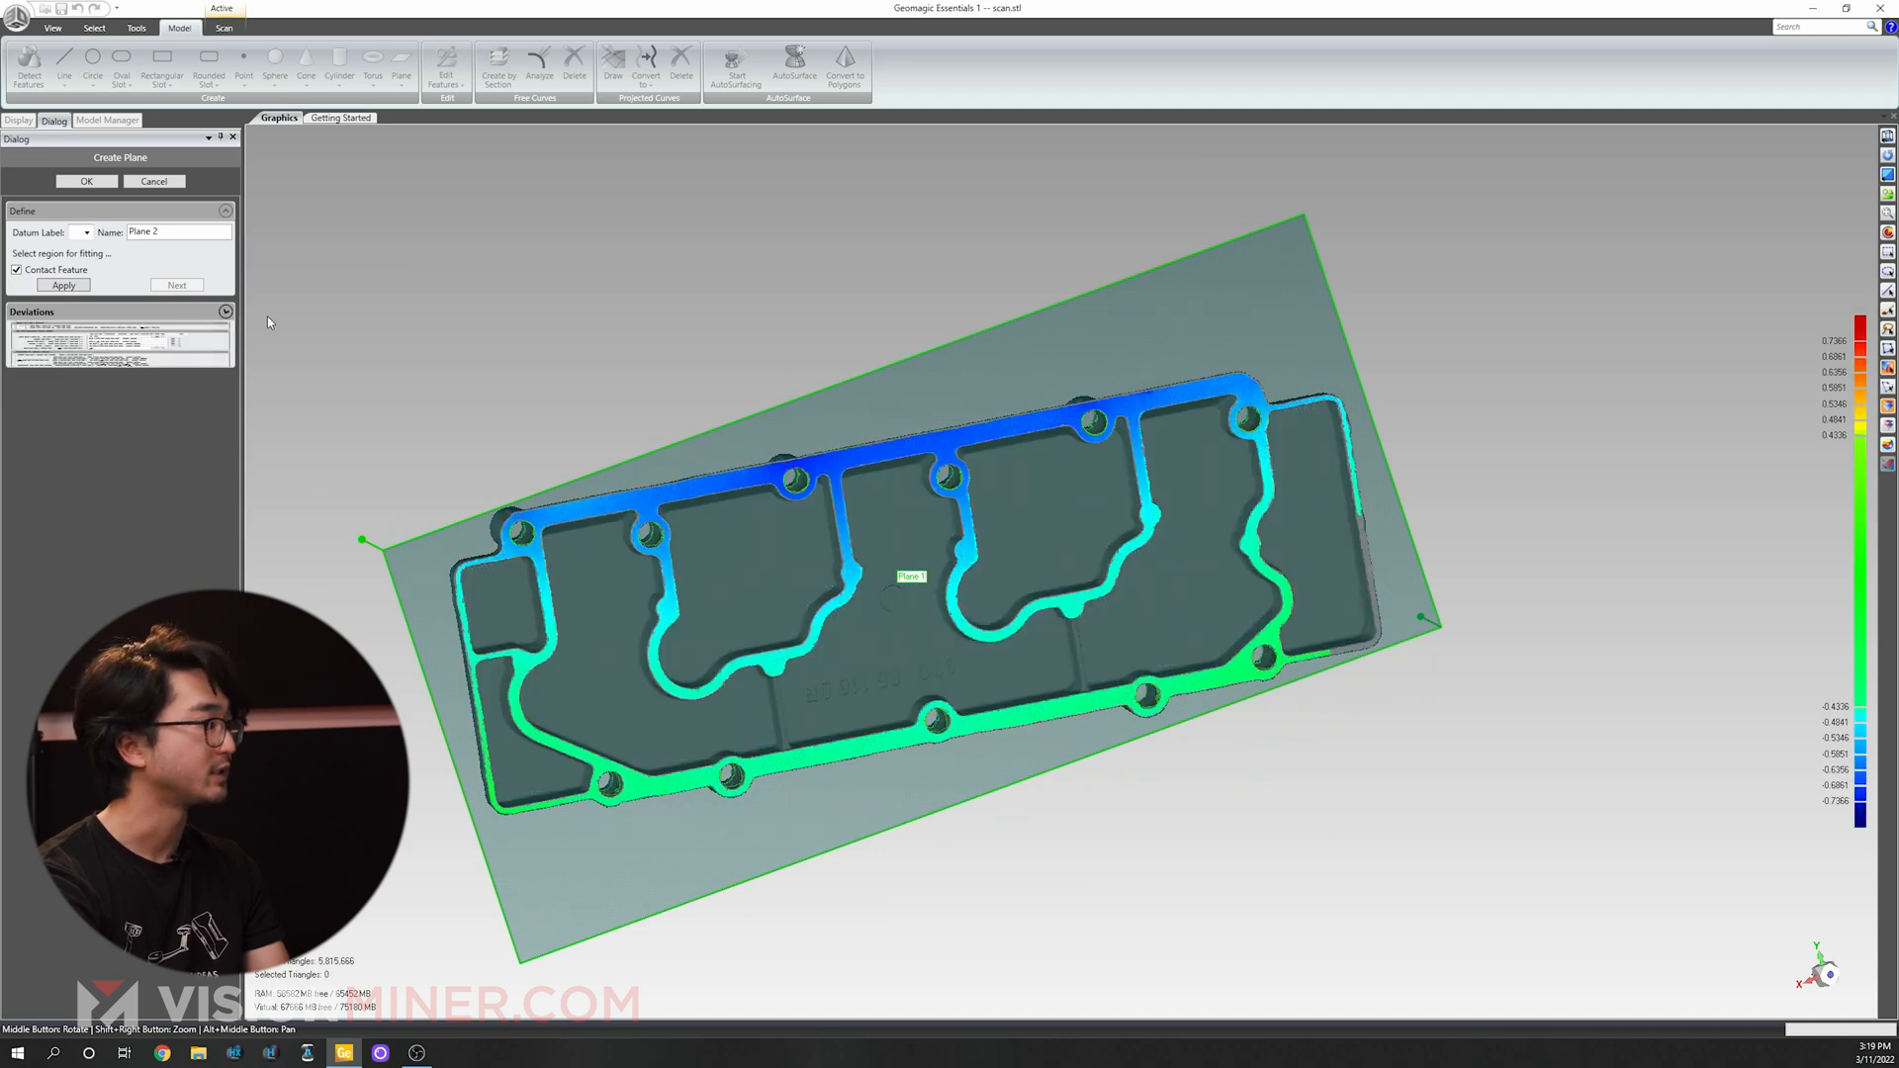
left_click(225, 312)
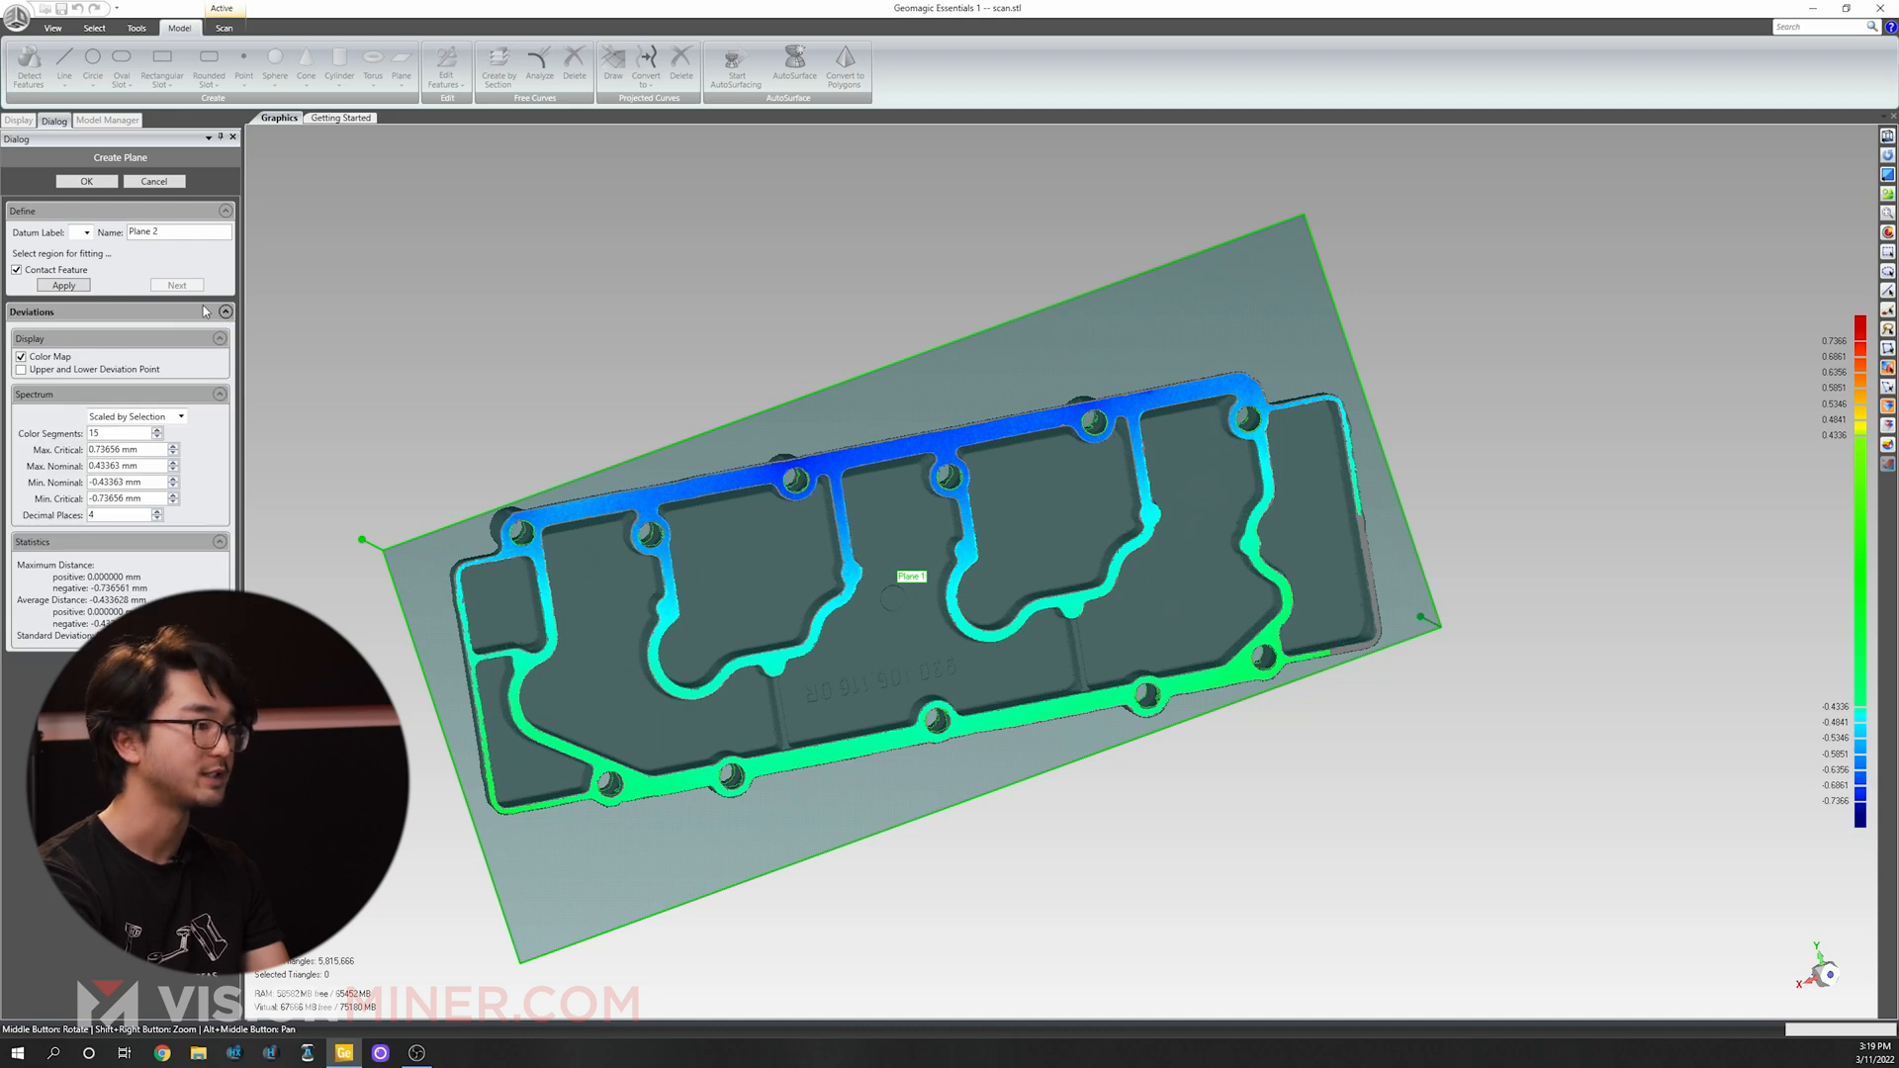
middle_click_drag(884, 677, 860, 751)
scroll(803, 661, "up", 3)
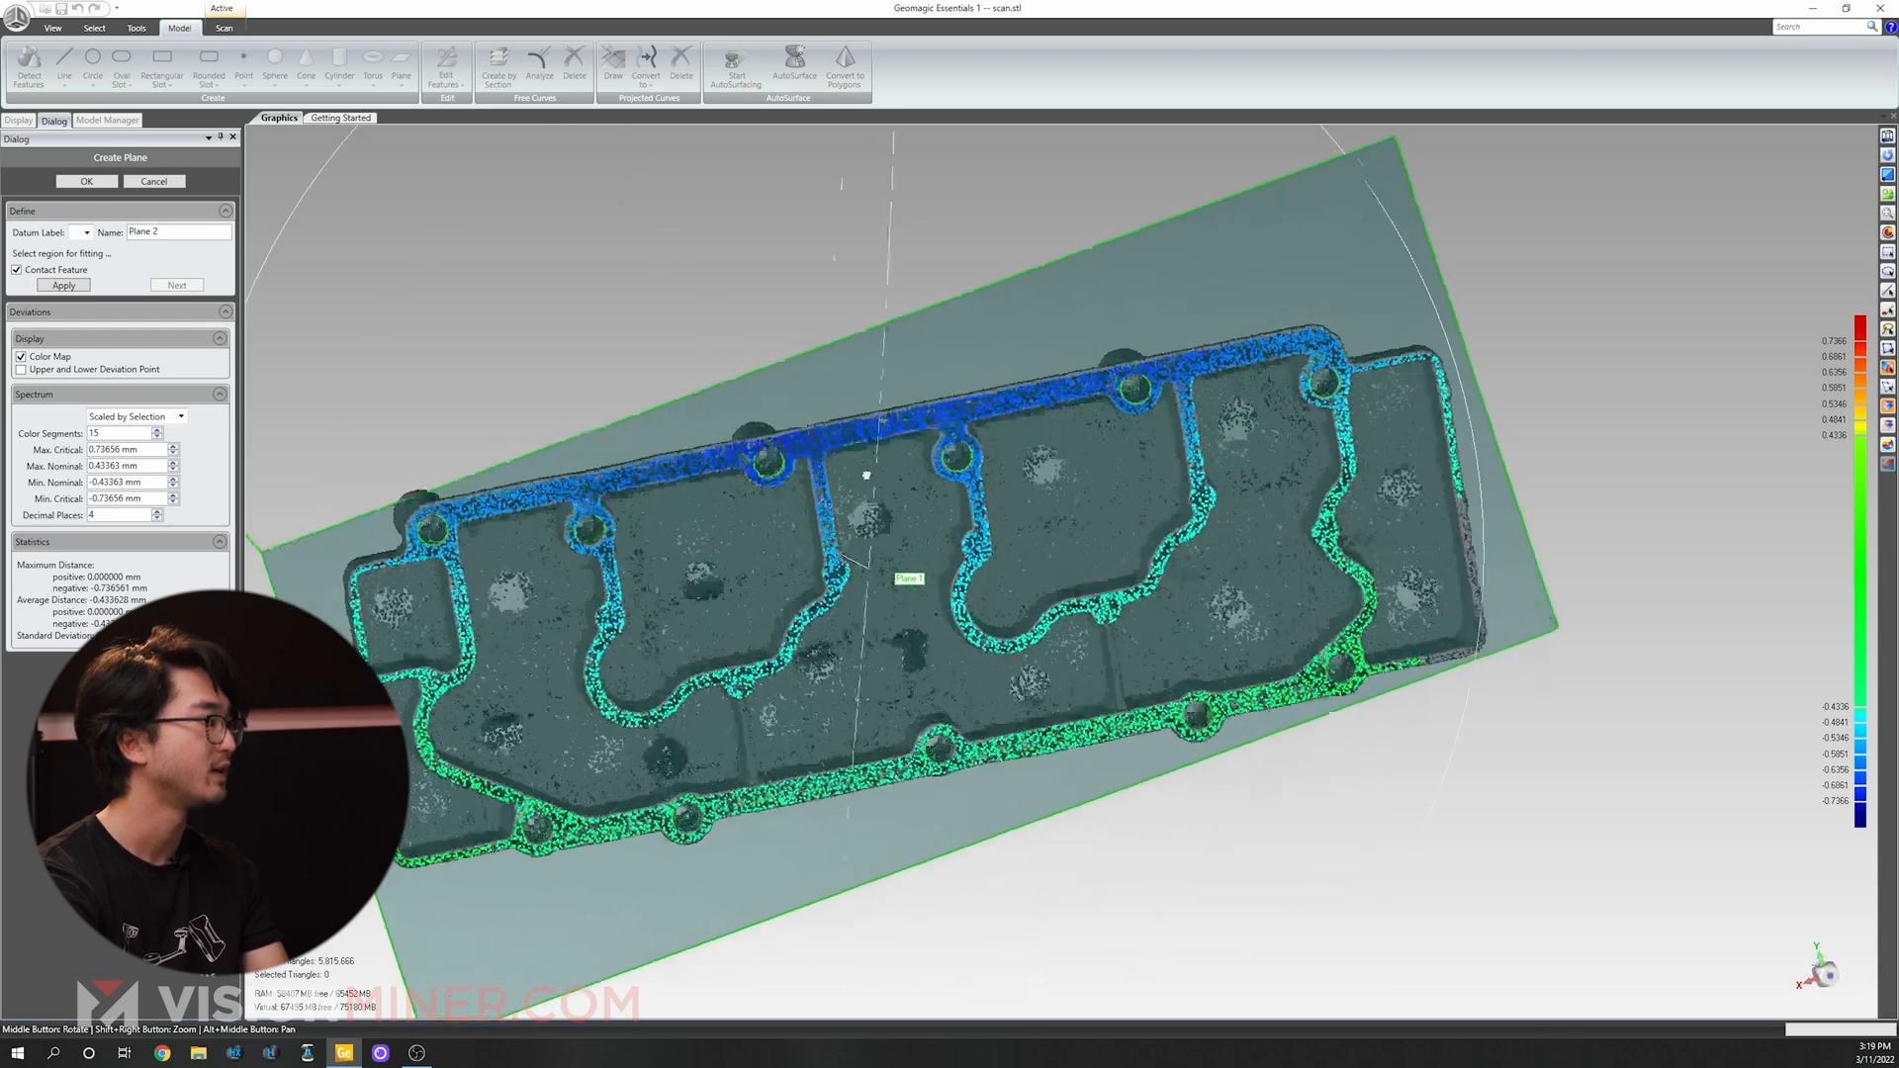
left_click_drag(145, 471, 81, 471)
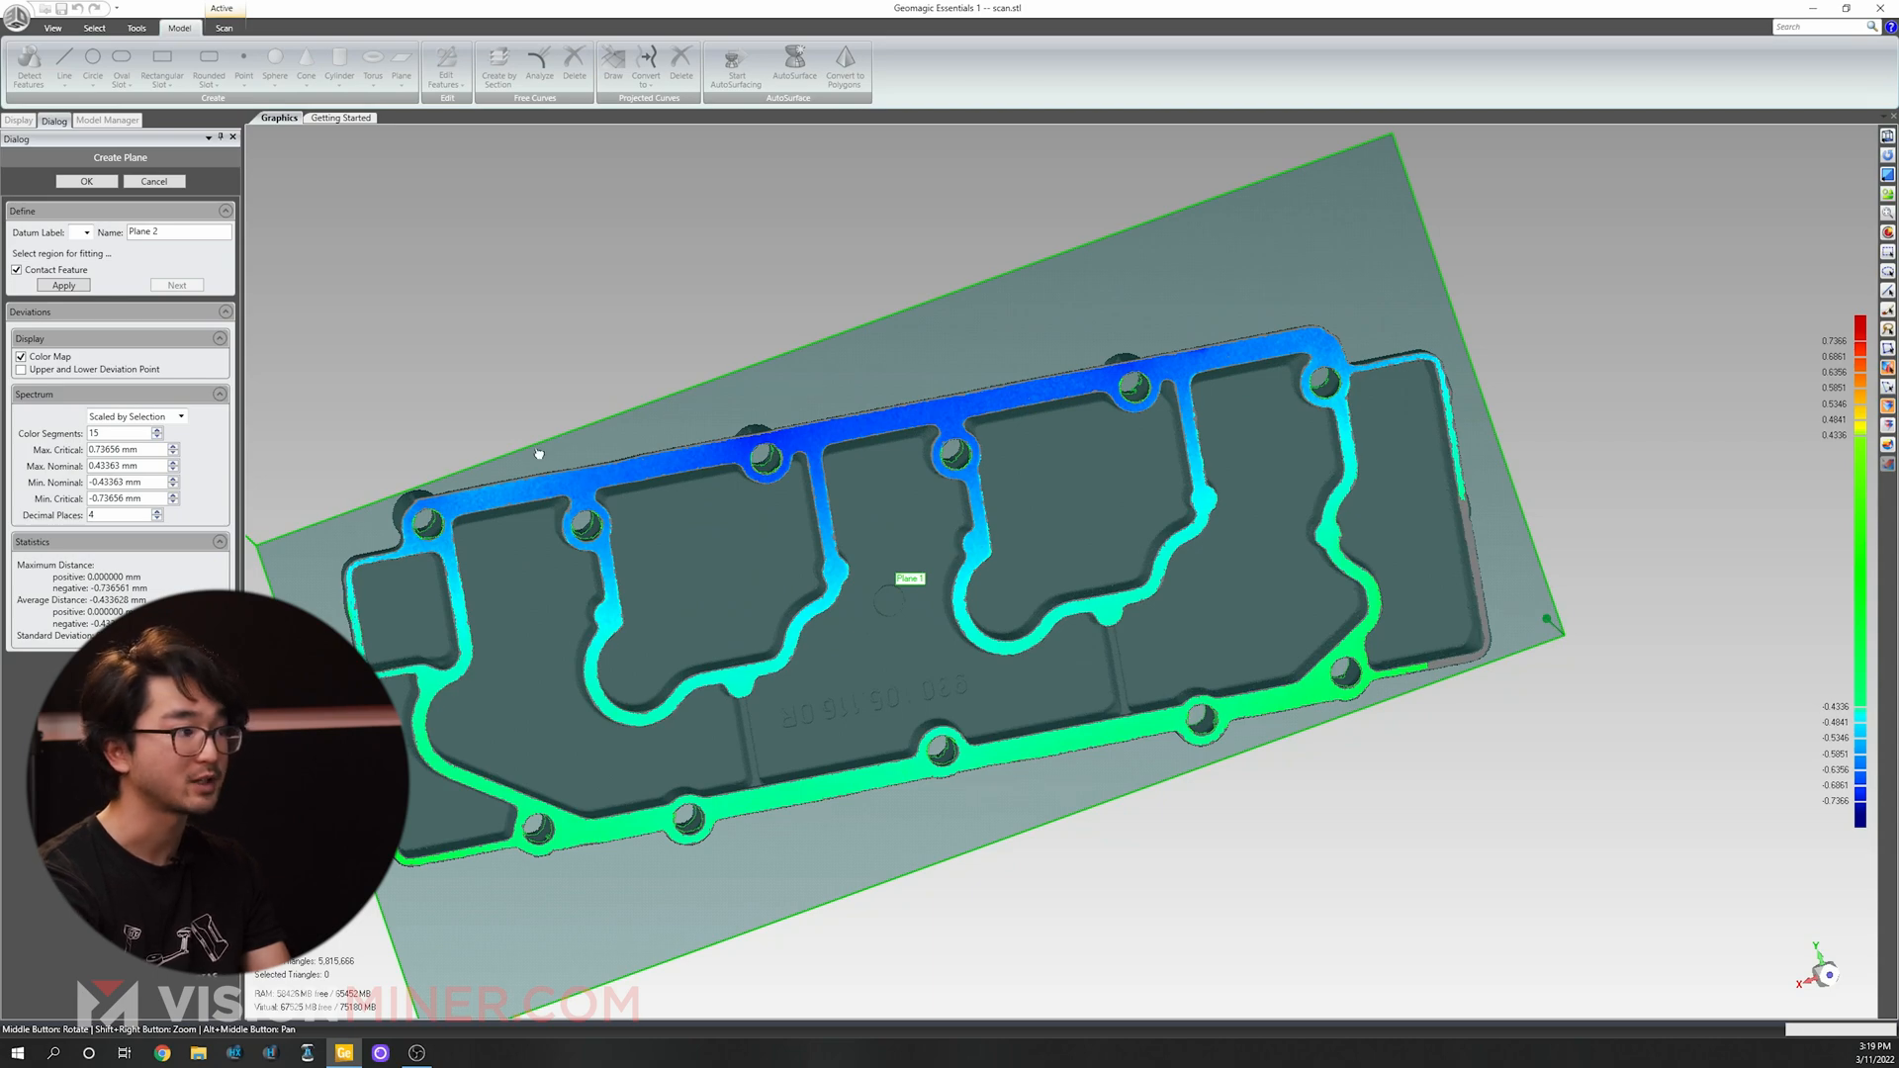
middle_click_drag(888, 324, 957, 477)
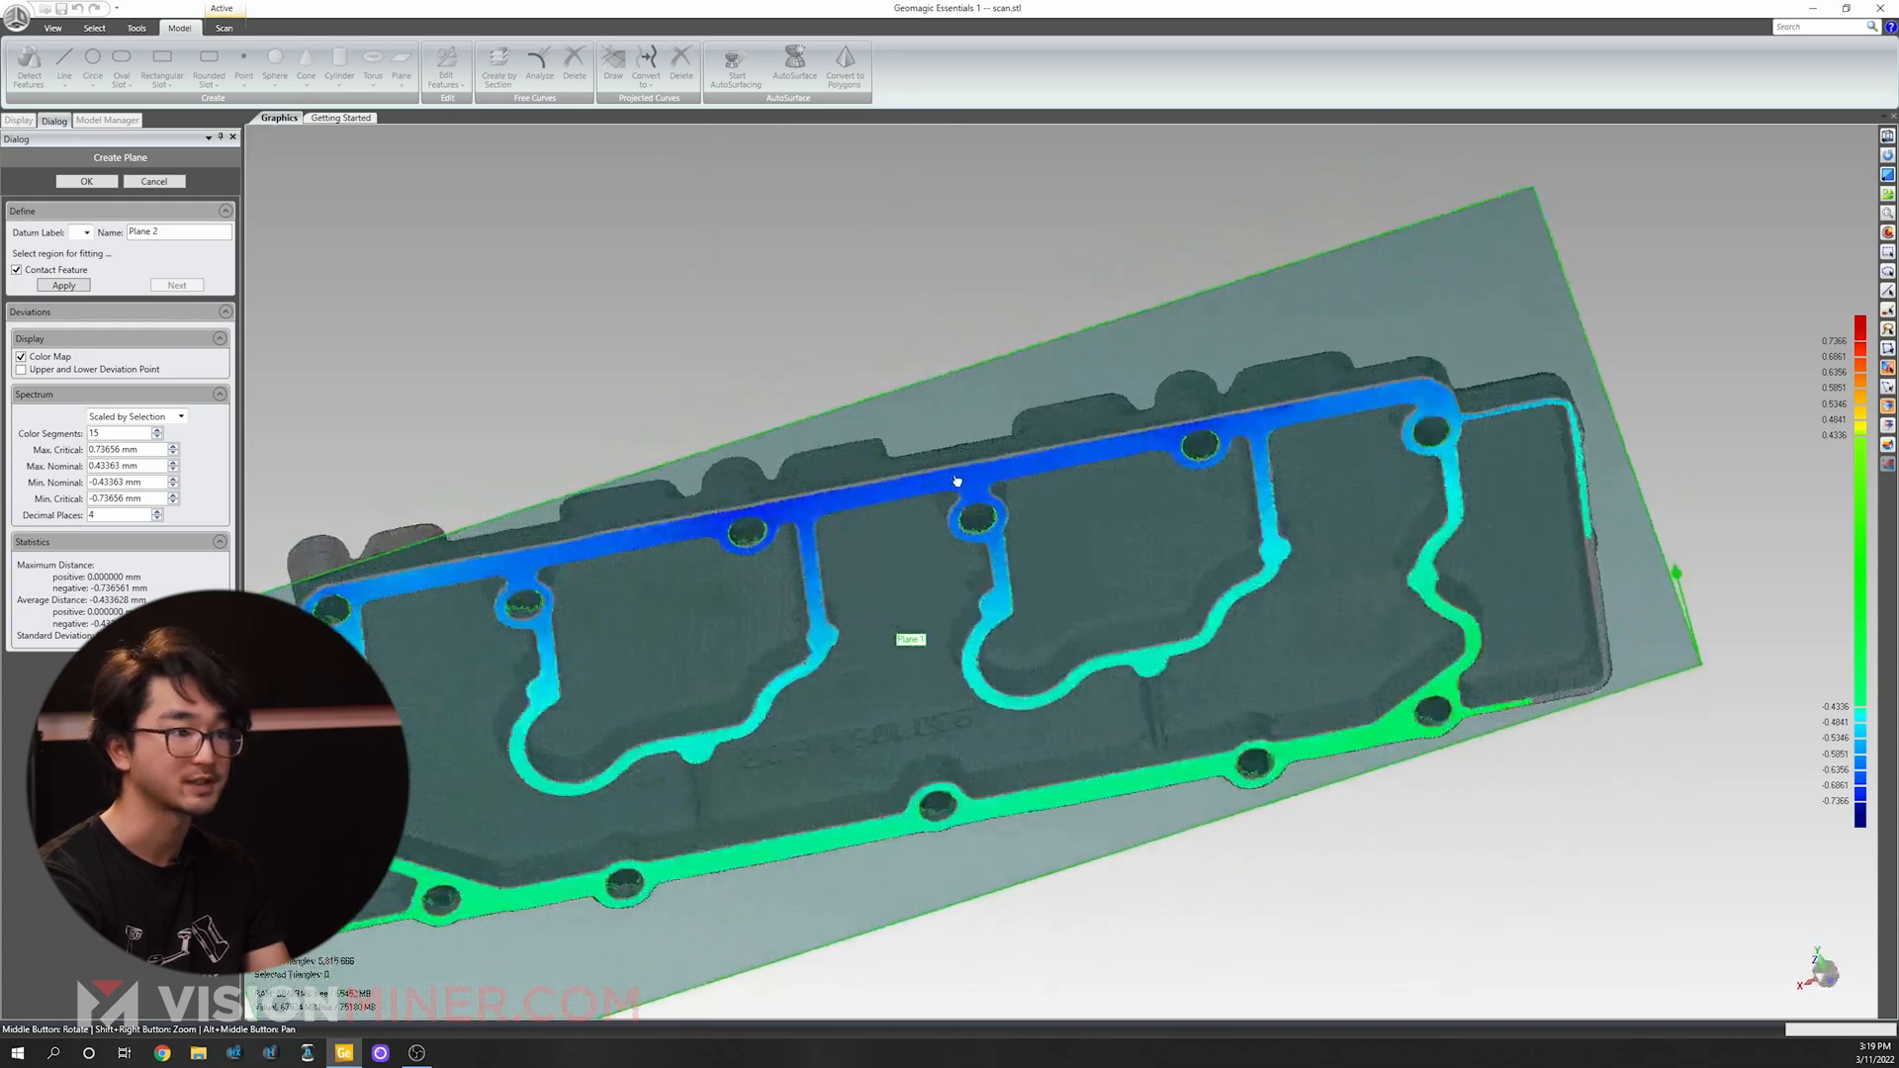
middle_click_drag(936, 547, 1004, 348)
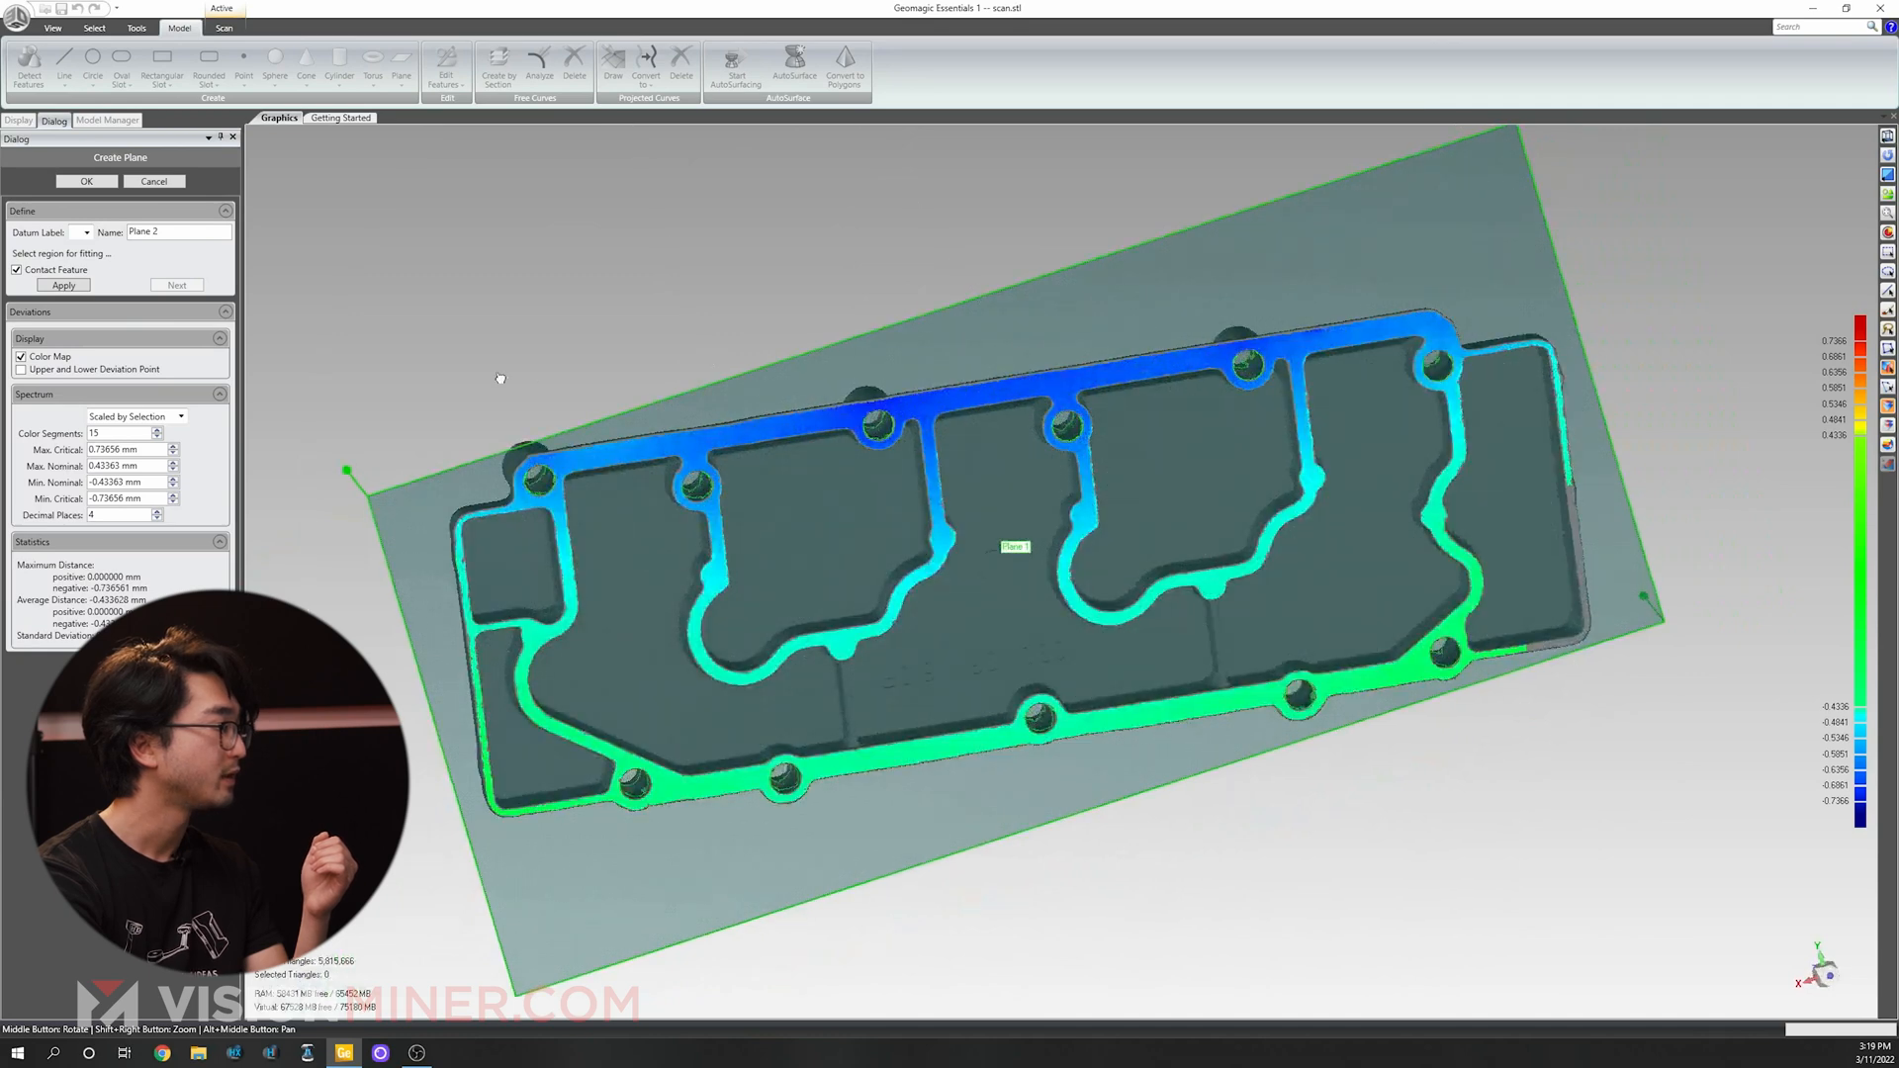
Accept the fitted gasket-face plane and close the Create Plane command.
left_click(65, 285)
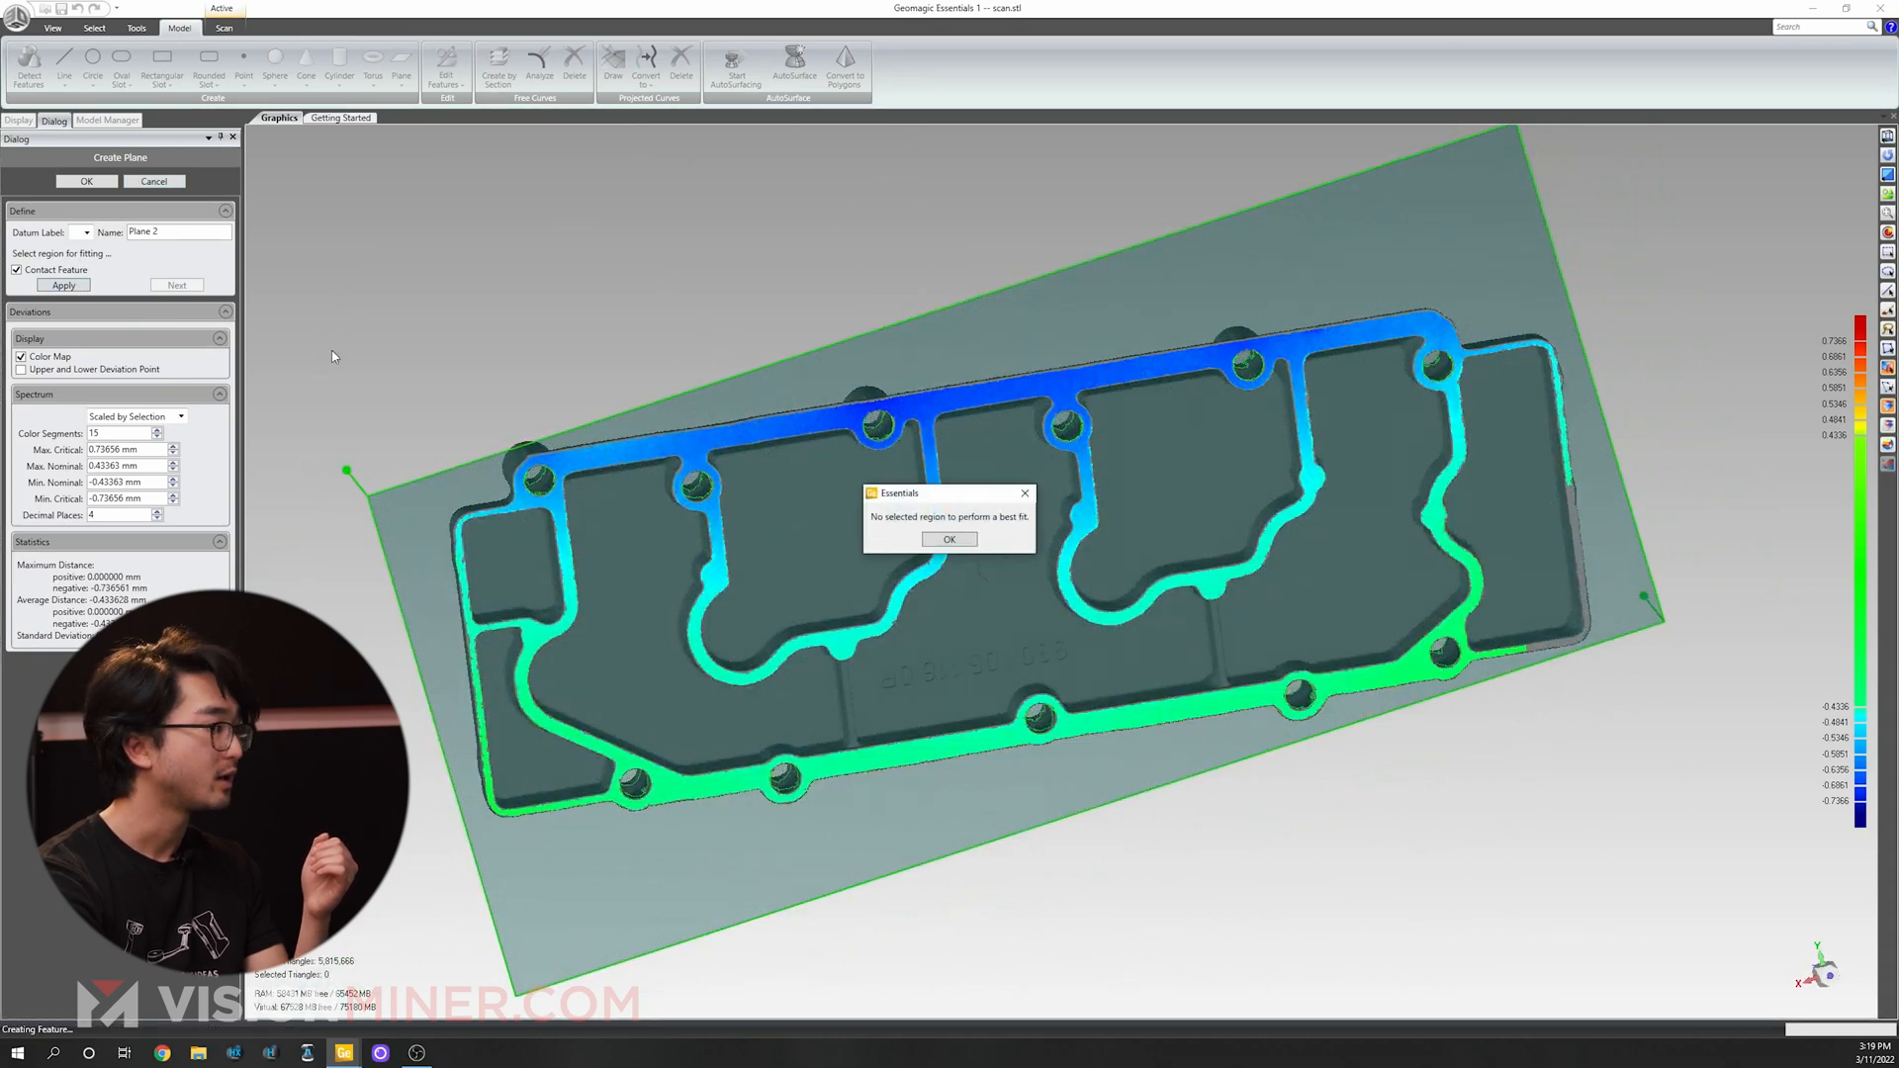
left_click(950, 540)
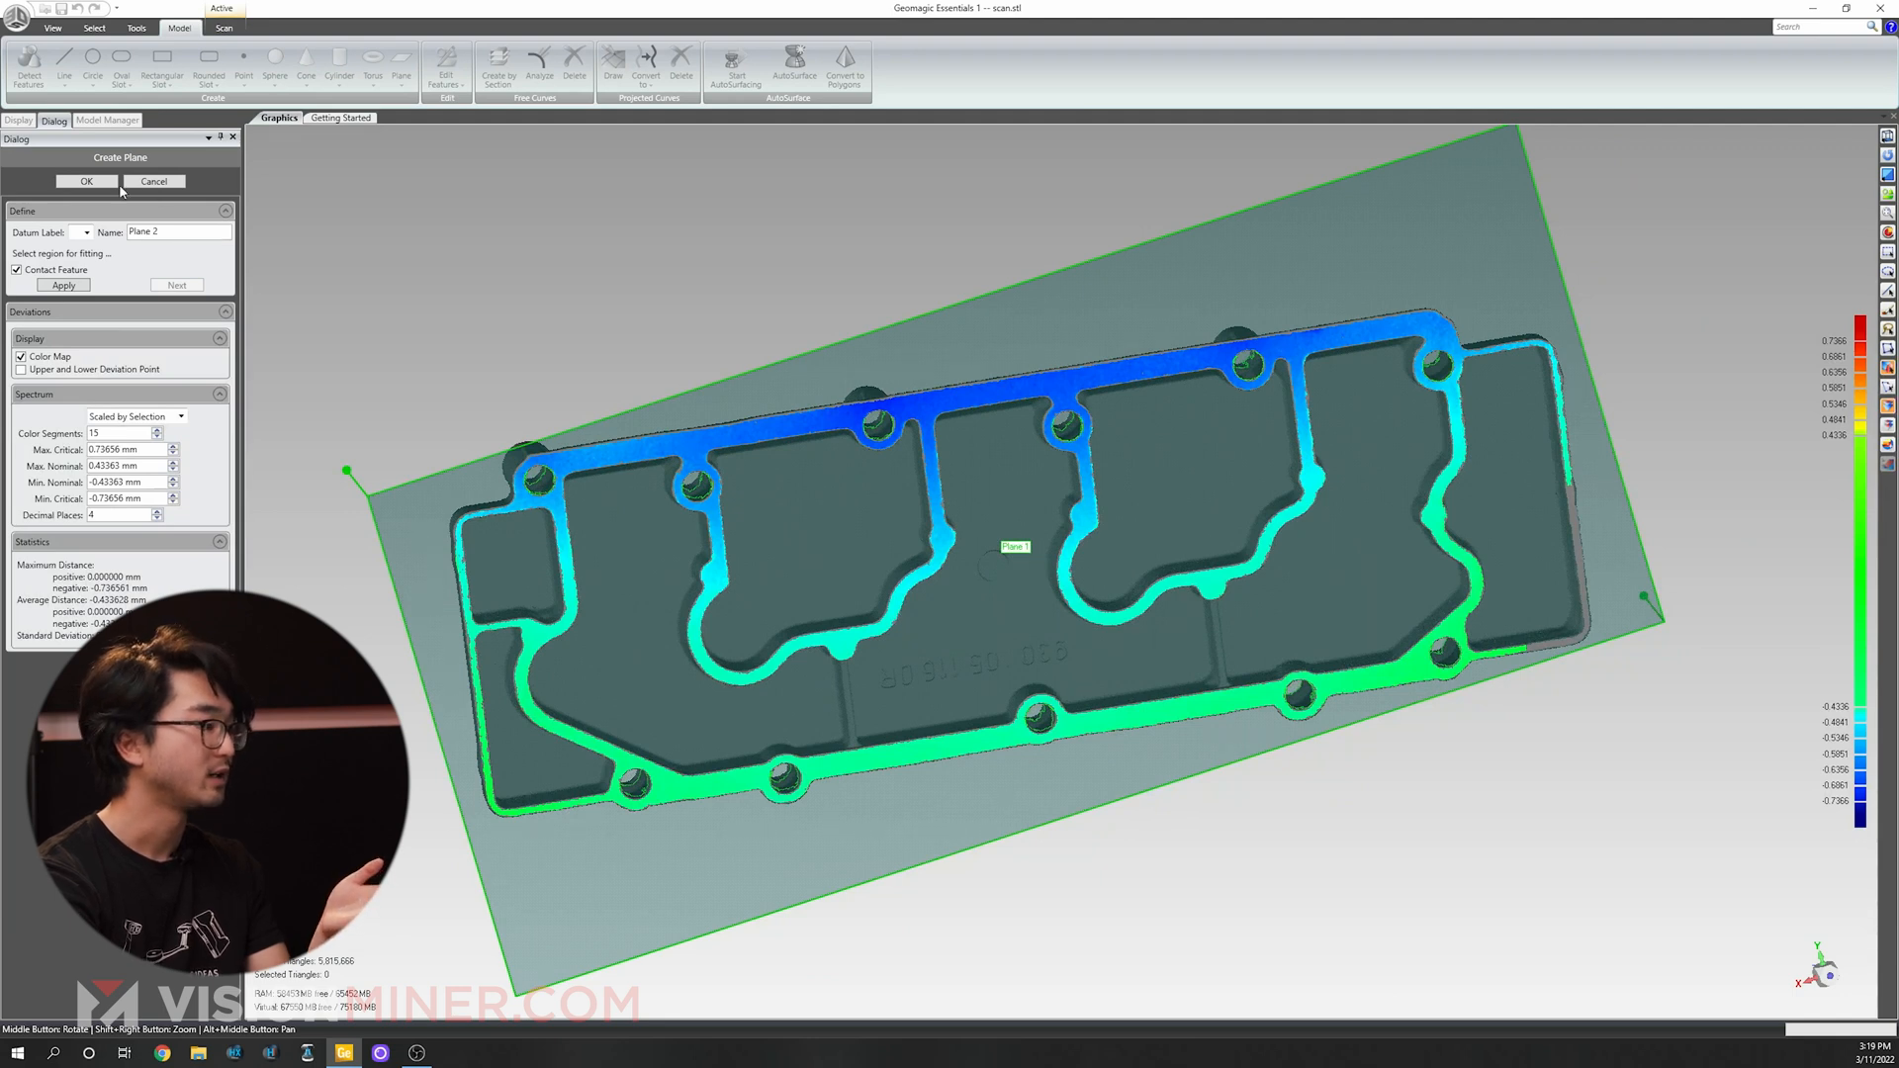
left_click(87, 182)
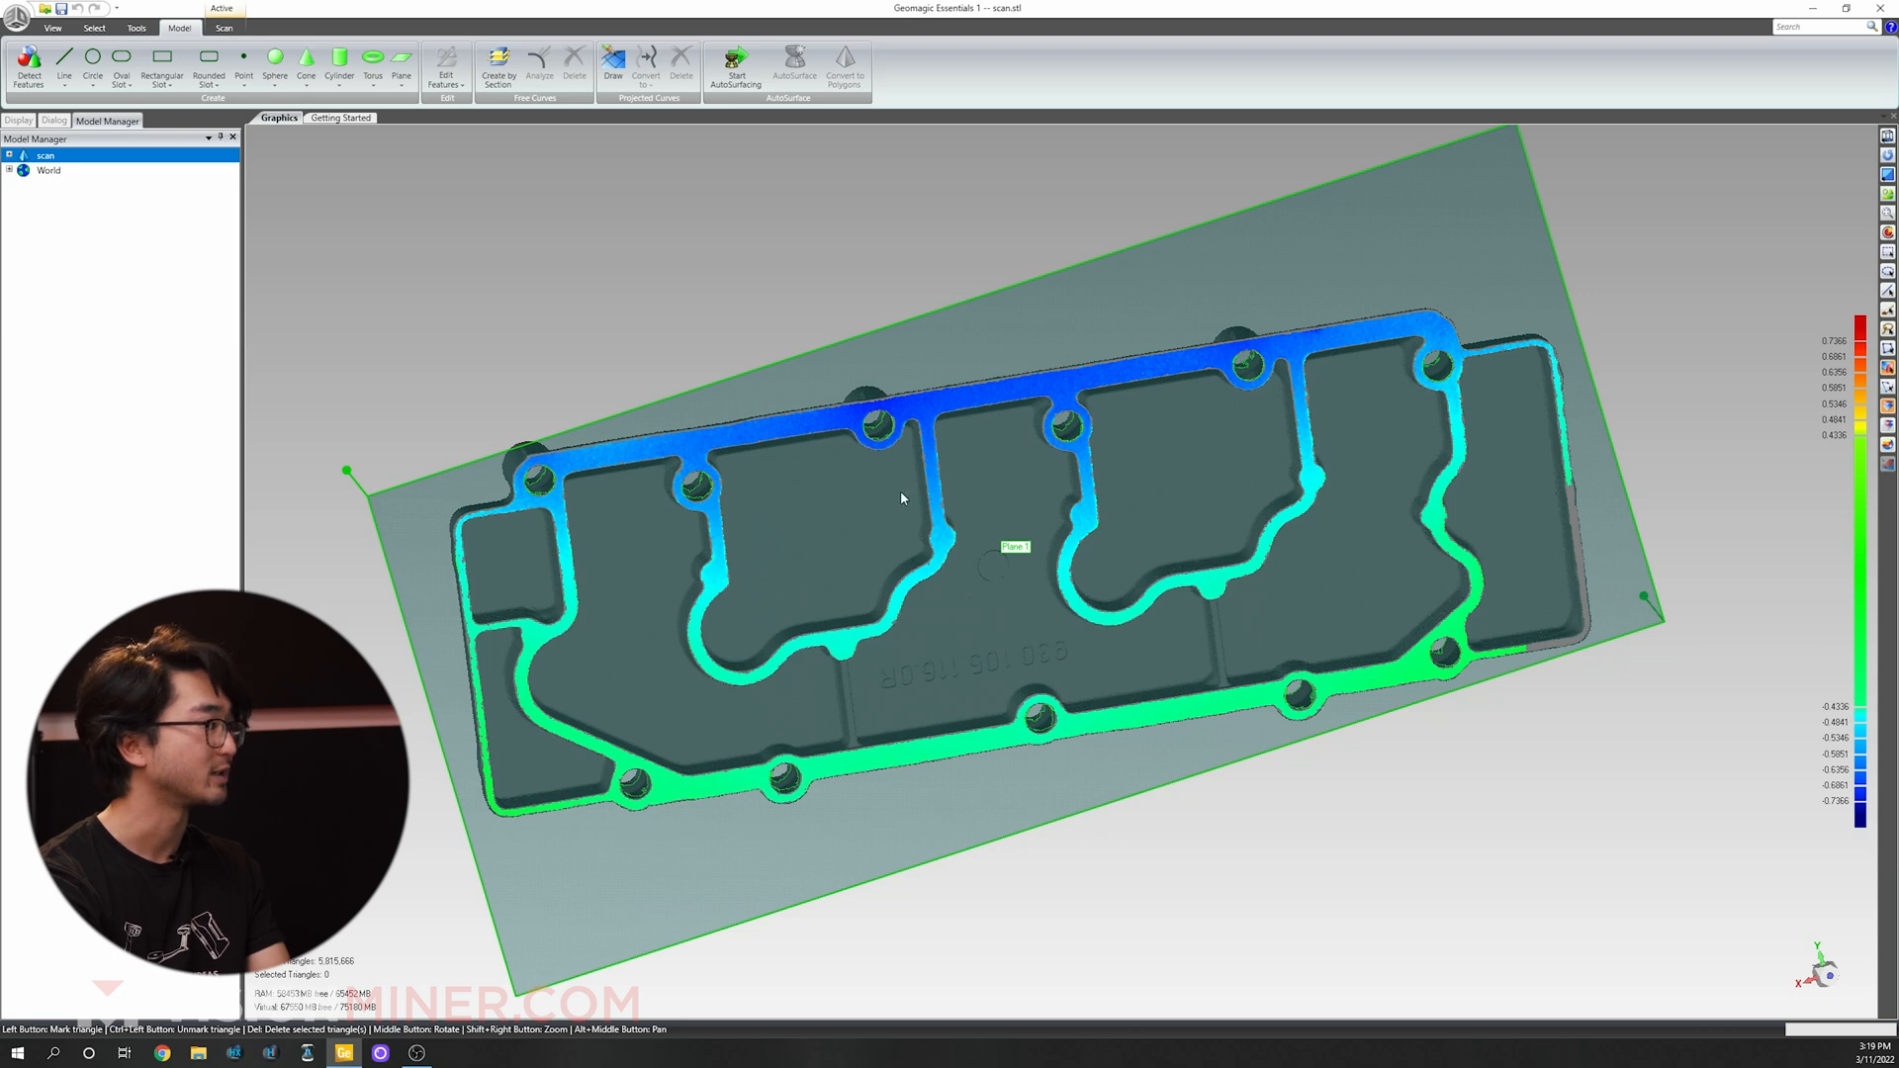
Select the new plane under the scan's features and examine its alignment from the ribbed side of the cover.
left_click(9, 155)
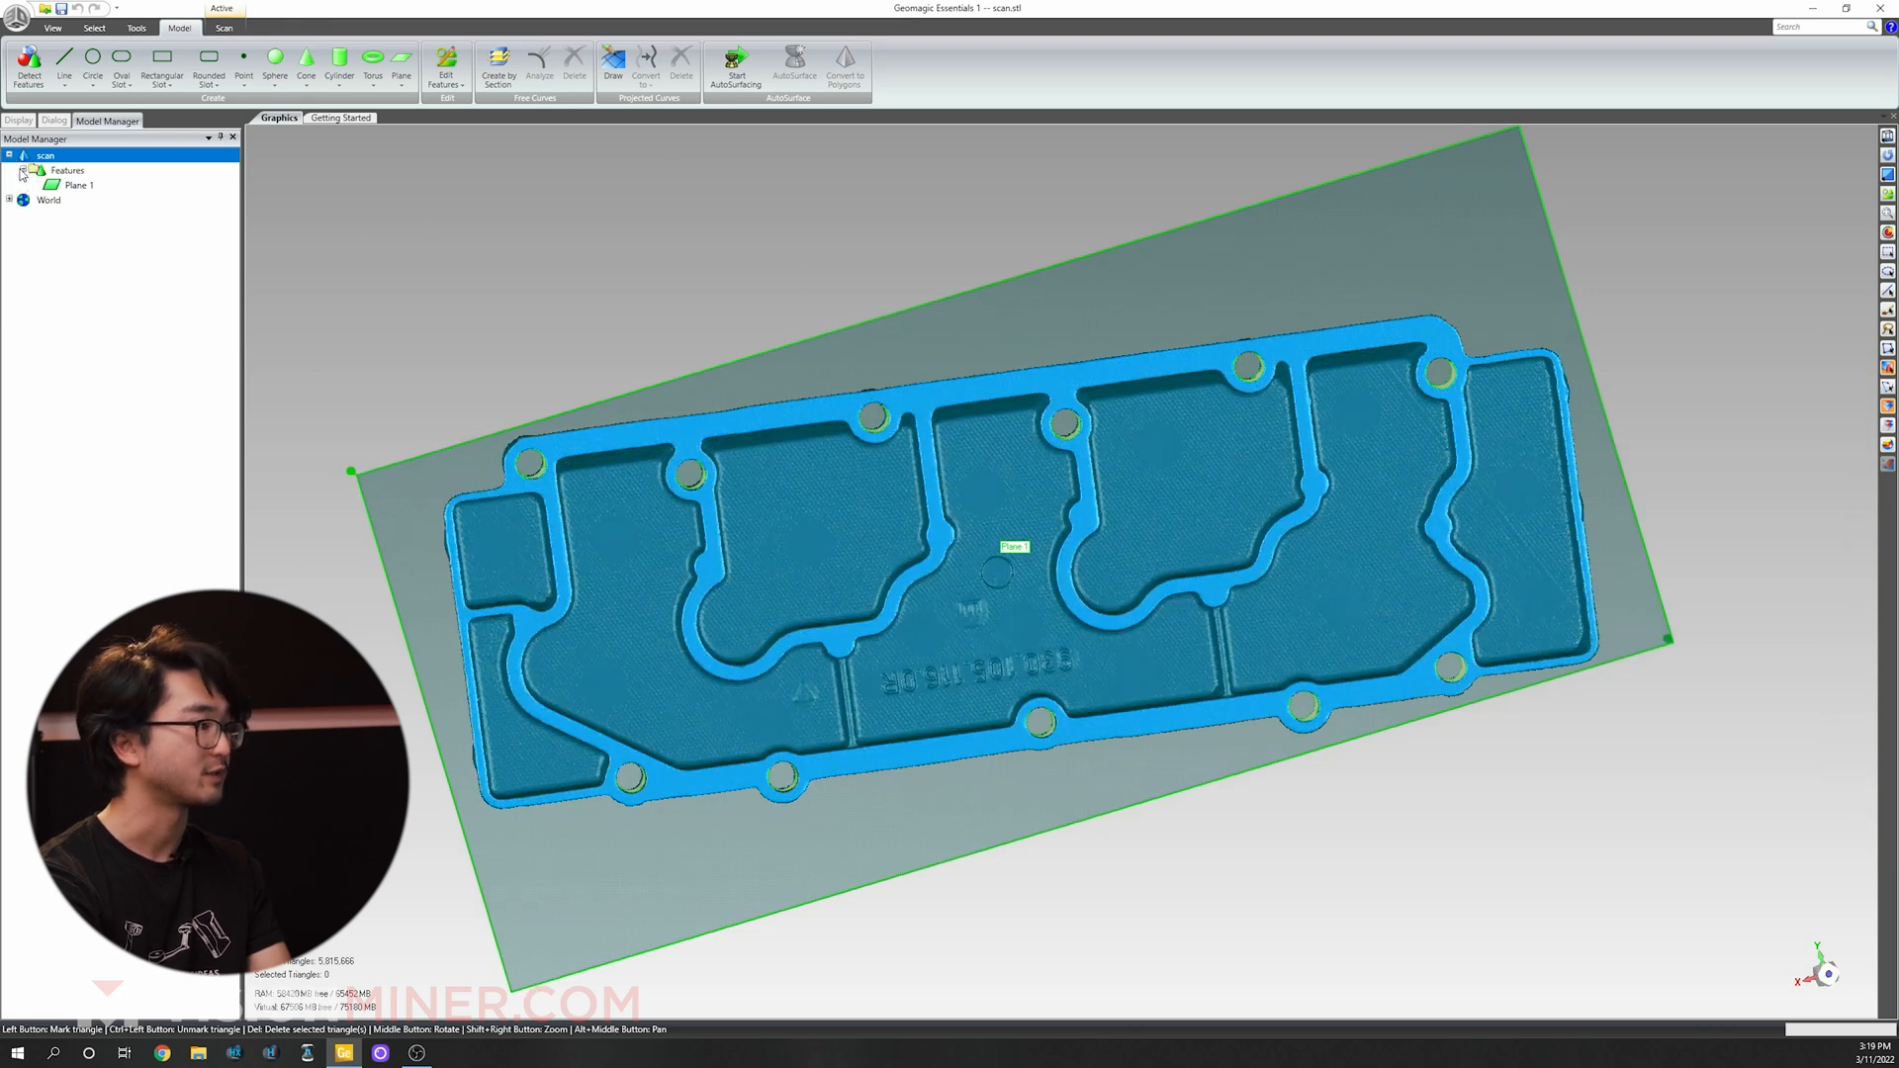
left_click(77, 187)
middle_click_drag(1066, 463, 1175, 625)
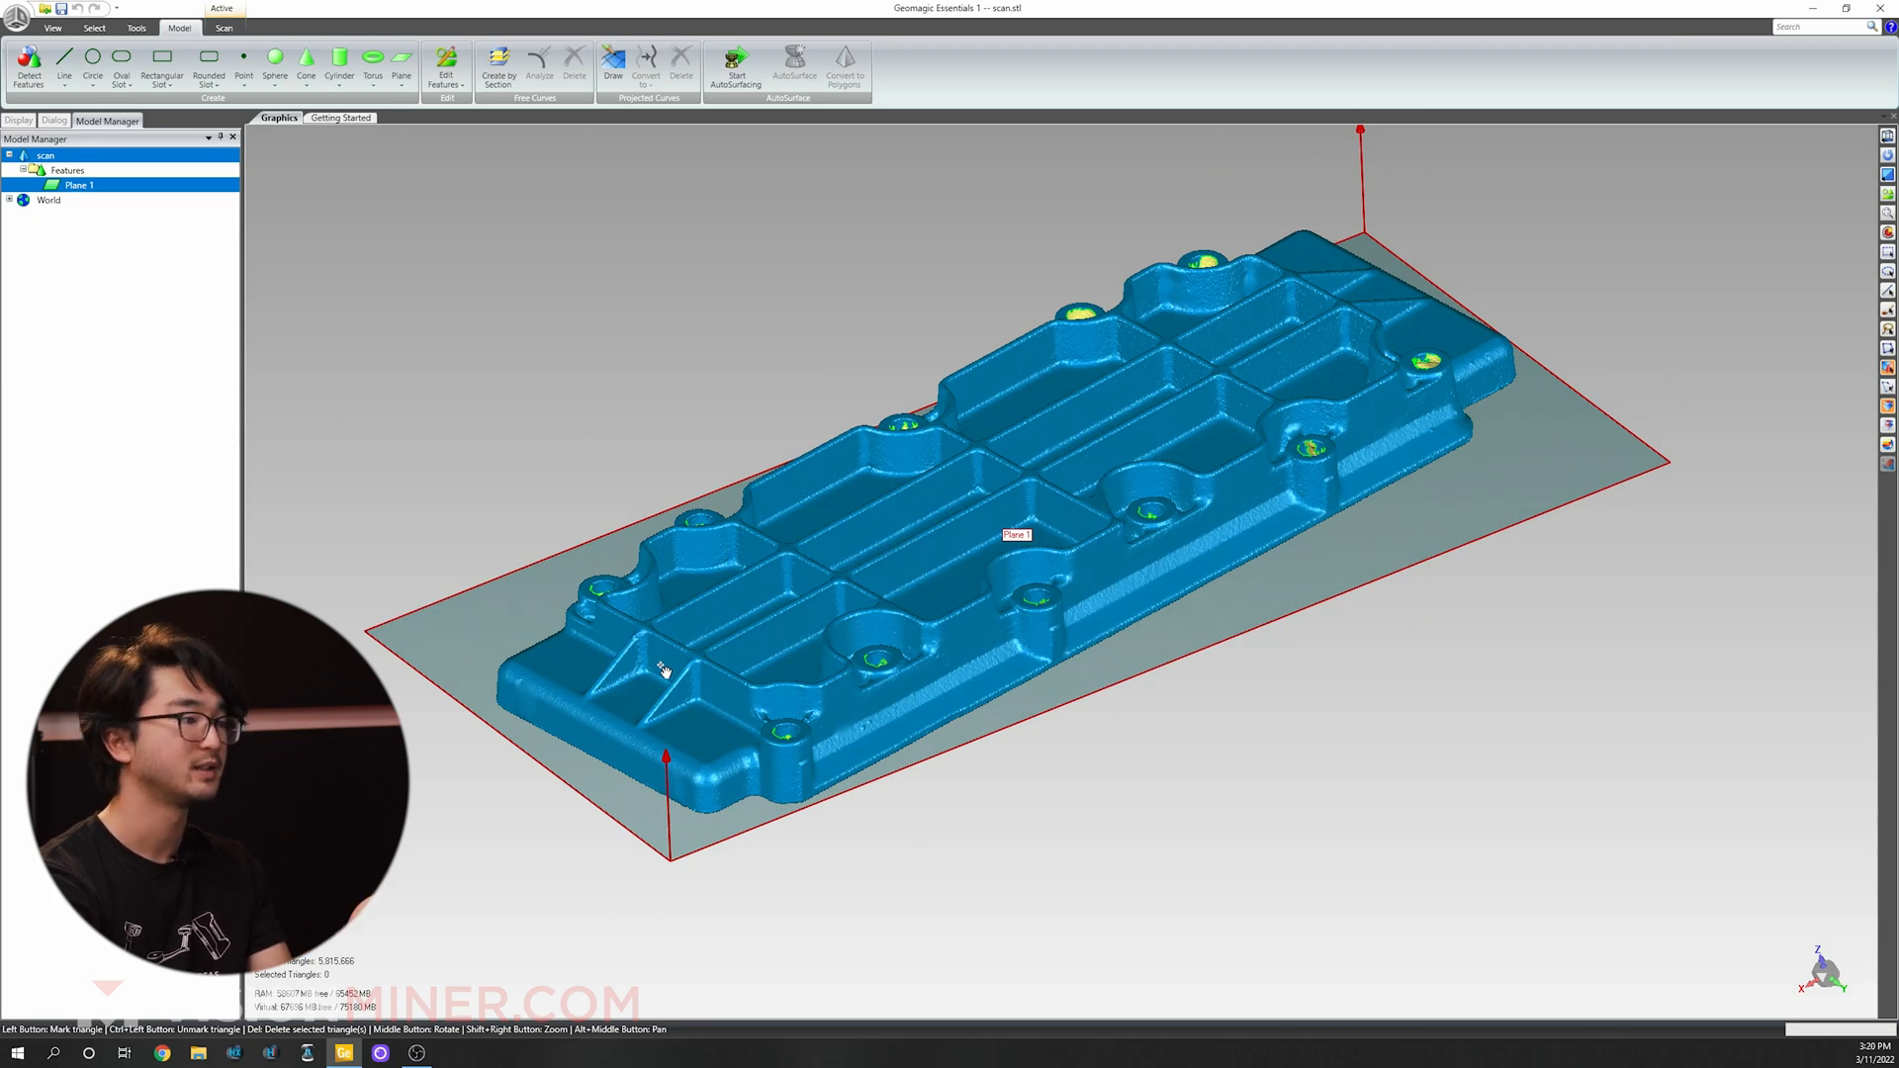
middle_click_drag(899, 551, 809, 666)
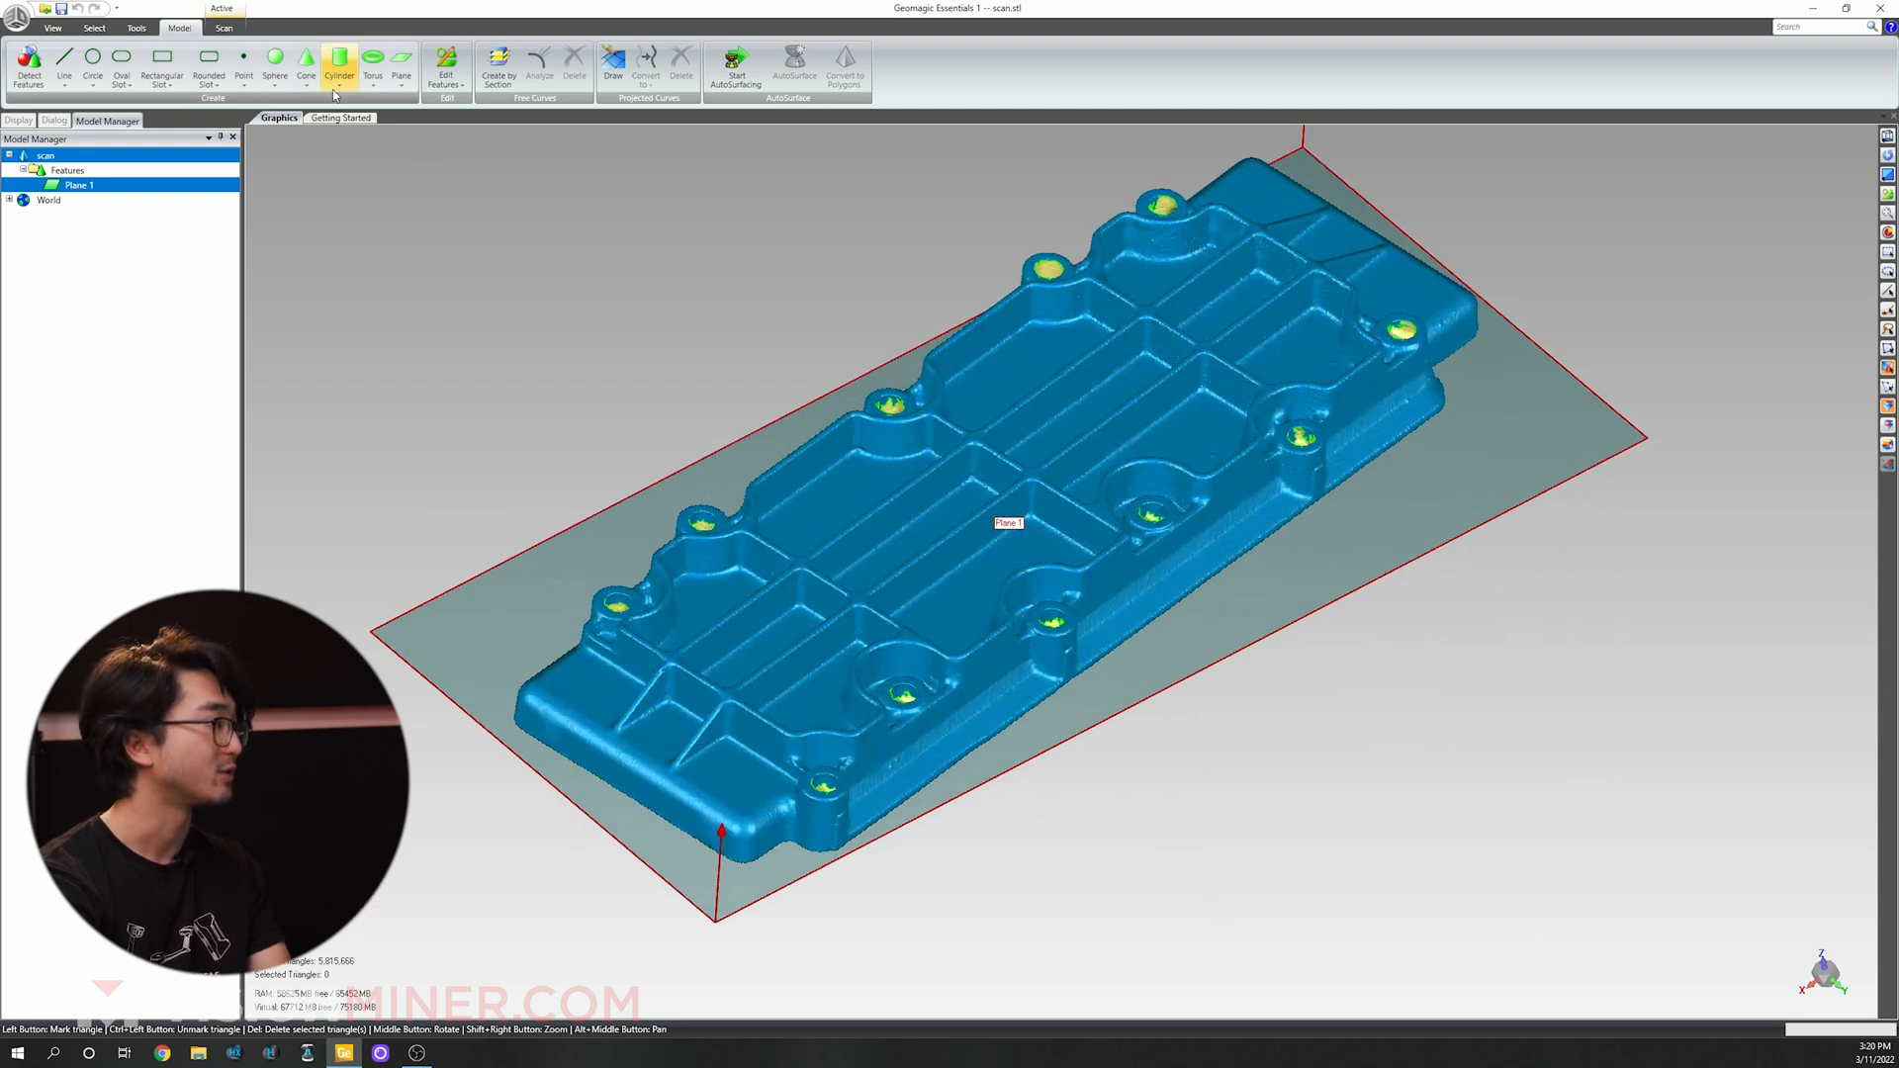
scroll(475, 75, "up", 2)
left_click(492, 87)
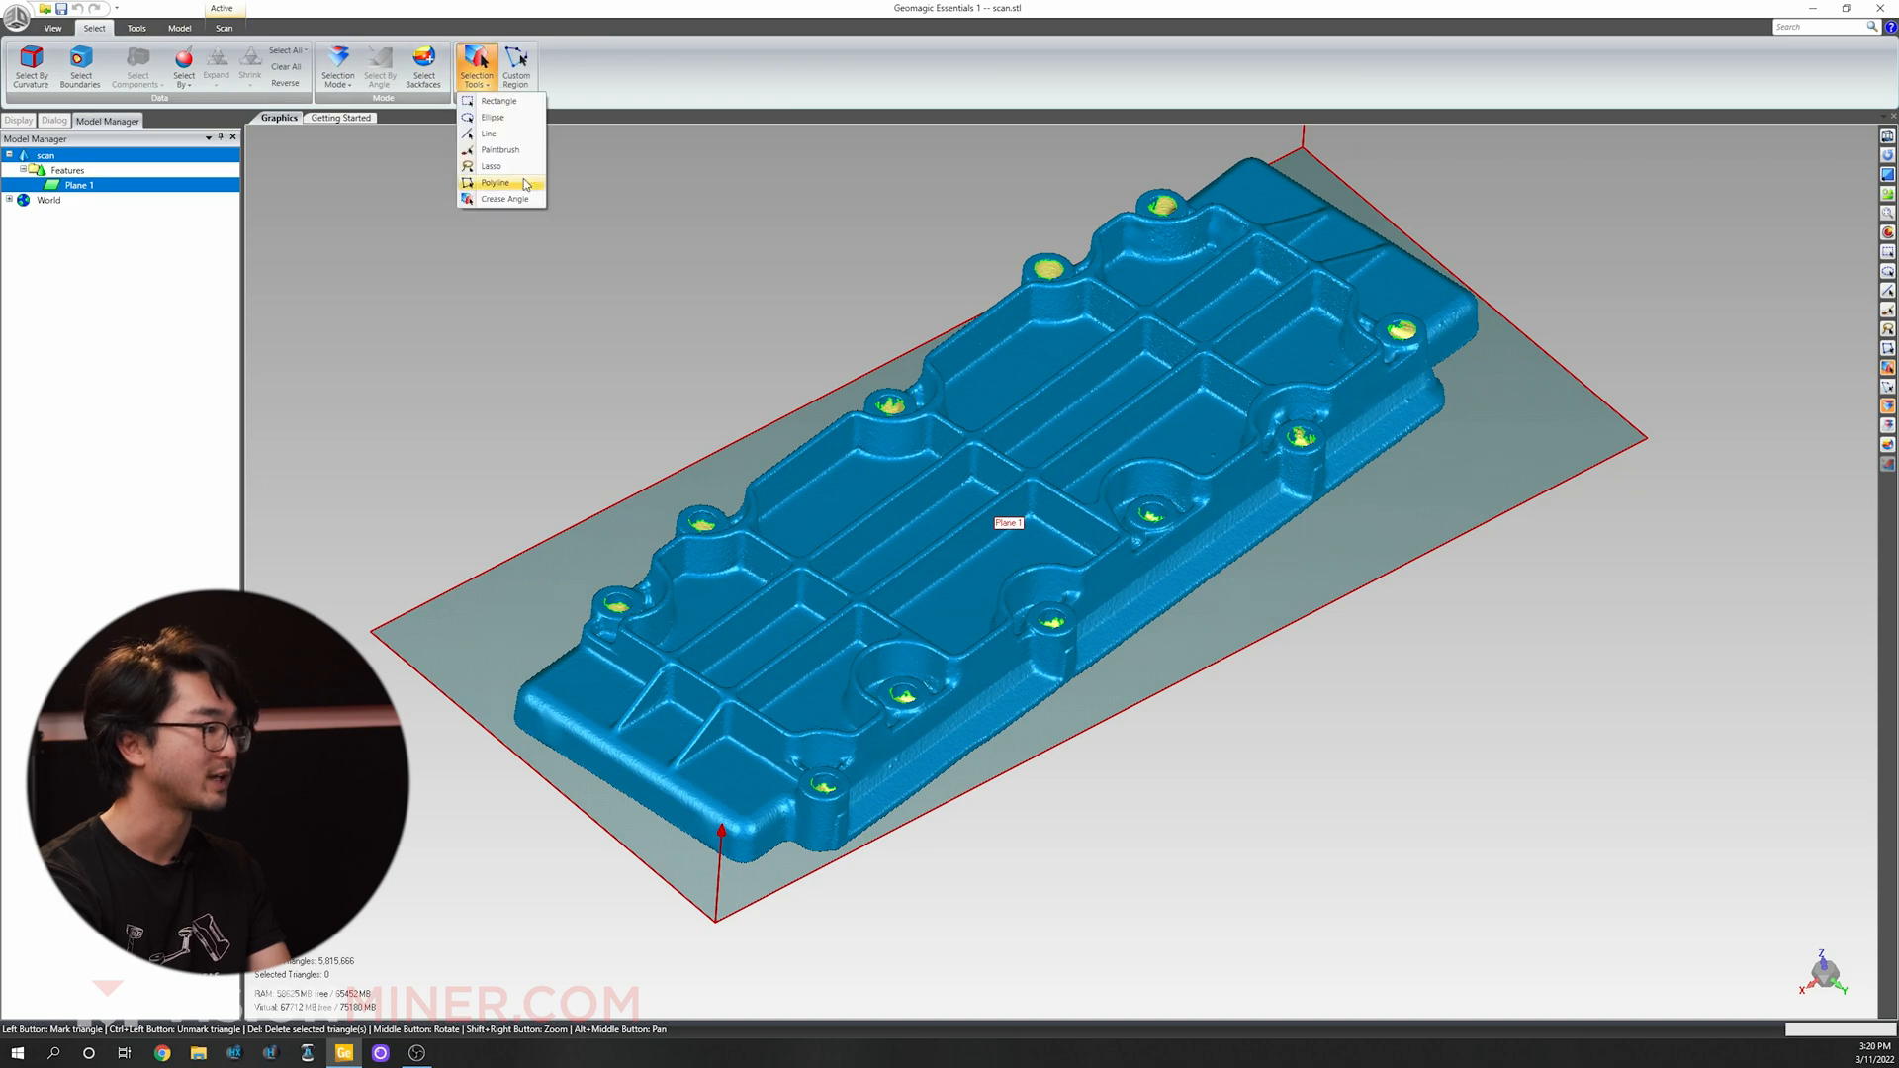
left_click(517, 201)
middle_click_drag(822, 754, 754, 644)
scroll(751, 643, "up", 4)
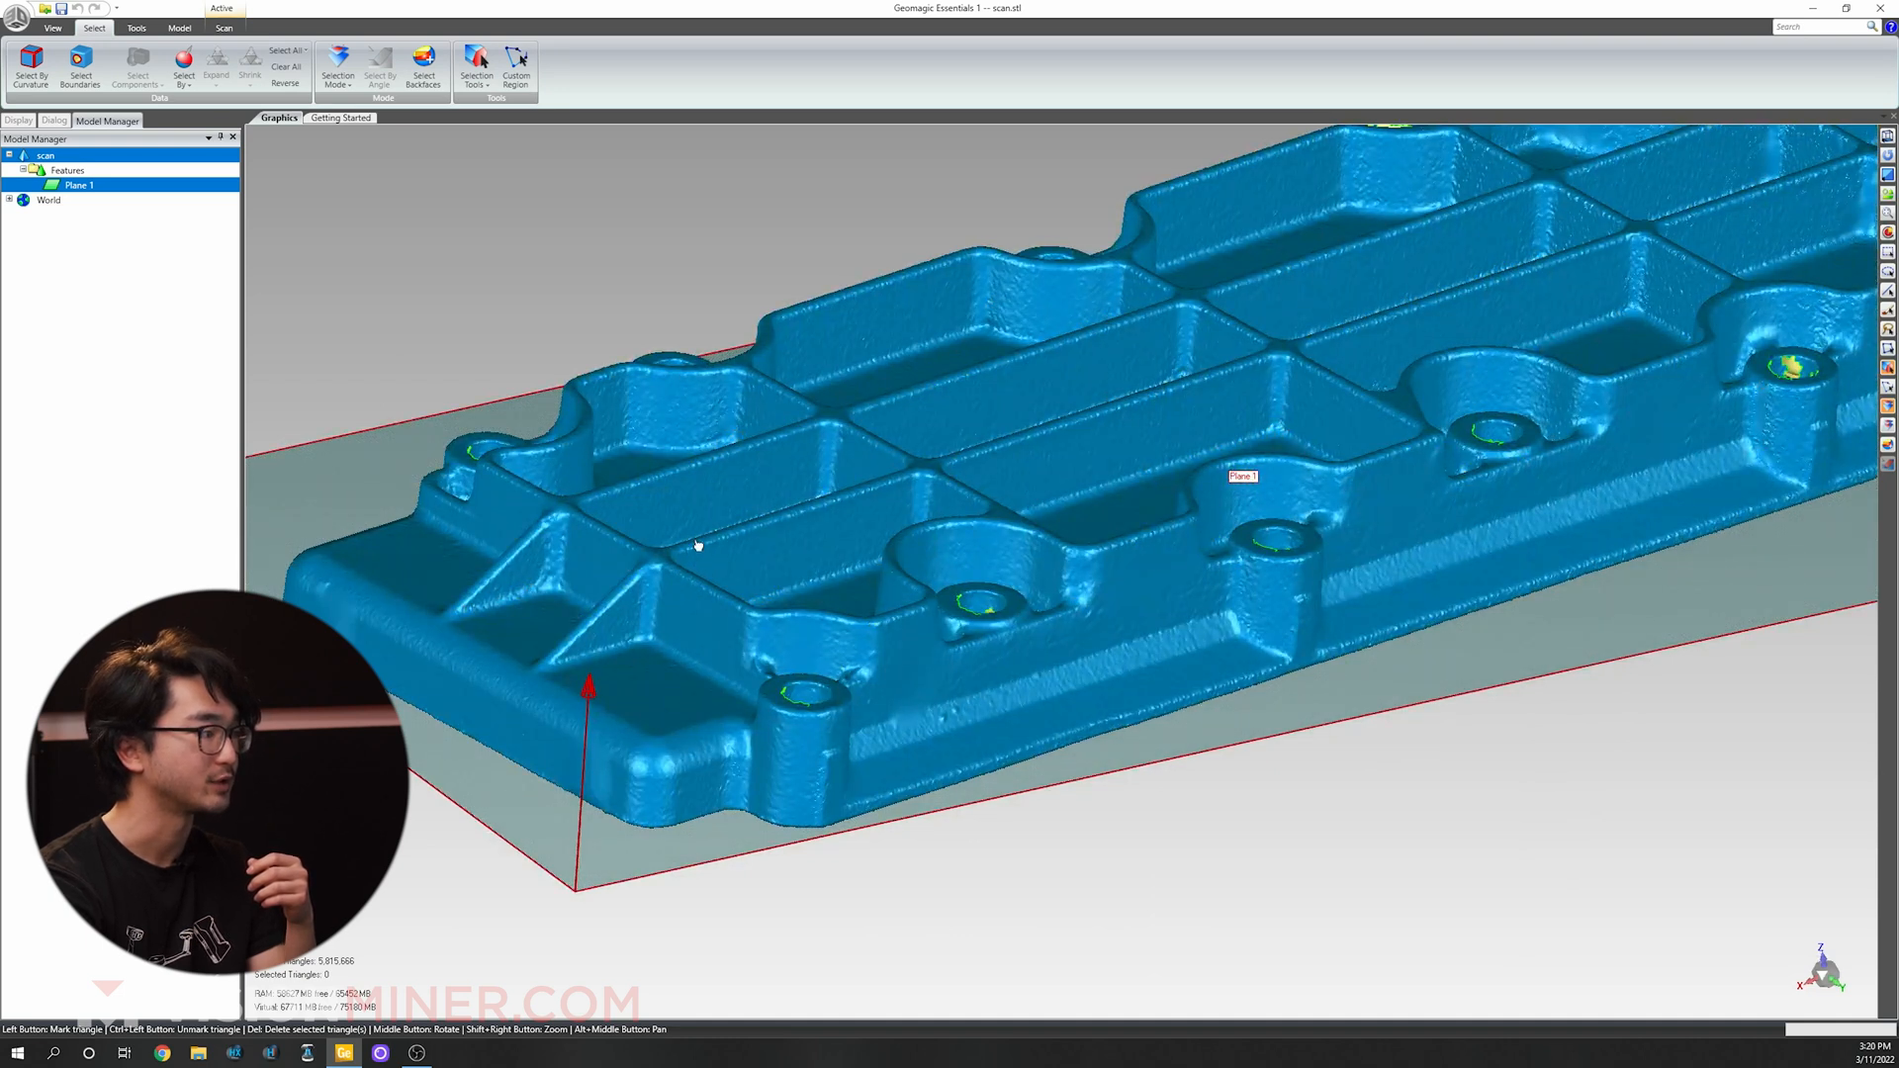
middle_click_drag(698, 521, 1020, 712)
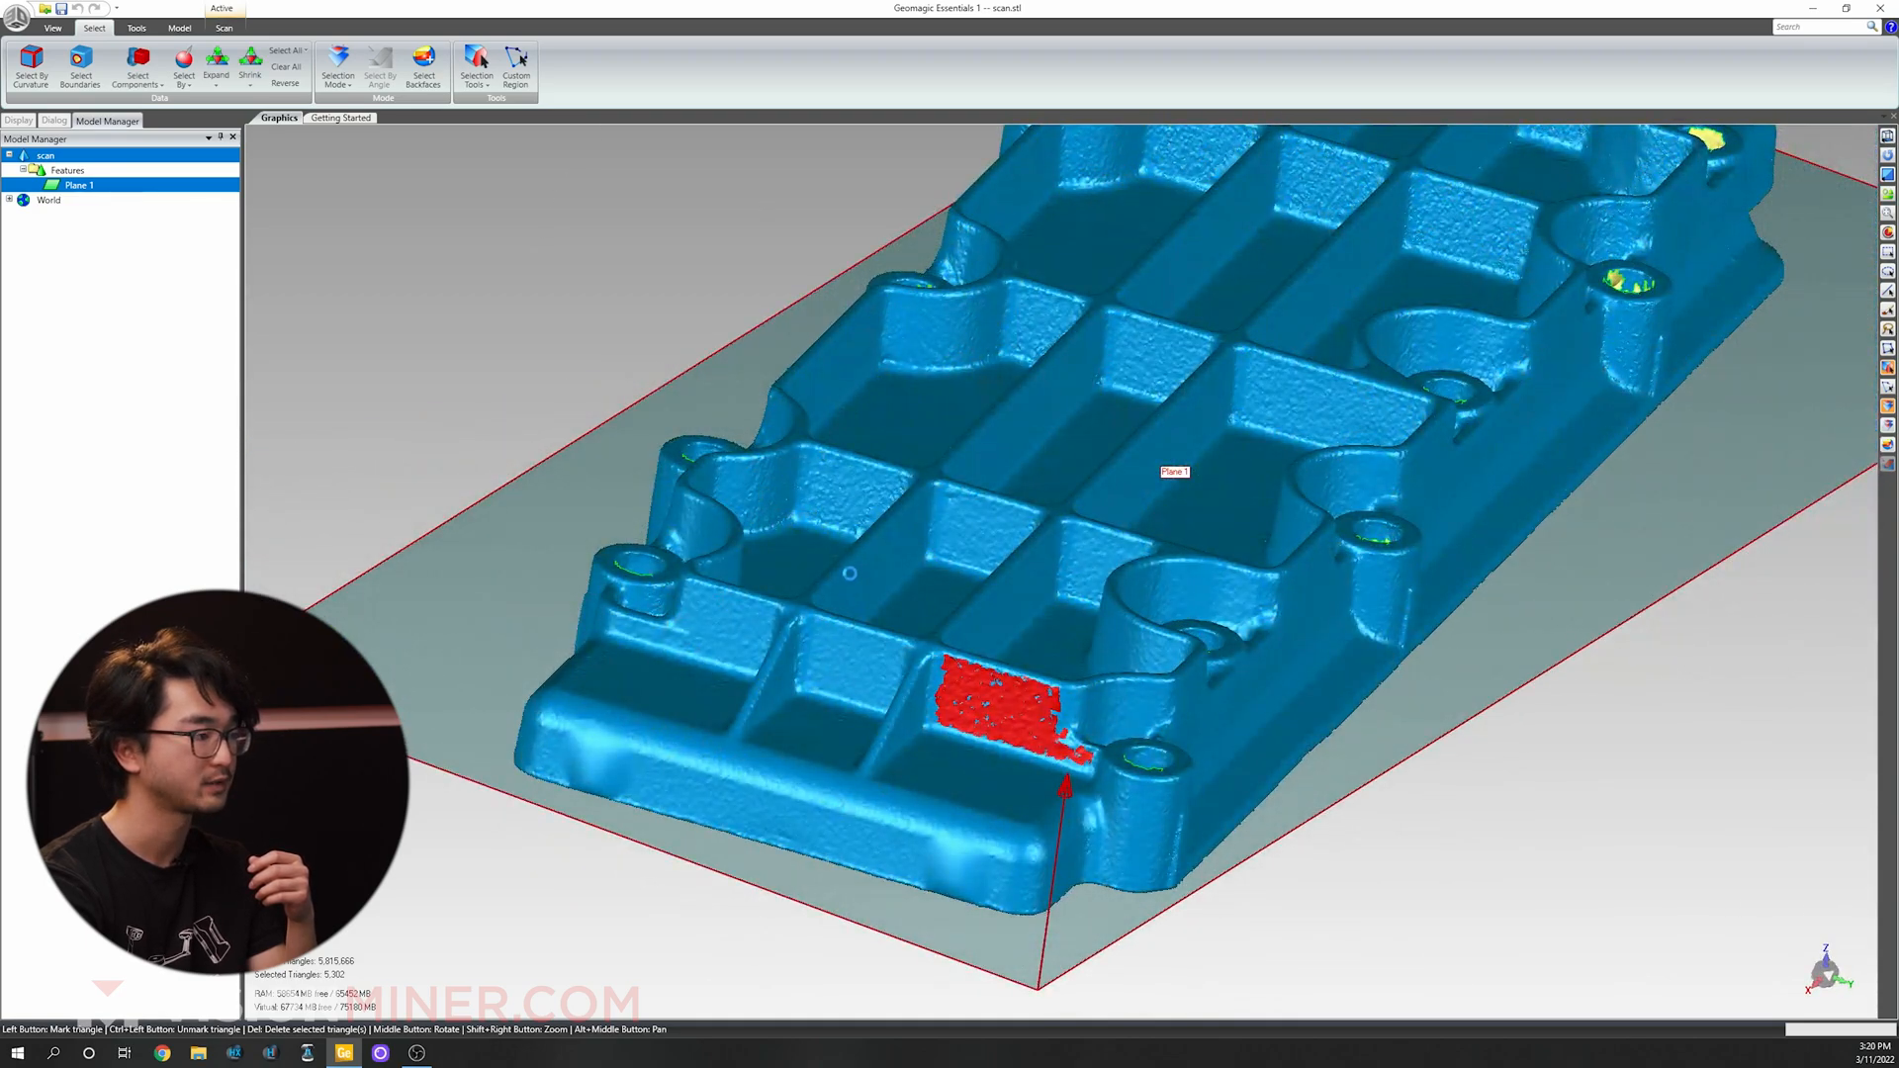
key("ctrl+c")
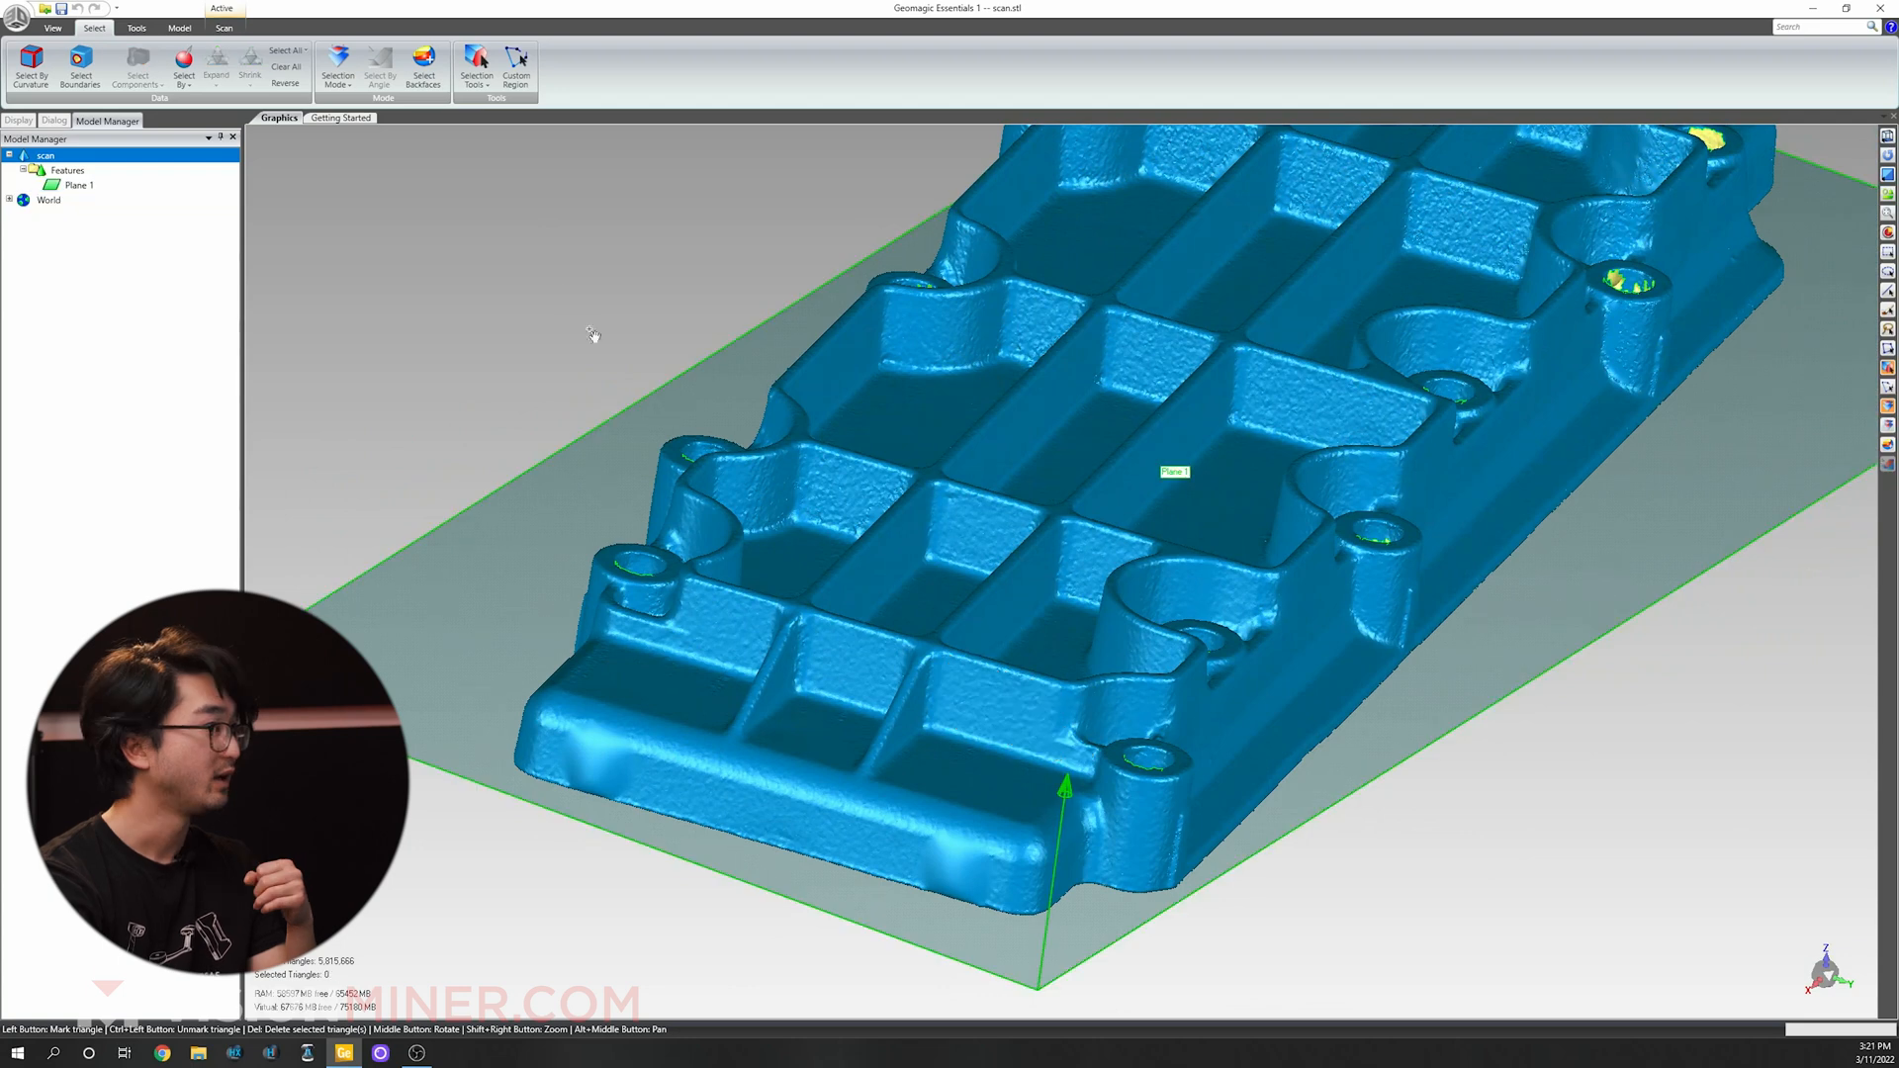
Select the wall panel beside the corner bolt boss at the cover's ribbed end with the Paintbrush selection tool.
left_click(147, 30)
left_click(177, 29)
left_click(97, 29)
left_click(472, 85)
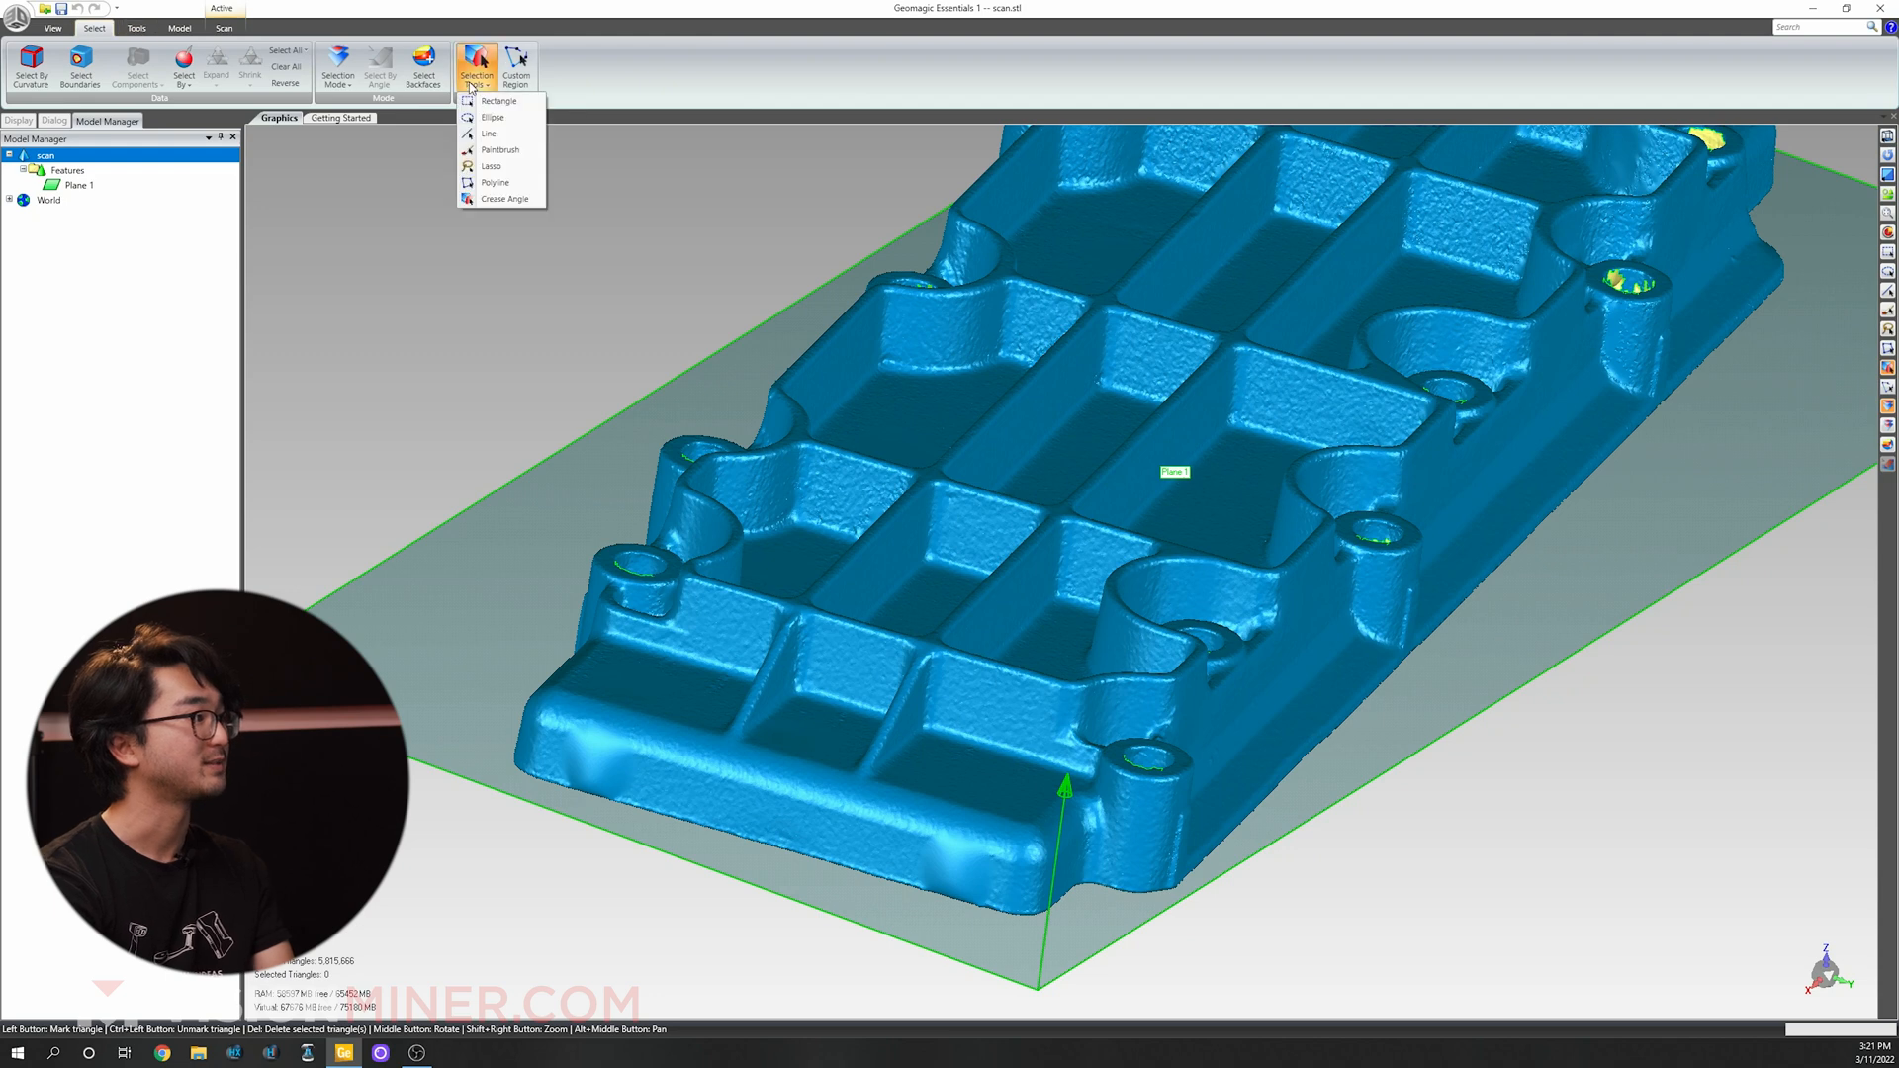
left_click(515, 152)
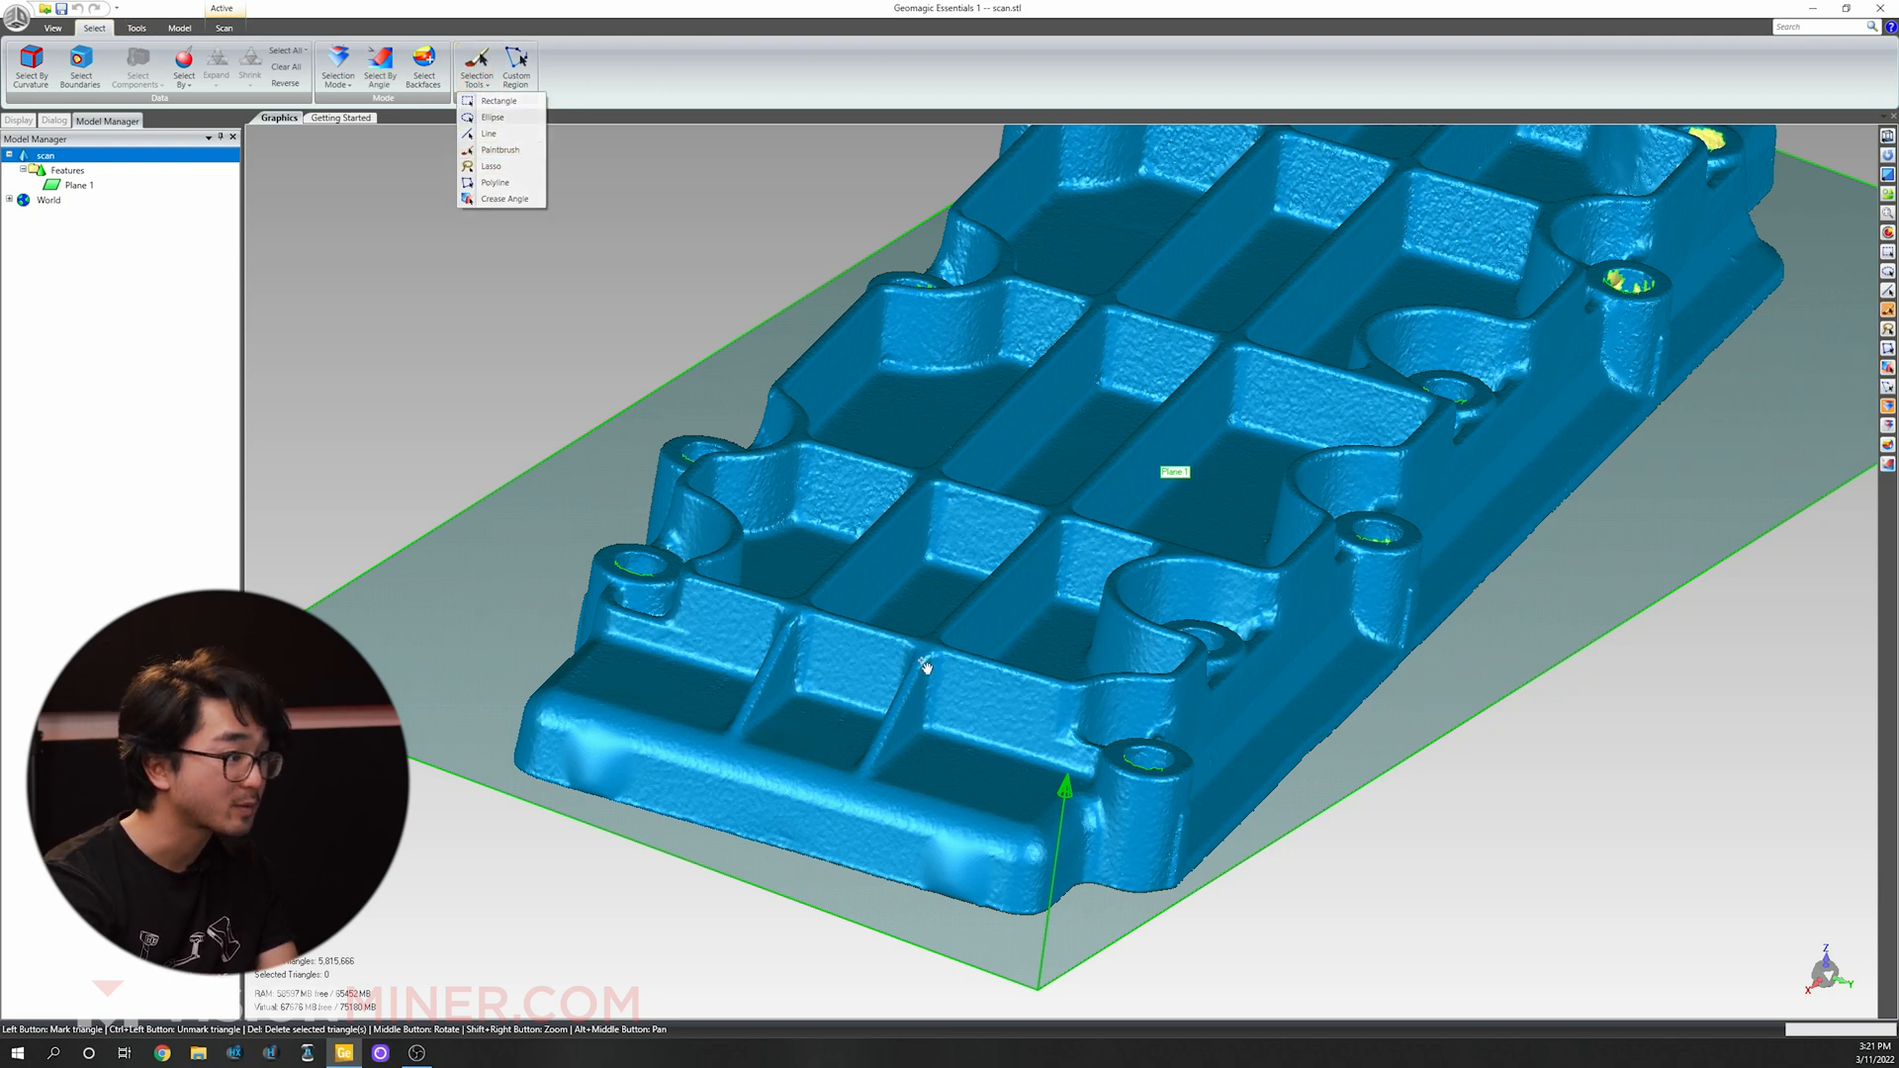
mouse_move(950, 721)
left_mouse_down()
mouse_move(1006, 742)
mouse_move(959, 706)
mouse_move(1002, 716)
left_mouse_up()
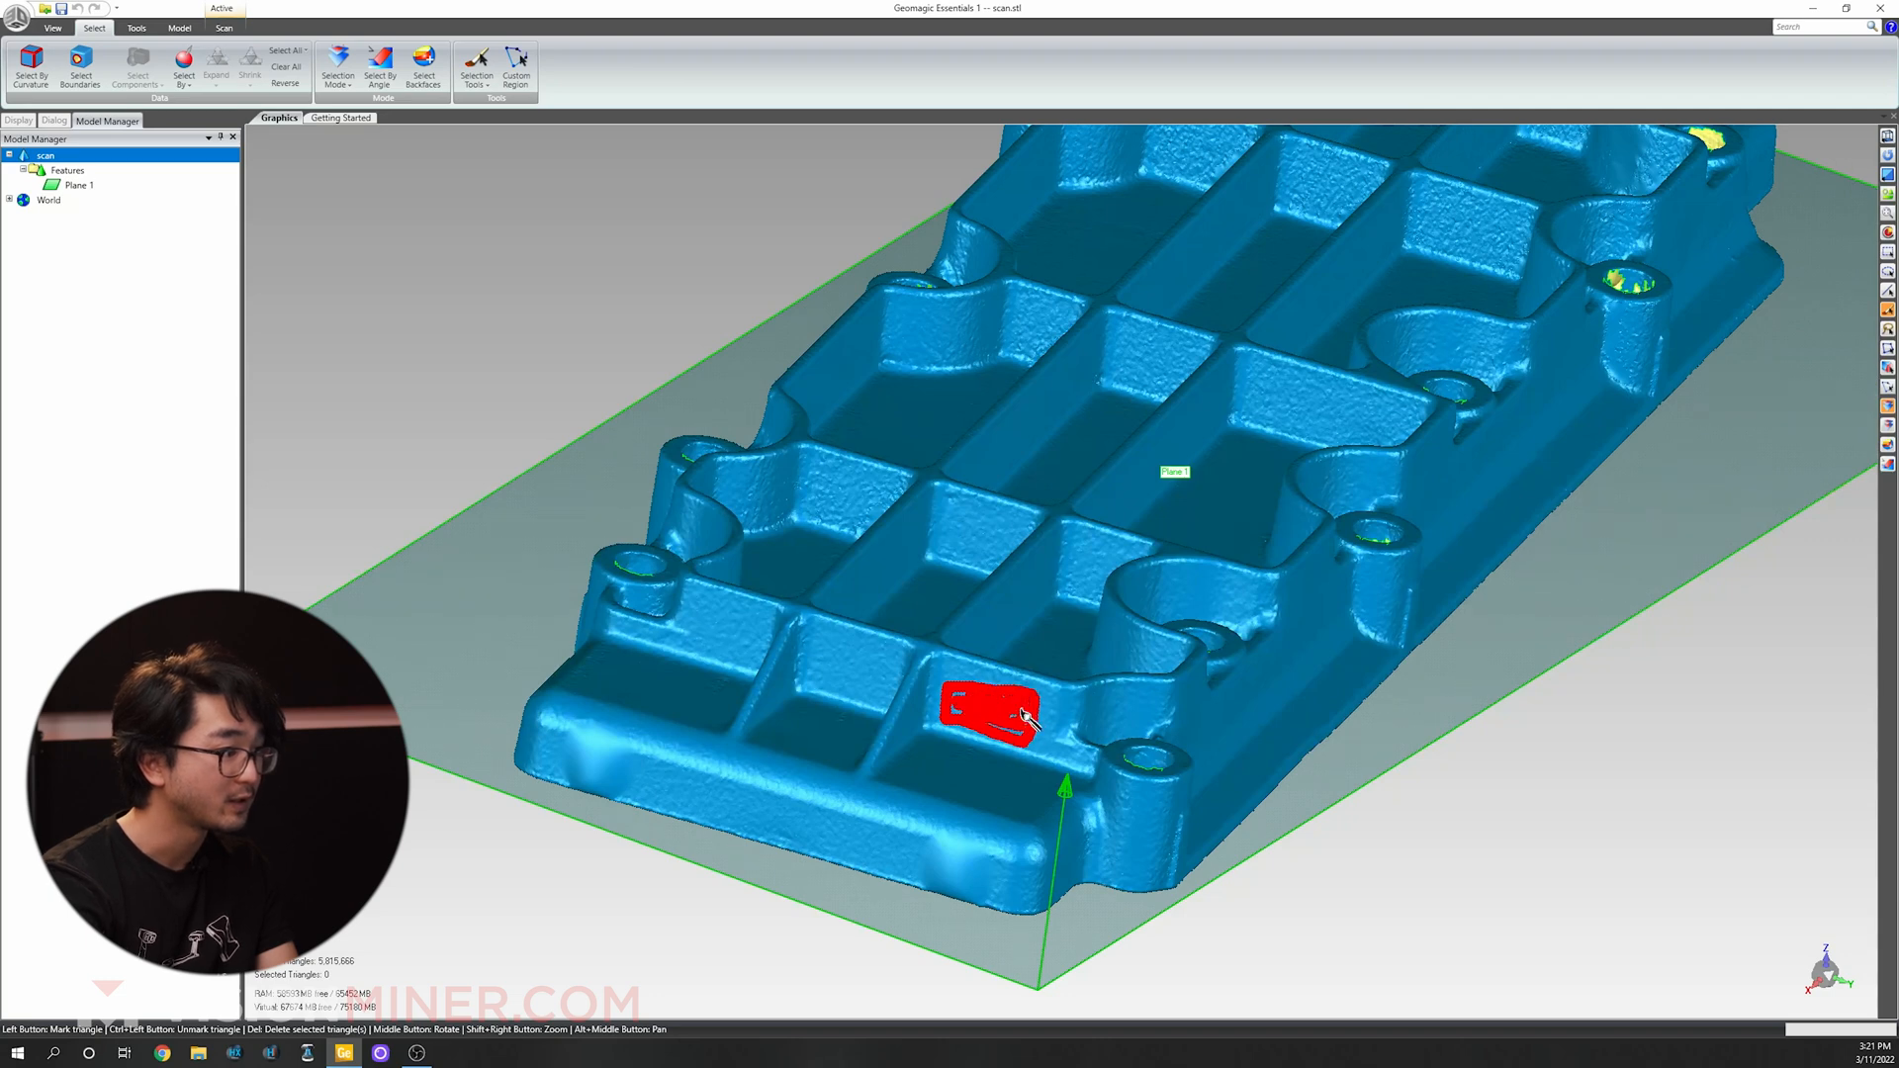
left_click_drag(1056, 704, 1044, 749)
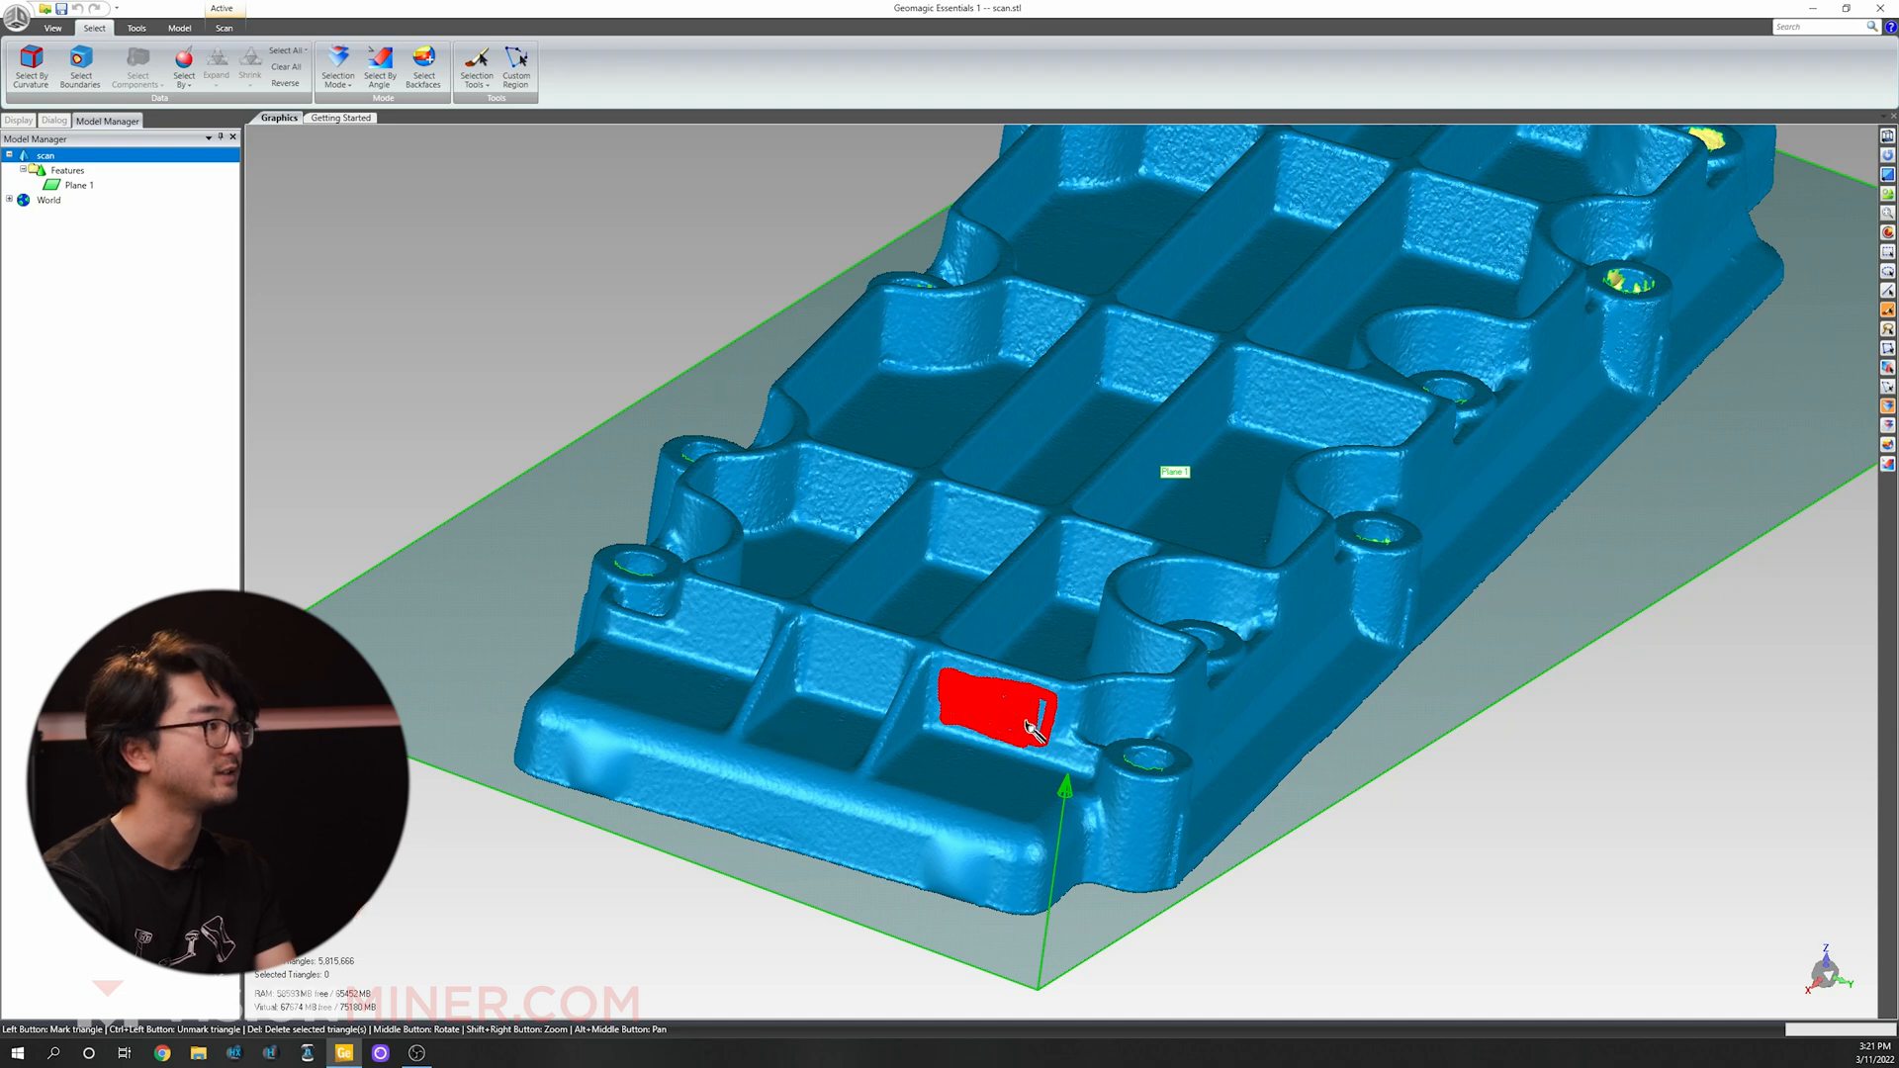
left_click_drag(1042, 732, 1044, 738)
Add the two neighbouring panels of the same end wall, between and beyond the triangular gussets, to the painted selection.
left_click(477, 65)
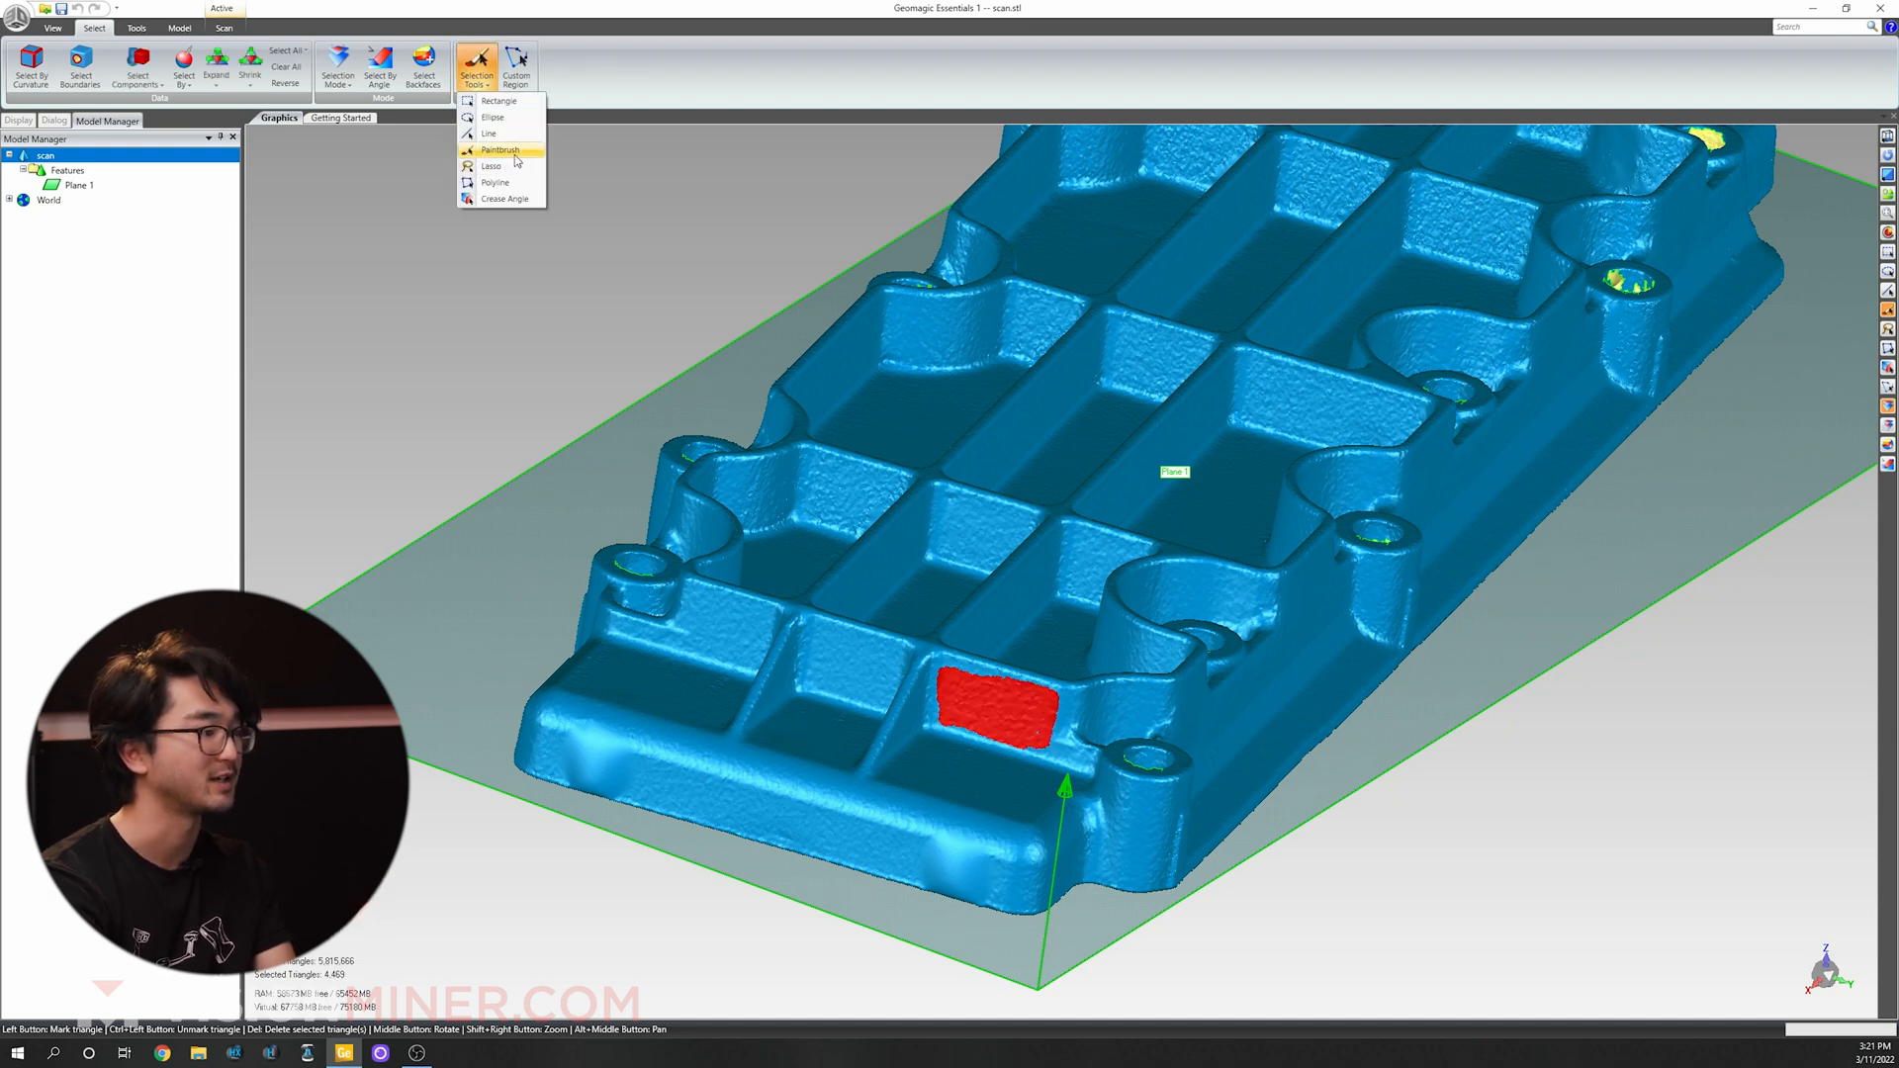
left_click(819, 631)
mouse_move(817, 629)
left_mouse_down()
mouse_move(813, 681)
mouse_move(863, 702)
left_mouse_up()
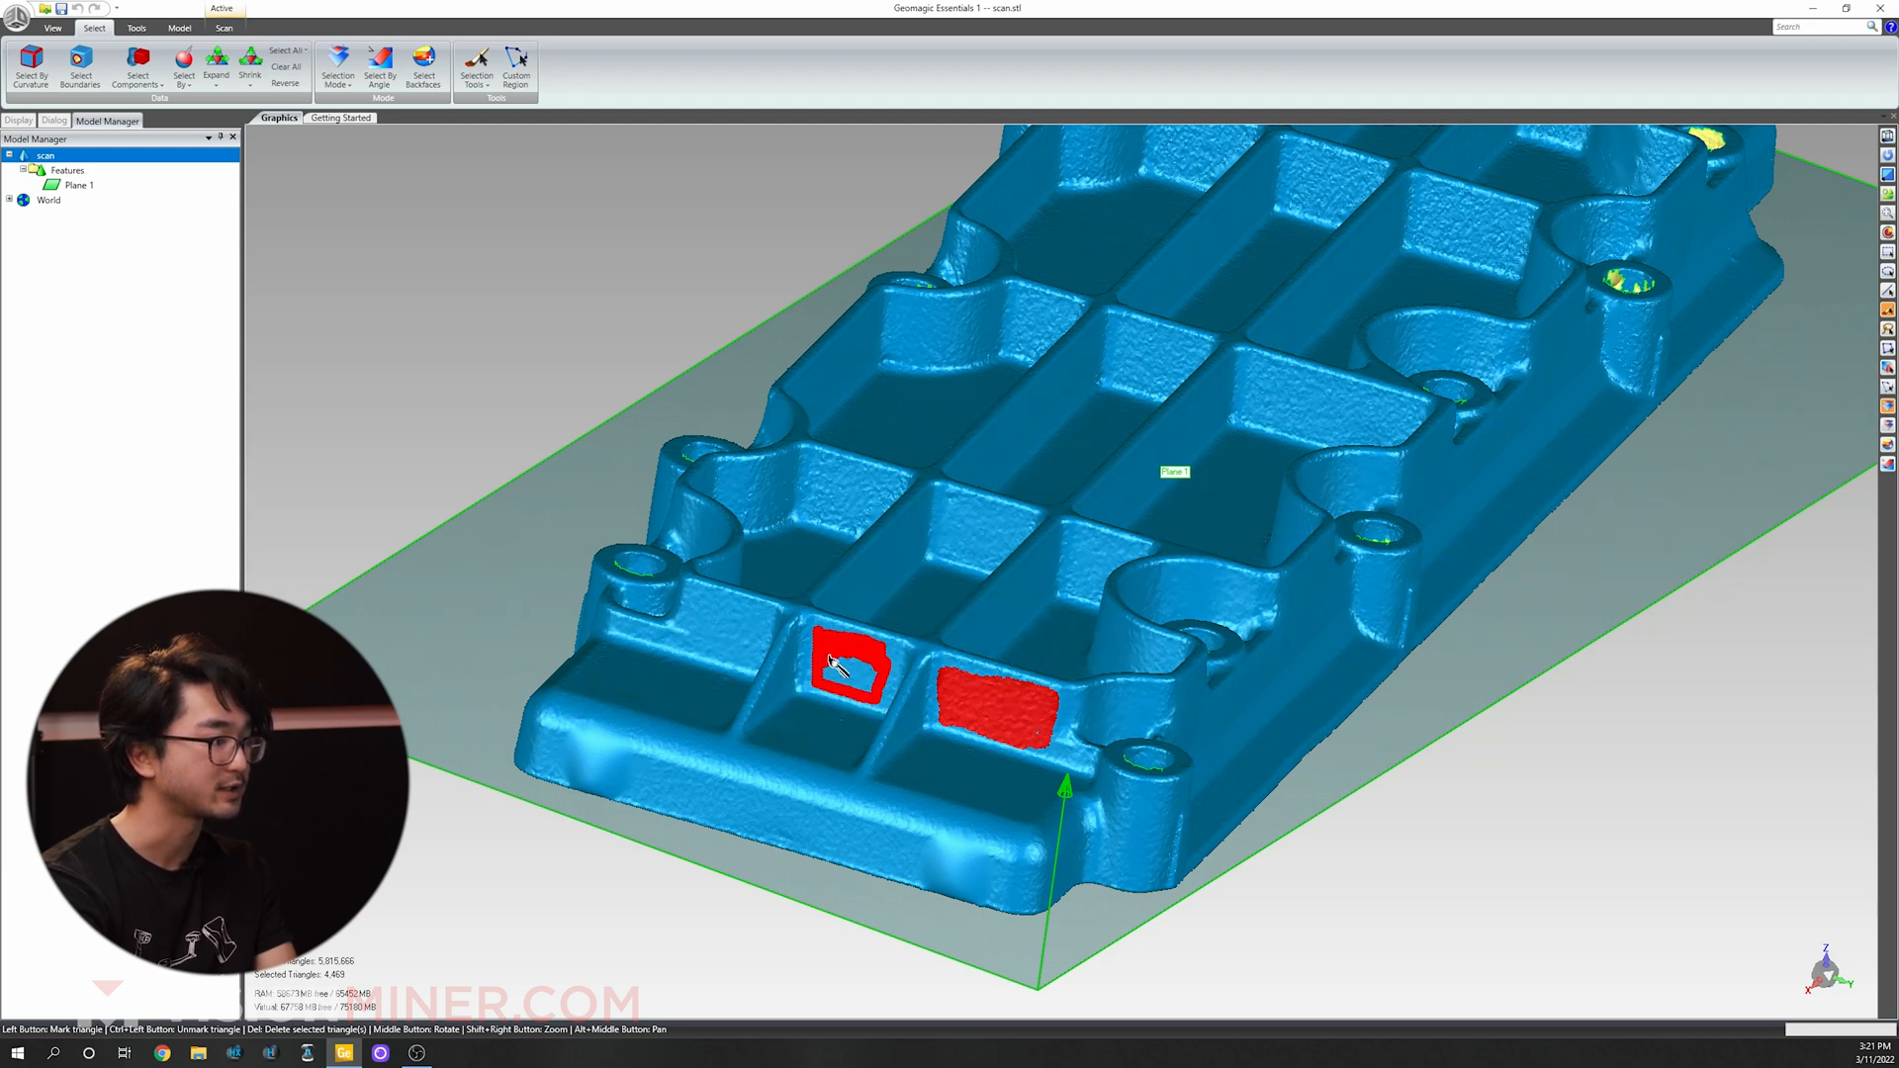
left_click_drag(837, 681, 862, 692)
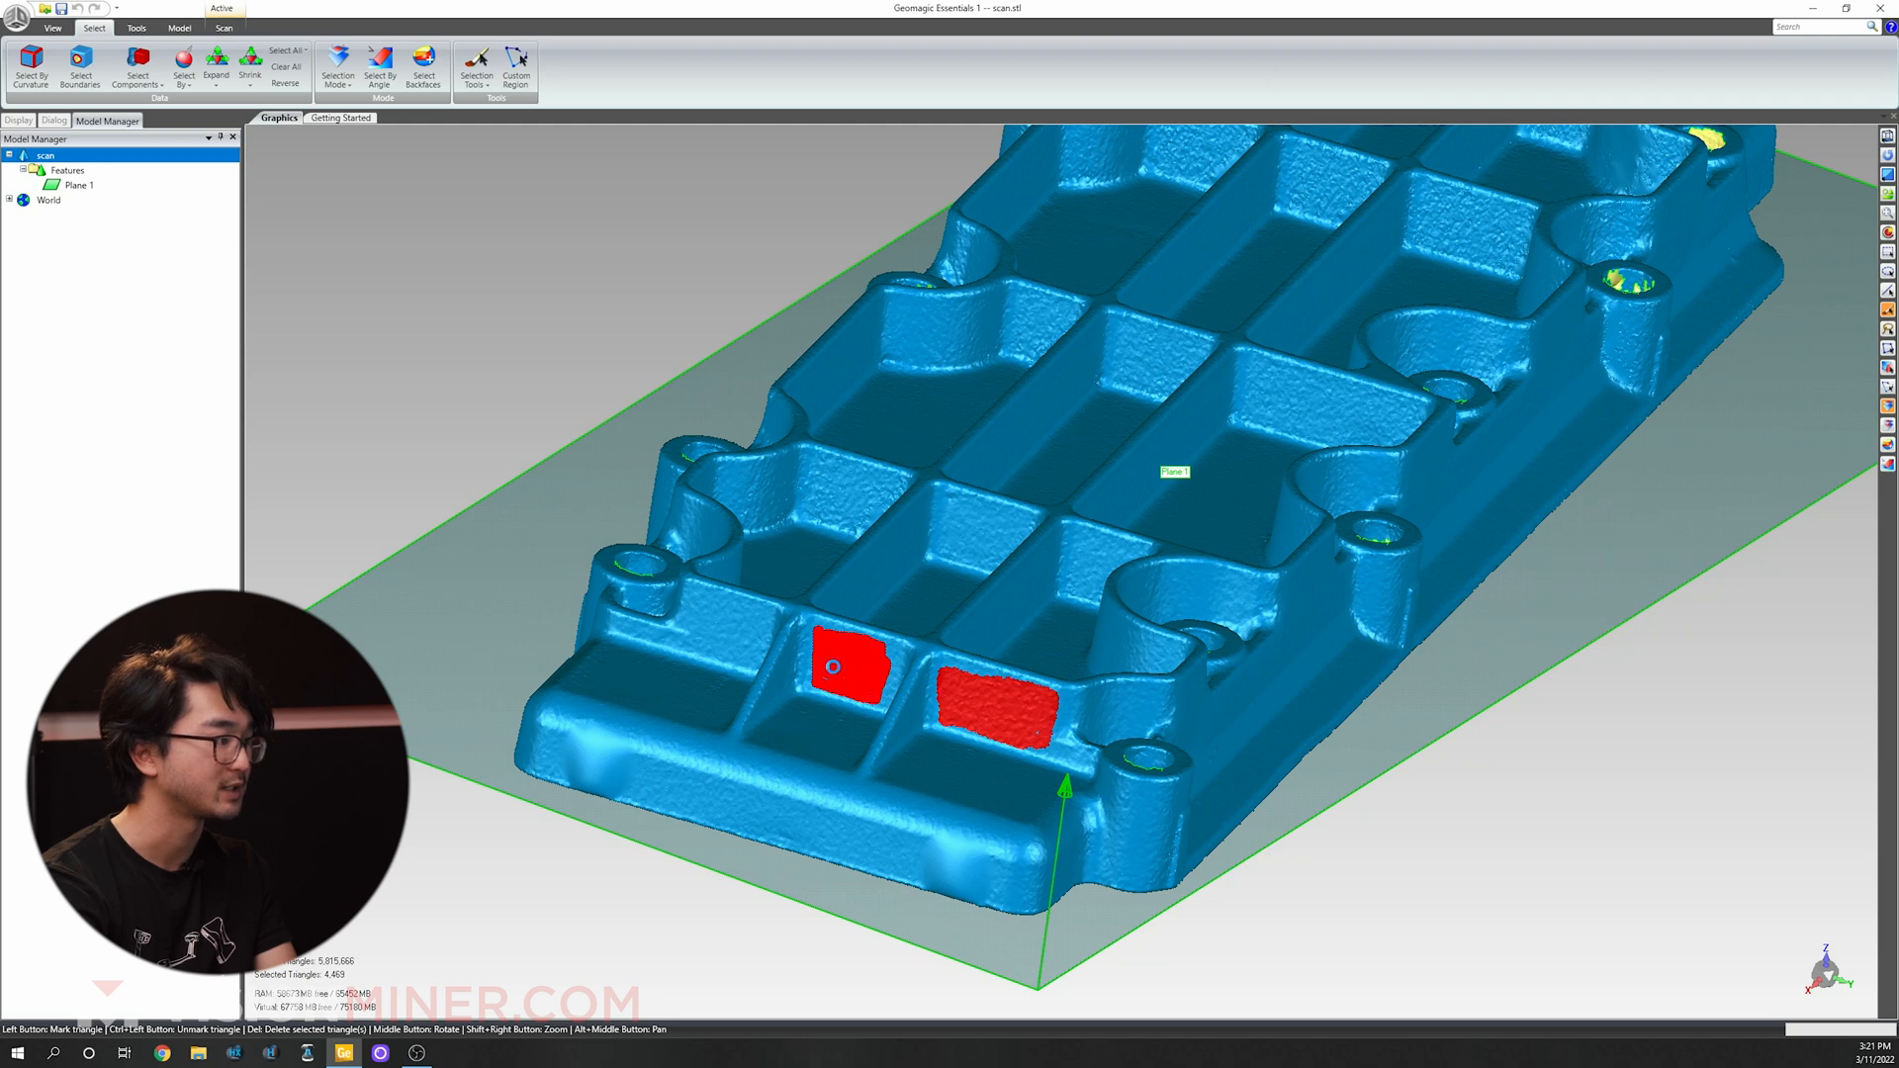
left_click_drag(698, 607, 749, 618)
scroll(753, 645, "up", 3)
left_click_drag(512, 620, 555, 640)
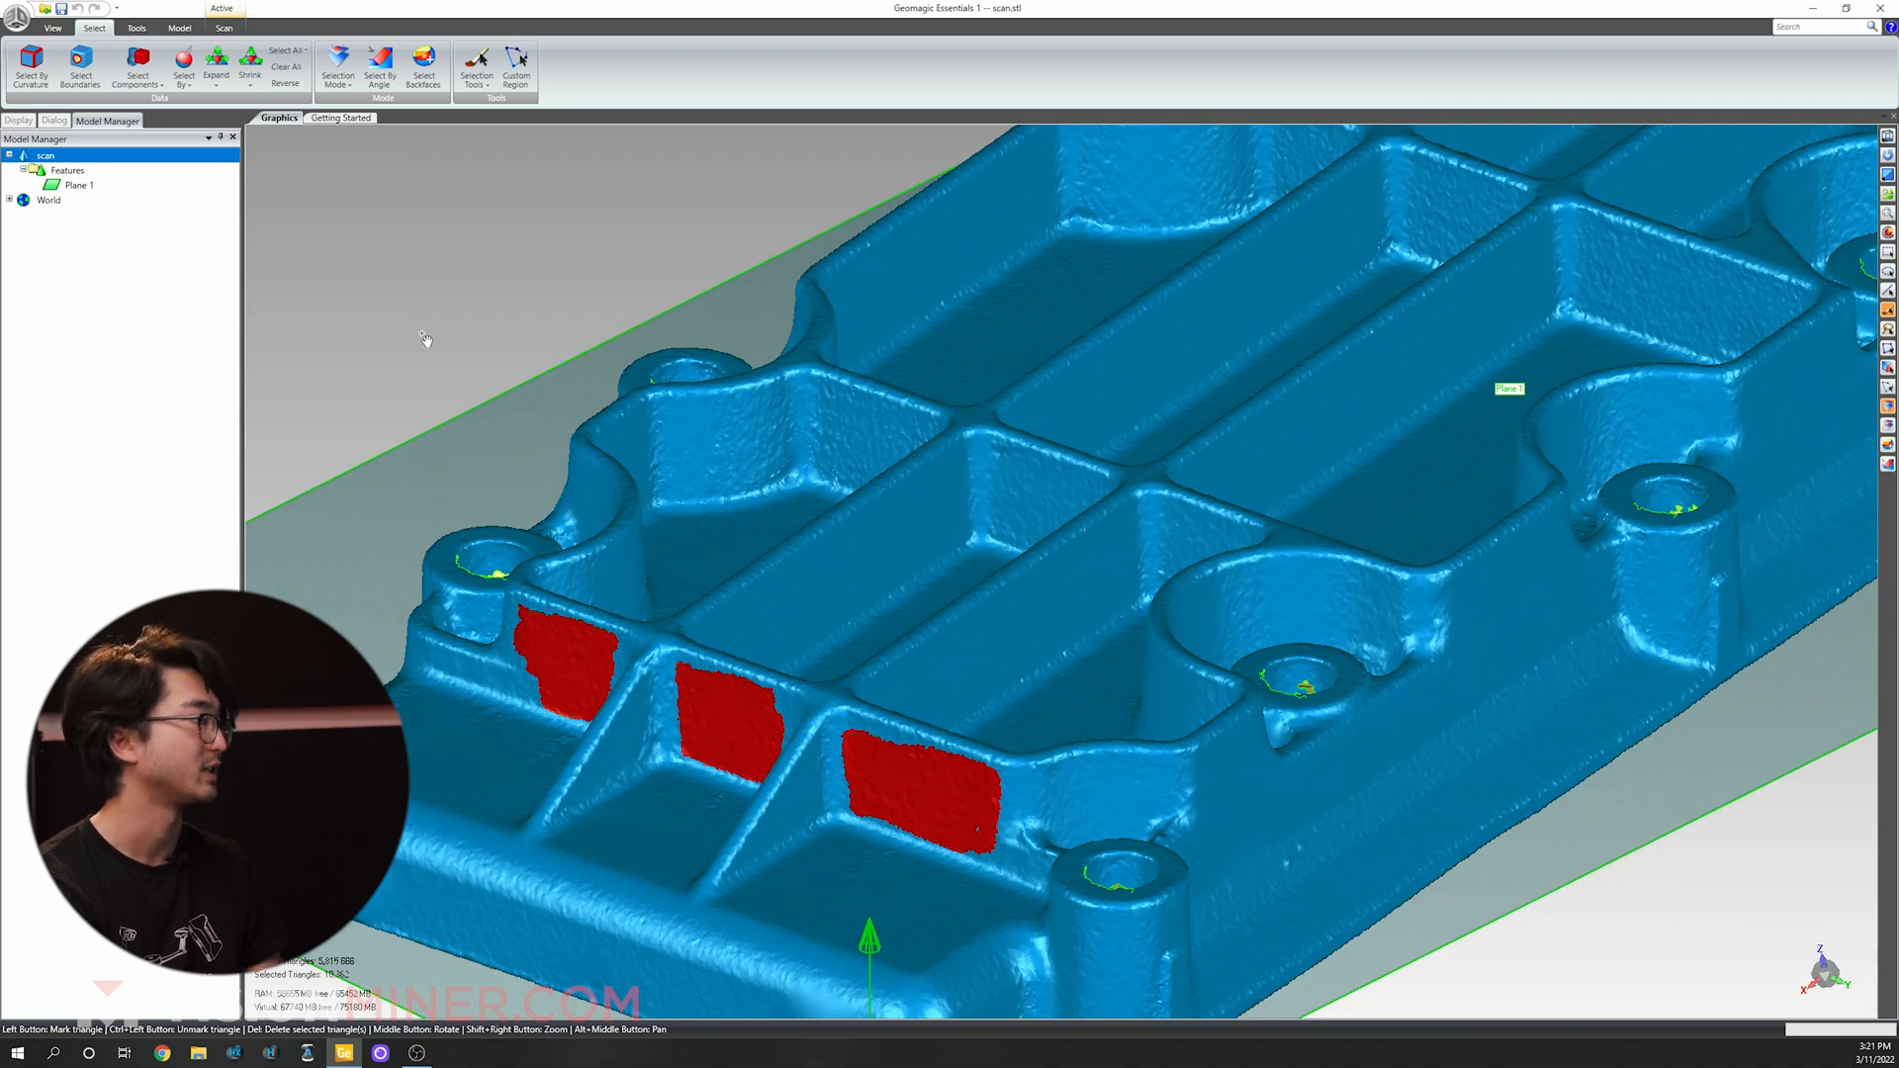
Fit a Best Fit plane to the three selected end-wall panels with Contact Feature enabled.
left_click(179, 28)
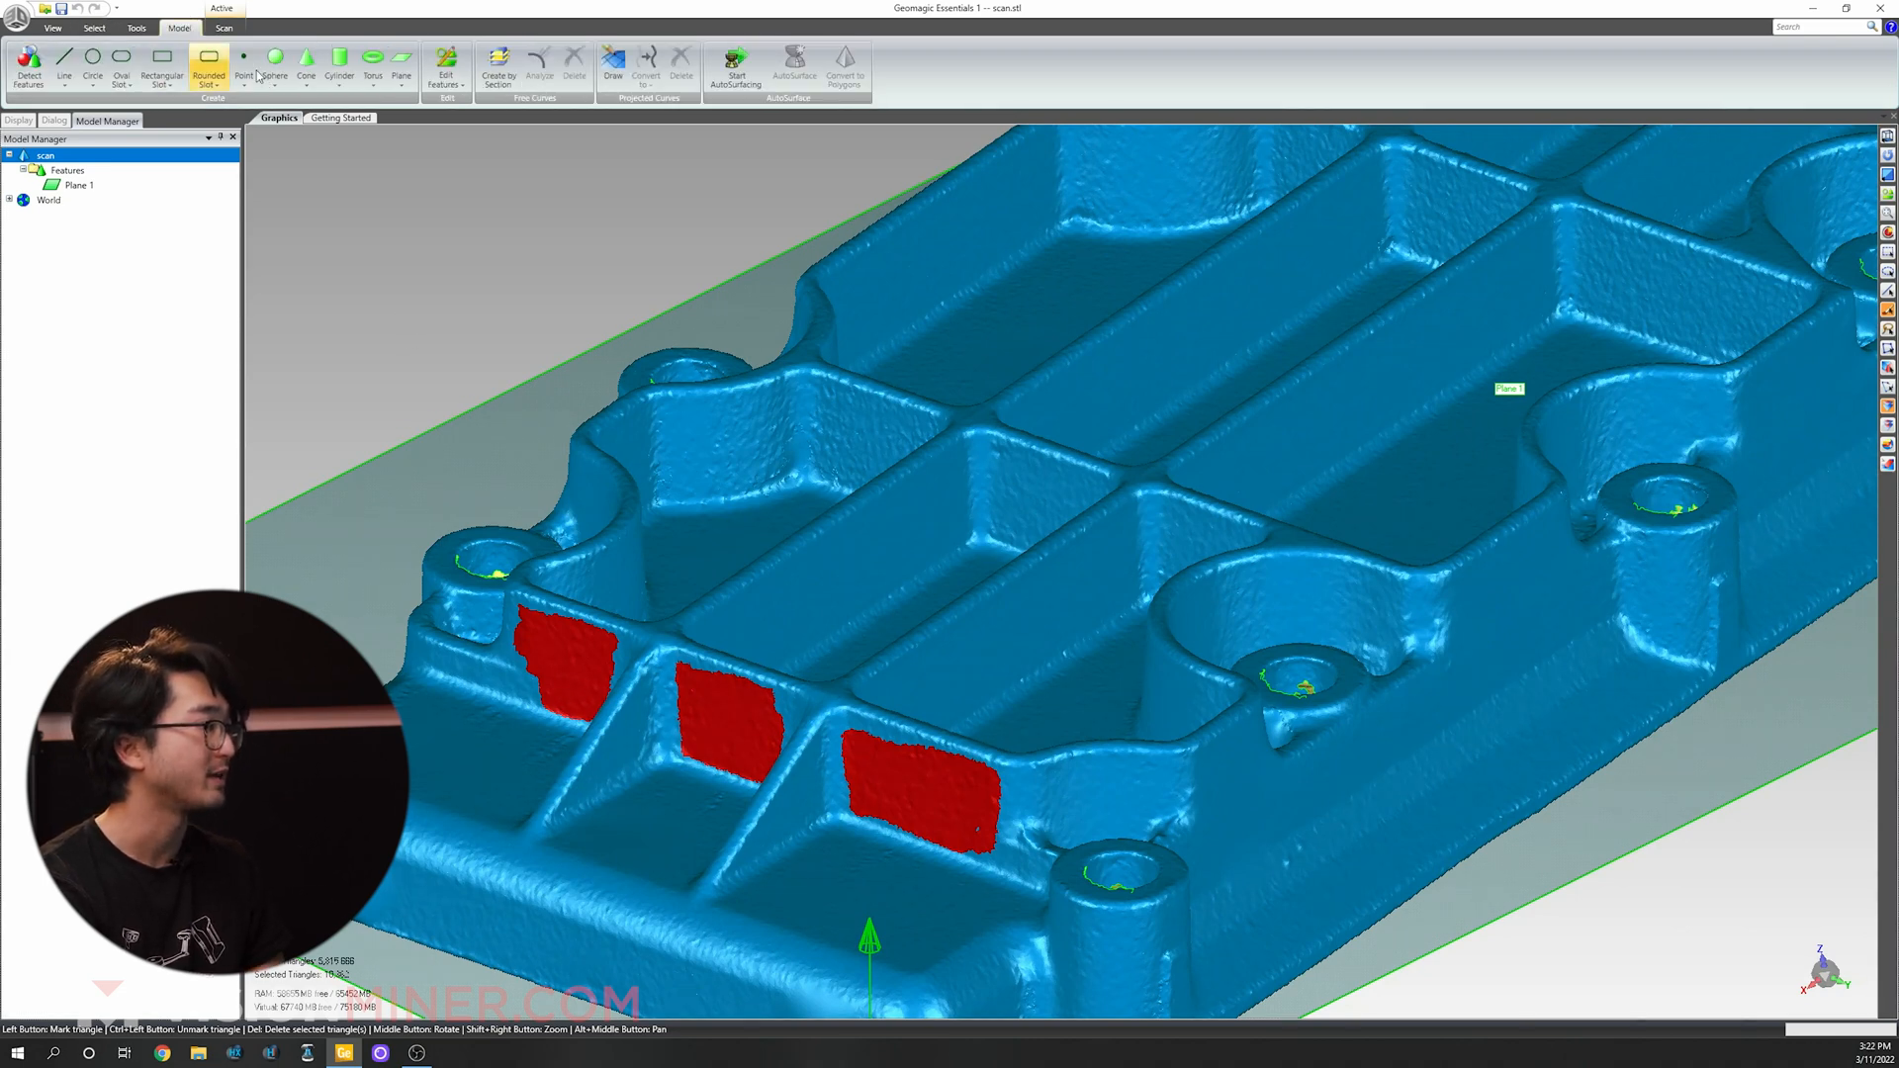
left_click(402, 85)
left_click(436, 105)
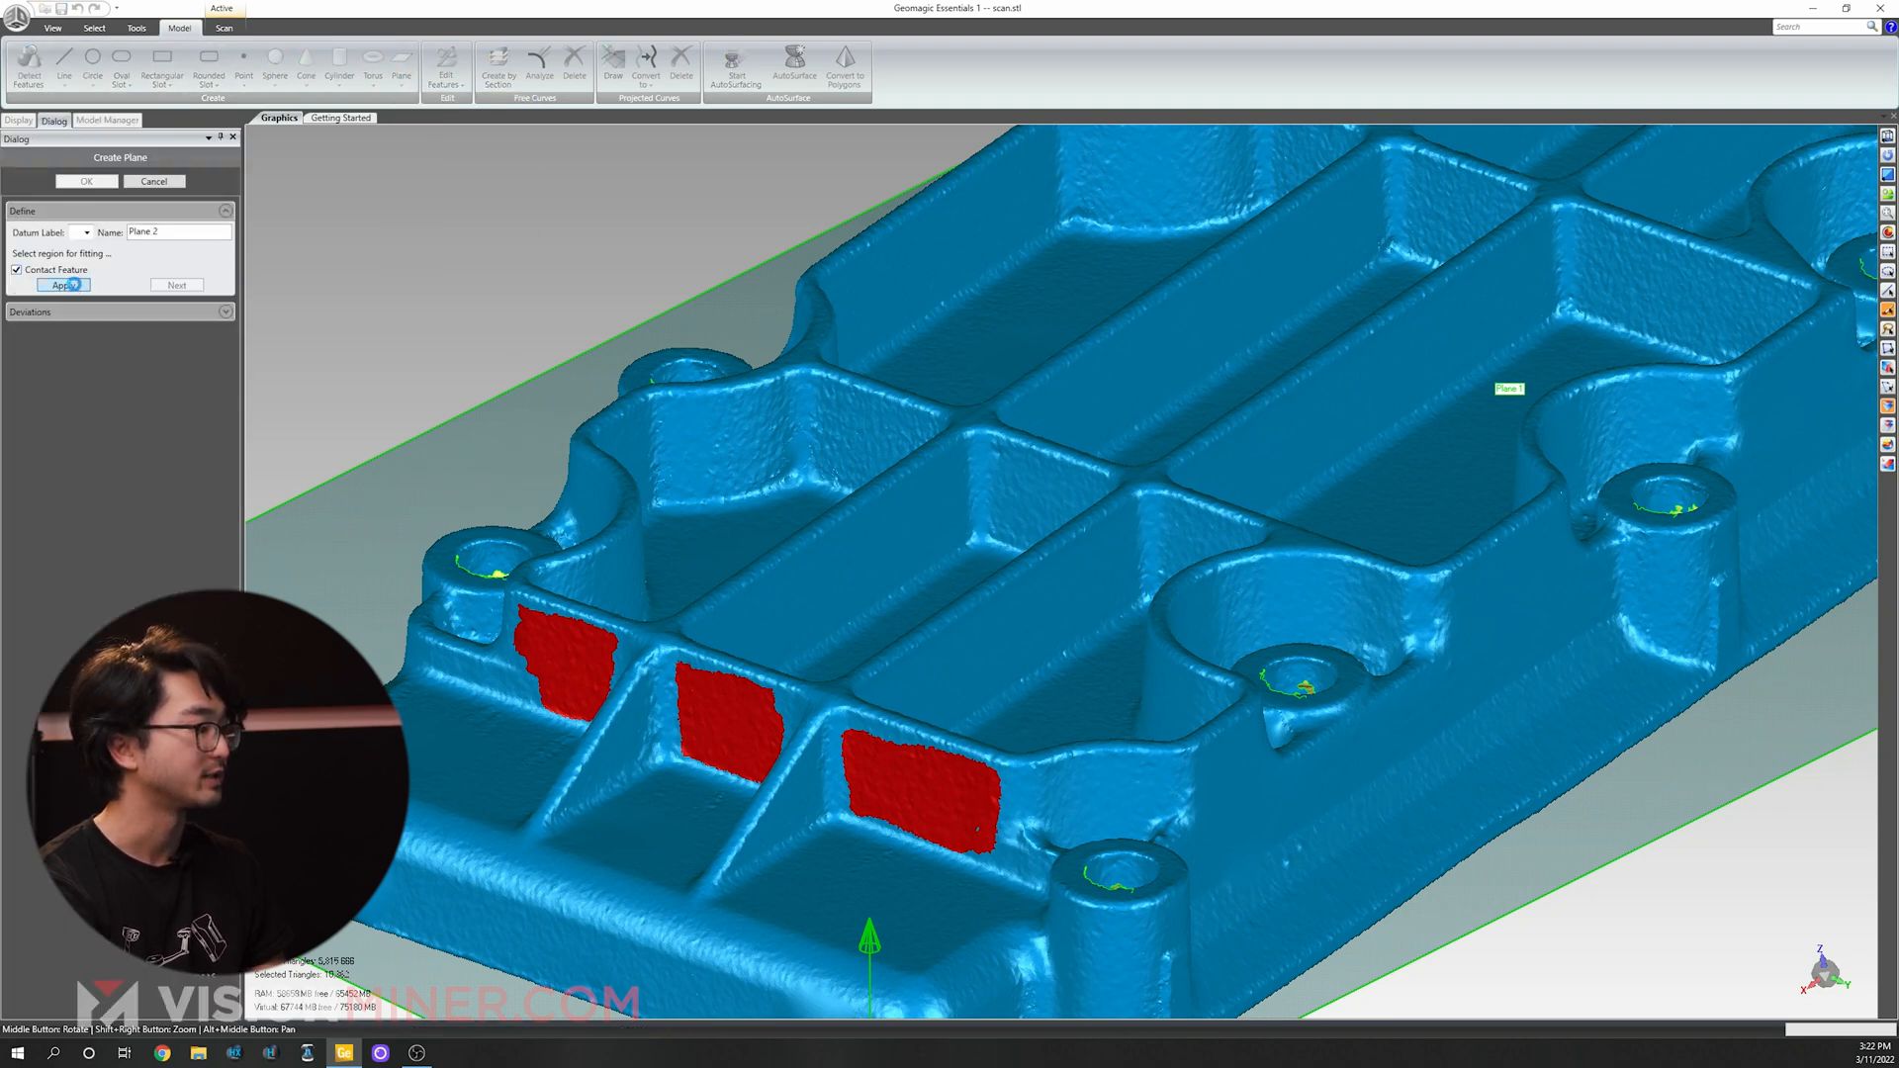
left_click(74, 285)
middle_click_drag(732, 603, 714, 615)
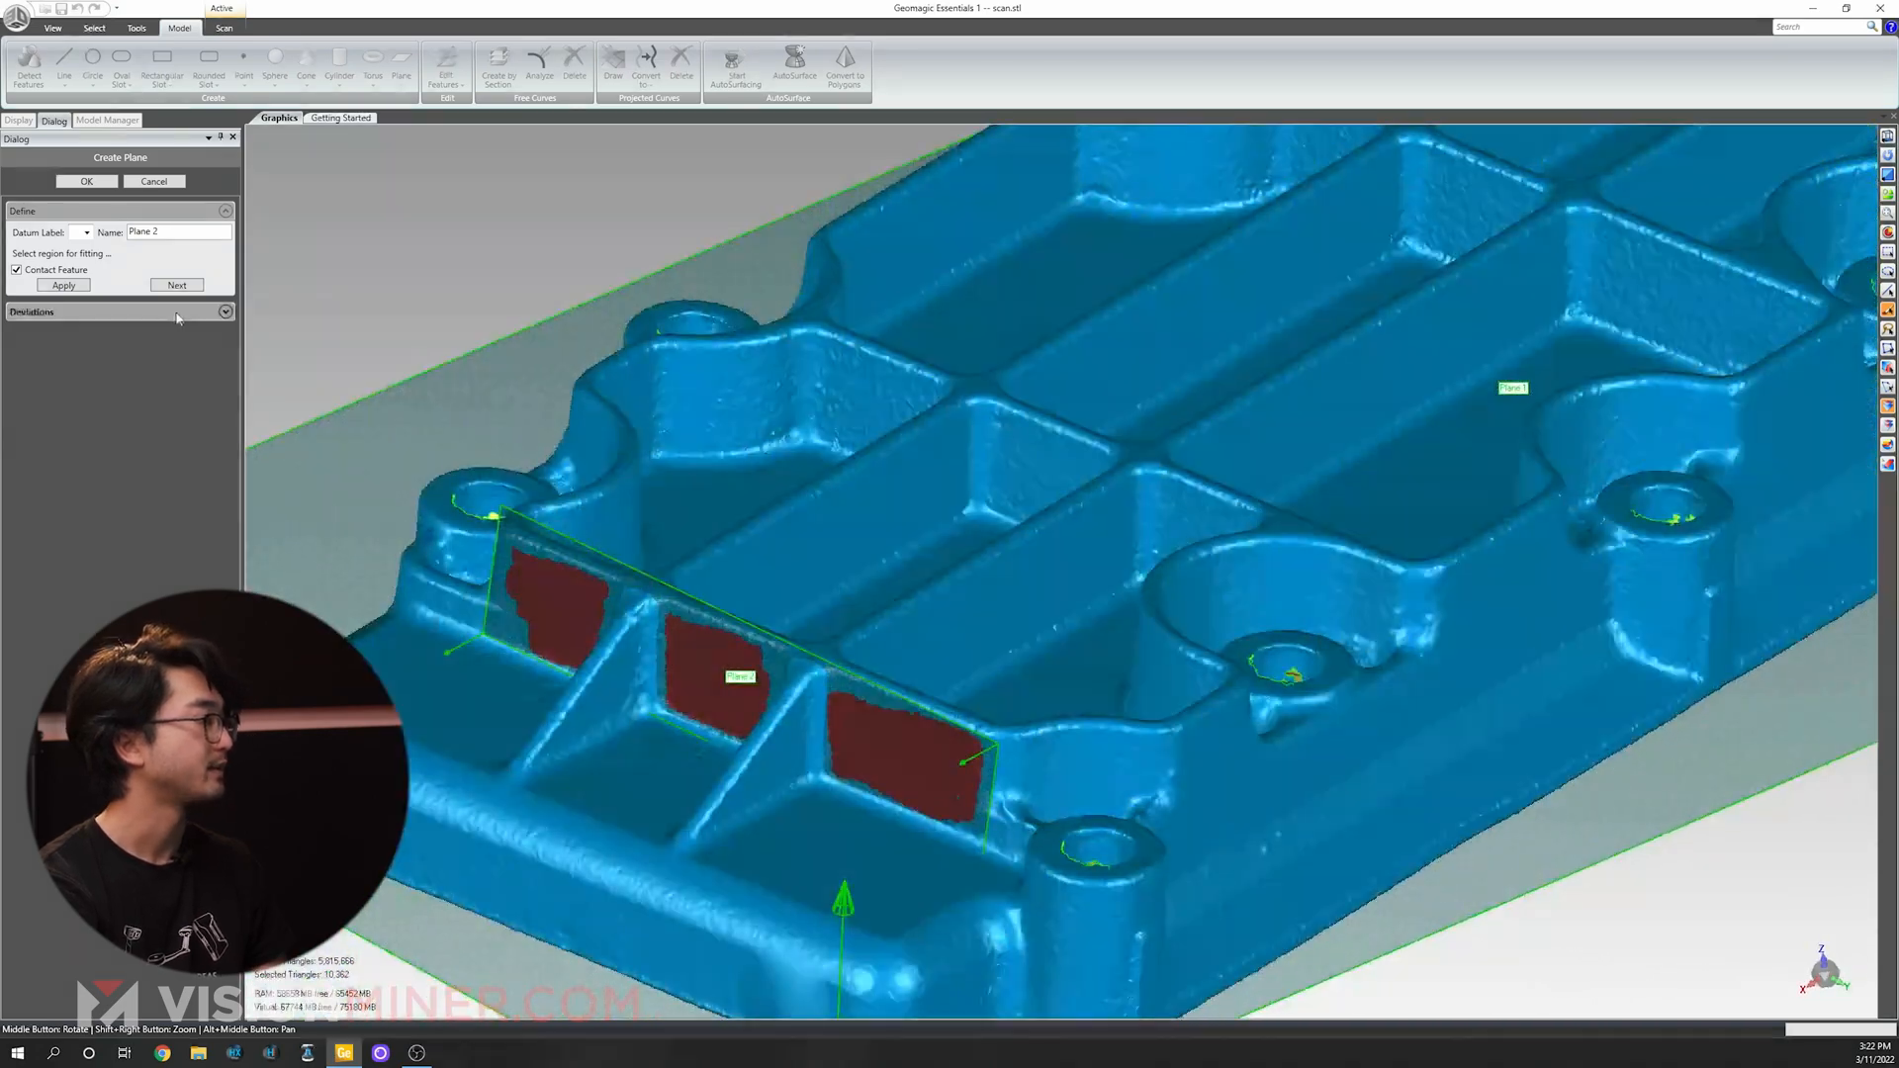
Check the end-wall plane's deviation color map and statistics, and accept the fitted plane.
left_click(225, 313)
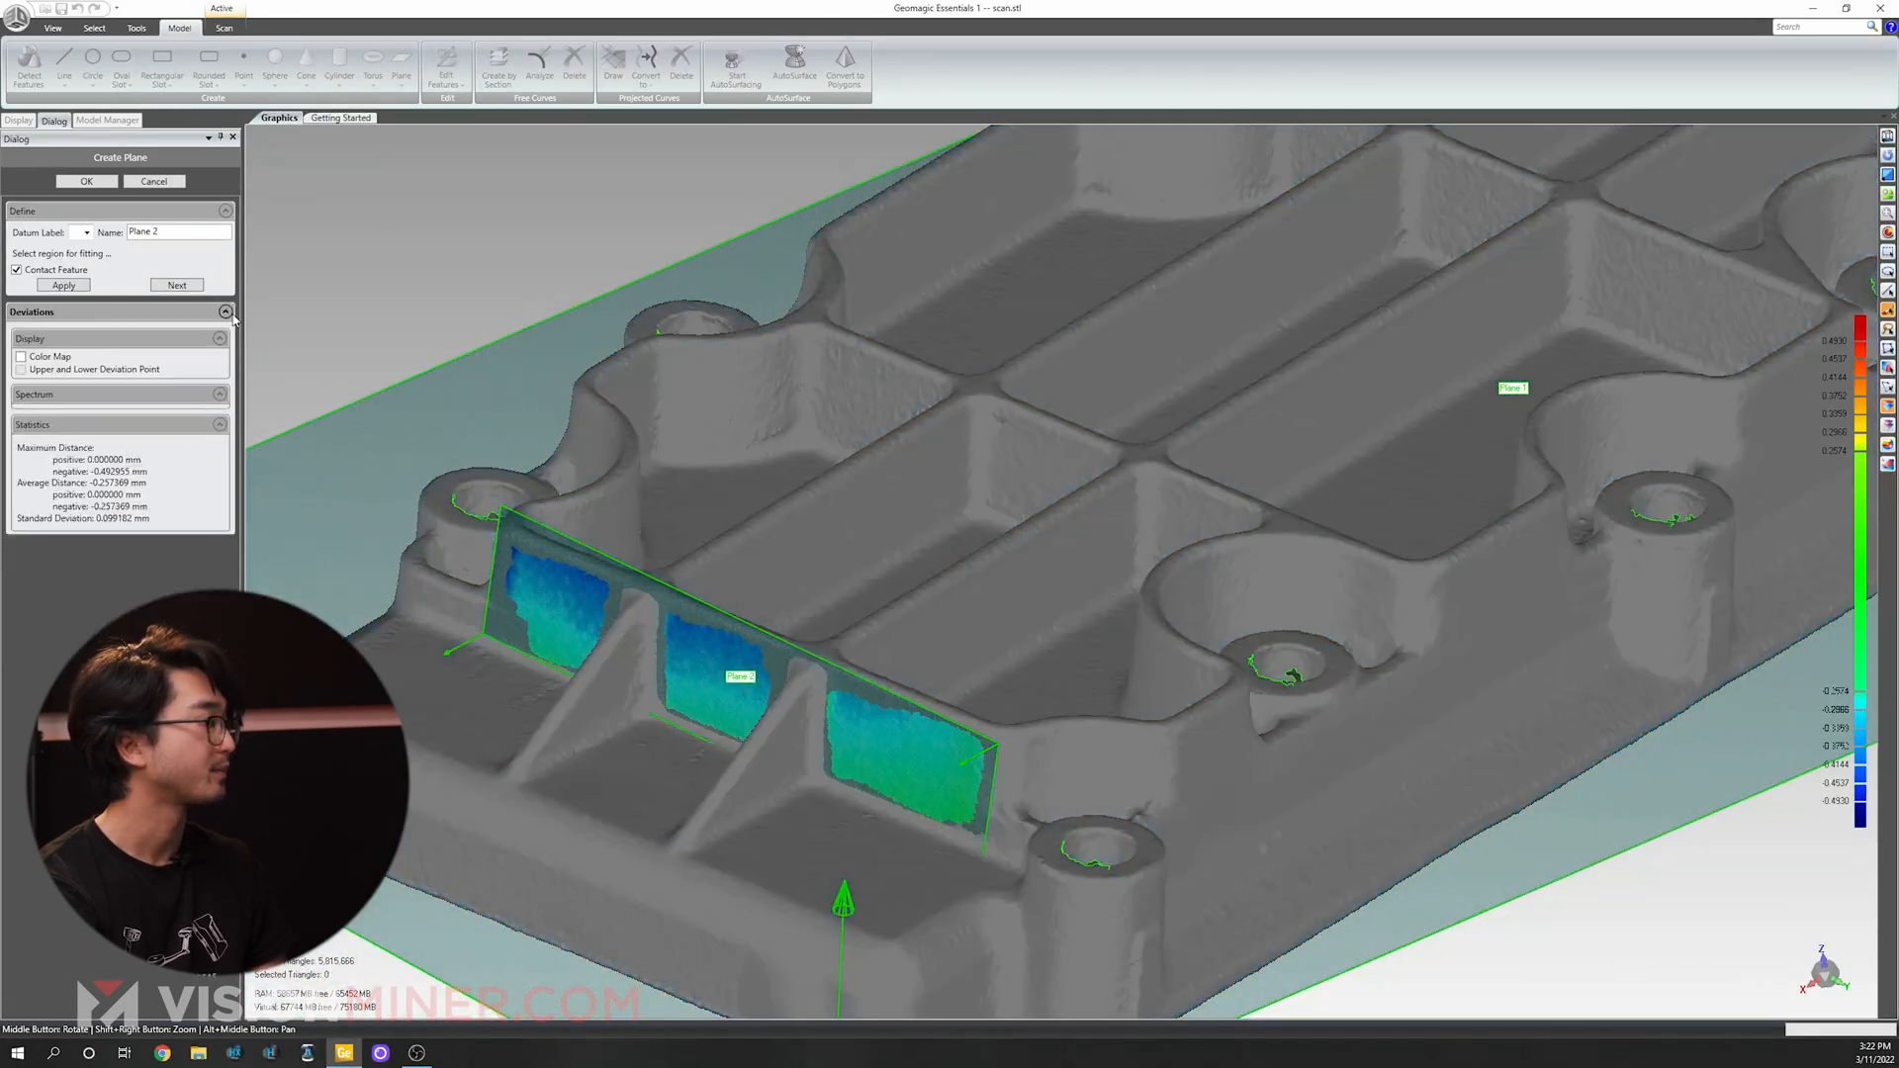
left_click(165, 287)
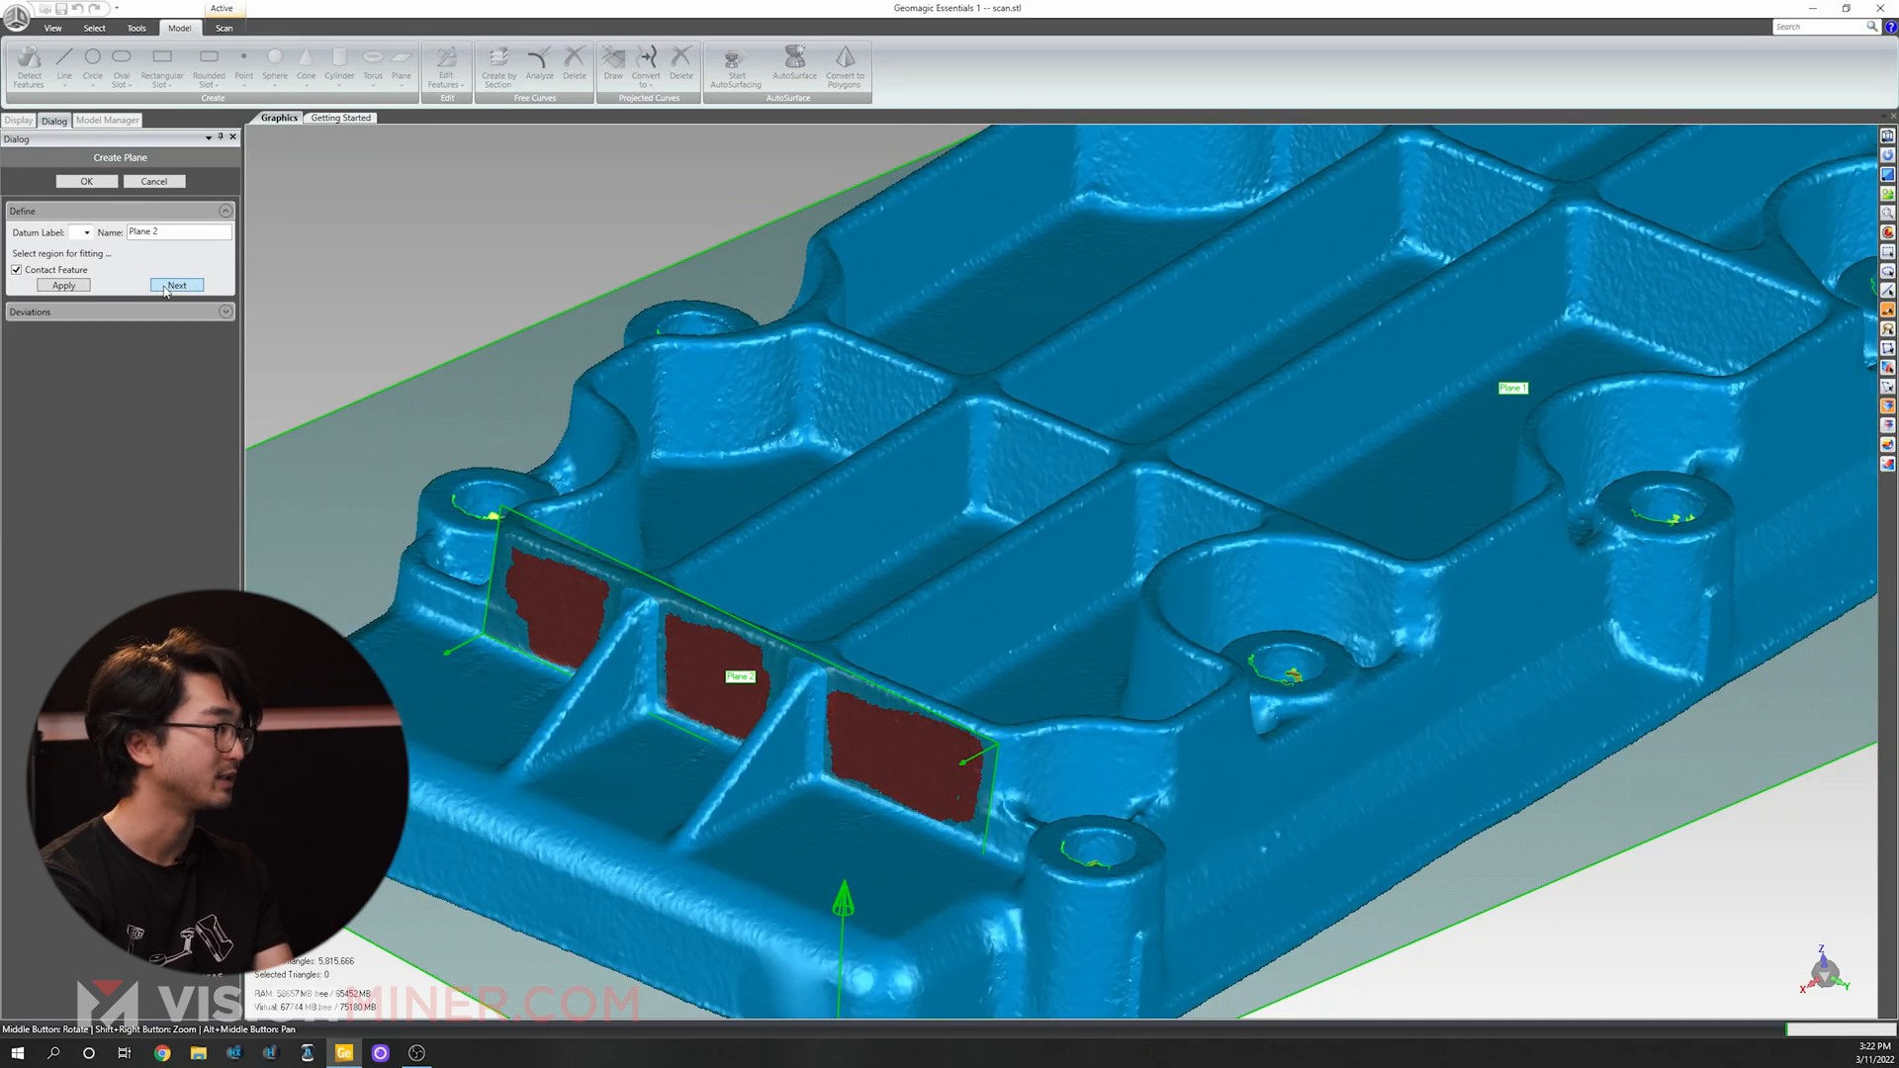
left_click(96, 186)
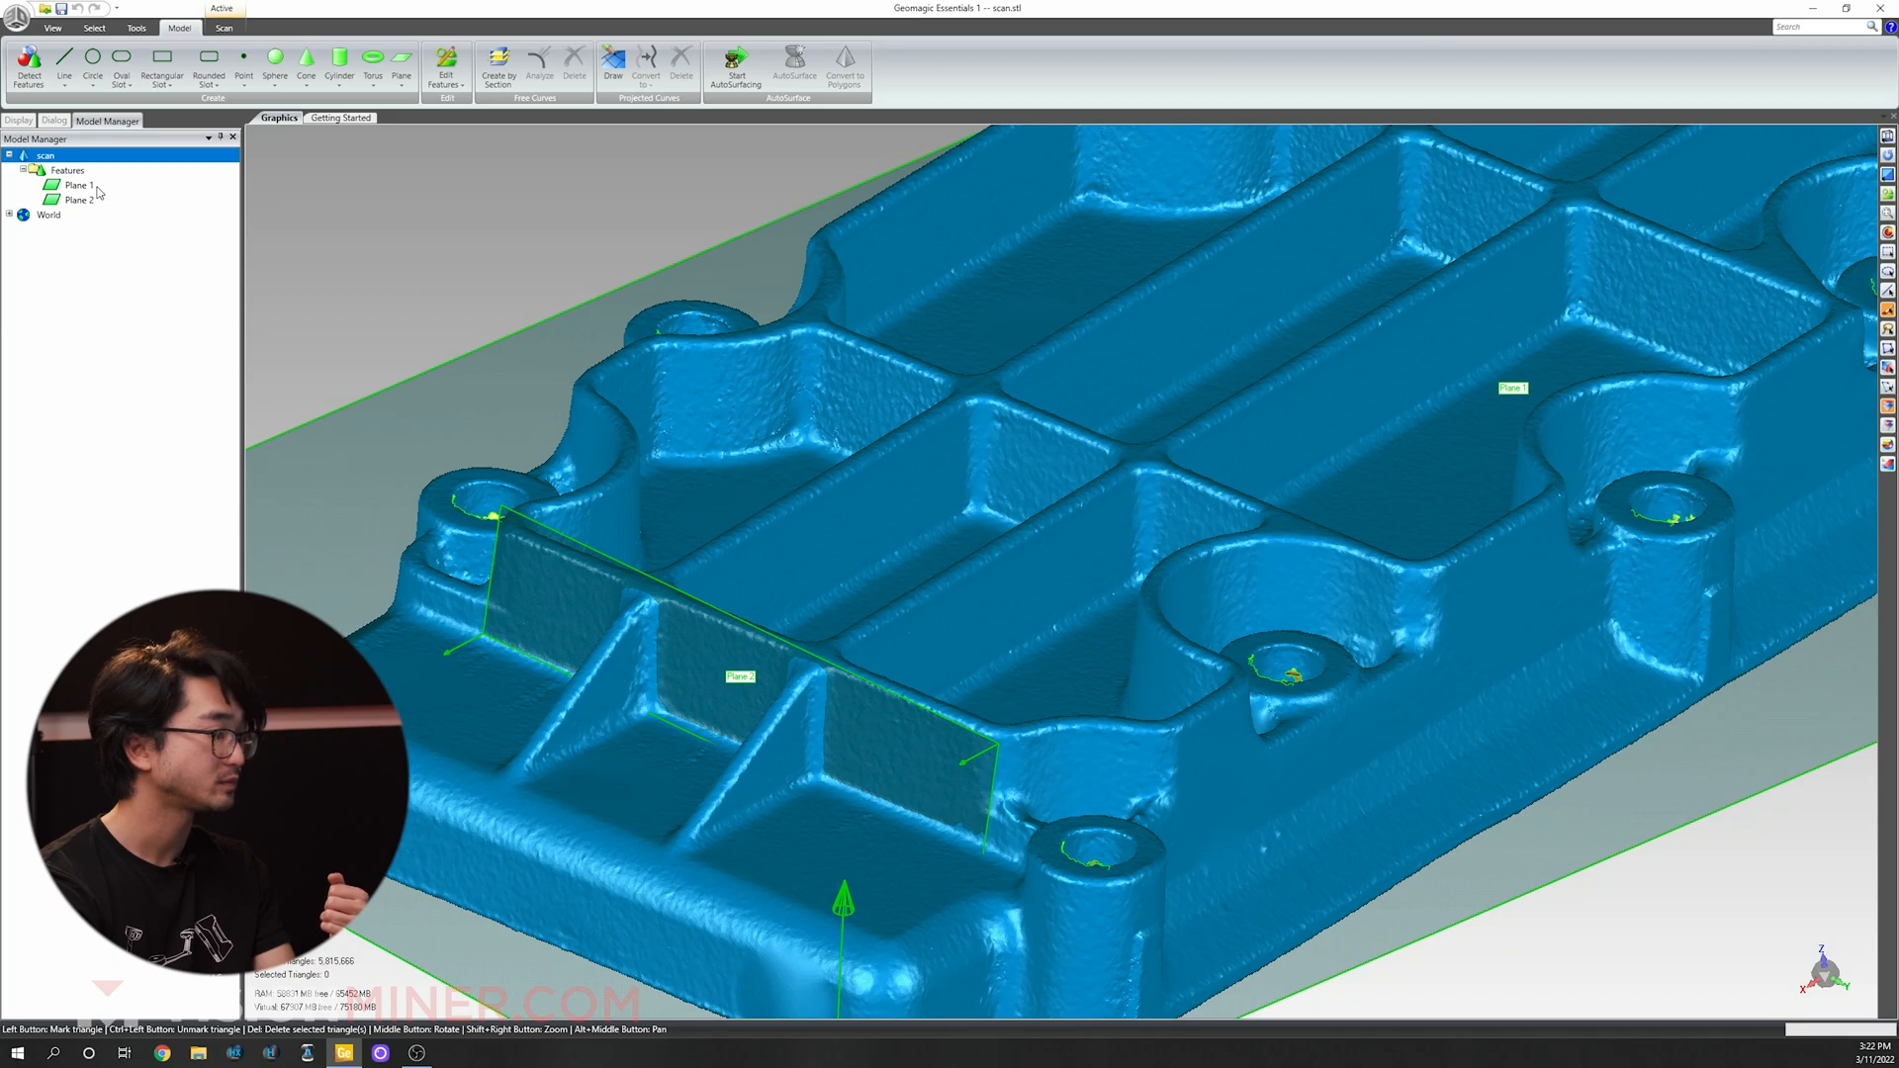
Select the flat sections of the cover's long side wall between the bolt bosses with the Lasso selection tool.
scroll(859, 721, "down", 3)
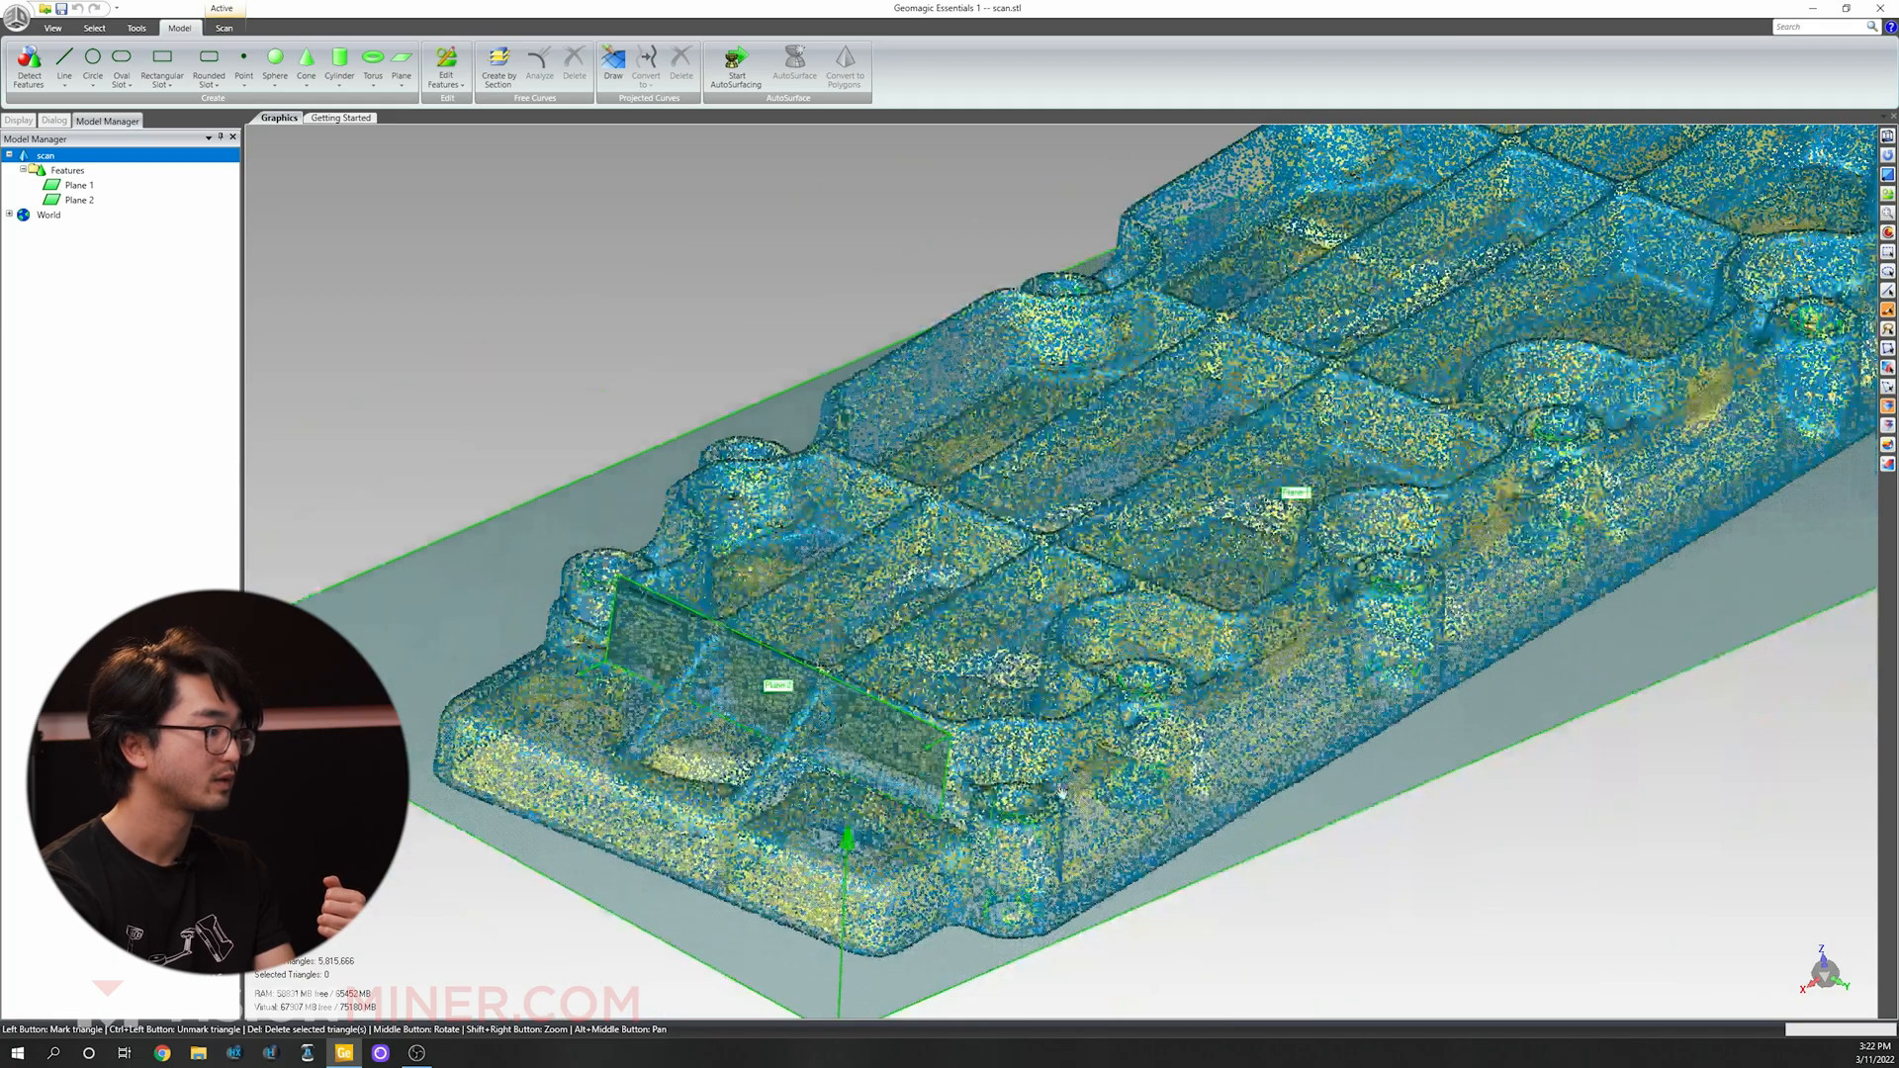
middle_click_drag(1137, 782, 967, 787)
middle_click_drag(862, 732, 1110, 698)
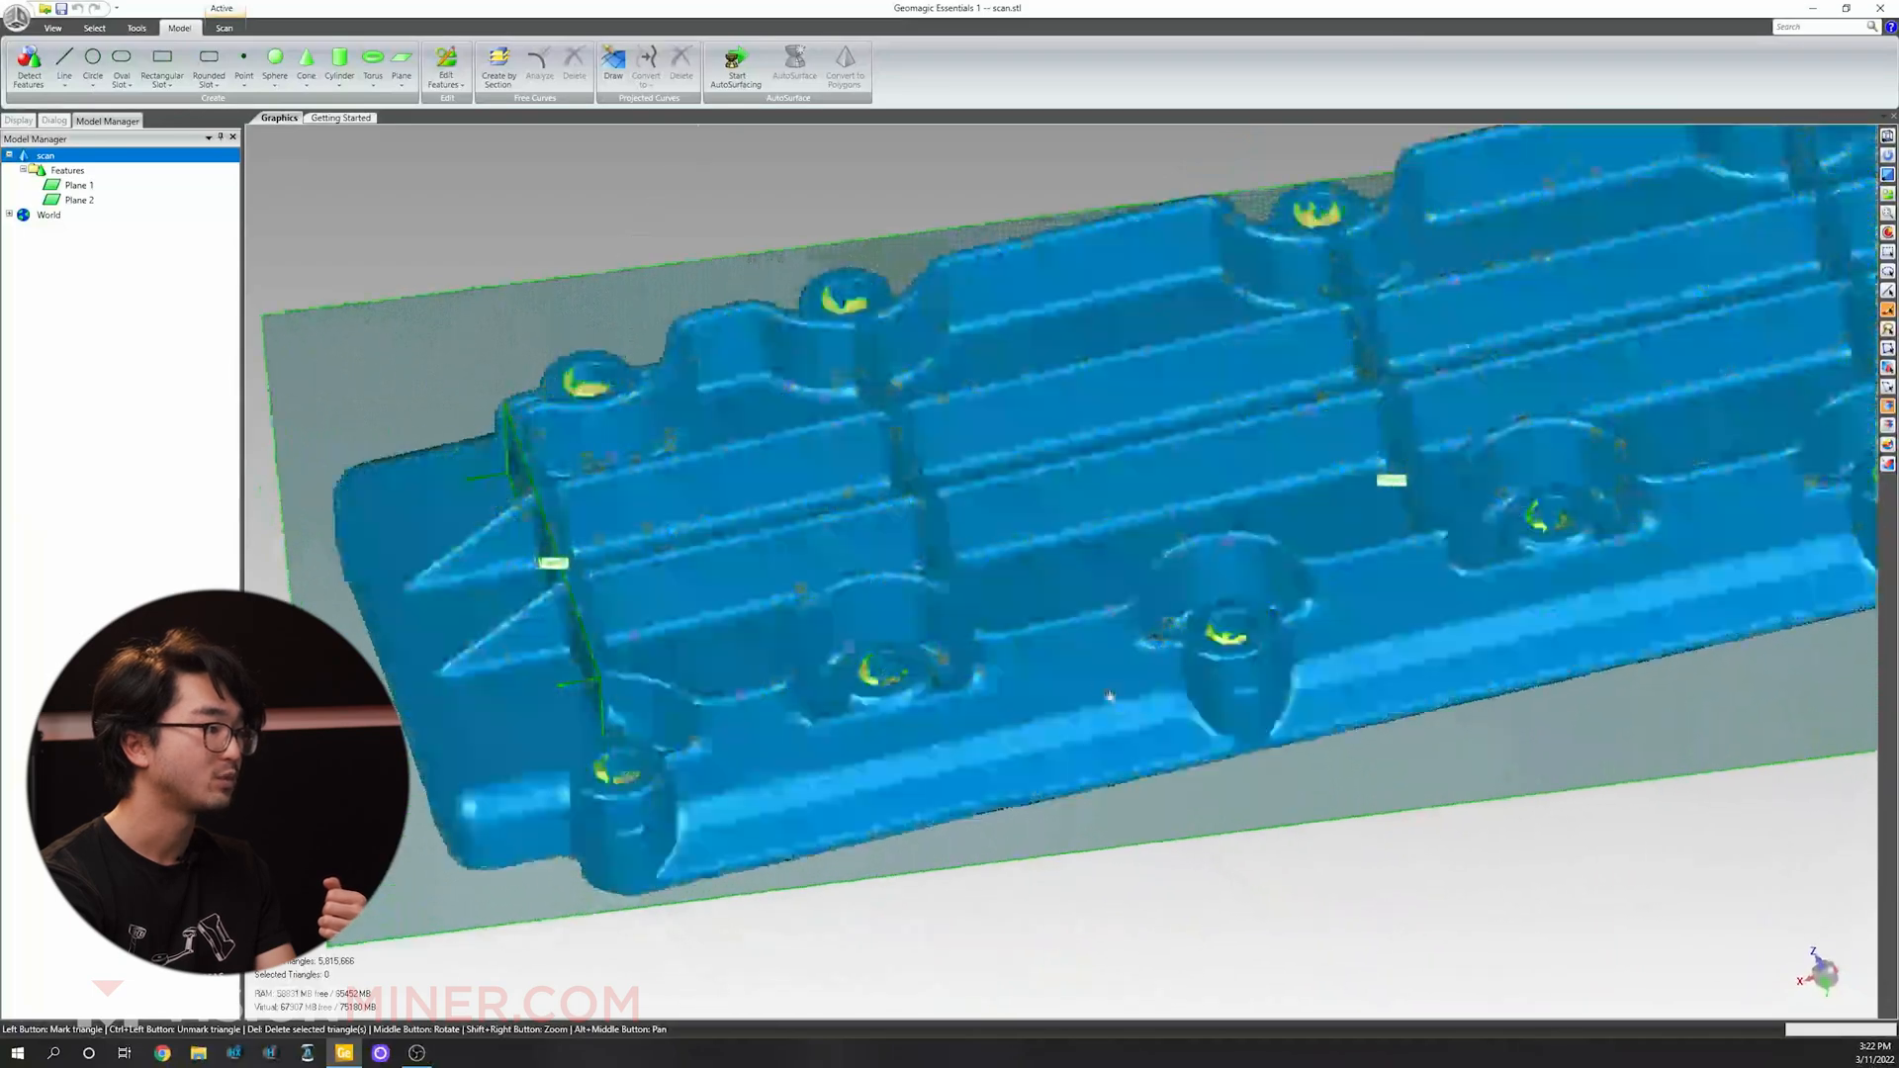
middle_click_drag(1051, 755, 712, 609)
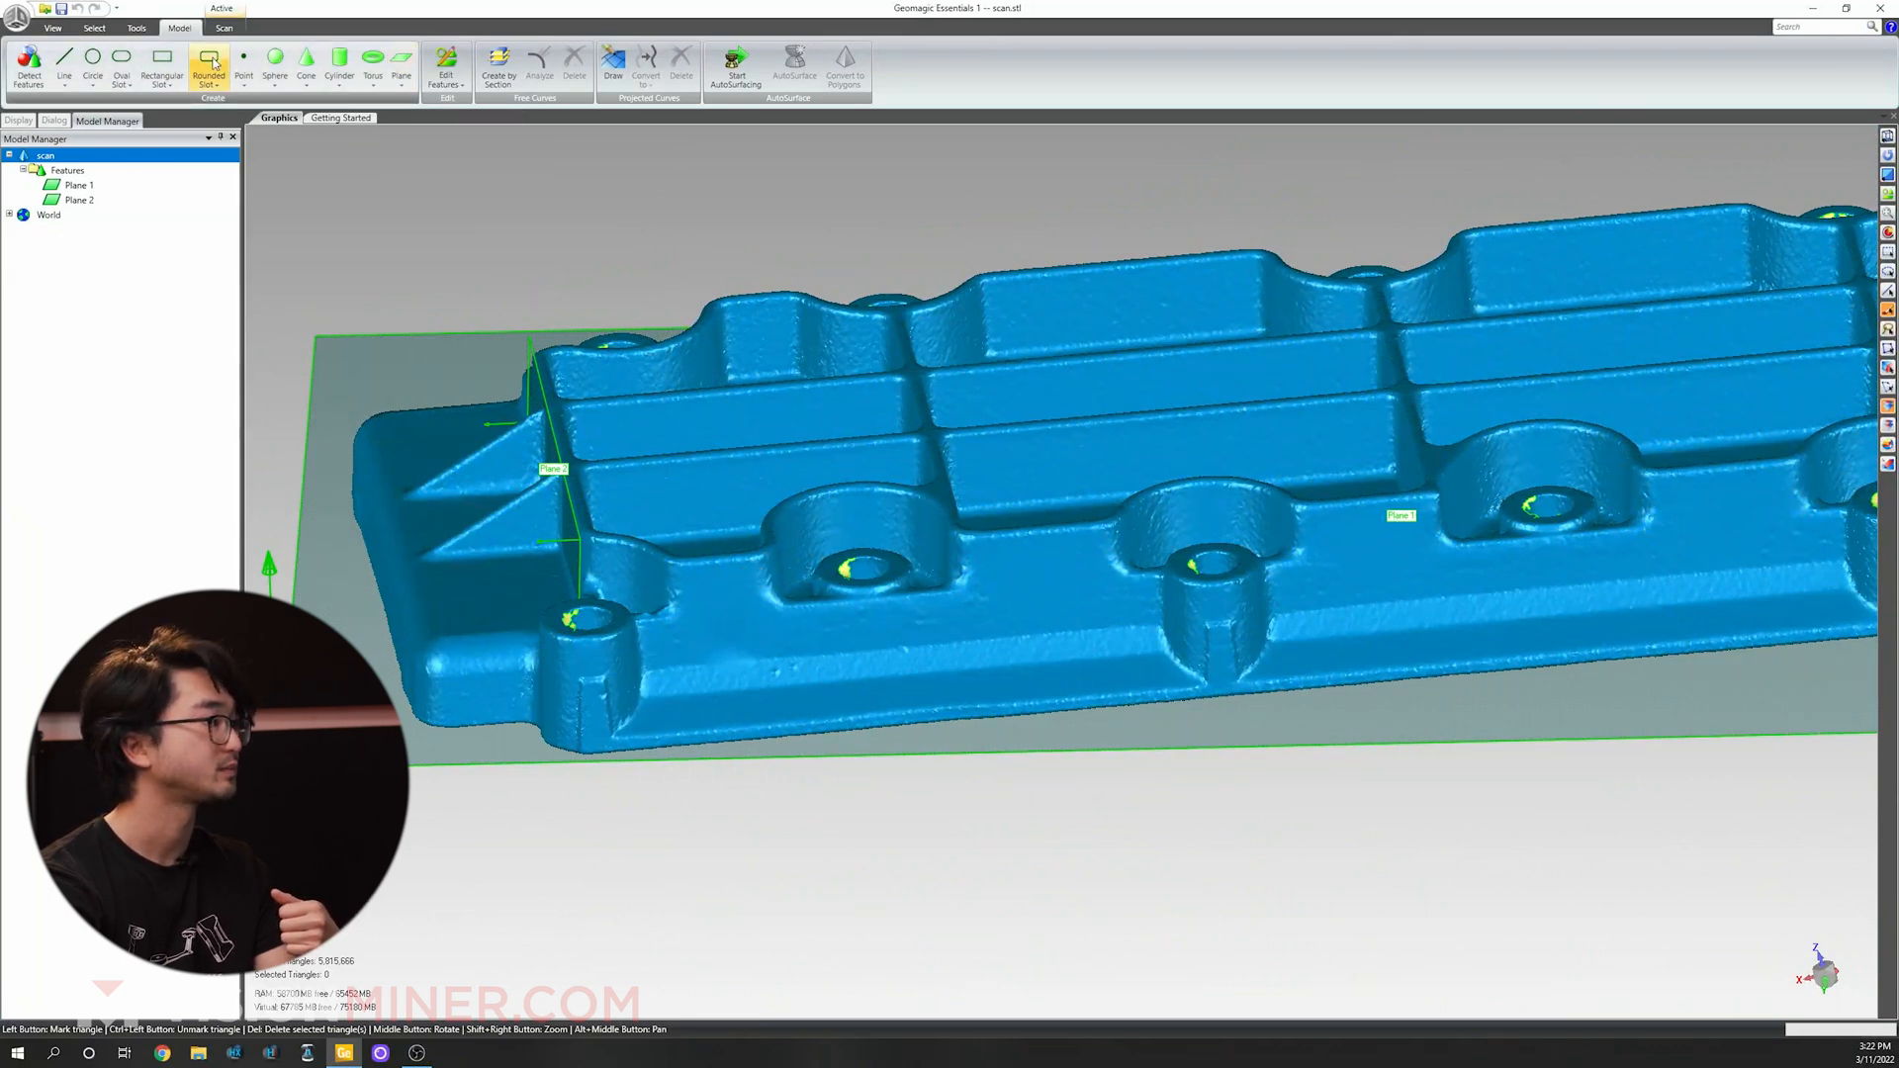
left_click(94, 28)
left_click(475, 69)
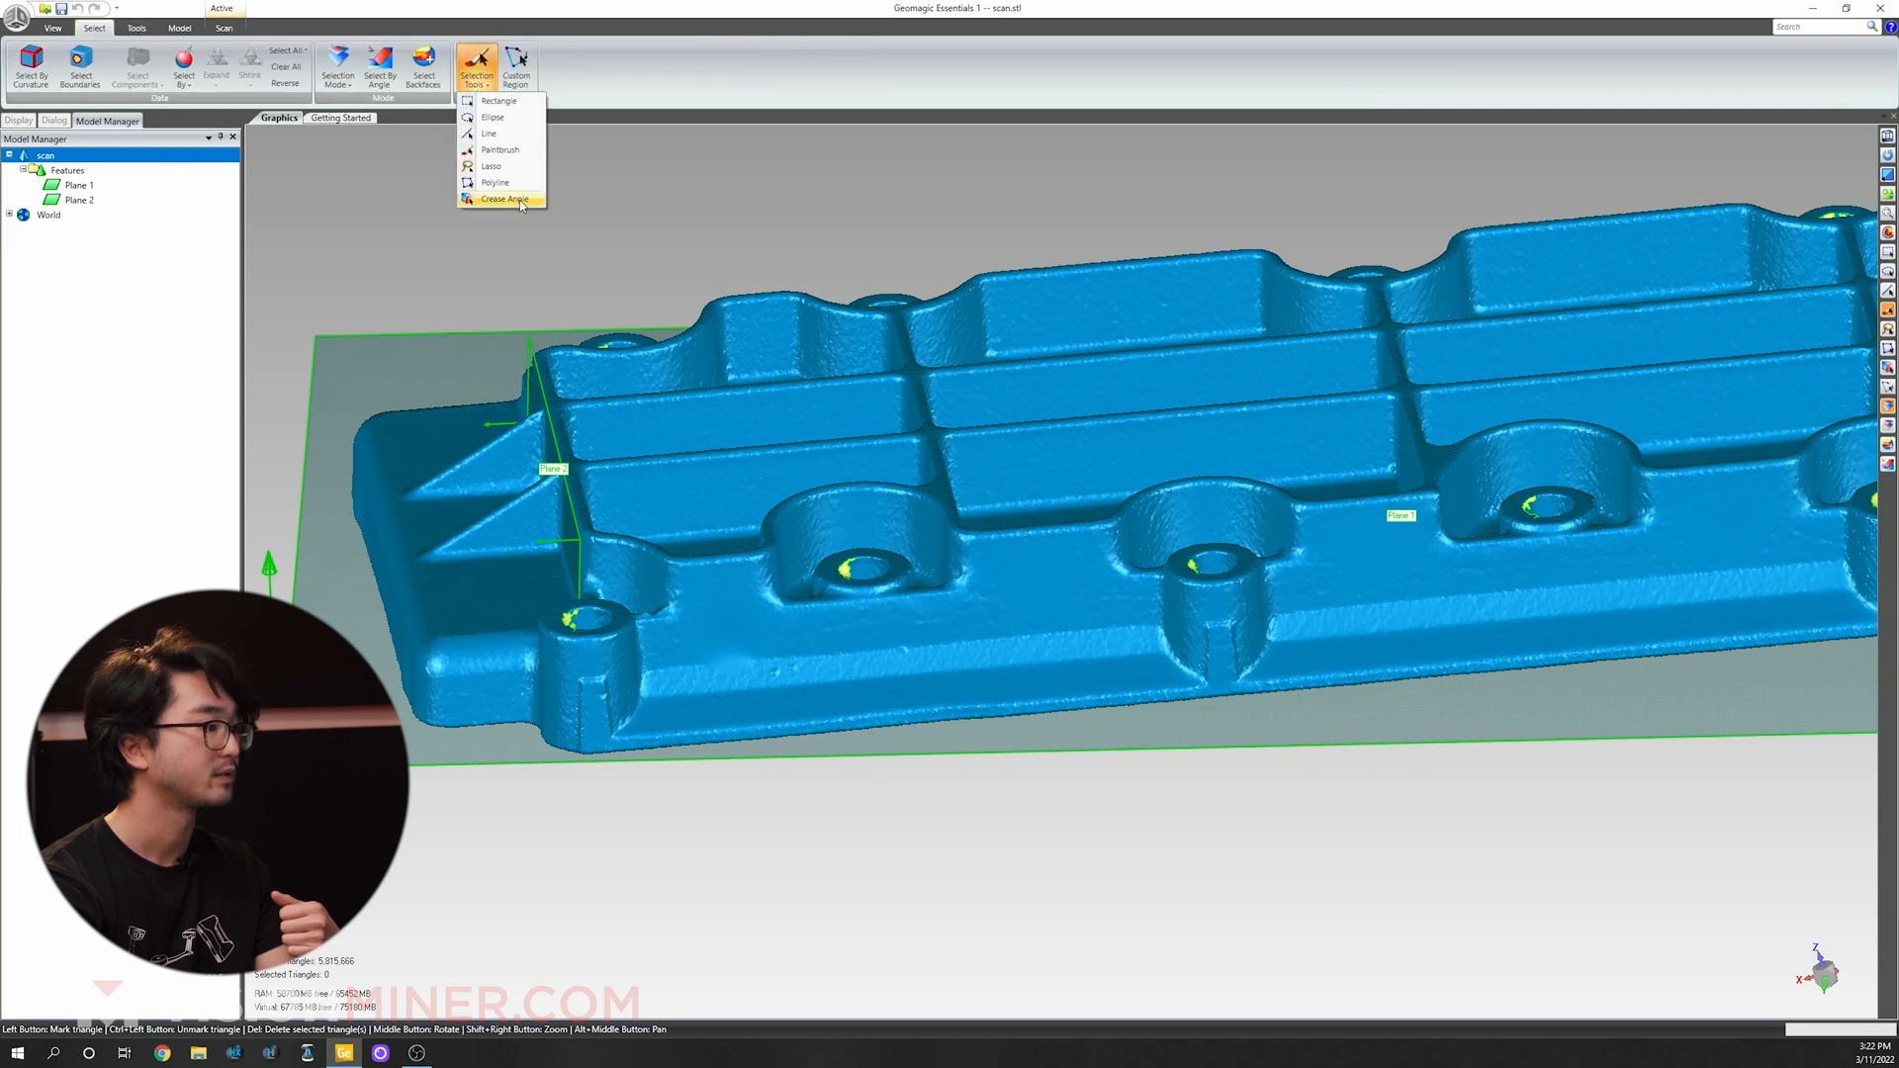
left_click(491, 166)
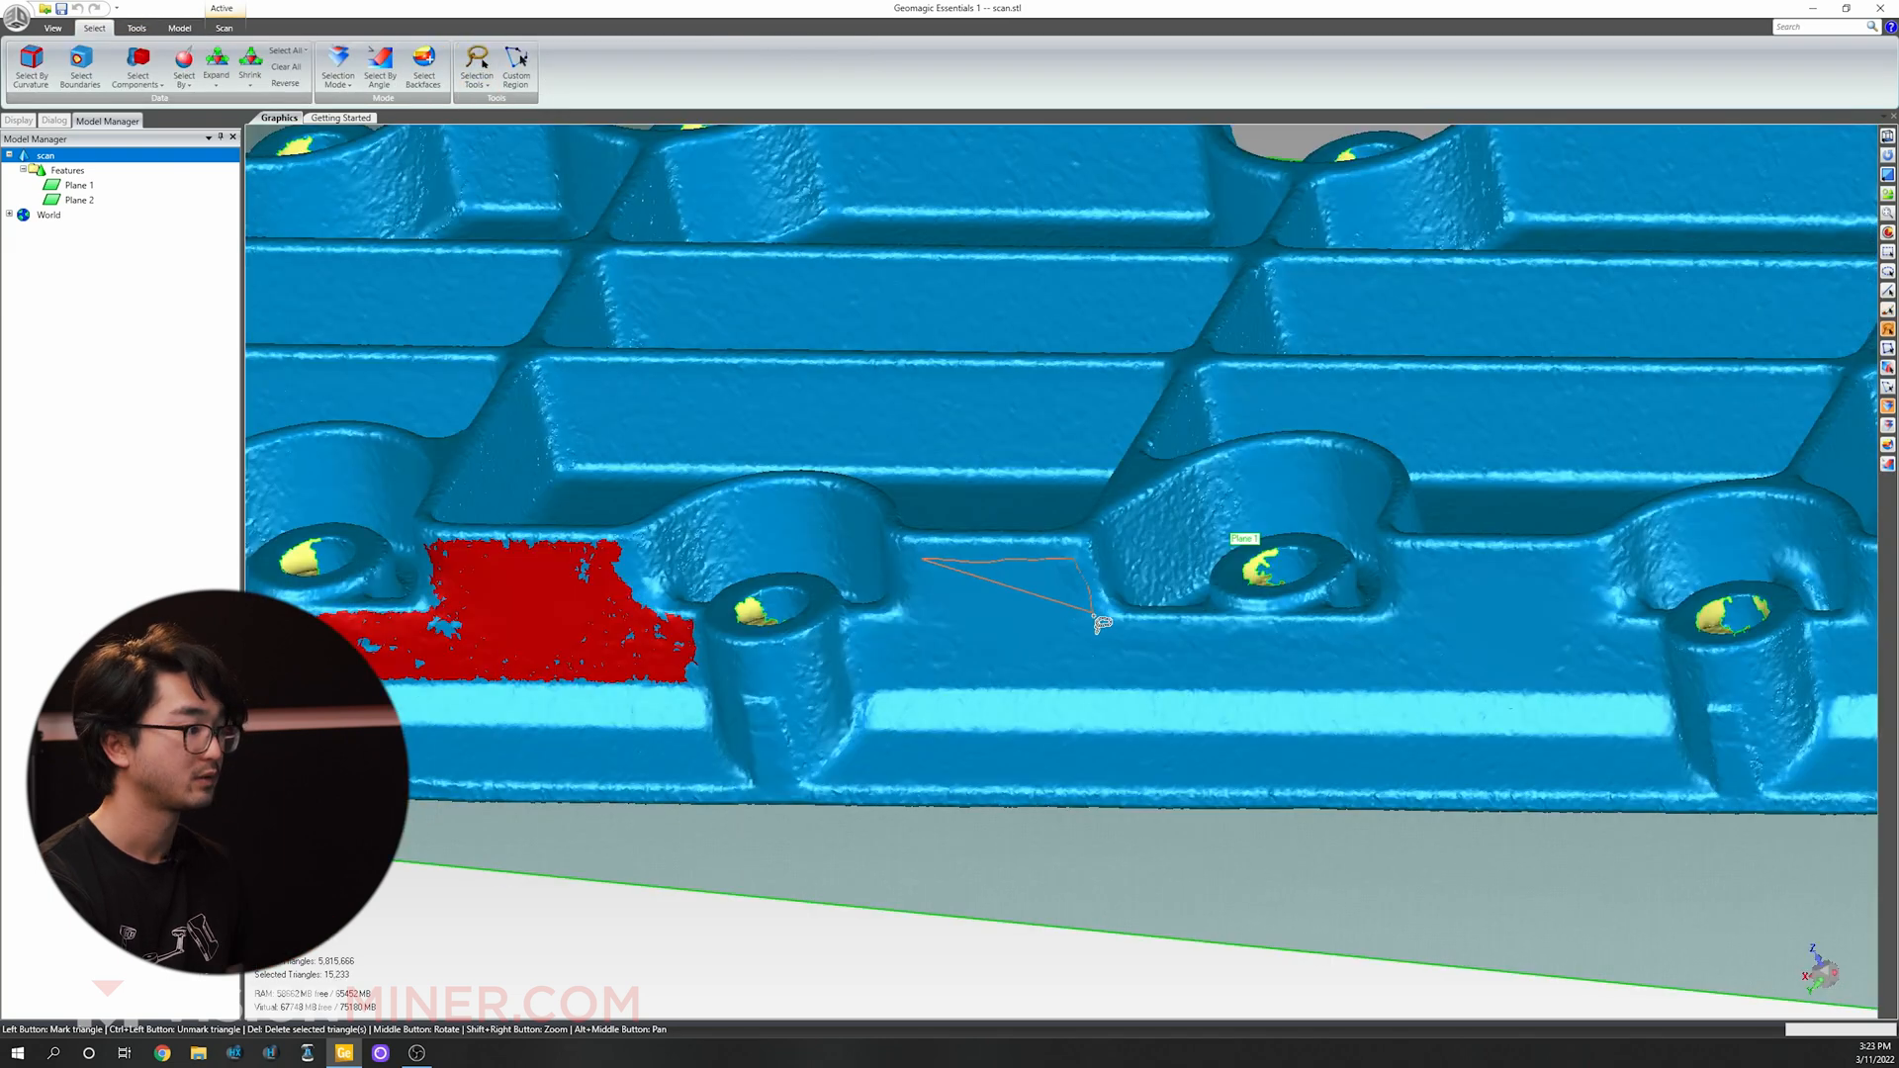
mouse_move(1093, 633)
left_mouse_down()
mouse_move(1071, 687)
mouse_move(866, 674)
mouse_move(870, 643)
mouse_move(911, 636)
mouse_move(917, 564)
left_mouse_up()
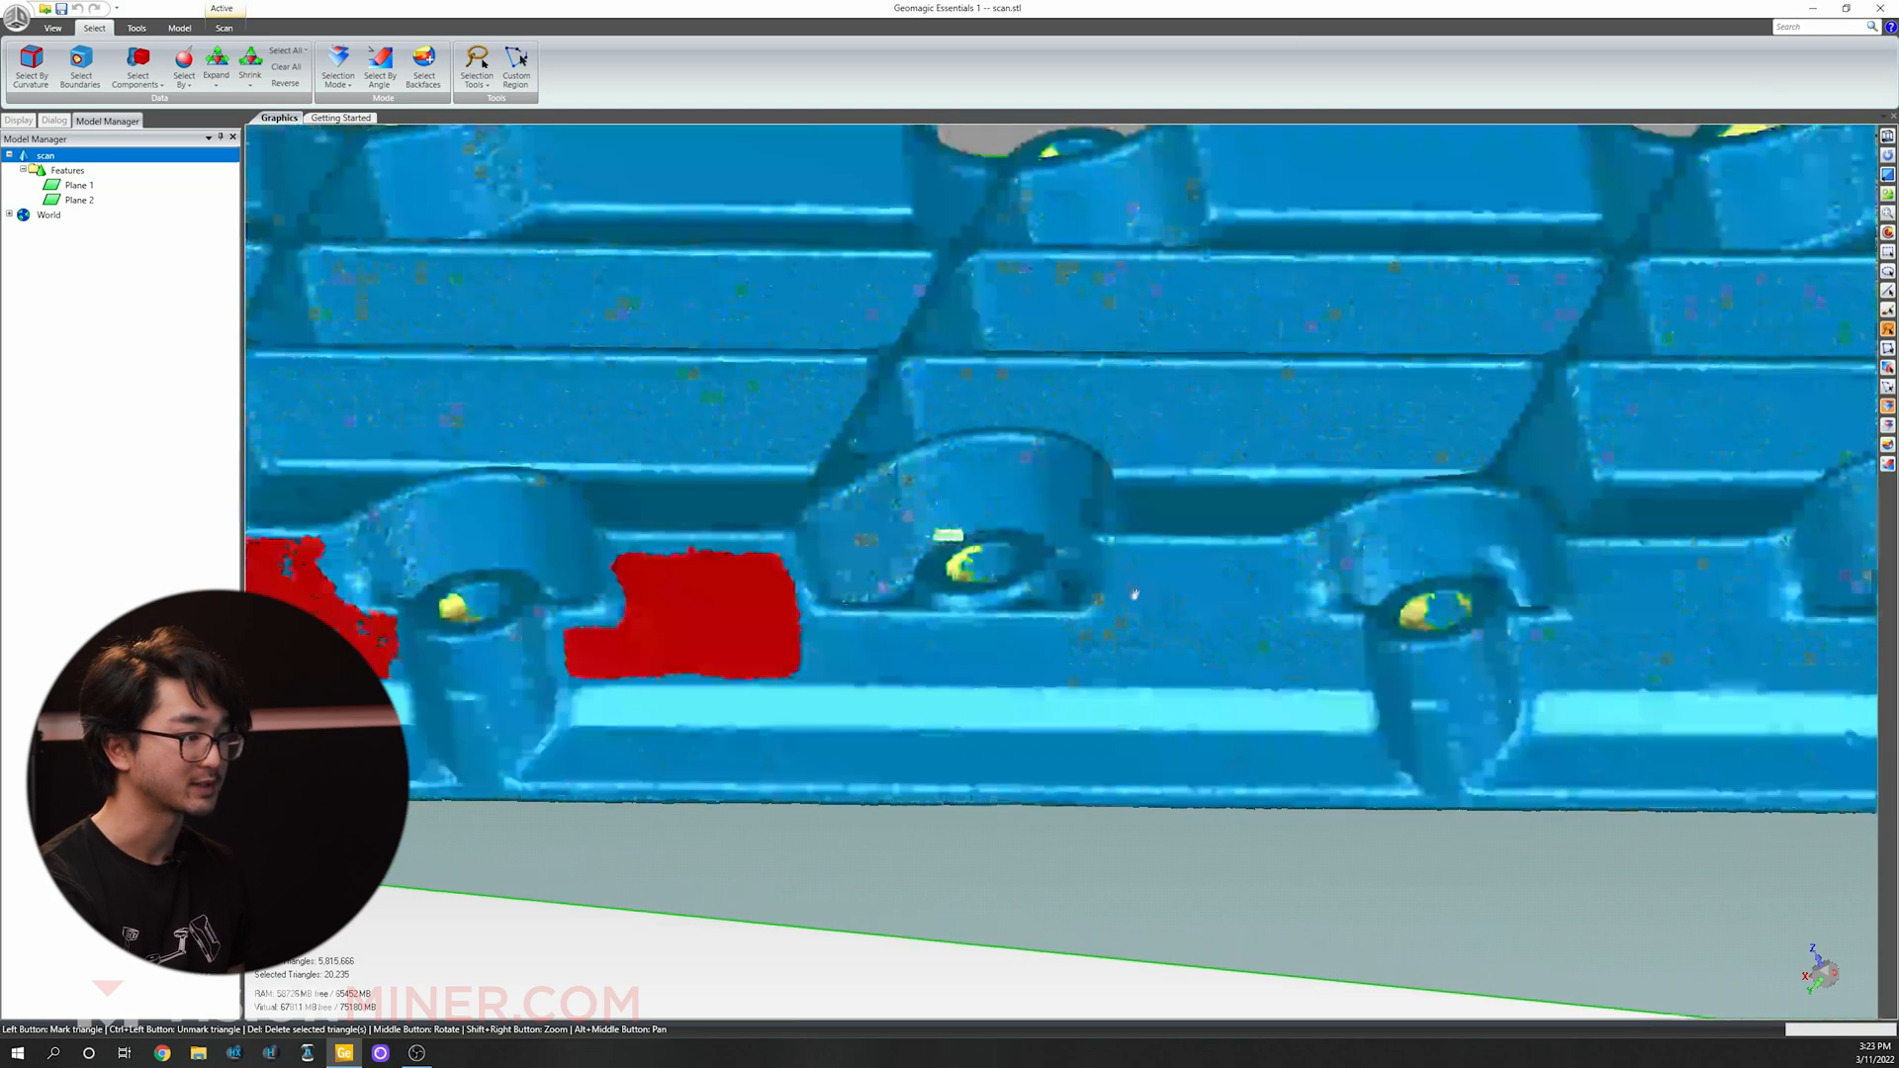
mouse_move(1118, 561)
left_mouse_down()
mouse_move(1276, 552)
mouse_move(1310, 633)
mouse_move(1355, 638)
mouse_move(1296, 683)
mouse_move(830, 681)
mouse_move(784, 648)
mouse_move(1029, 644)
mouse_move(1103, 604)
mouse_move(1117, 561)
left_mouse_up()
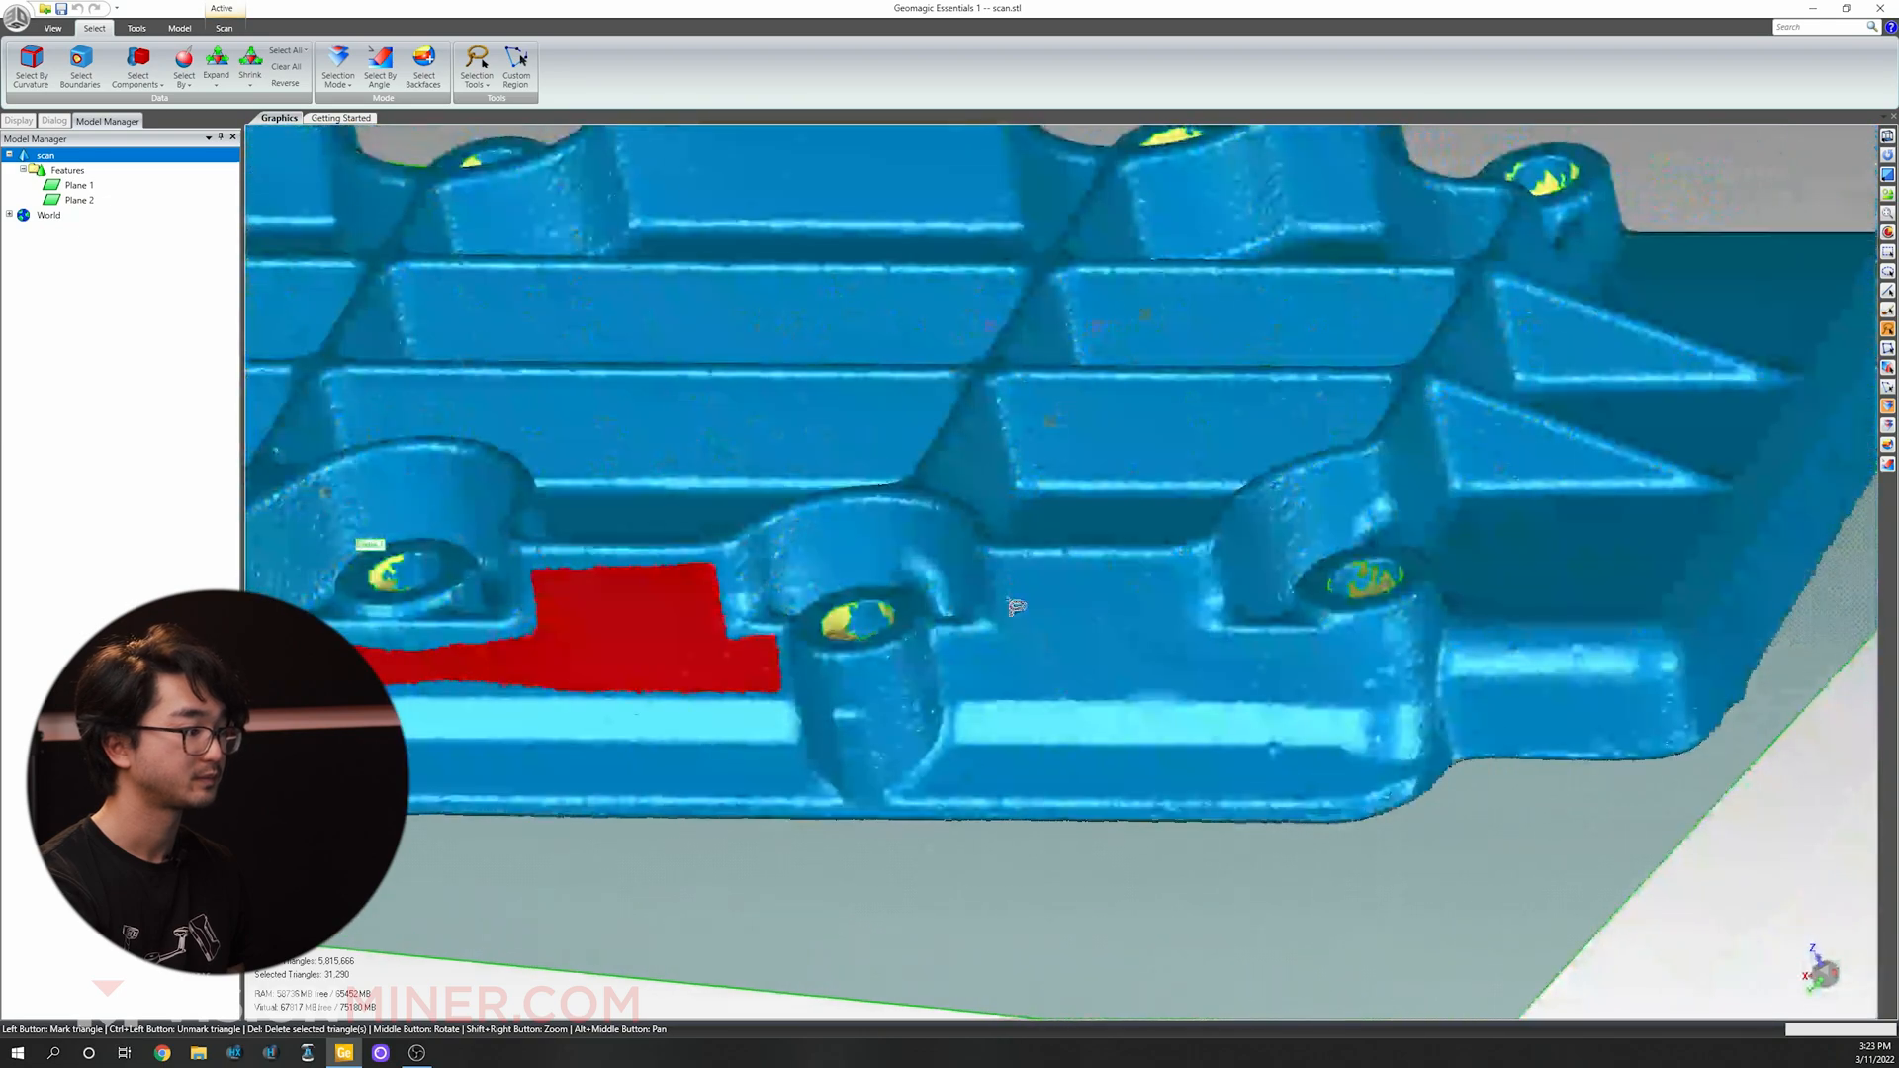
left_click_drag(997, 573, 975, 639)
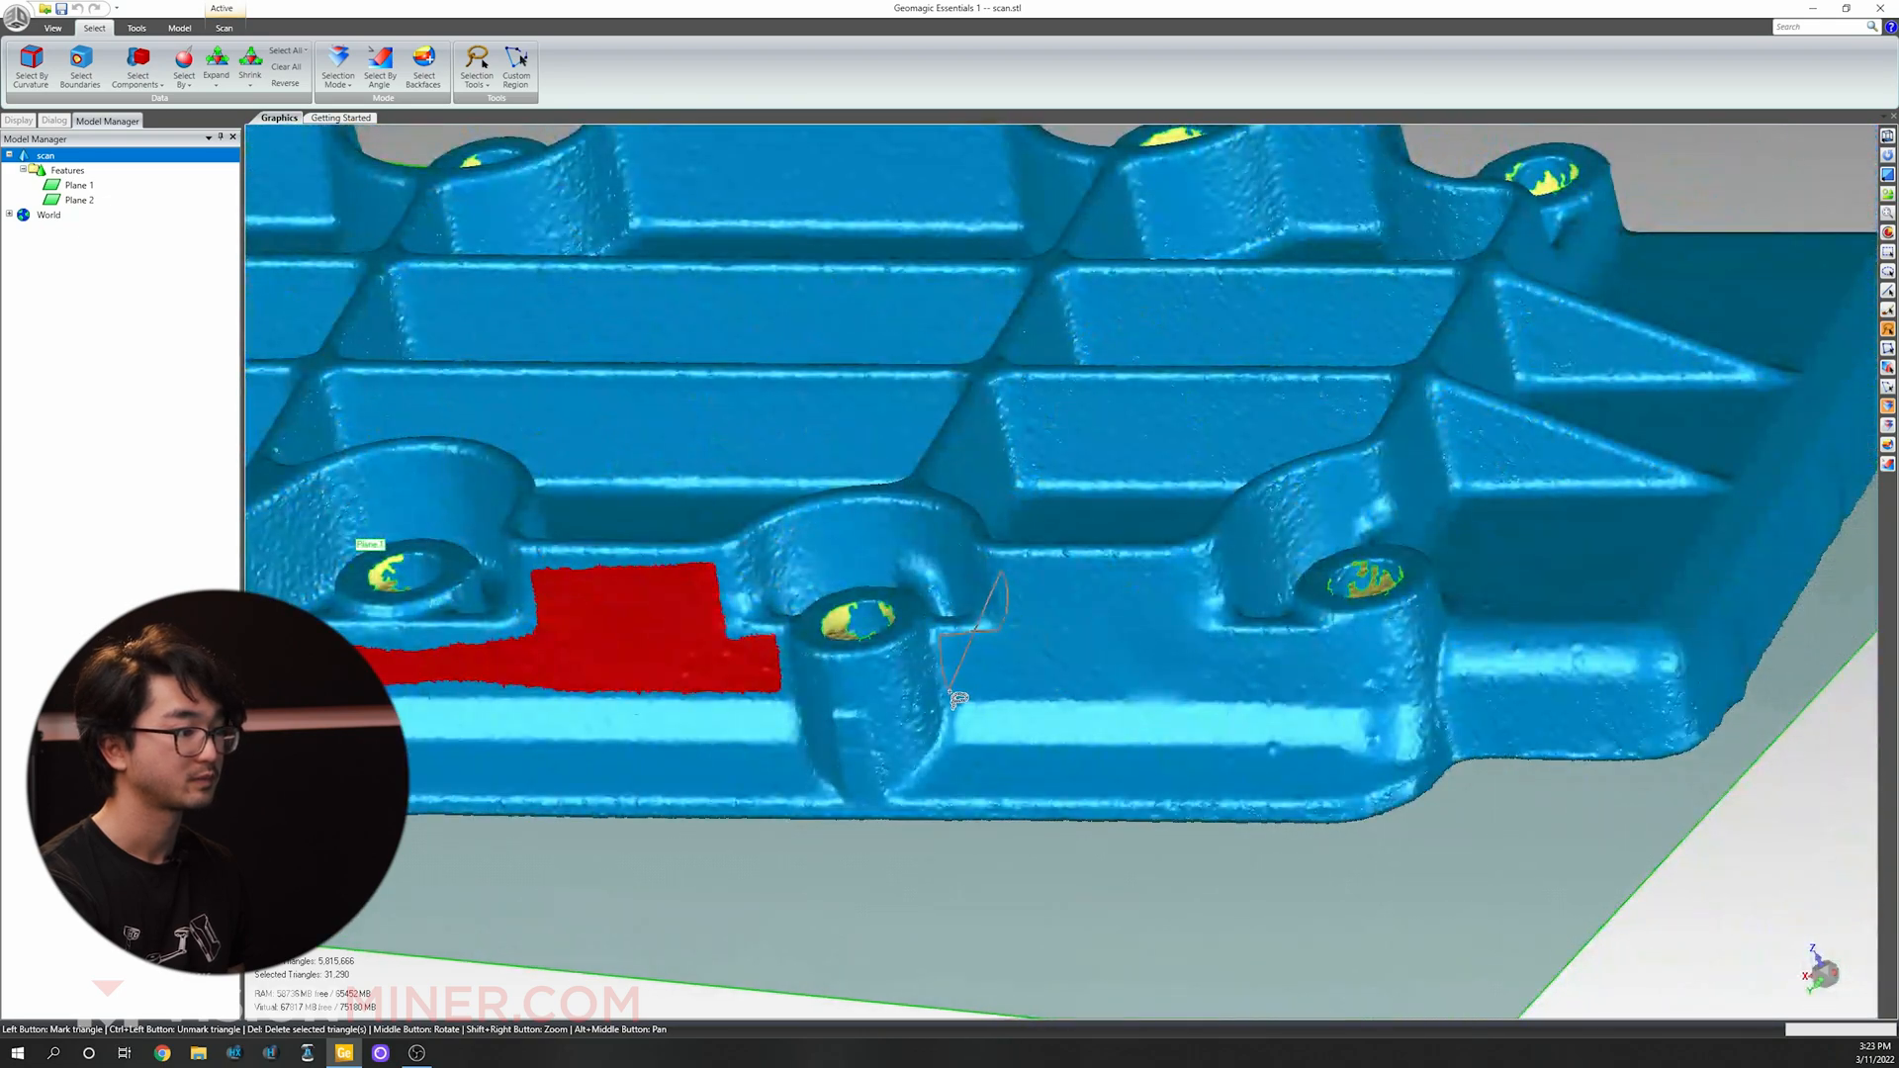
mouse_move(1105, 705)
left_mouse_down()
mouse_move(1353, 690)
mouse_move(1337, 649)
mouse_move(1220, 636)
mouse_move(1197, 566)
mouse_move(1003, 572)
left_mouse_up()
mouse_move(1302, 625)
left_mouse_down()
mouse_move(1342, 742)
mouse_move(1303, 633)
left_mouse_up()
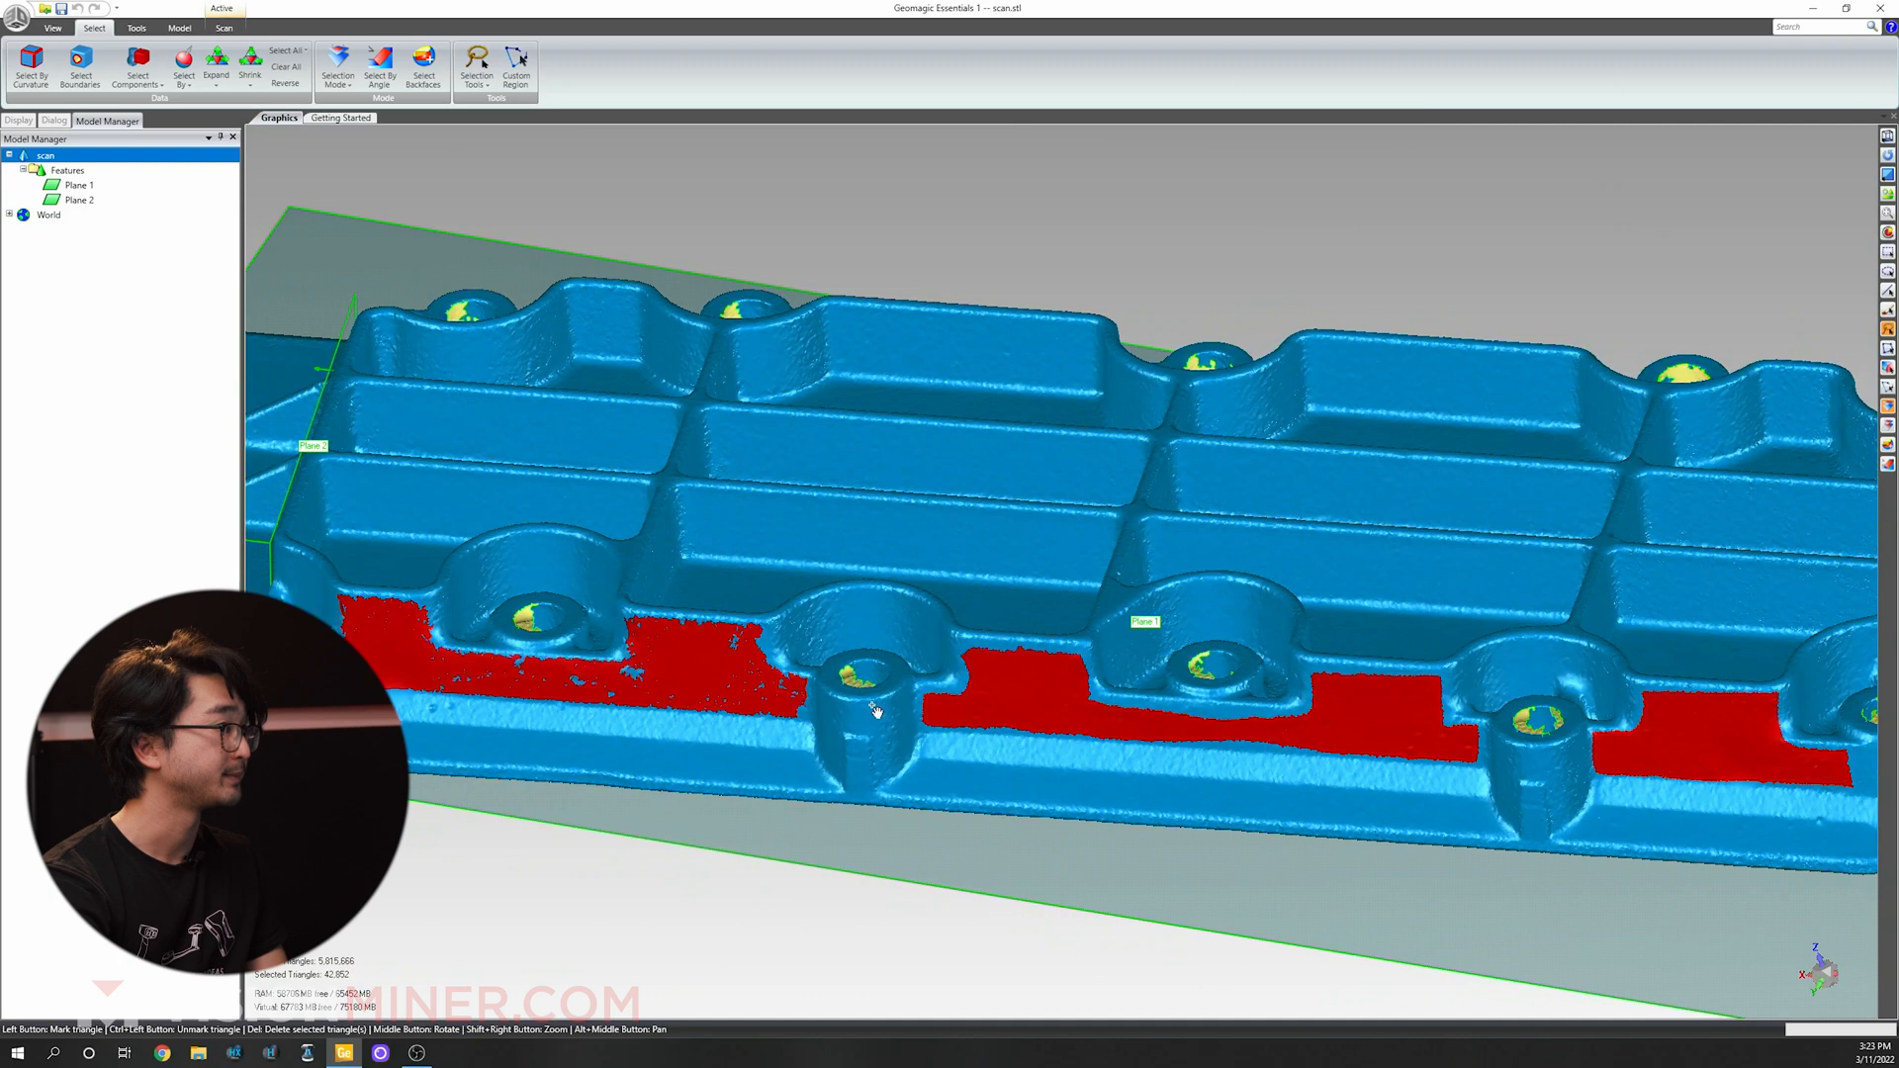
Create a Best Fit plane from the selected long side-wall sections with Contact Feature enabled and accept it.
left_click(225, 29)
left_click(179, 27)
left_click(401, 67)
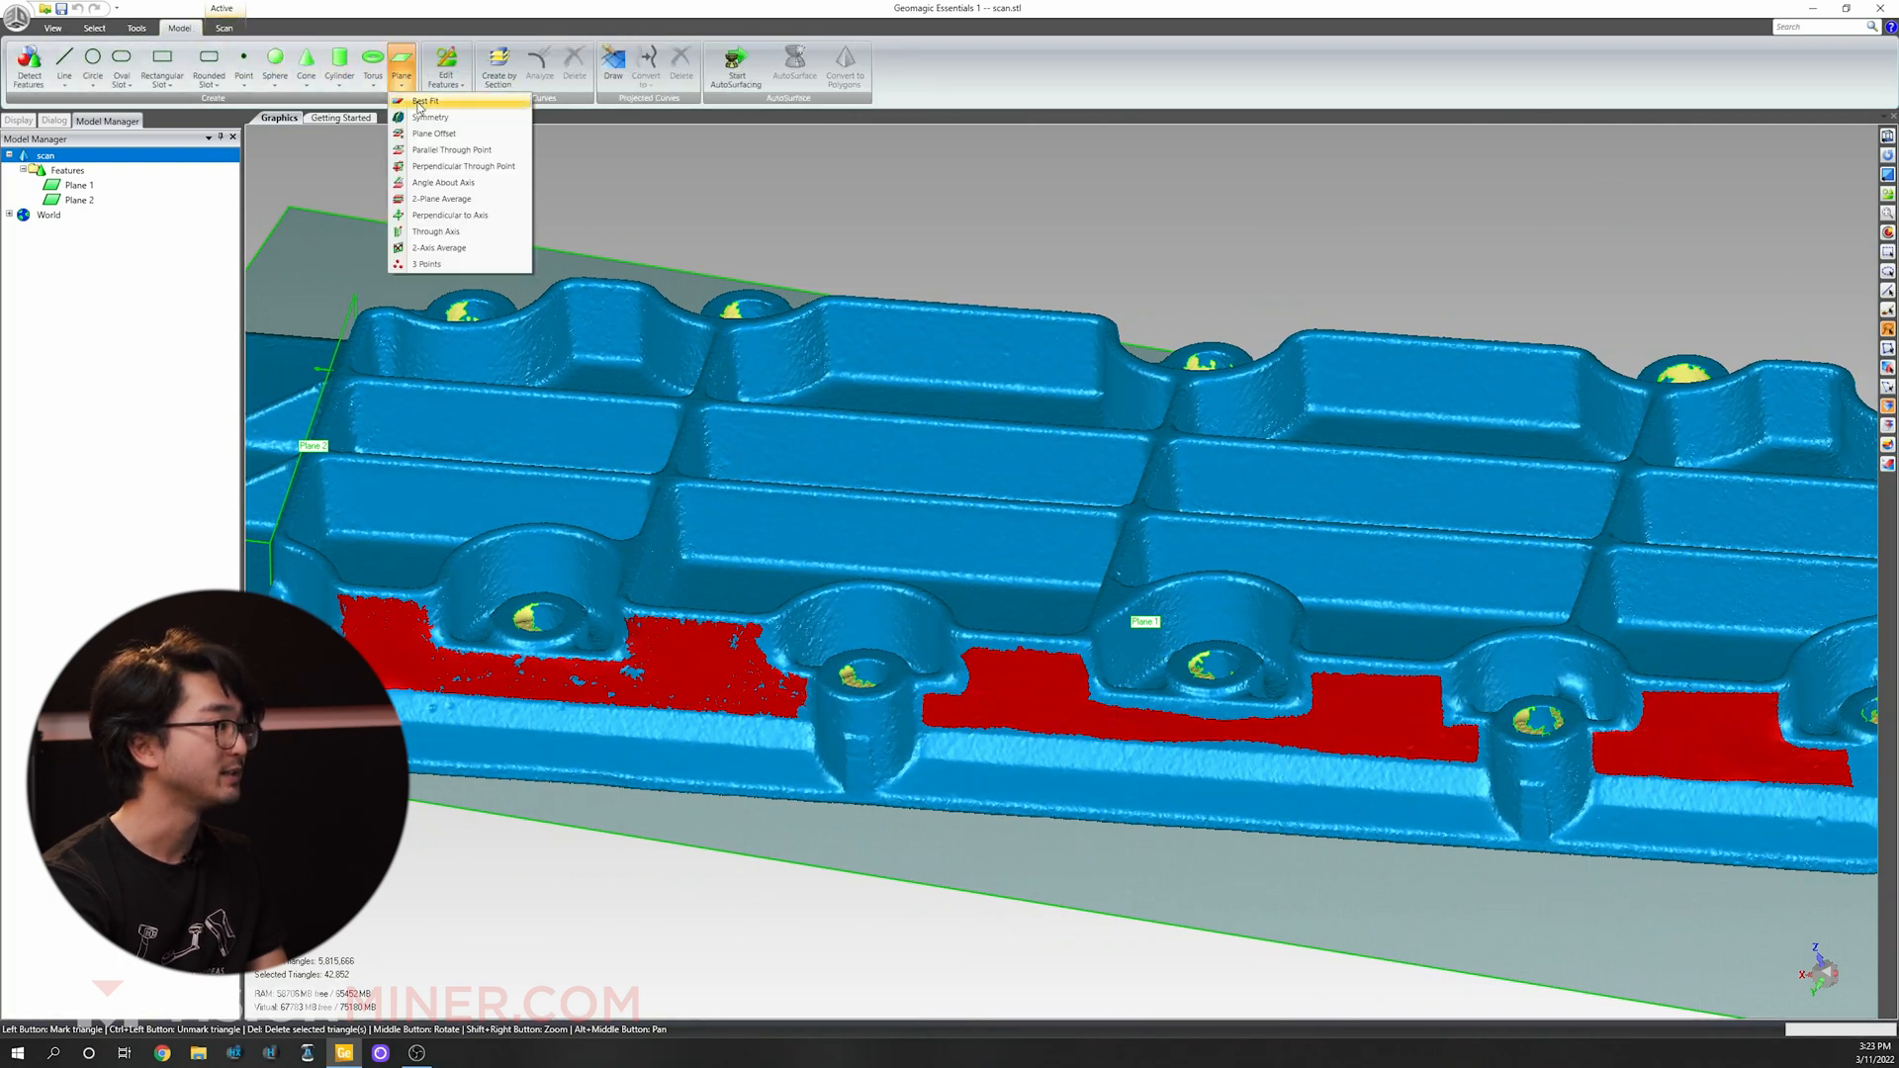
left_click(416, 101)
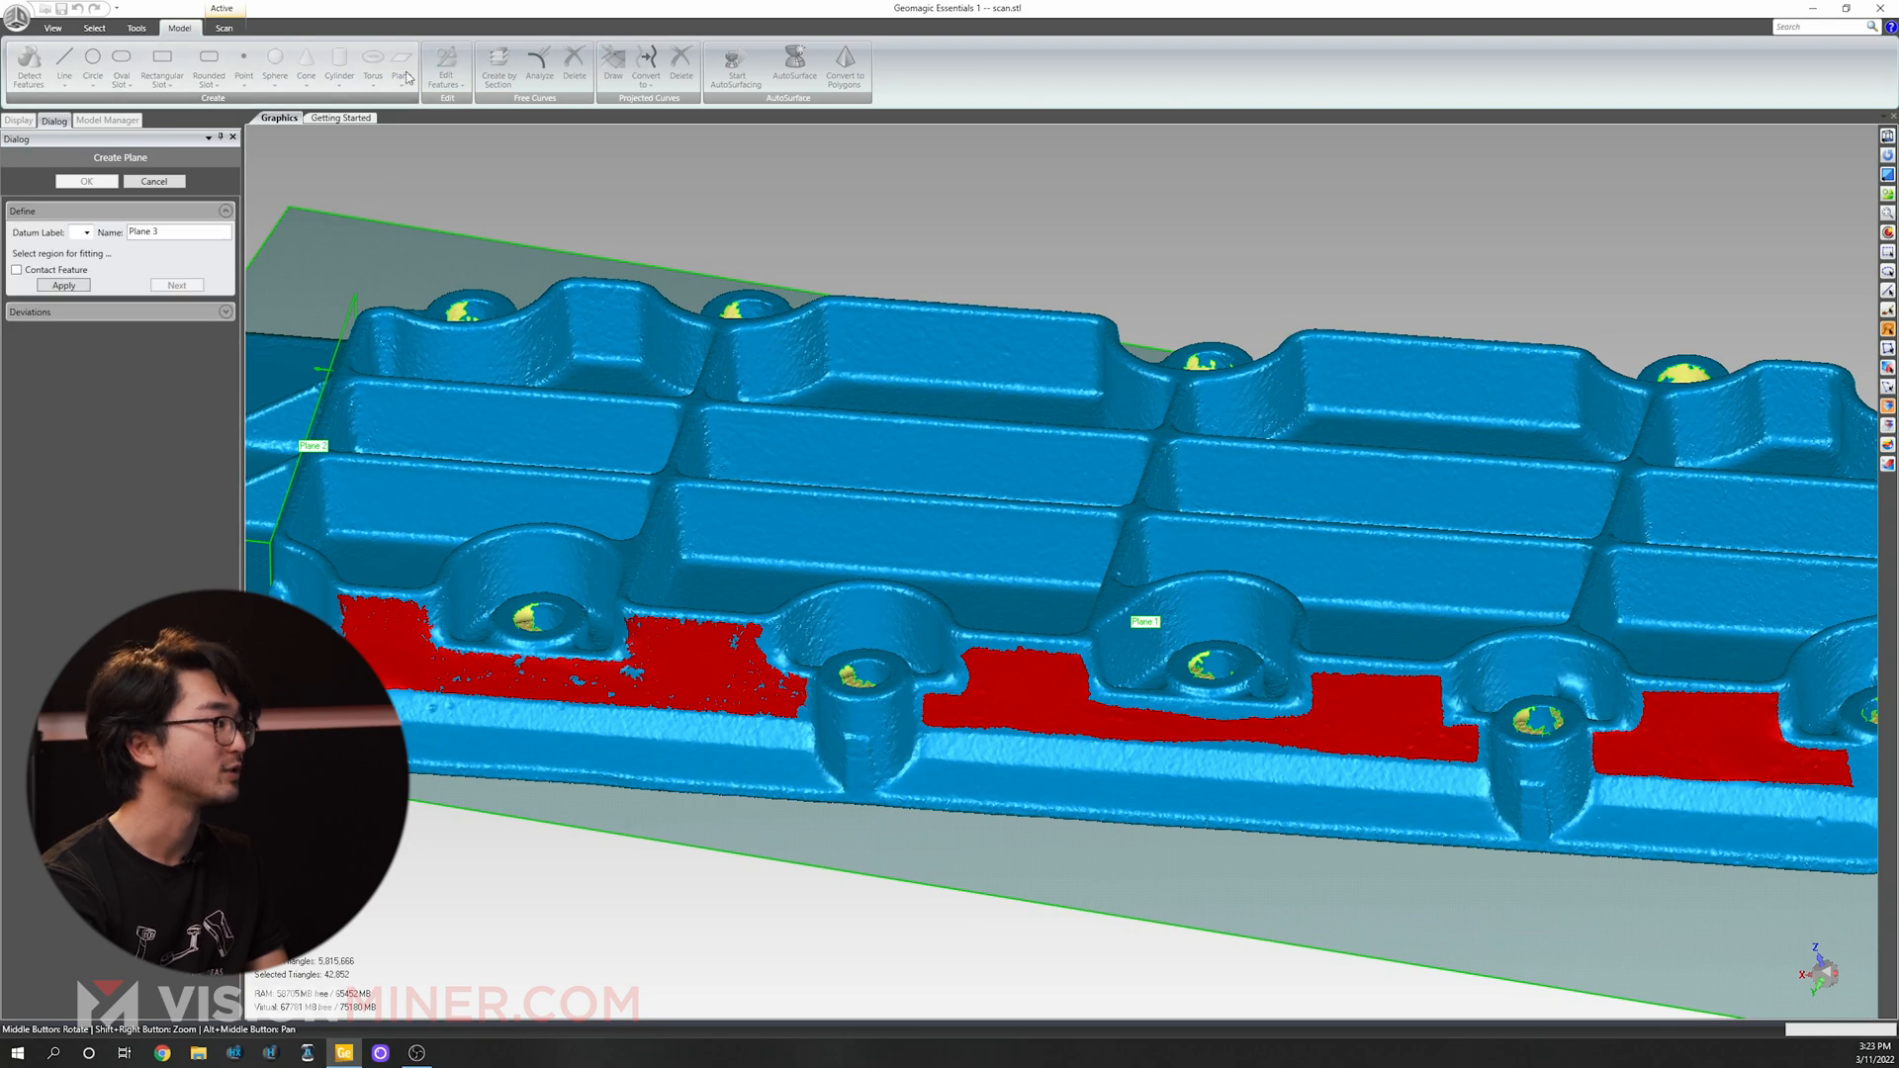
left_click(69, 293)
middle_click_drag(751, 510, 771, 613)
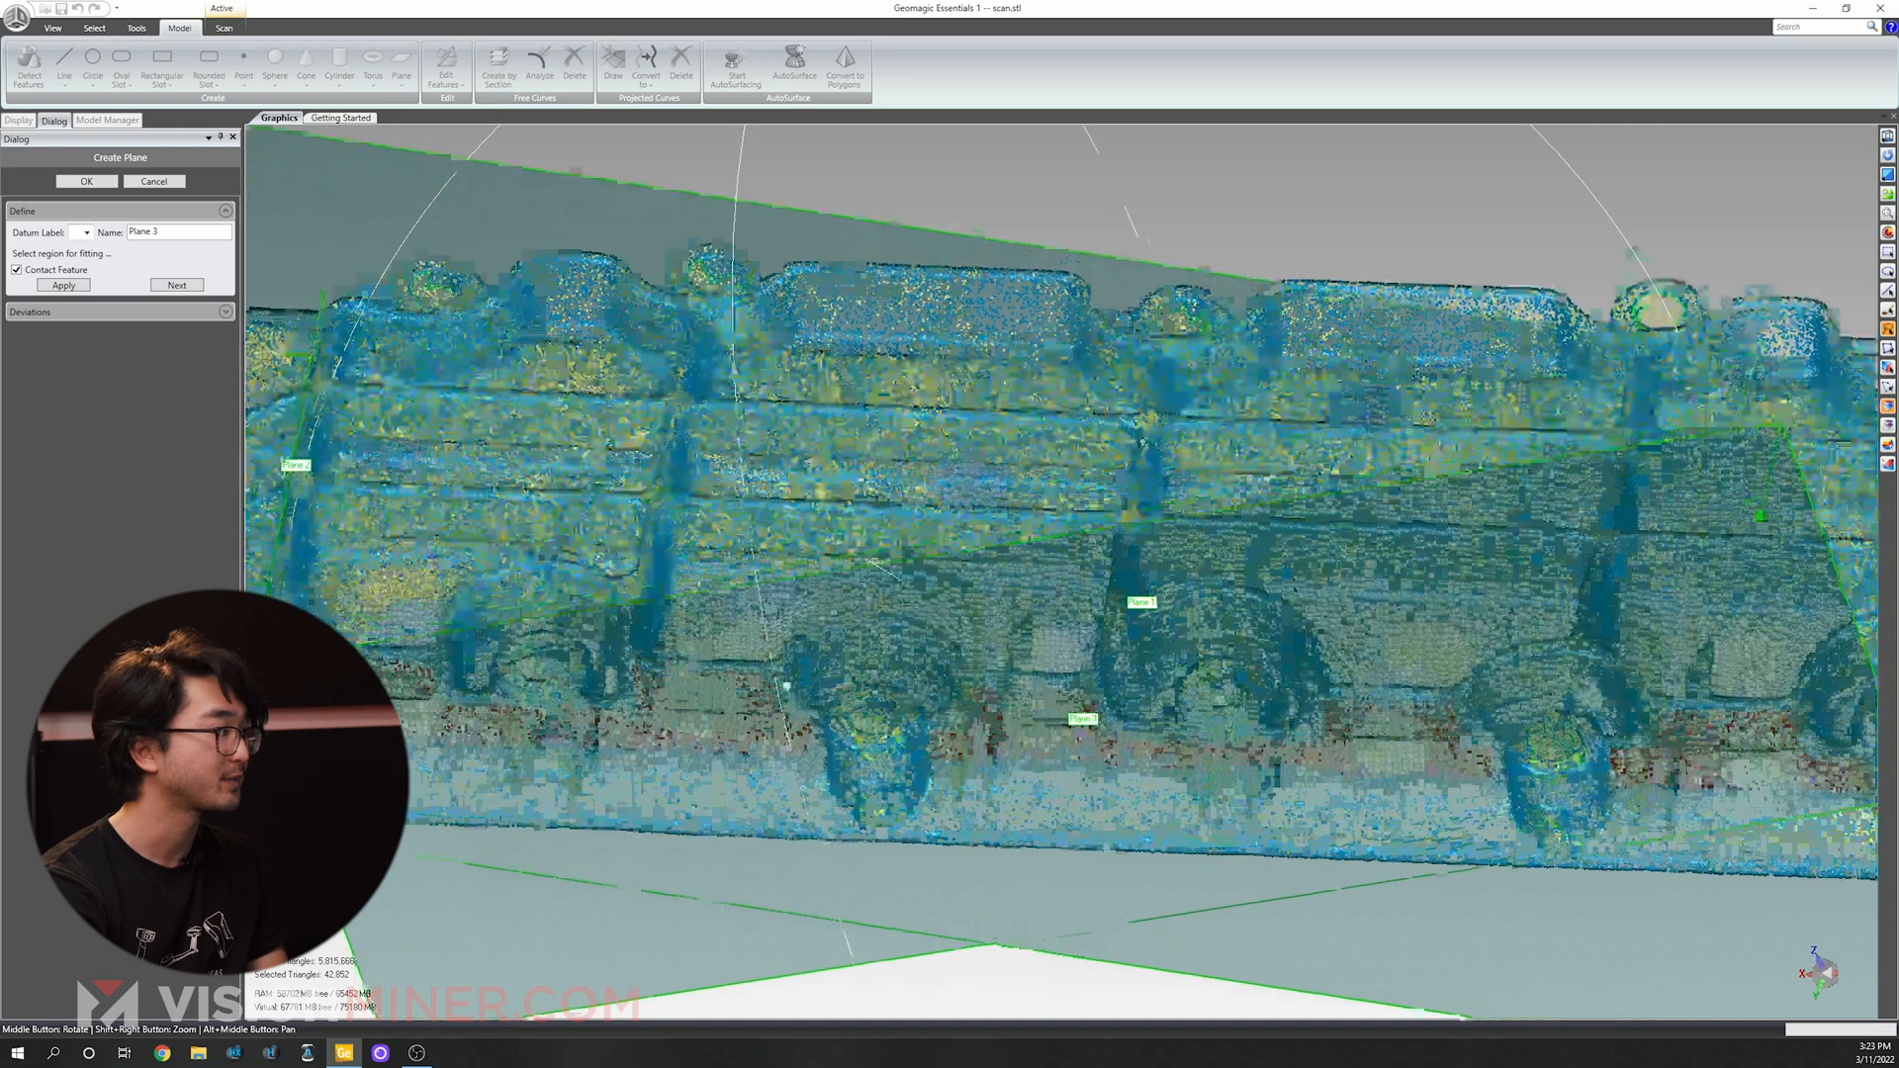
scroll(784, 687, "down", 5)
middle_click_drag(784, 691, 777, 712)
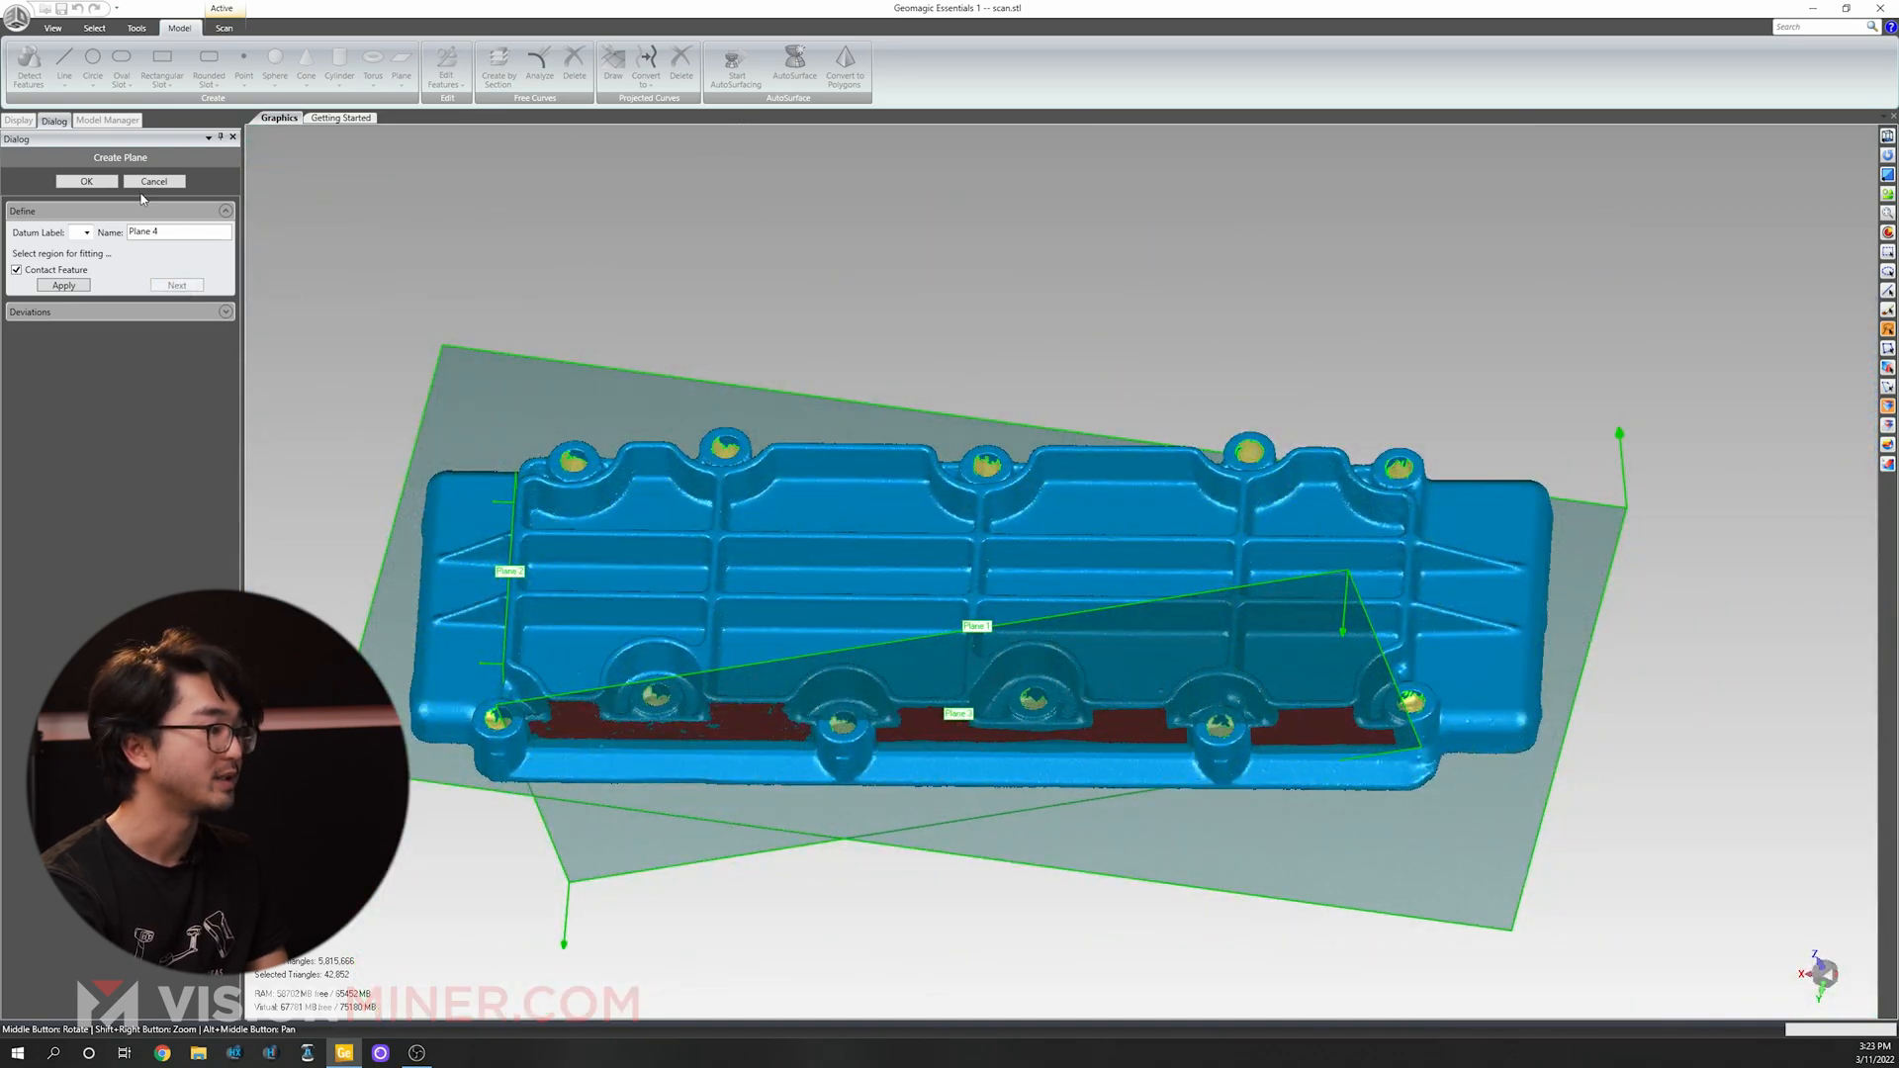
left_click(111, 186)
Start Align To World and pair the scan's gasket-face plane, Plane 1, with the world XY Plane.
middle_click_drag(875, 682, 912, 640)
scroll(925, 602, "down", 3)
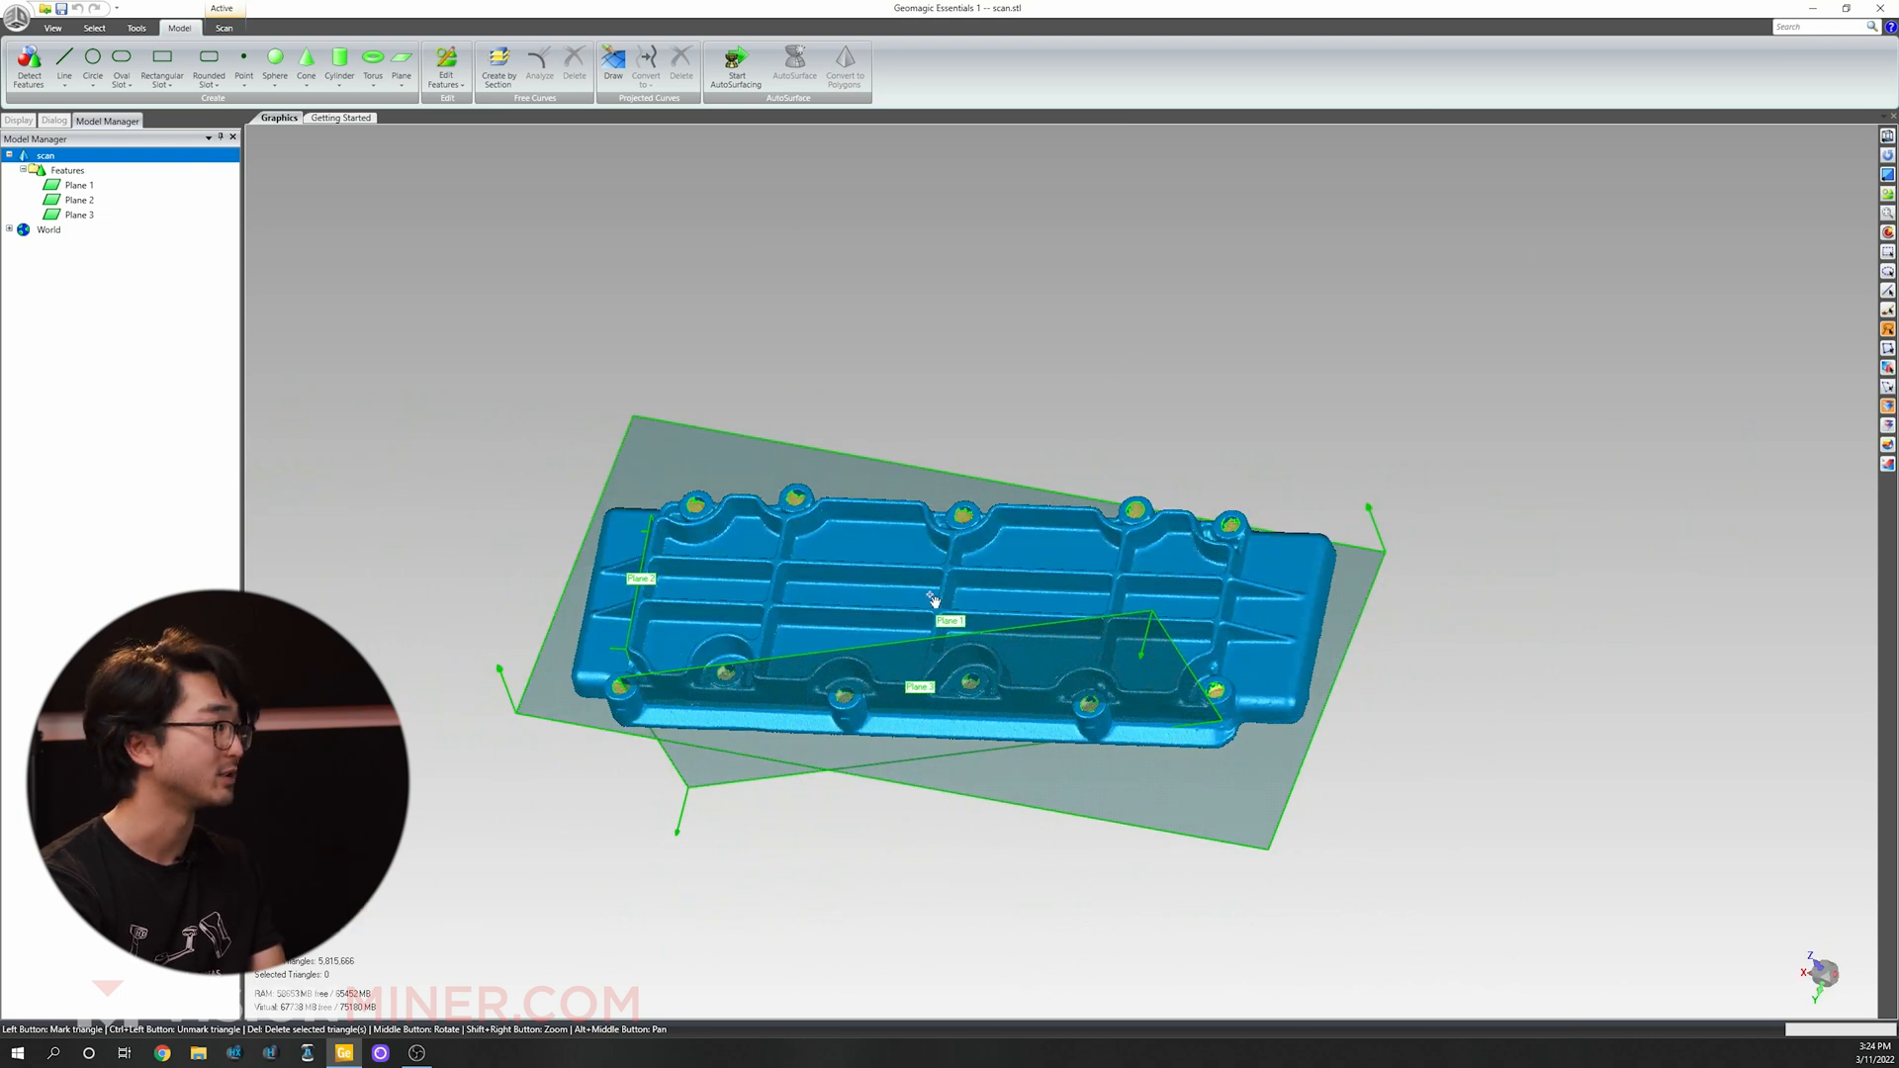
left_click(137, 28)
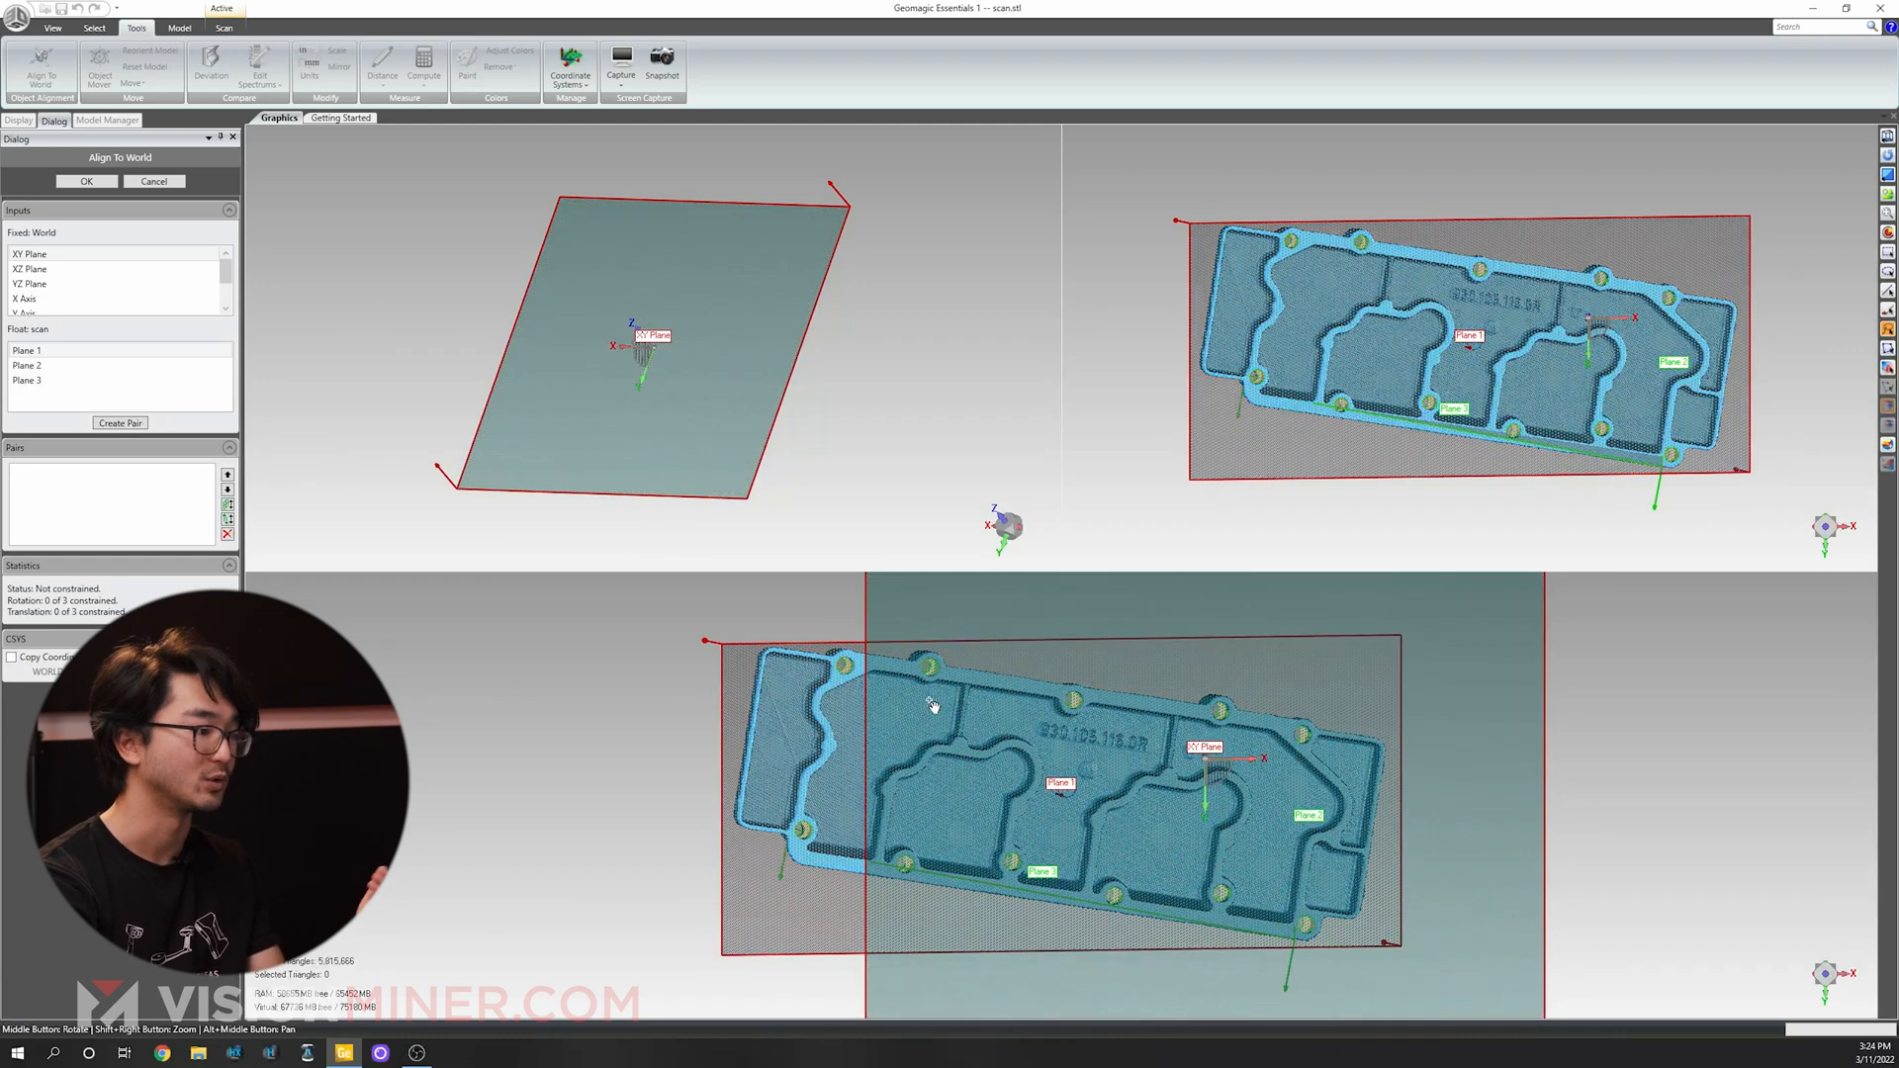
middle_click_drag(1105, 826, 1147, 910)
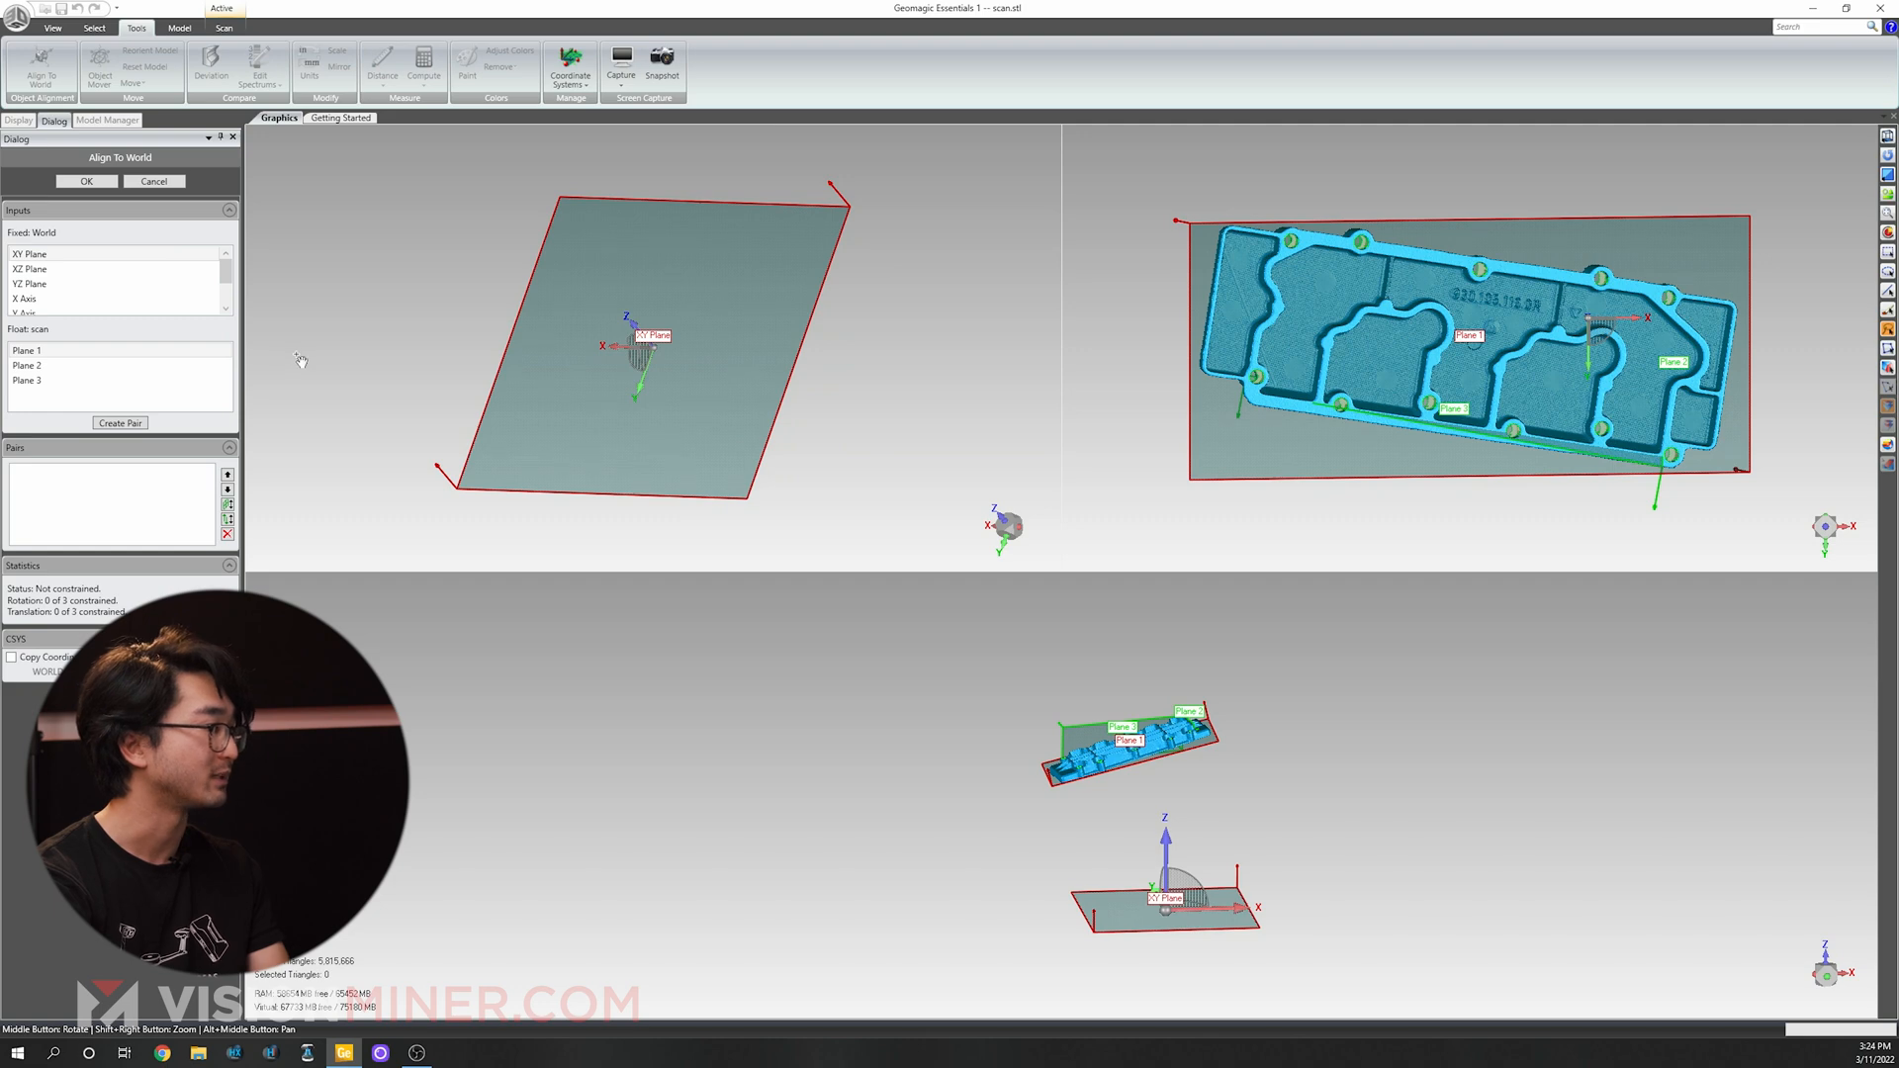
left_click(71, 354)
left_click(133, 425)
mouse_move(1125, 819)
middle_mouse_down()
mouse_move(1181, 606)
mouse_move(1132, 879)
mouse_move(1151, 875)
middle_mouse_up()
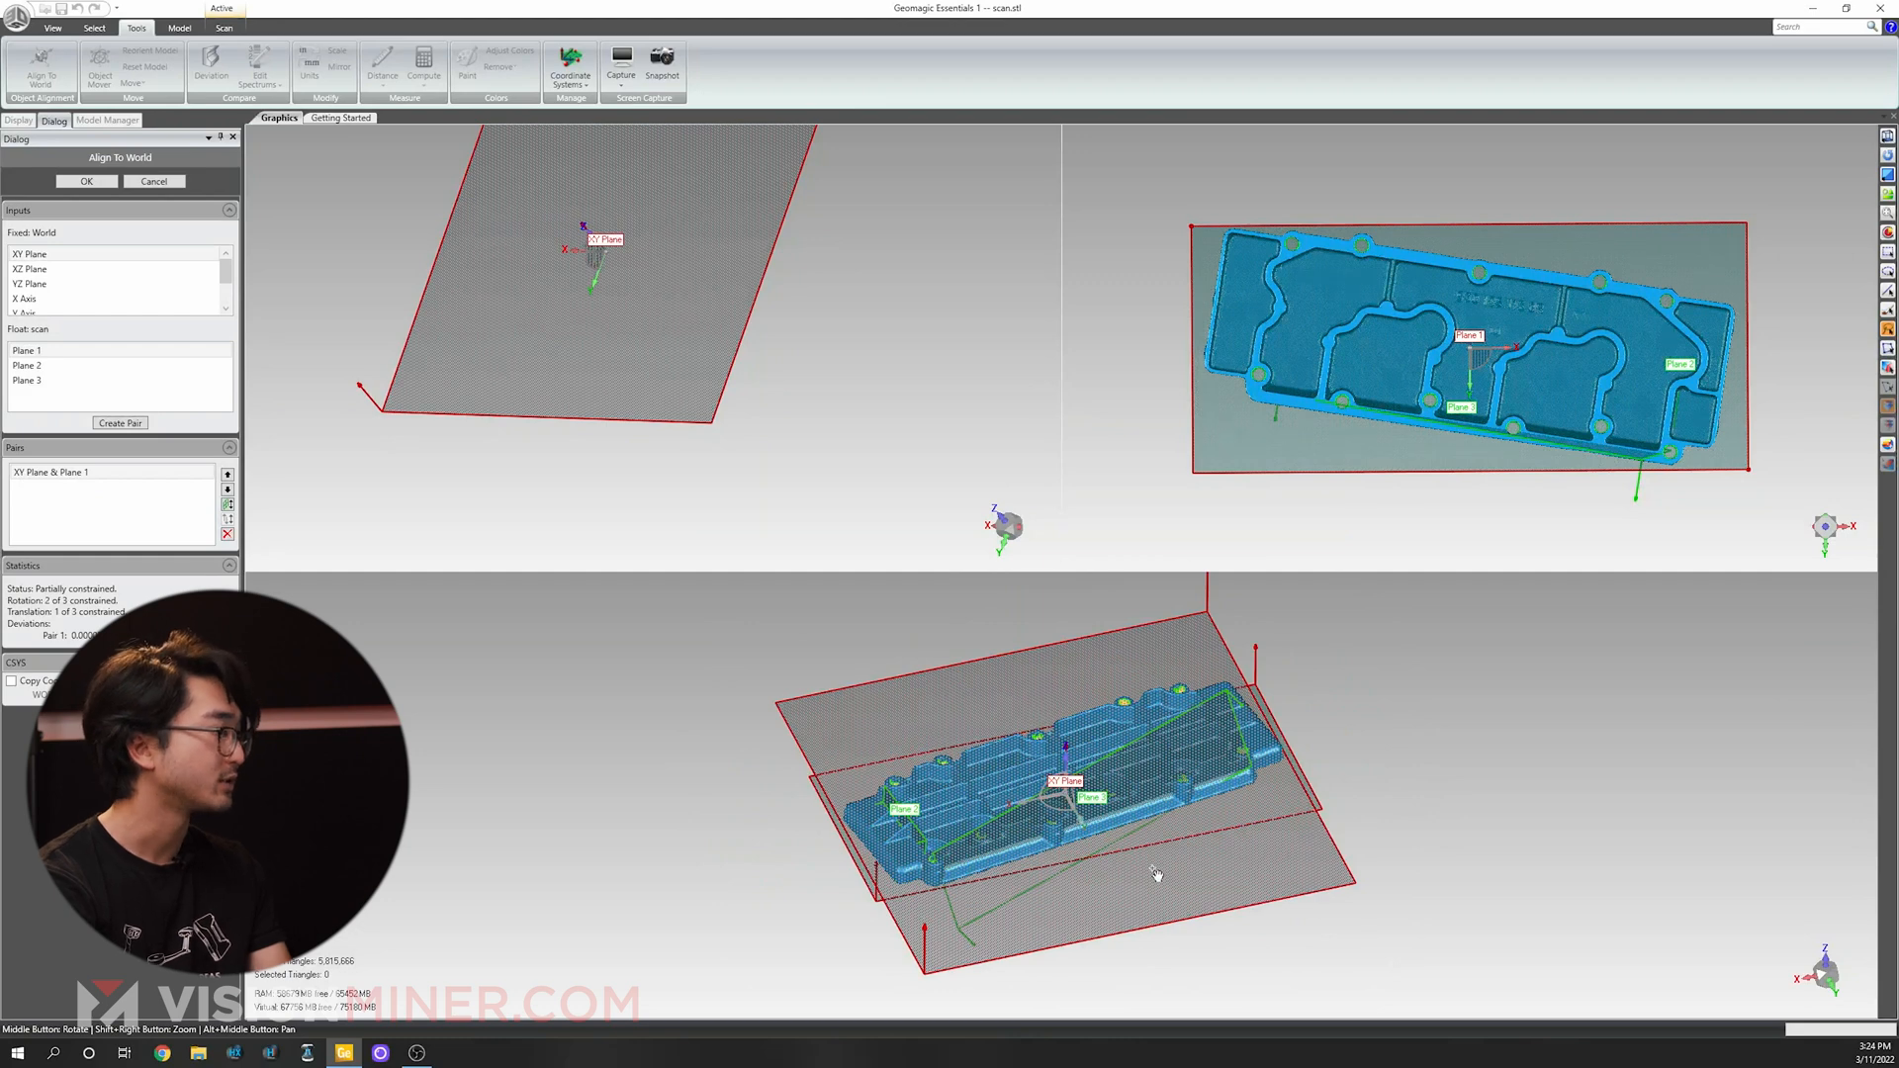
Pair the world XZ Plane with the scan's long side-wall plane, Plane 3.
left_click(29, 269)
left_click(49, 352)
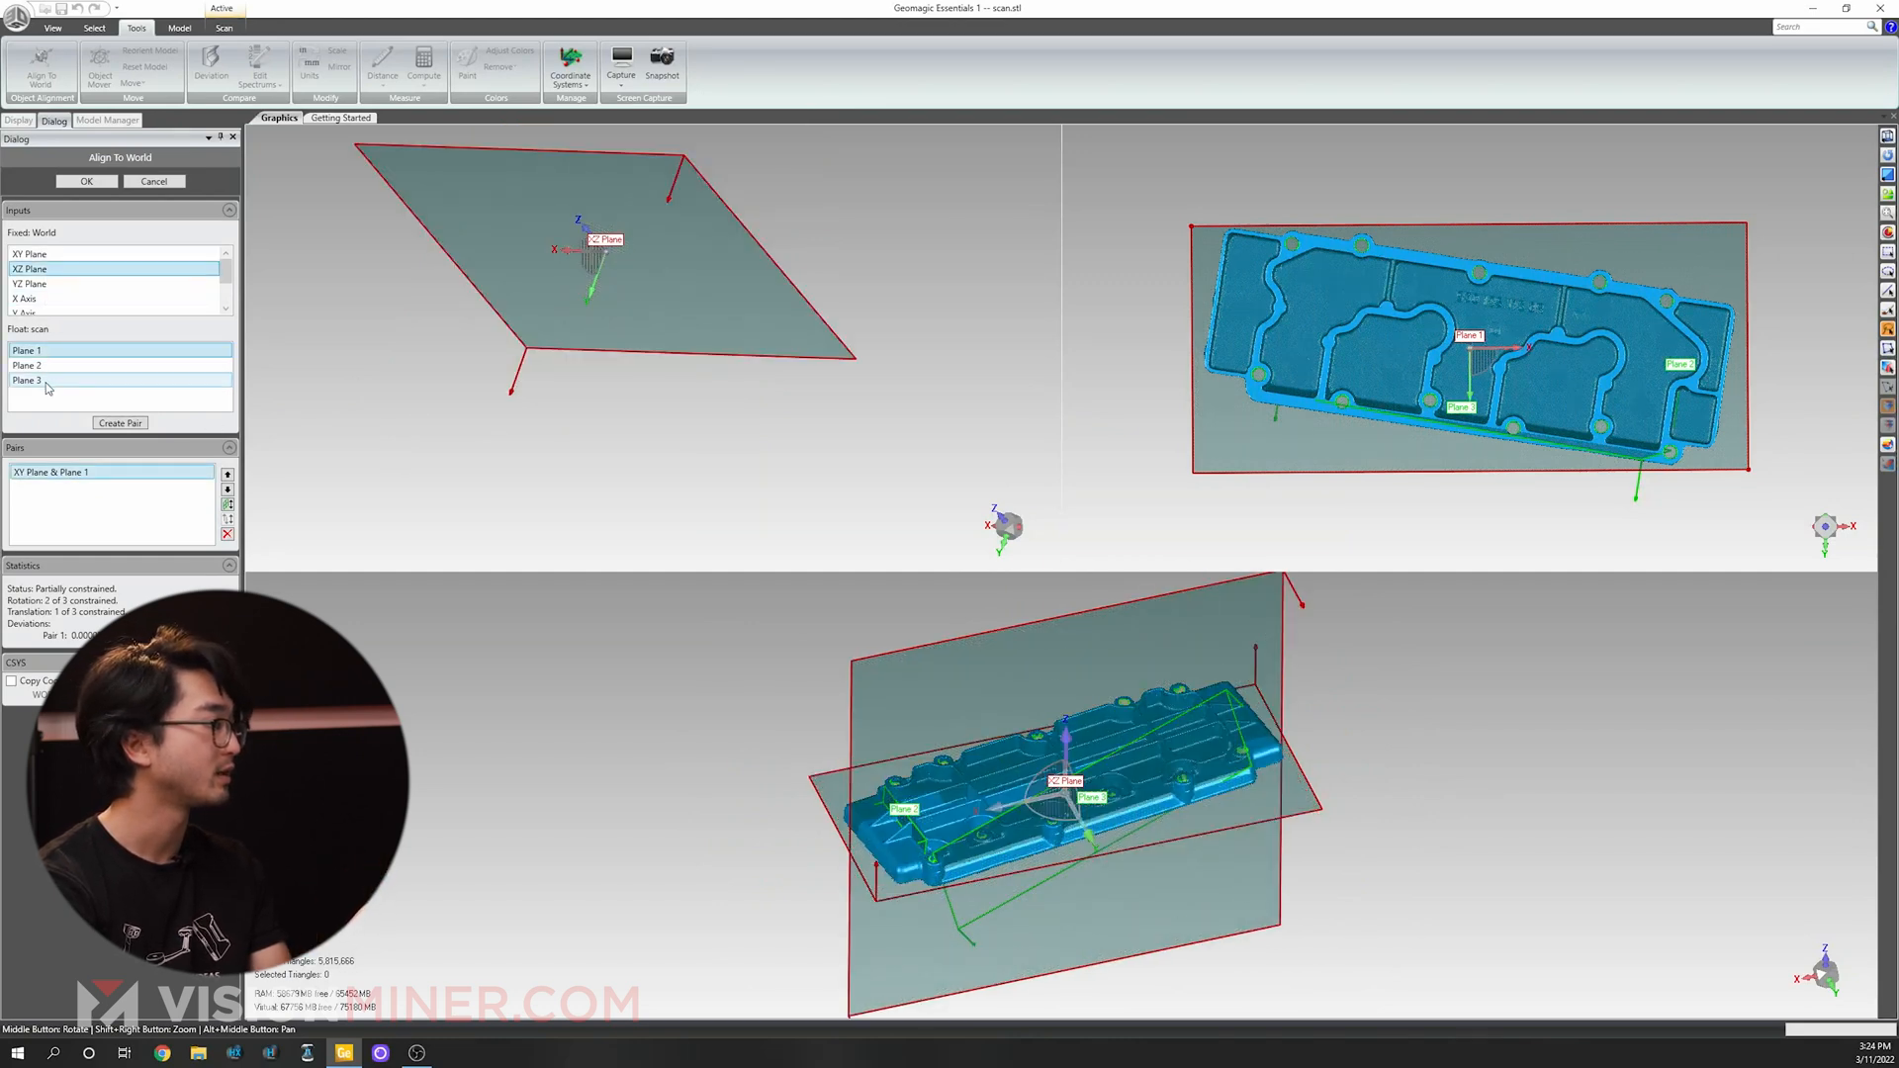
left_click(46, 382)
left_click(115, 424)
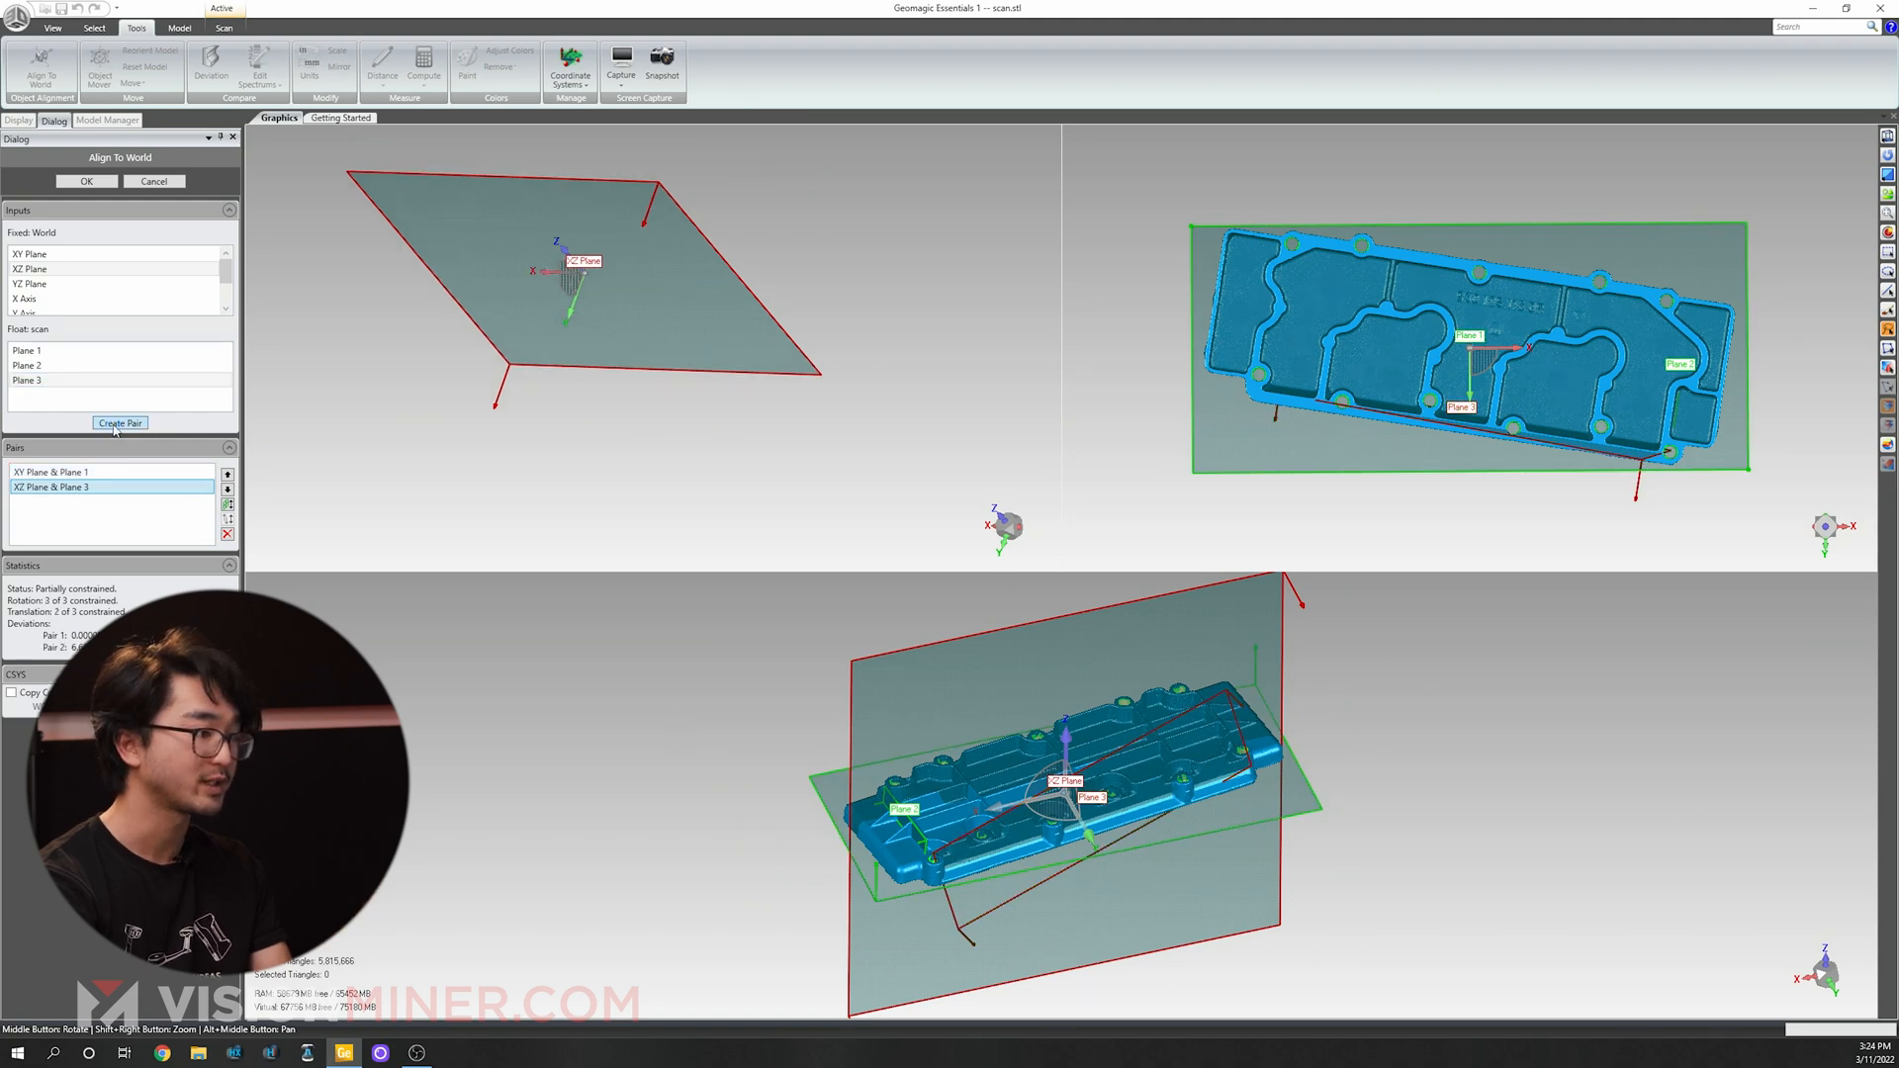
Pair the world YZ Plane with the scan's end-wall plane, Plane 2.
middle_click_drag(1123, 891, 1093, 905)
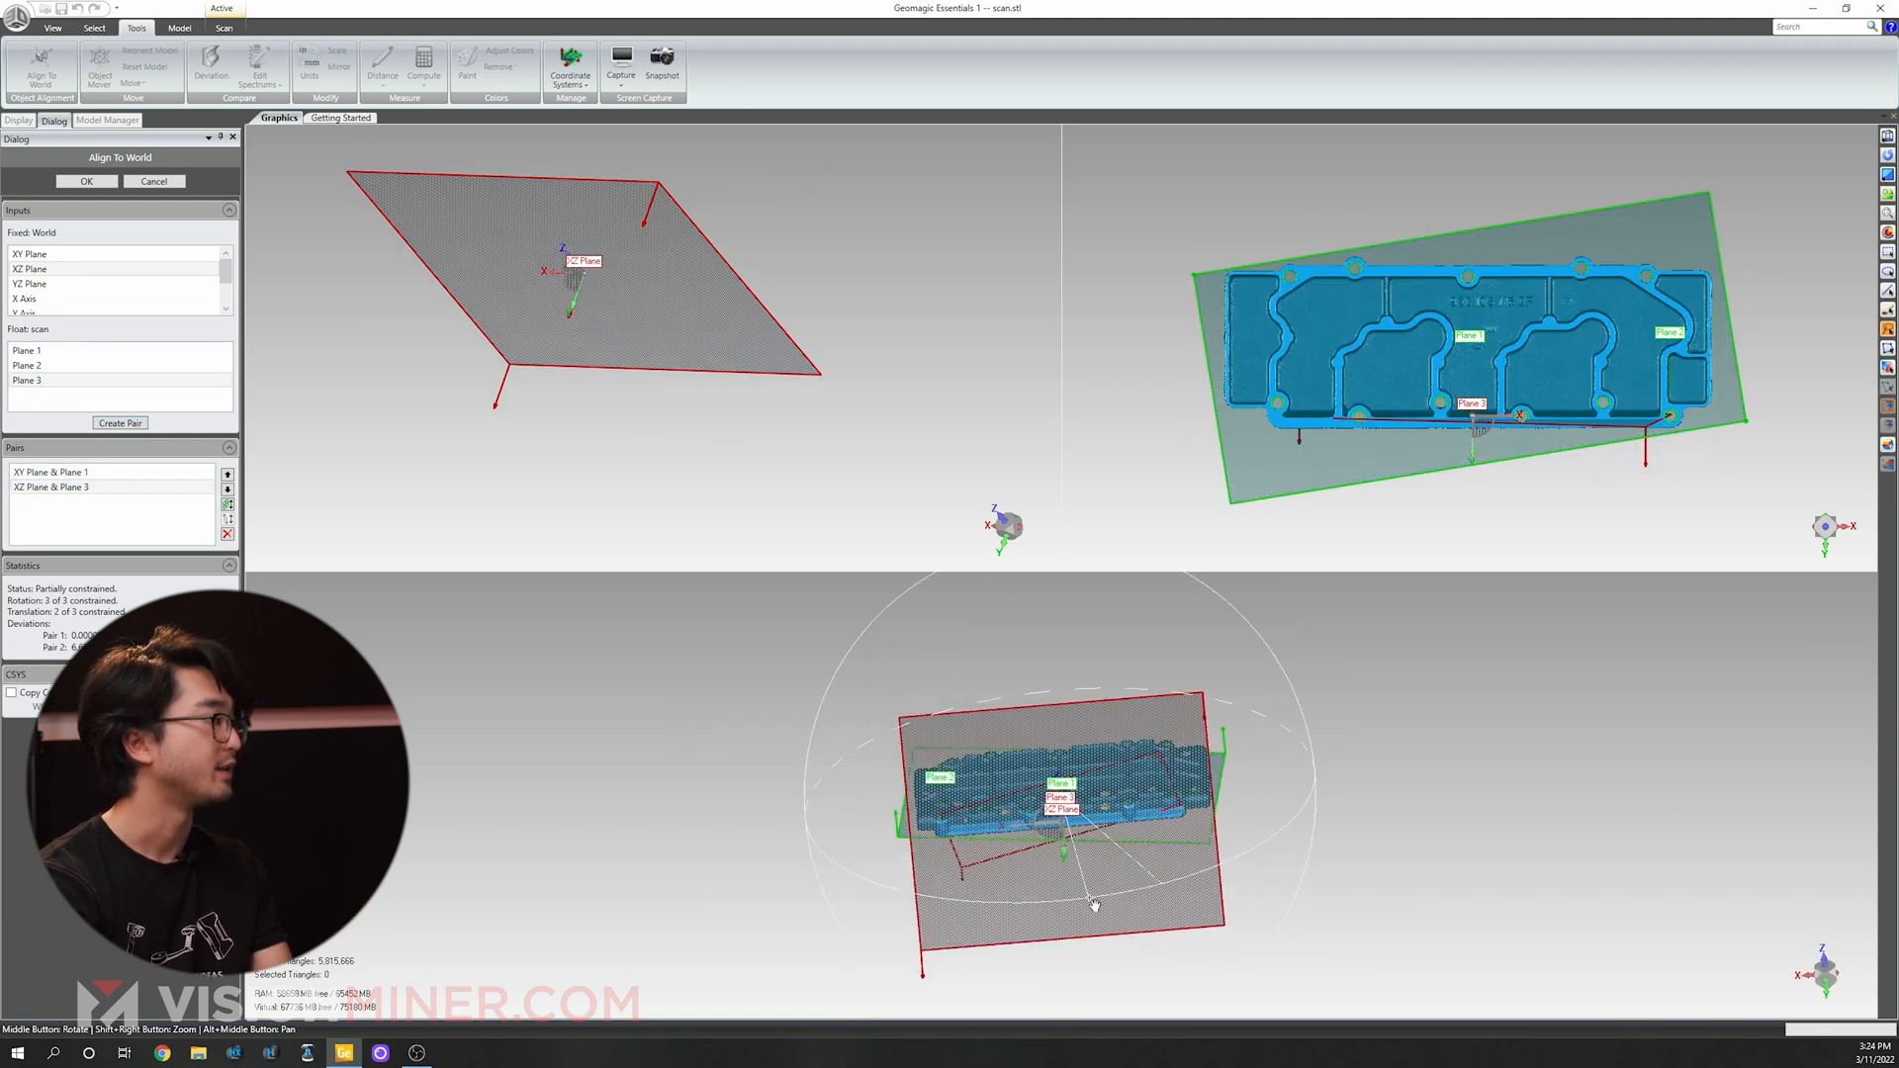
left_click(30, 284)
left_click(27, 366)
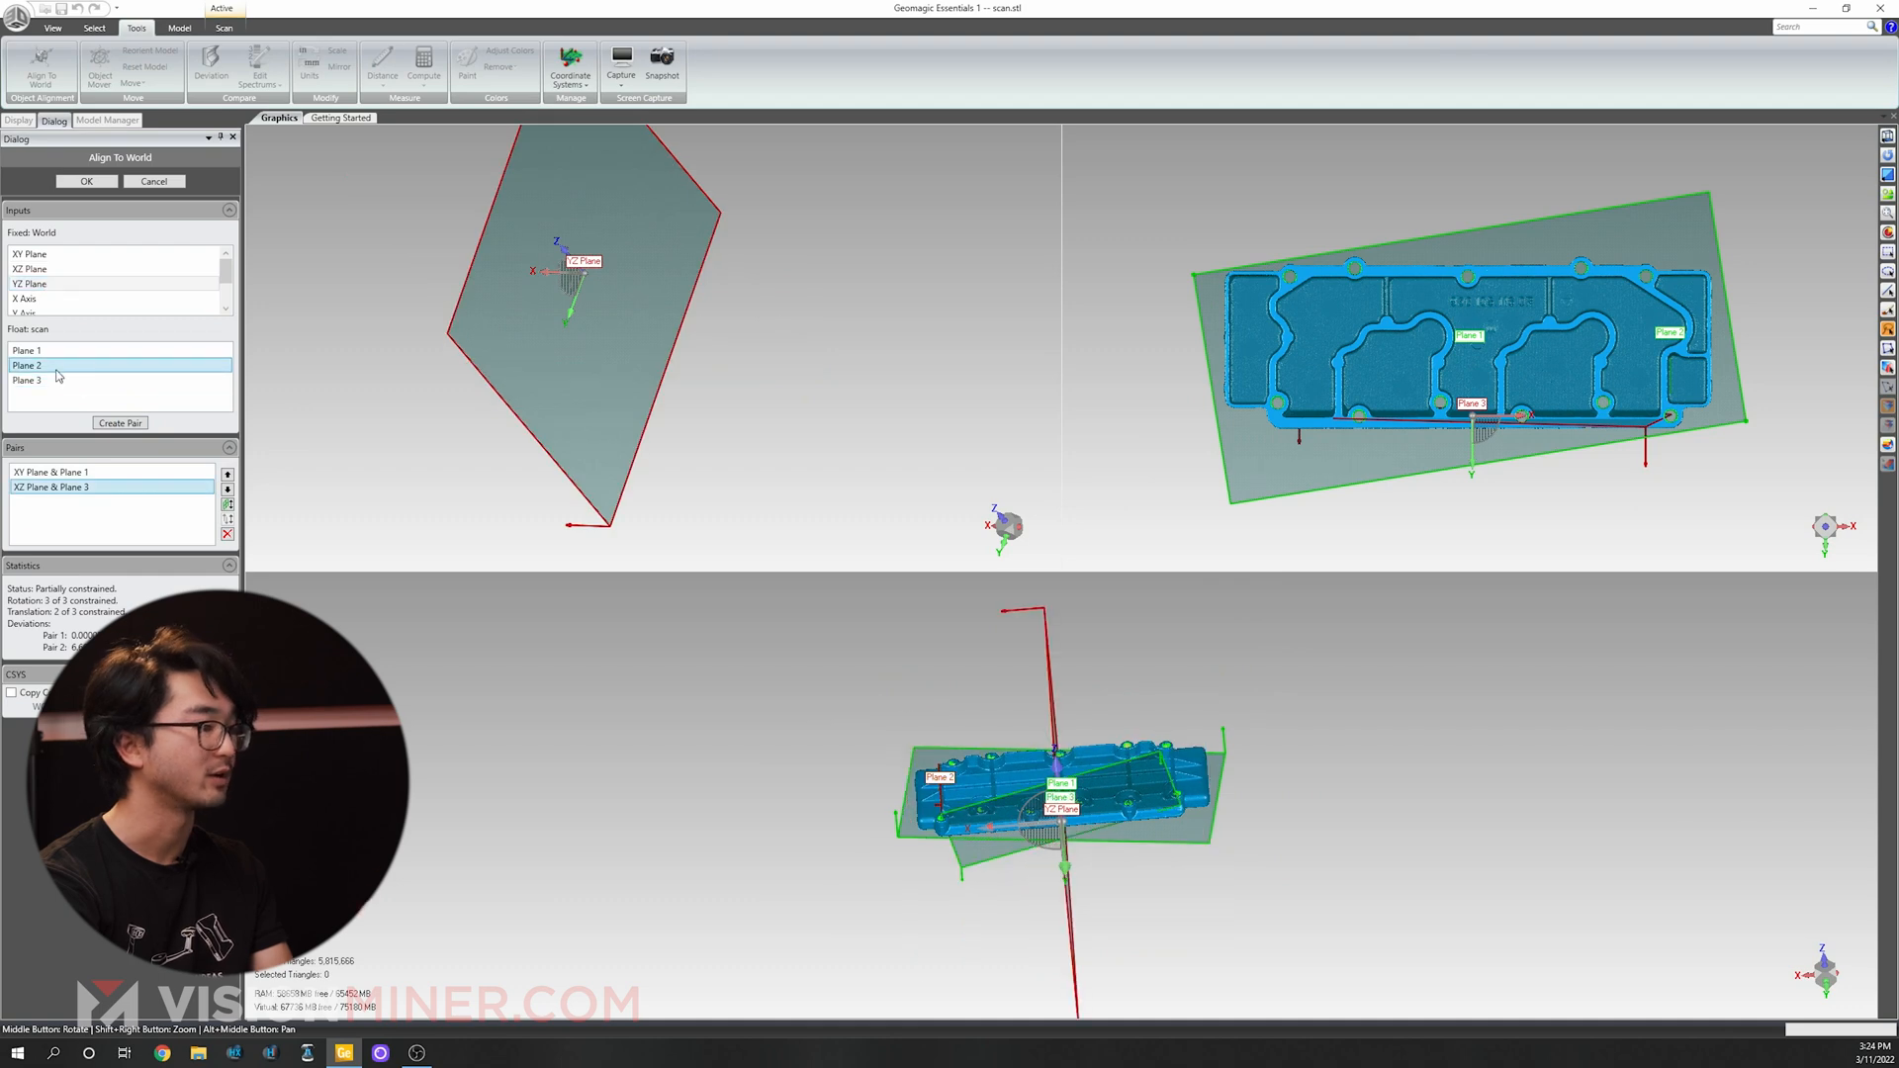
left_click(120, 425)
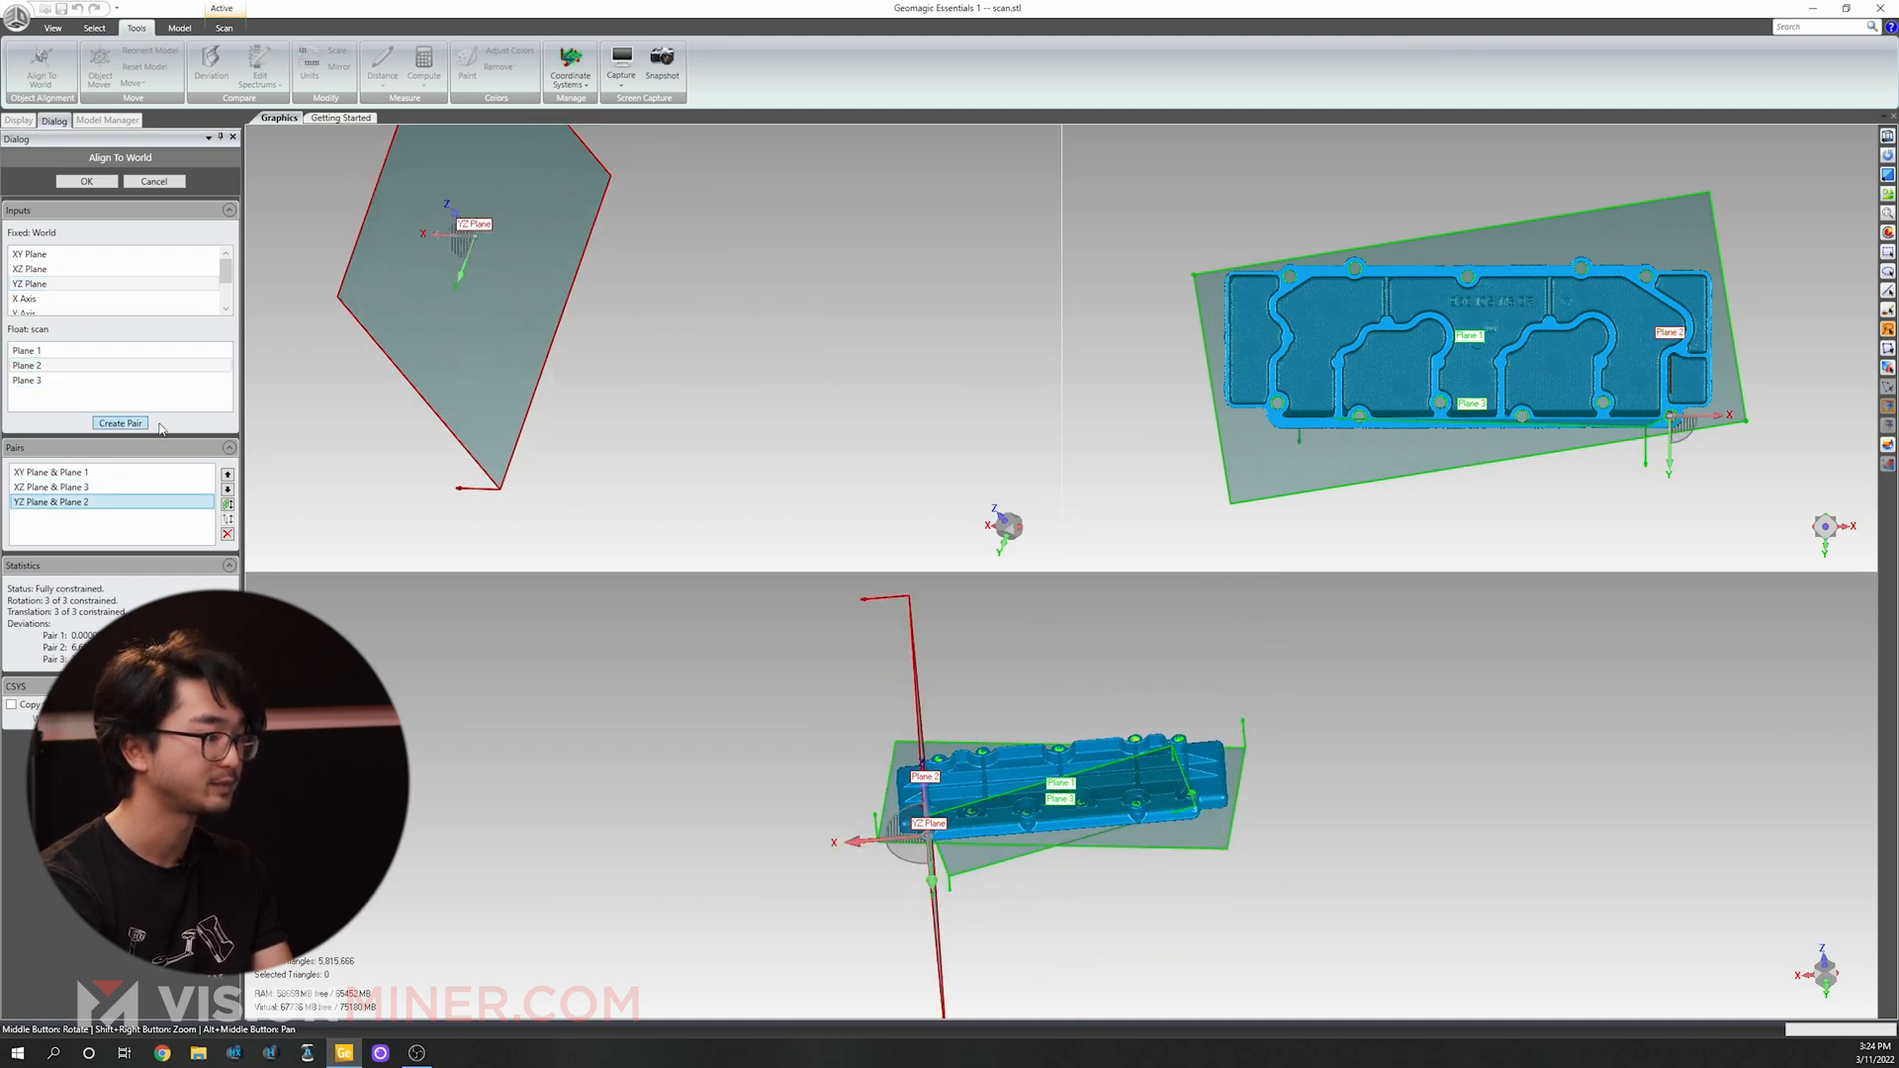
Examine the previewed world alignment around the origin corner, from the outer face and the gasket side of the cover.
middle_click_drag(1015, 889, 1064, 891)
scroll(1013, 886, "up", 3)
scroll(903, 815, "up", 4)
scroll(905, 811, "up", 3)
scroll(911, 795, "down", 4)
middle_click_drag(910, 797, 1060, 623)
scroll(839, 756, "up", 5)
scroll(992, 806, "down", 3)
scroll(992, 806, "down", 5)
middle_click_drag(992, 806, 1238, 636)
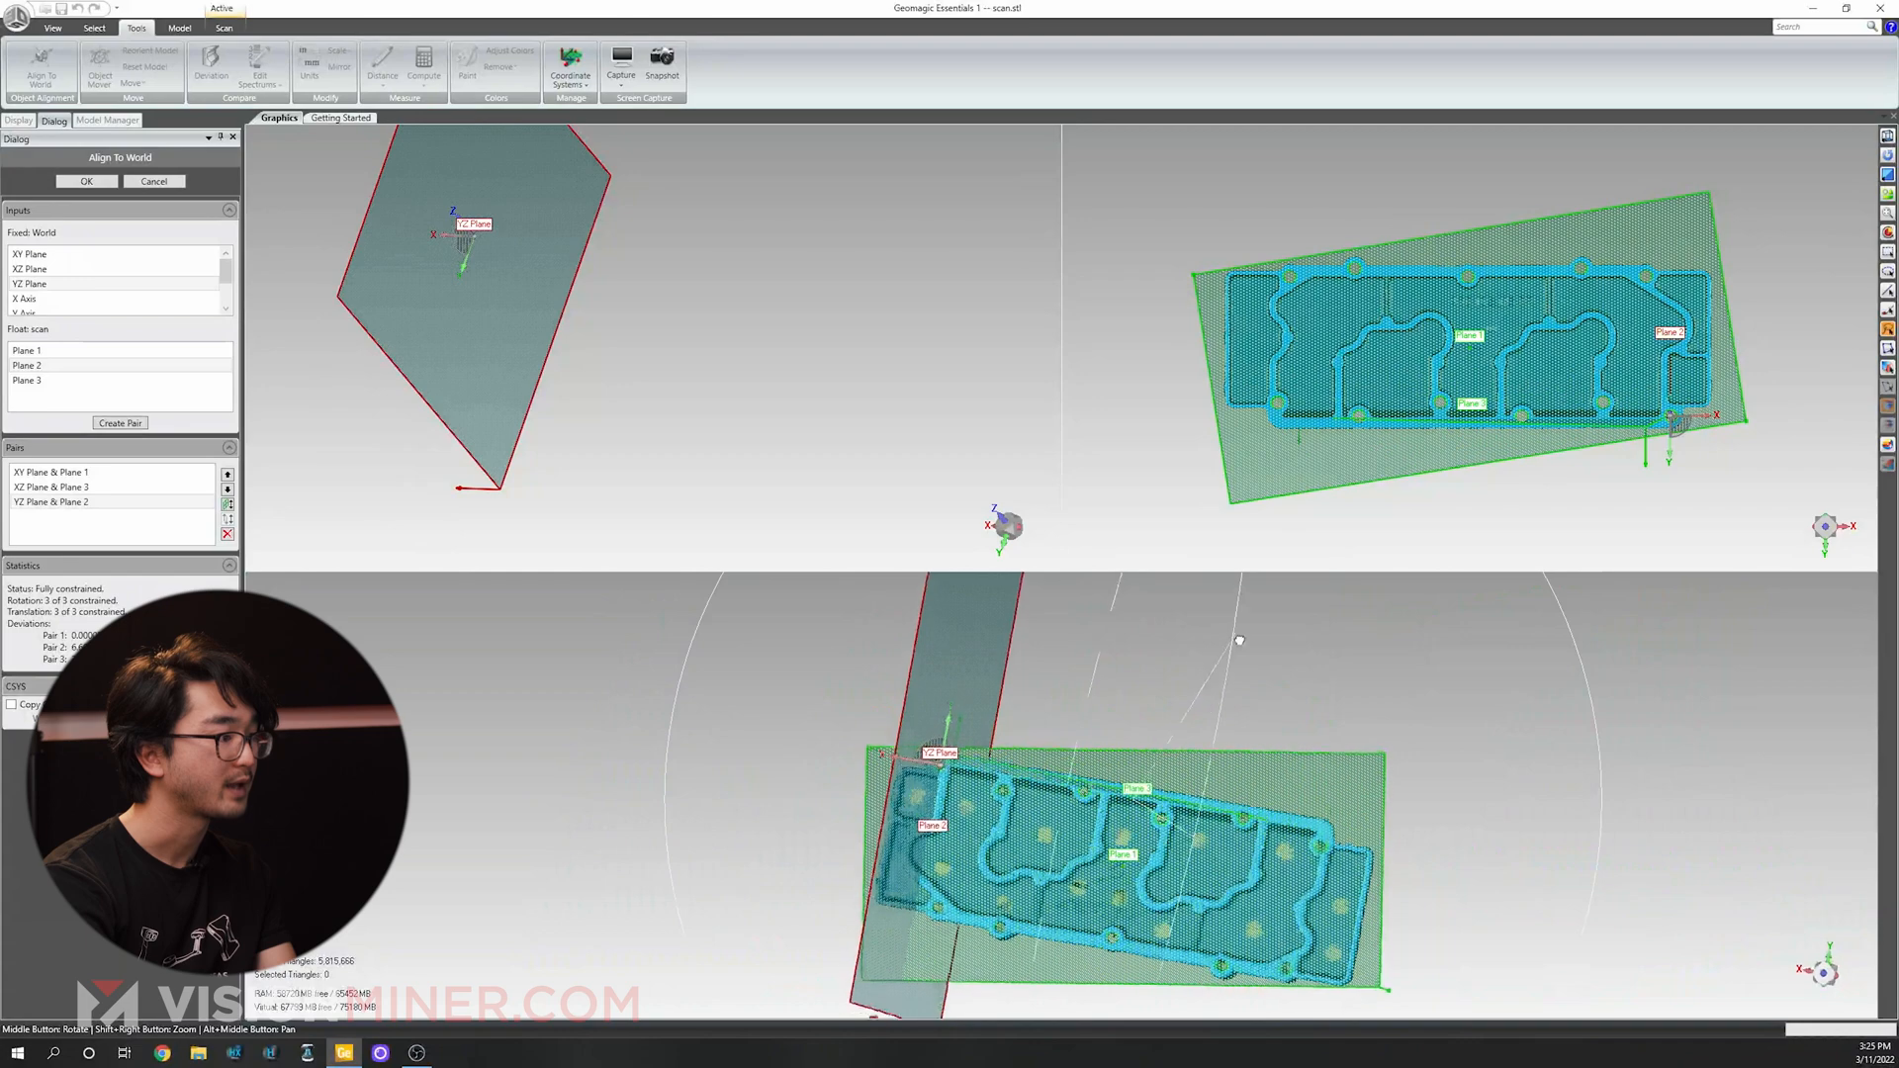
scroll(955, 809, "up", 5)
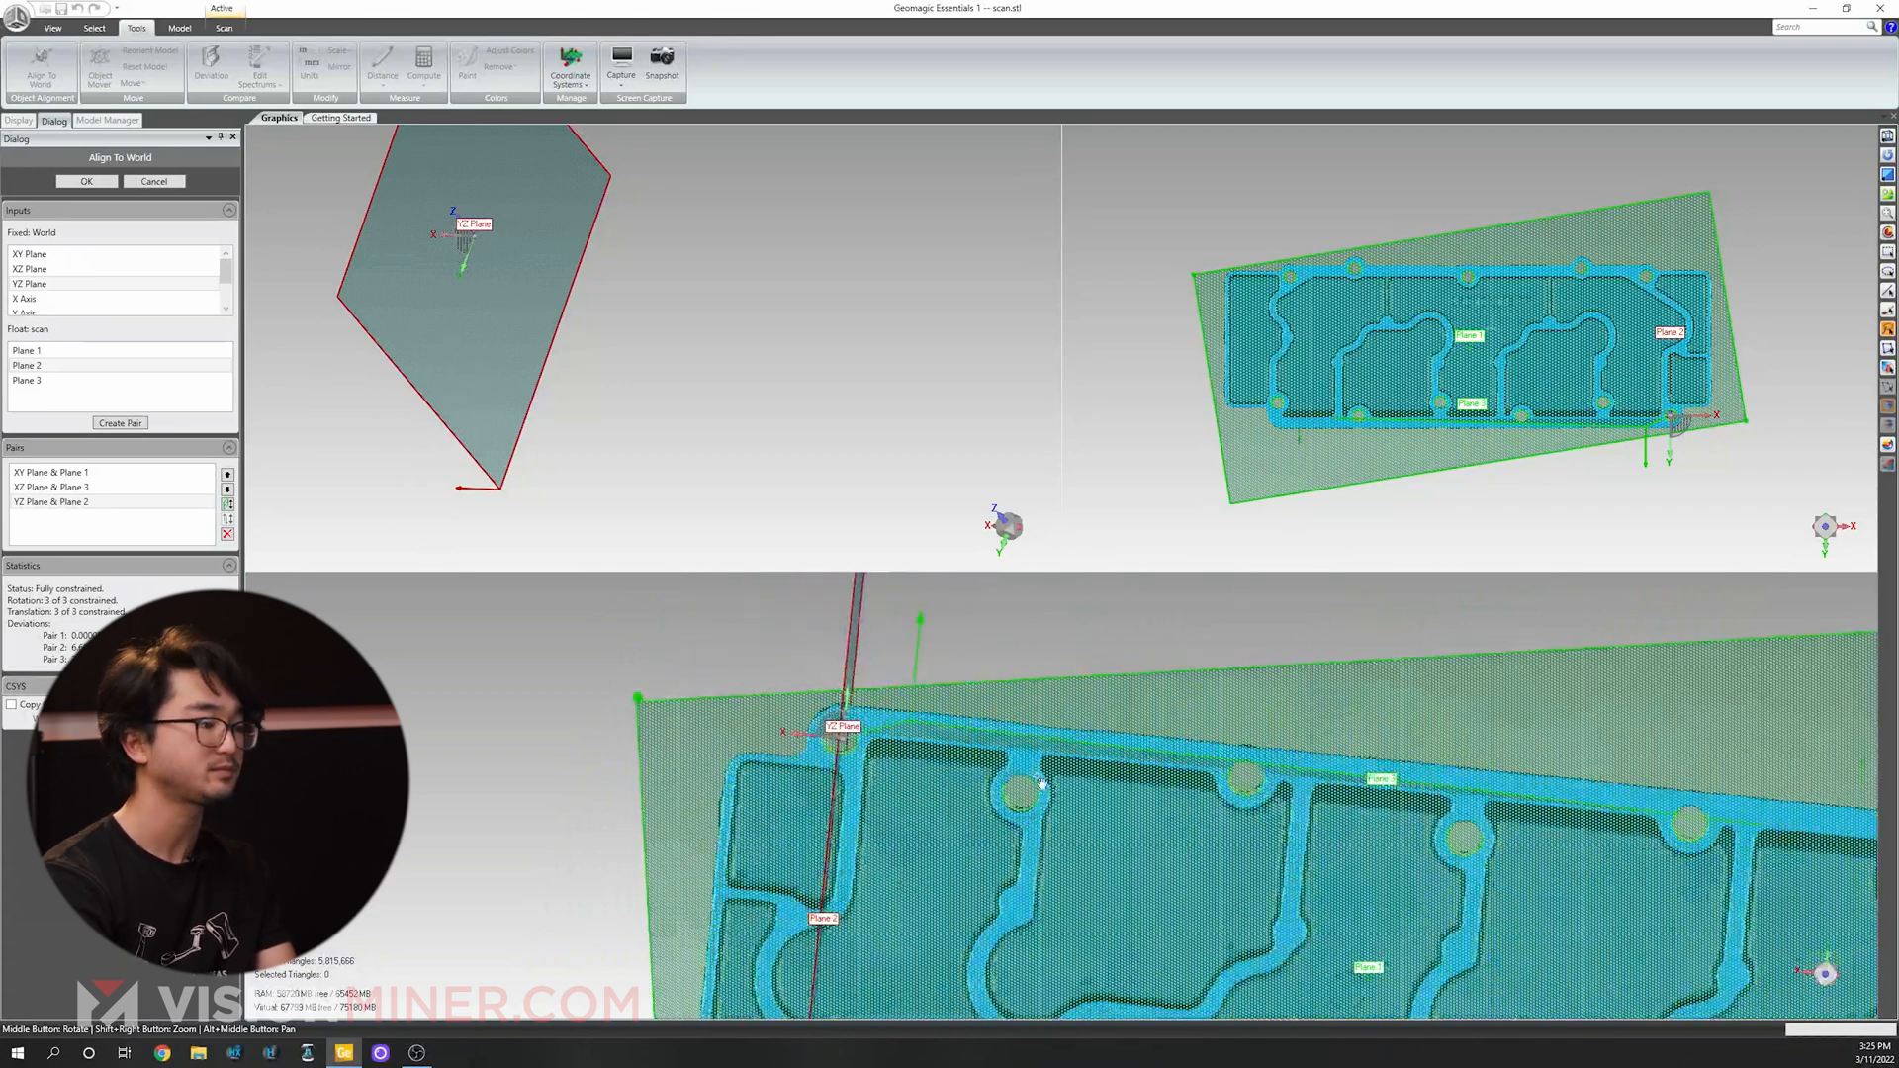
scroll(954, 809, "down", 6)
mouse_move(955, 809)
middle_mouse_down()
mouse_move(1196, 923)
mouse_move(1068, 936)
mouse_move(1083, 893)
middle_mouse_up()
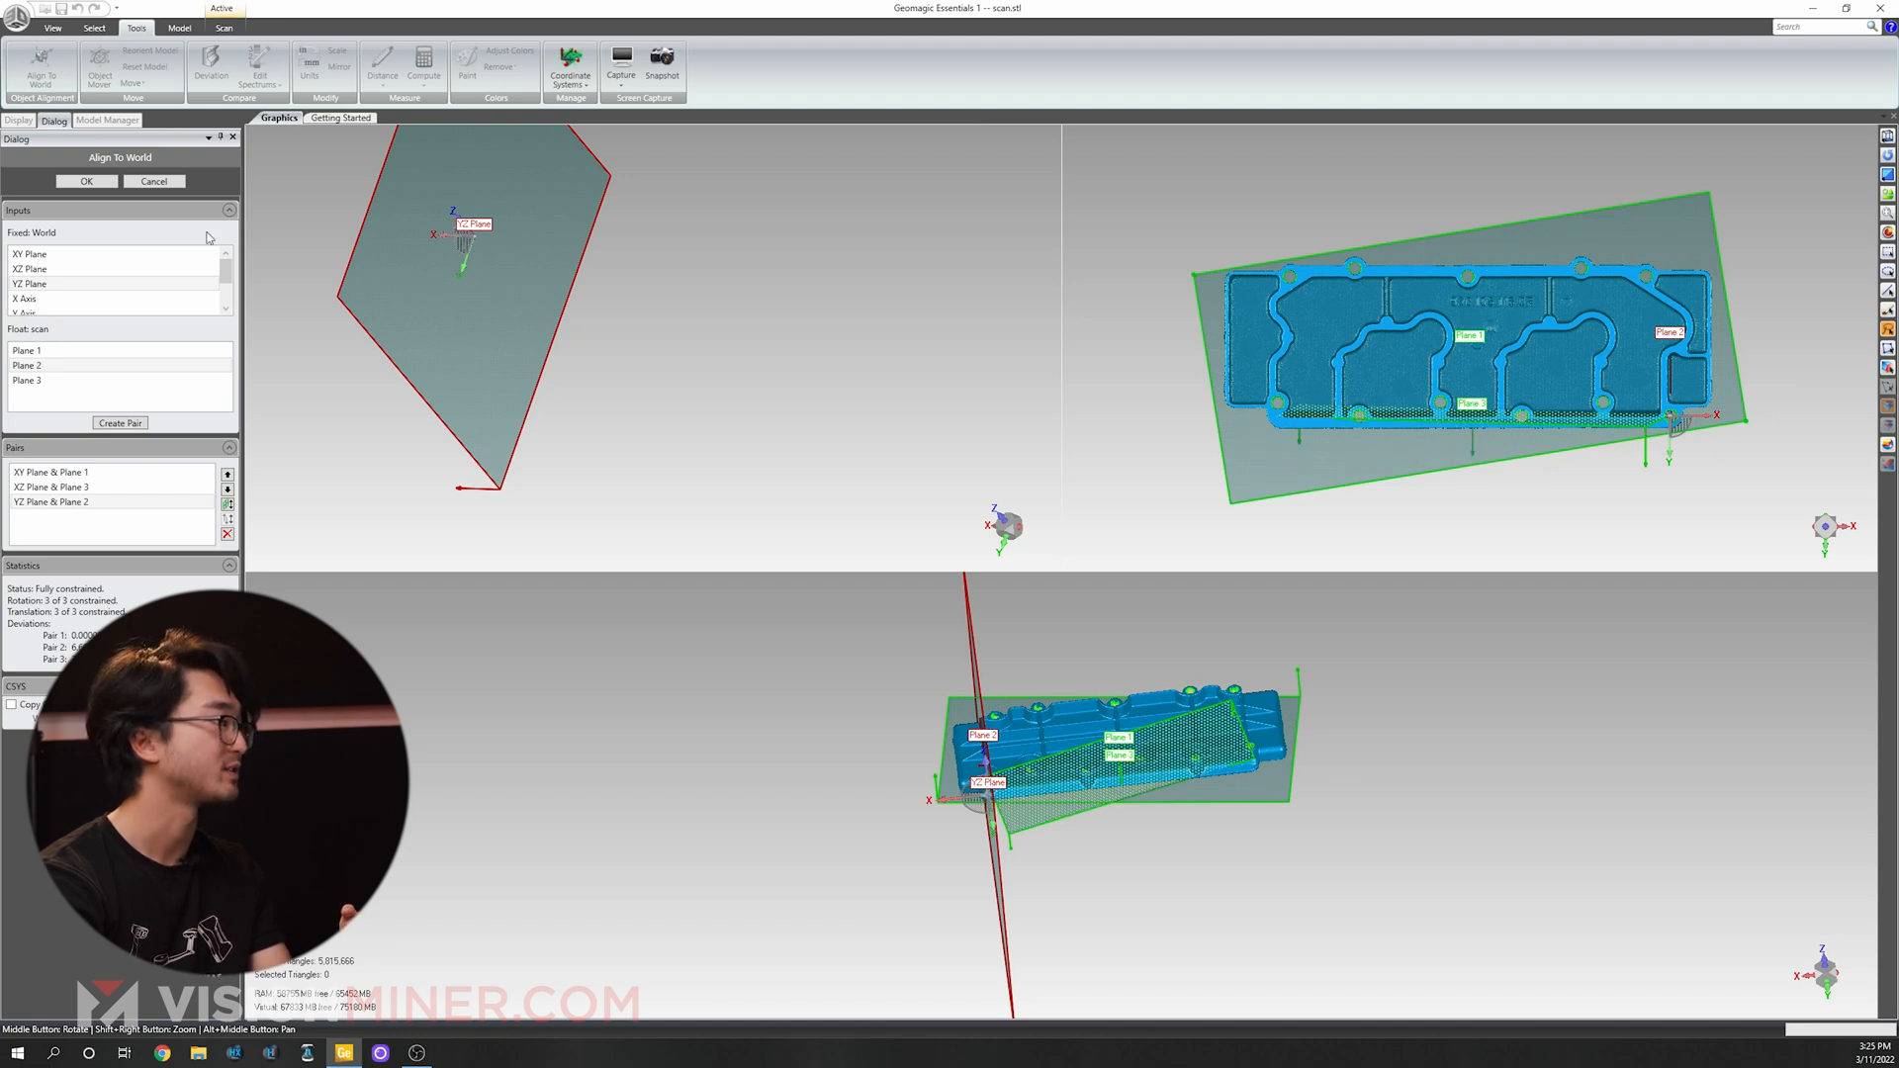
Accept the world alignment and check the cover's orientation square-on to the world XY plane.
left_click(91, 183)
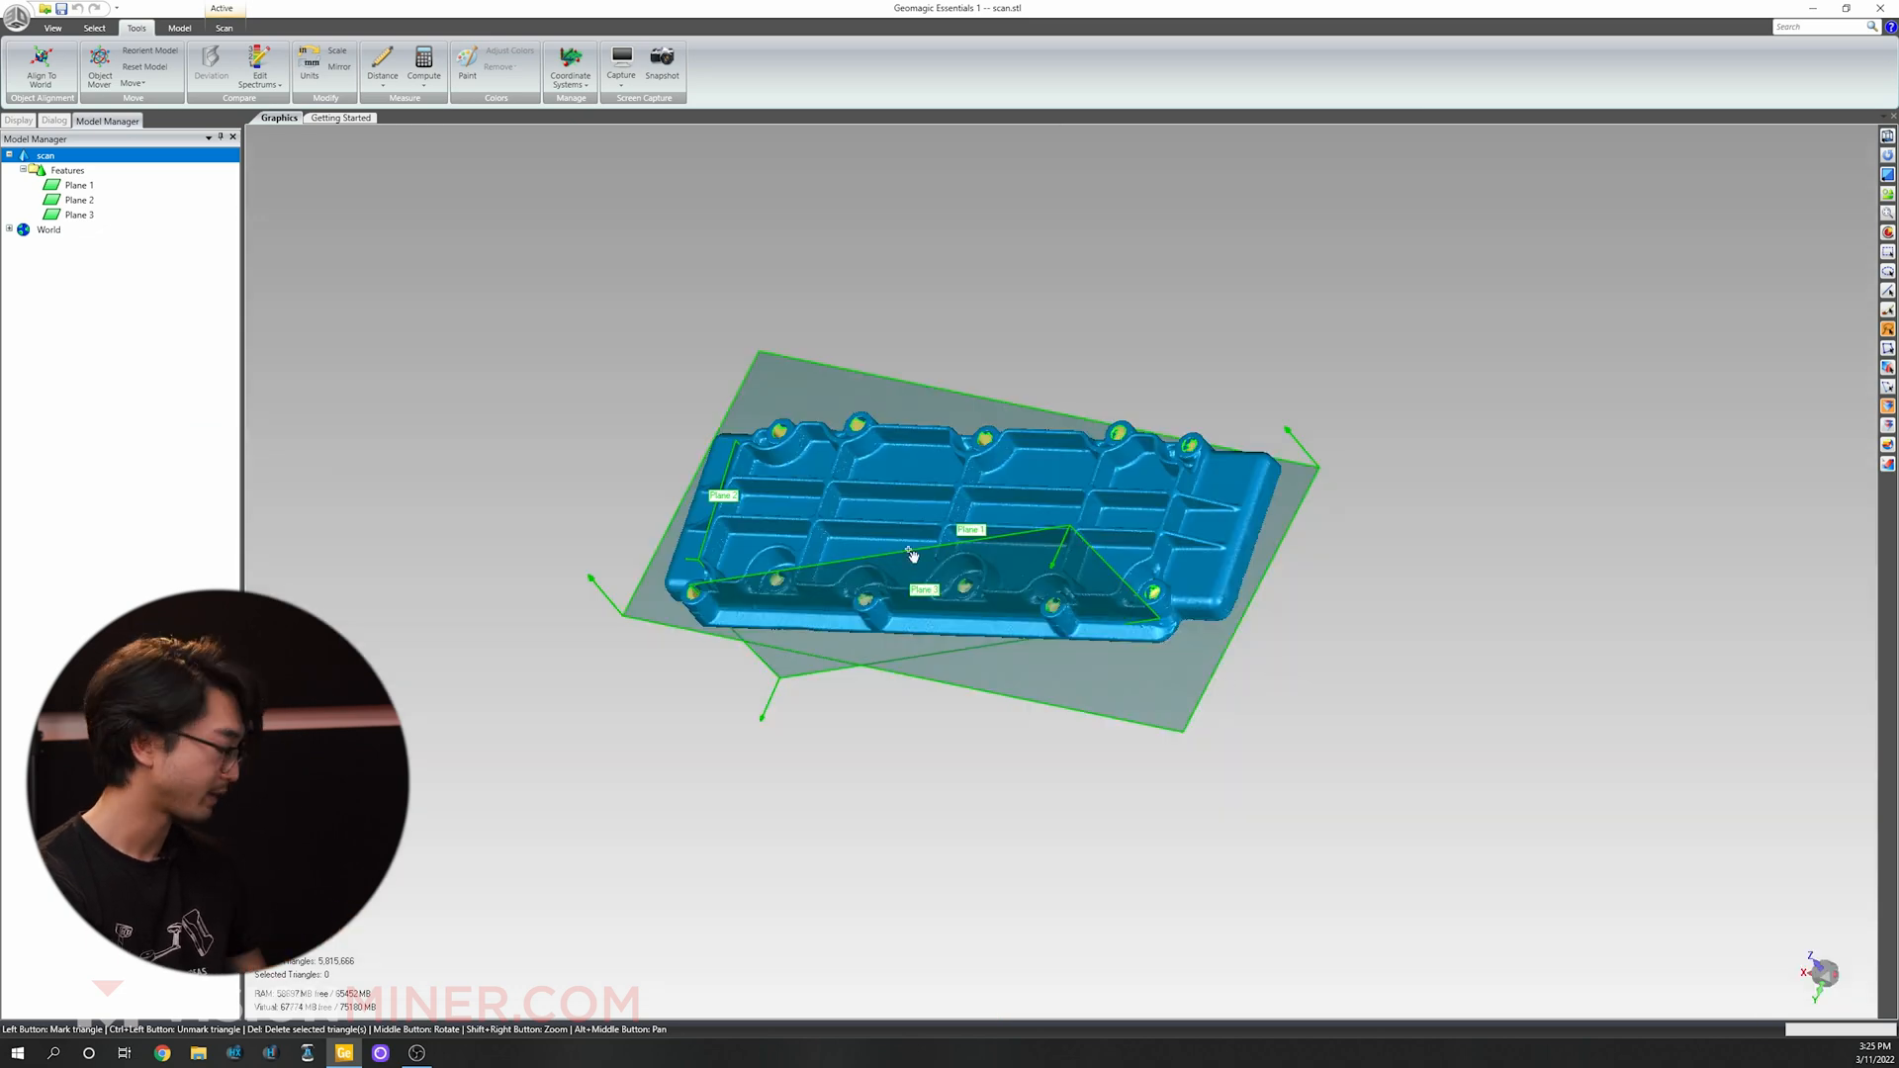
middle_click_drag(796, 480, 1208, 589)
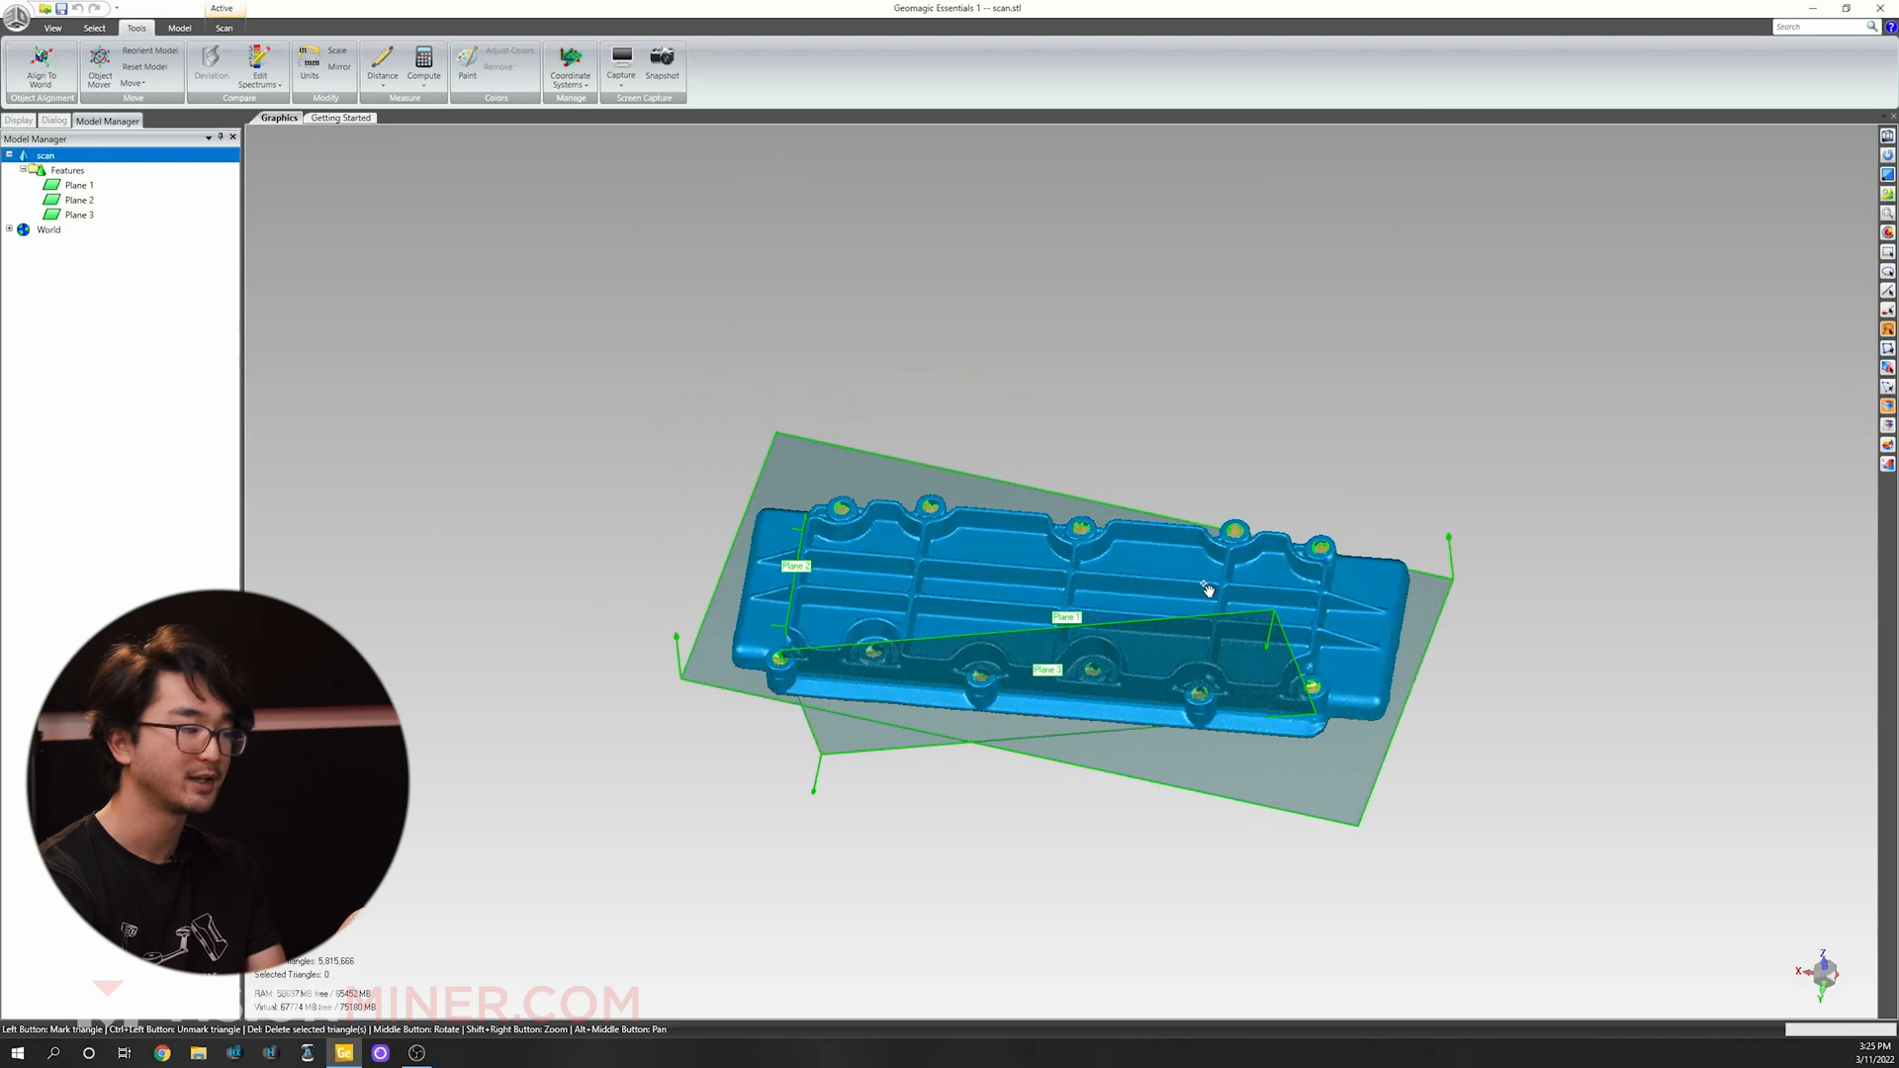
middle_click_drag(1038, 503, 1145, 595)
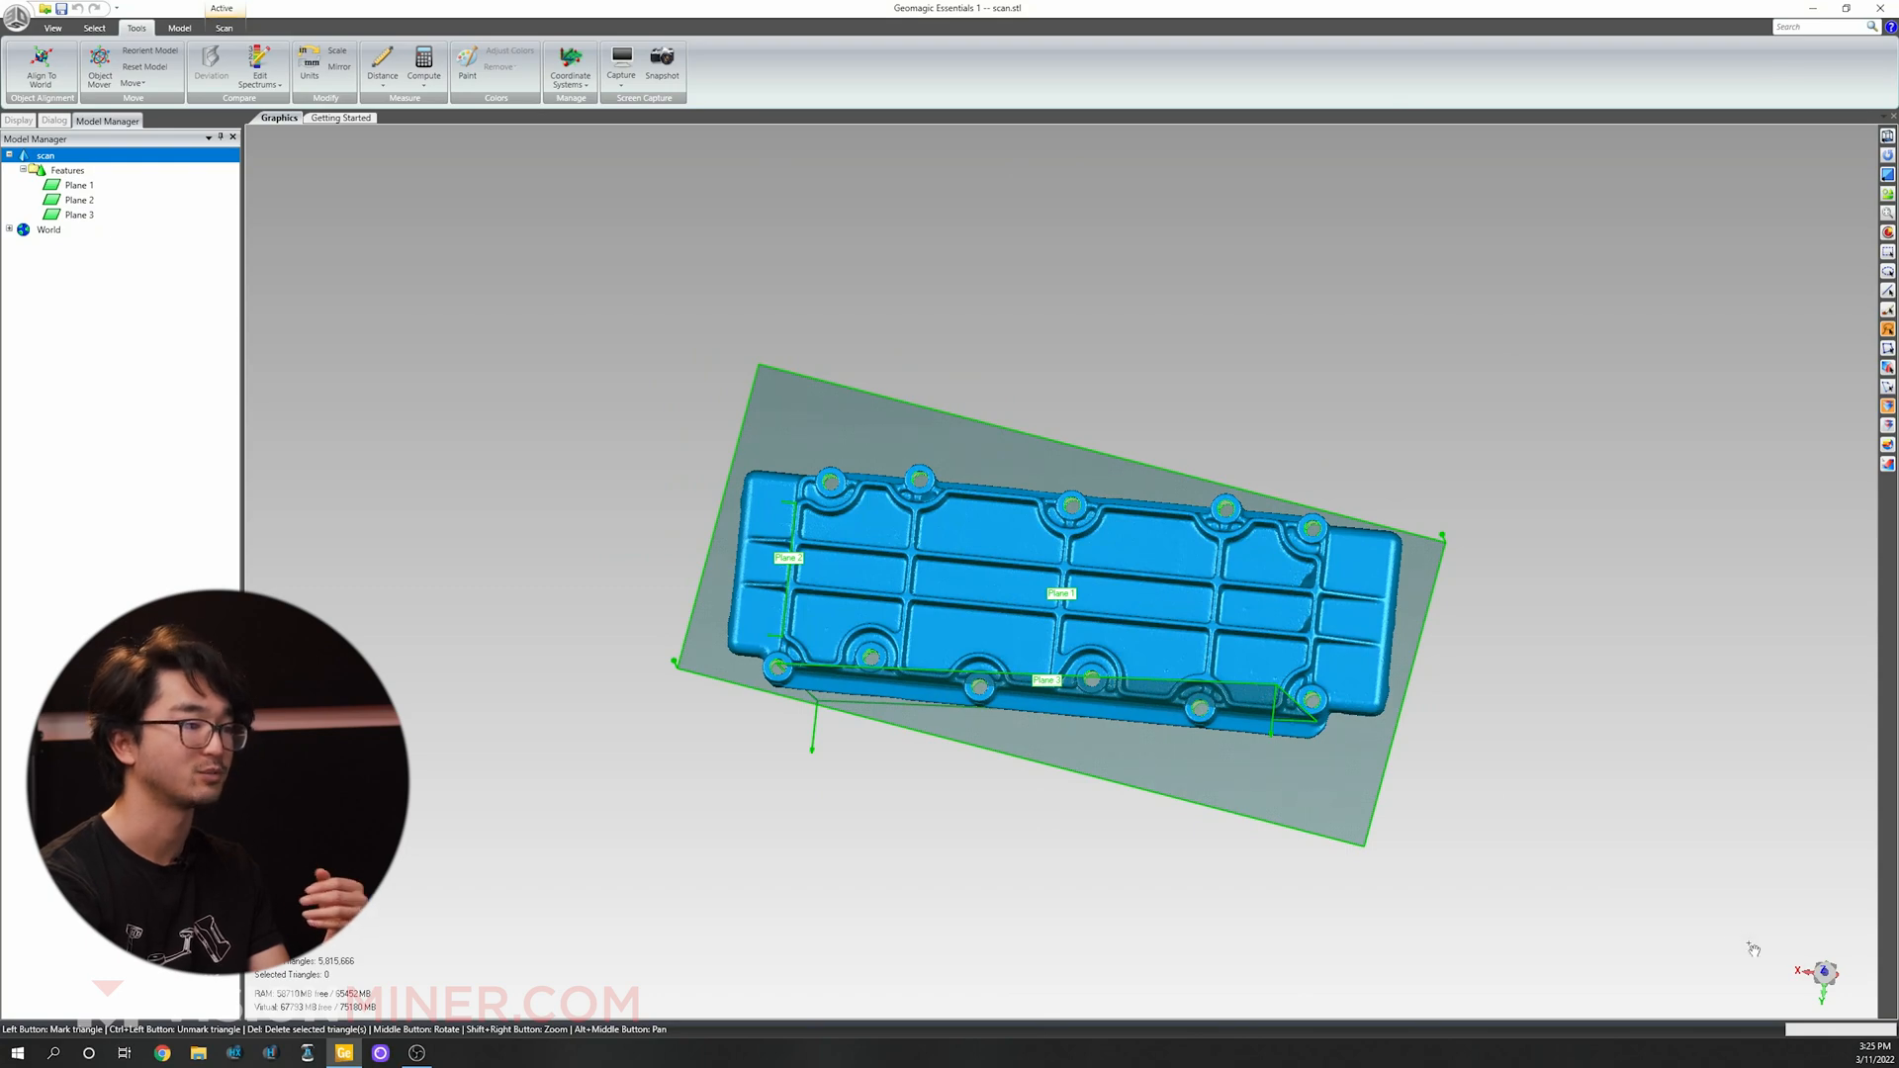
left_click(1834, 981)
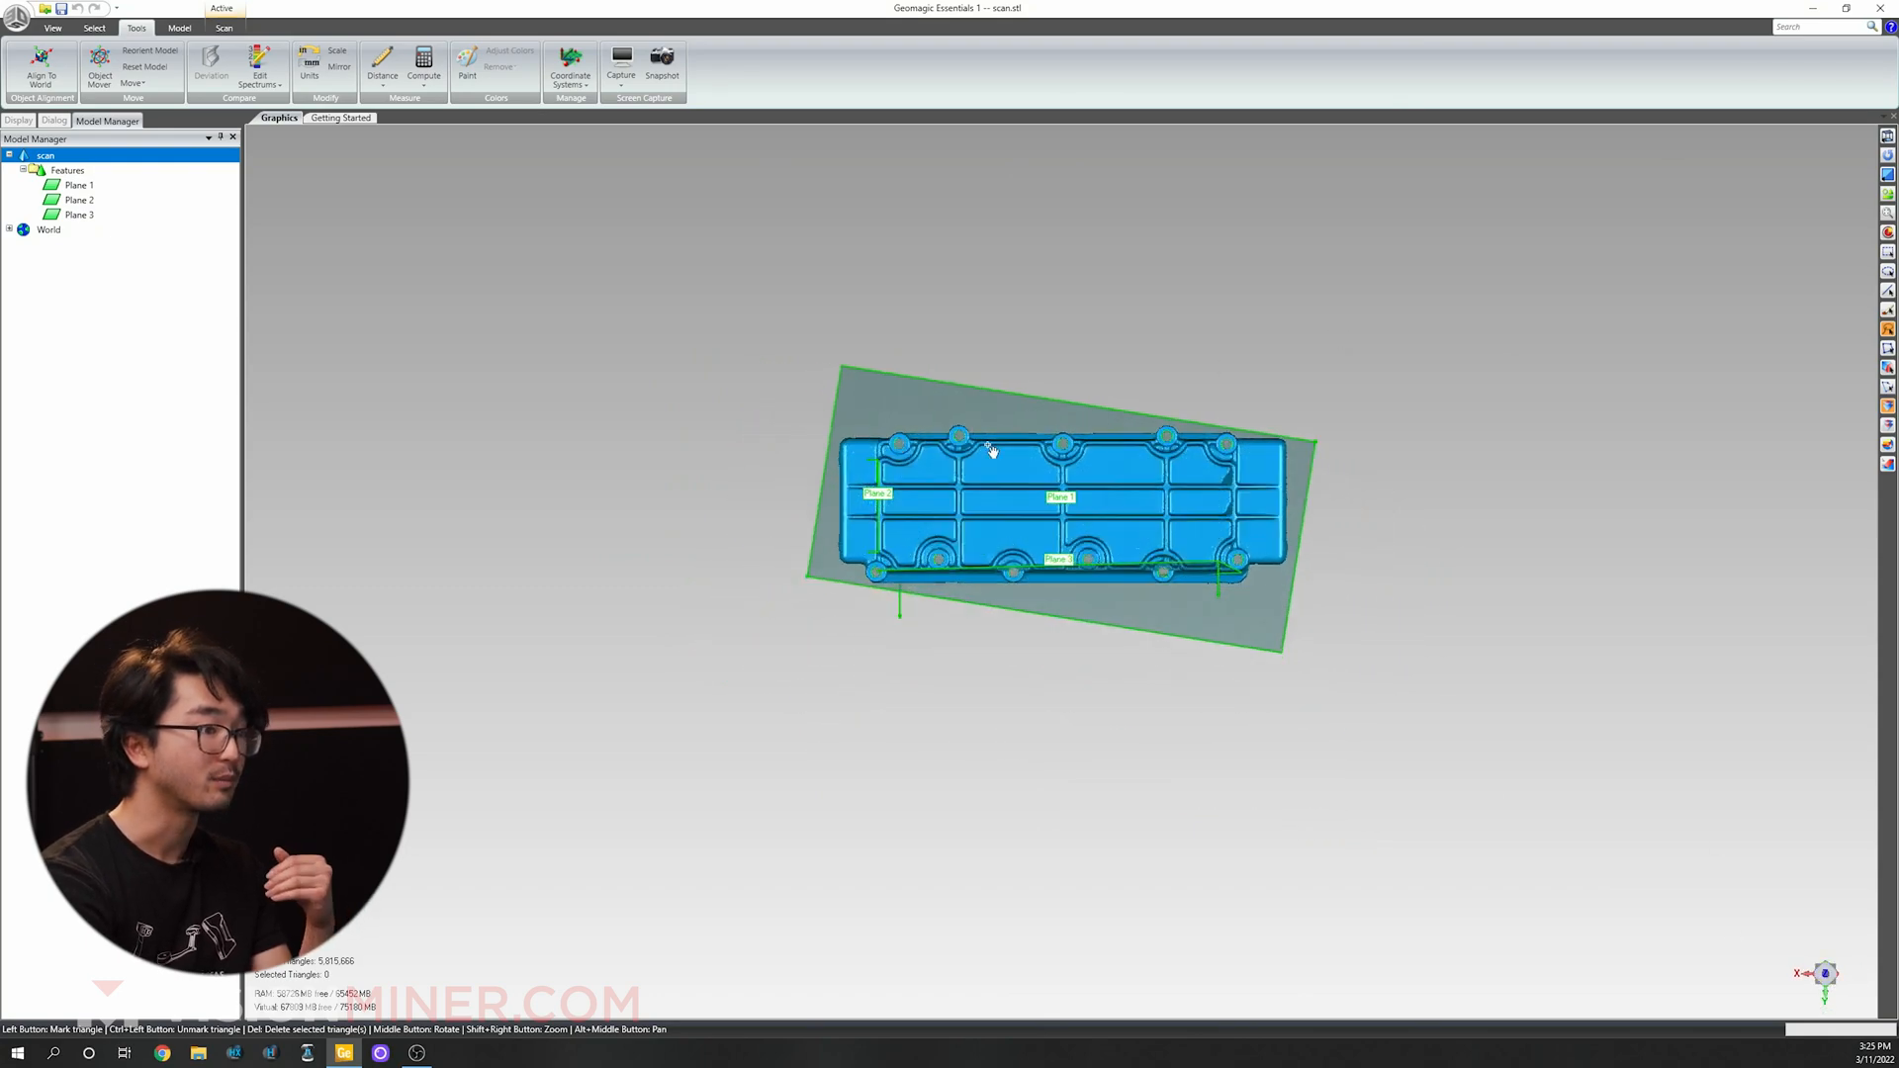
scroll(977, 453, "up", 7)
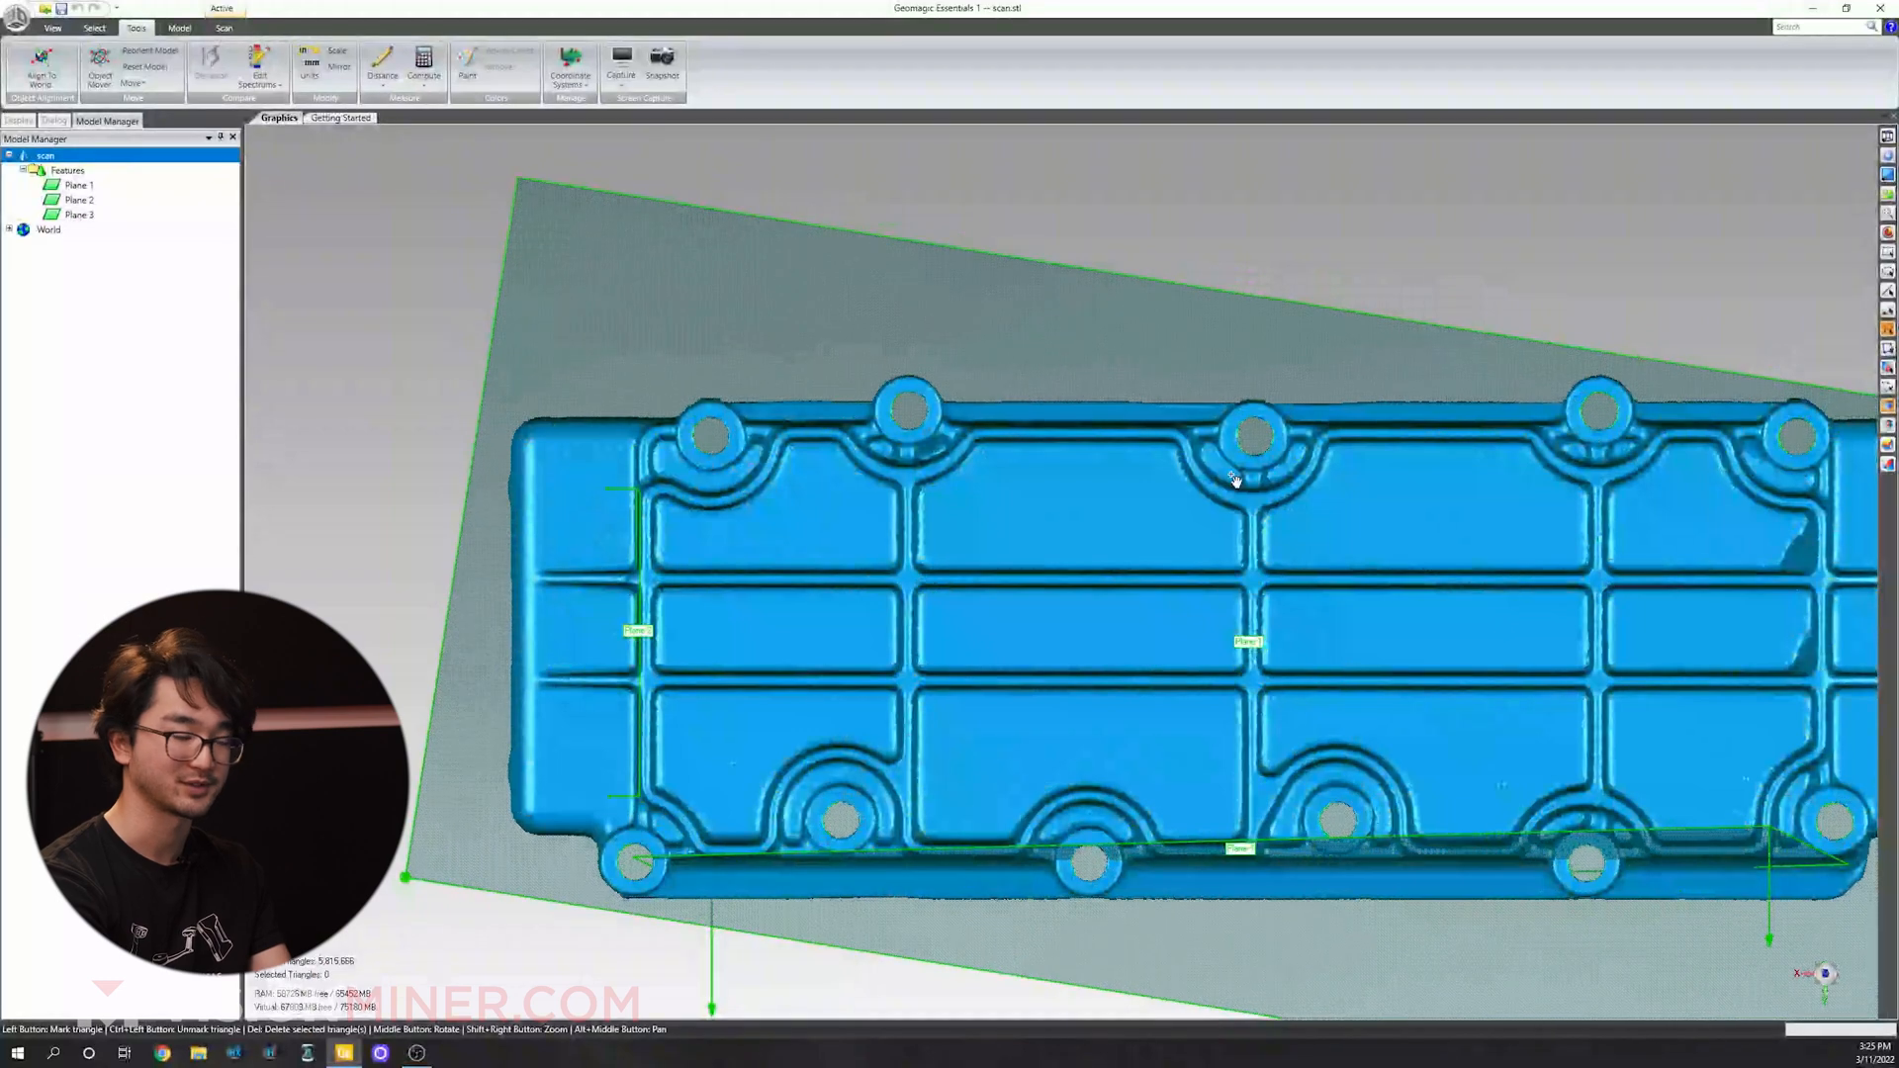
middle_click_drag(1266, 447, 1135, 397, "alt")
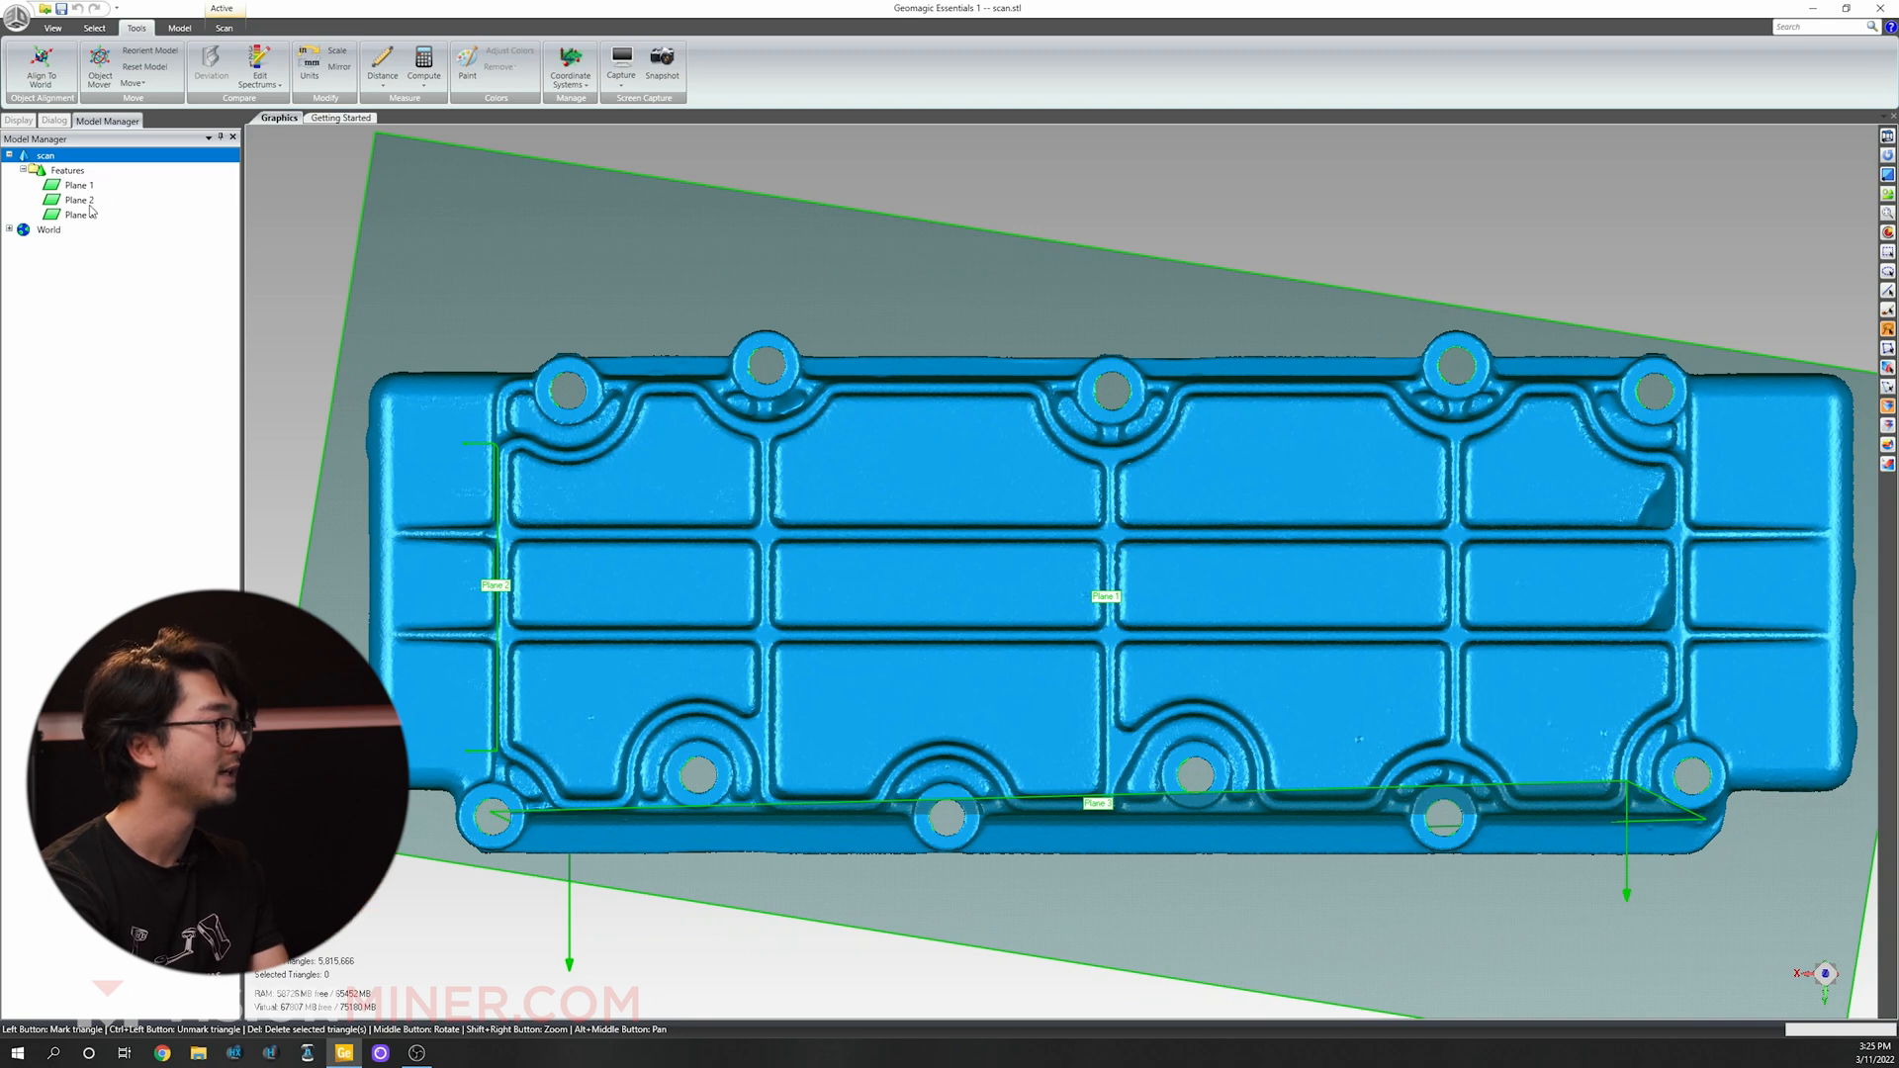
Review the World coordinate systems entry and the scan's plane features, and bring up the modeling tools.
left_click(10, 229)
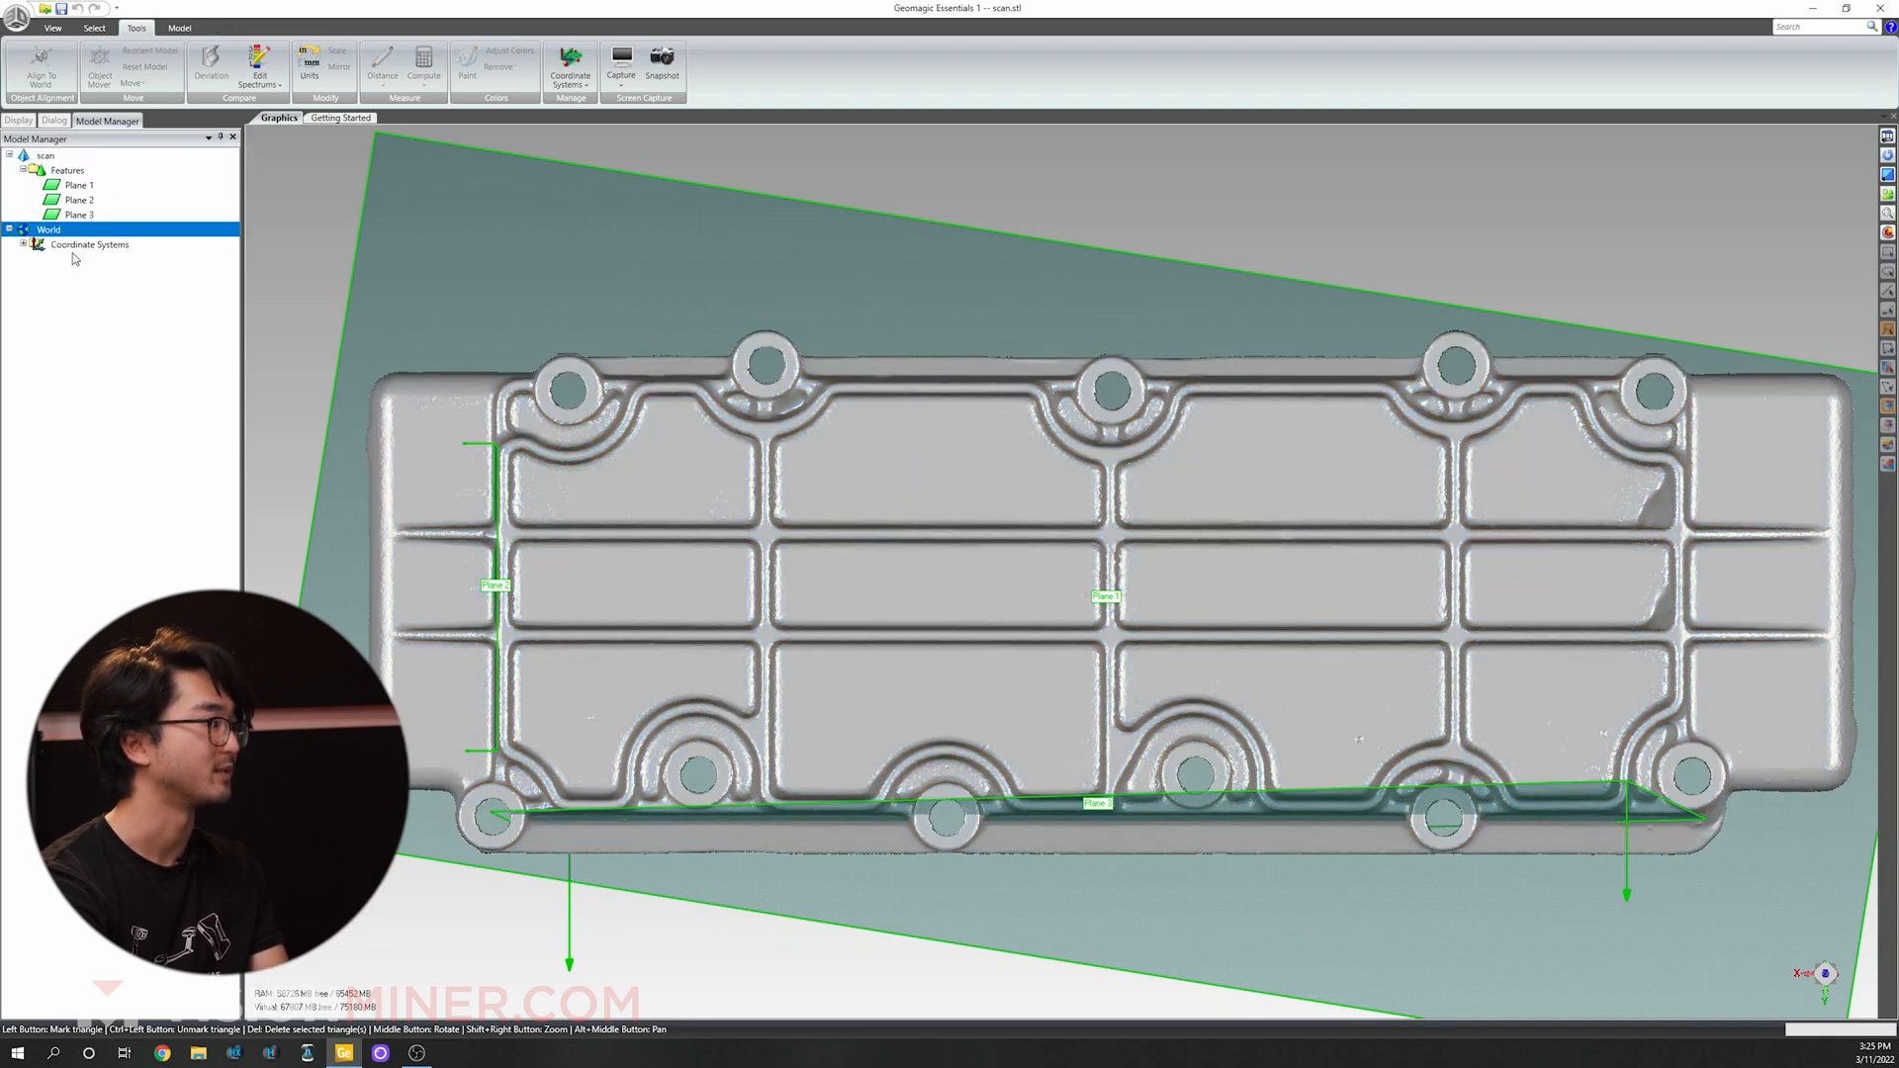
left_click(81, 216)
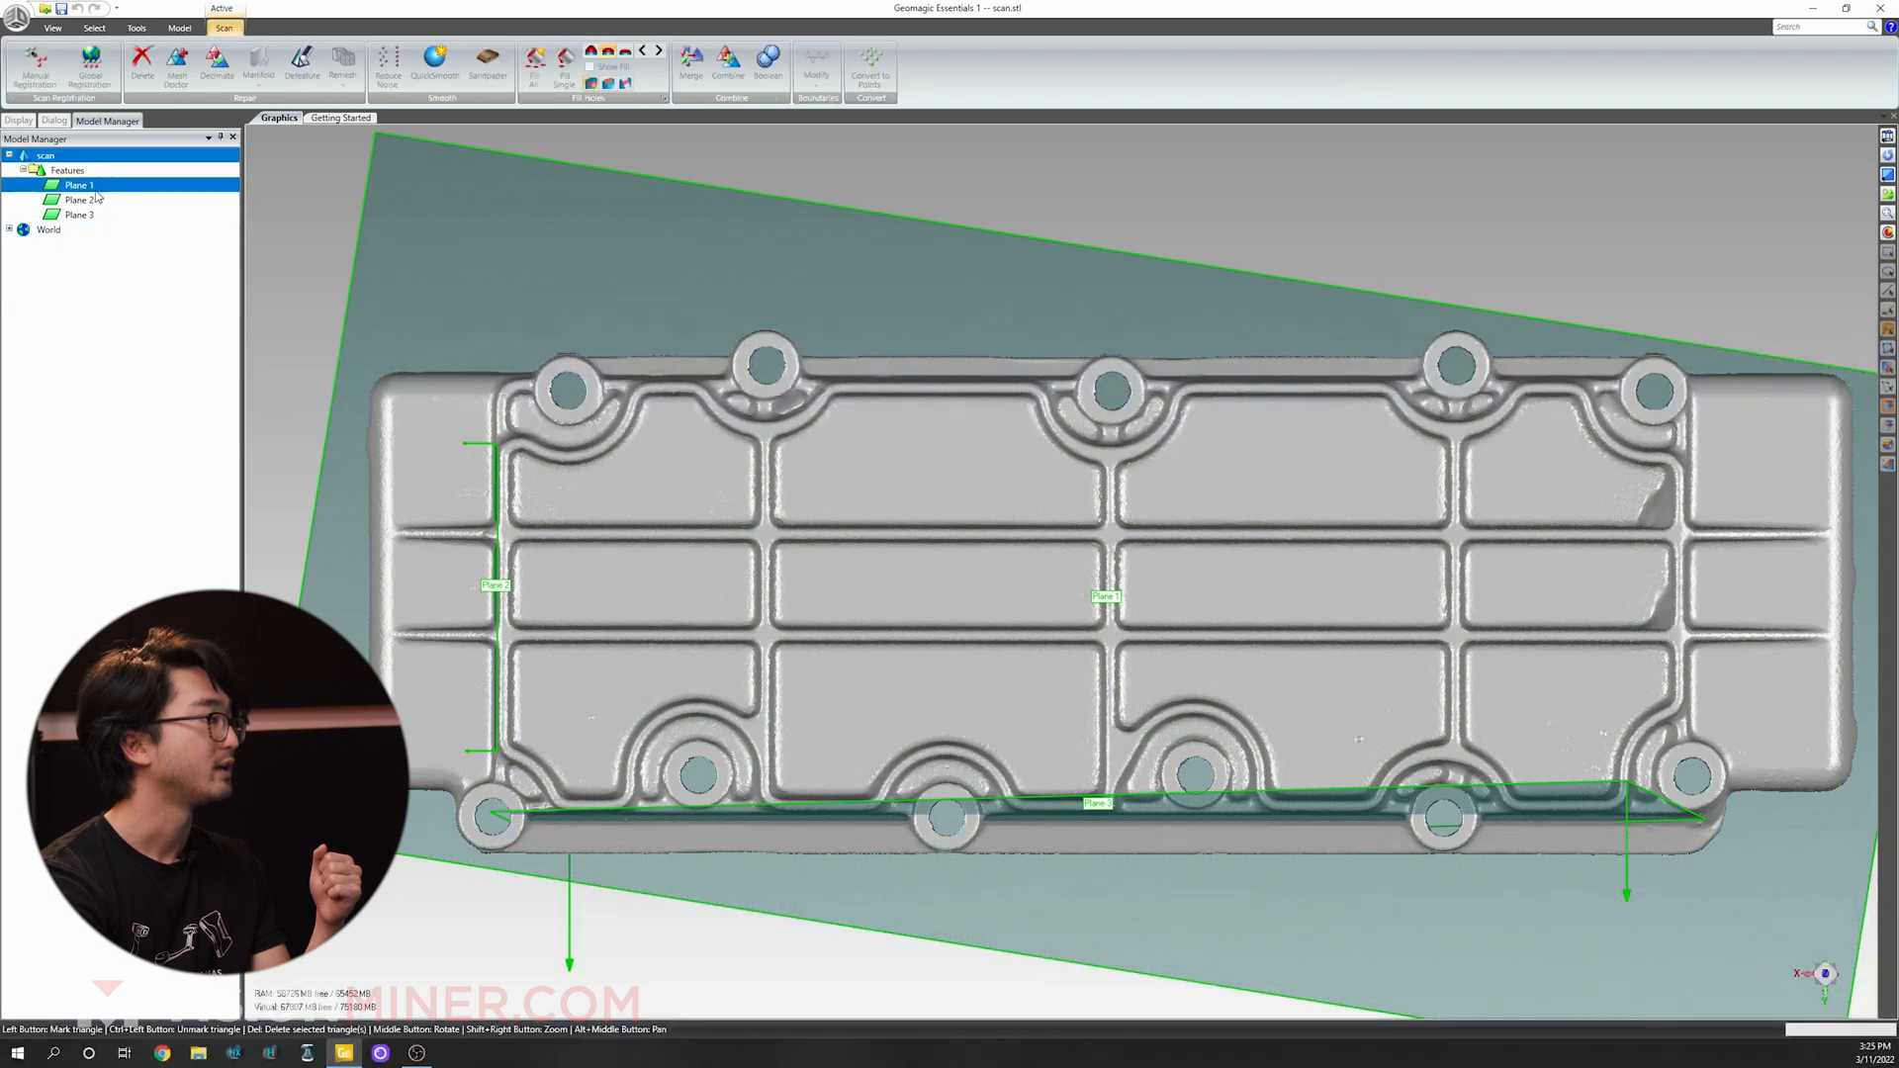
left_click(179, 28)
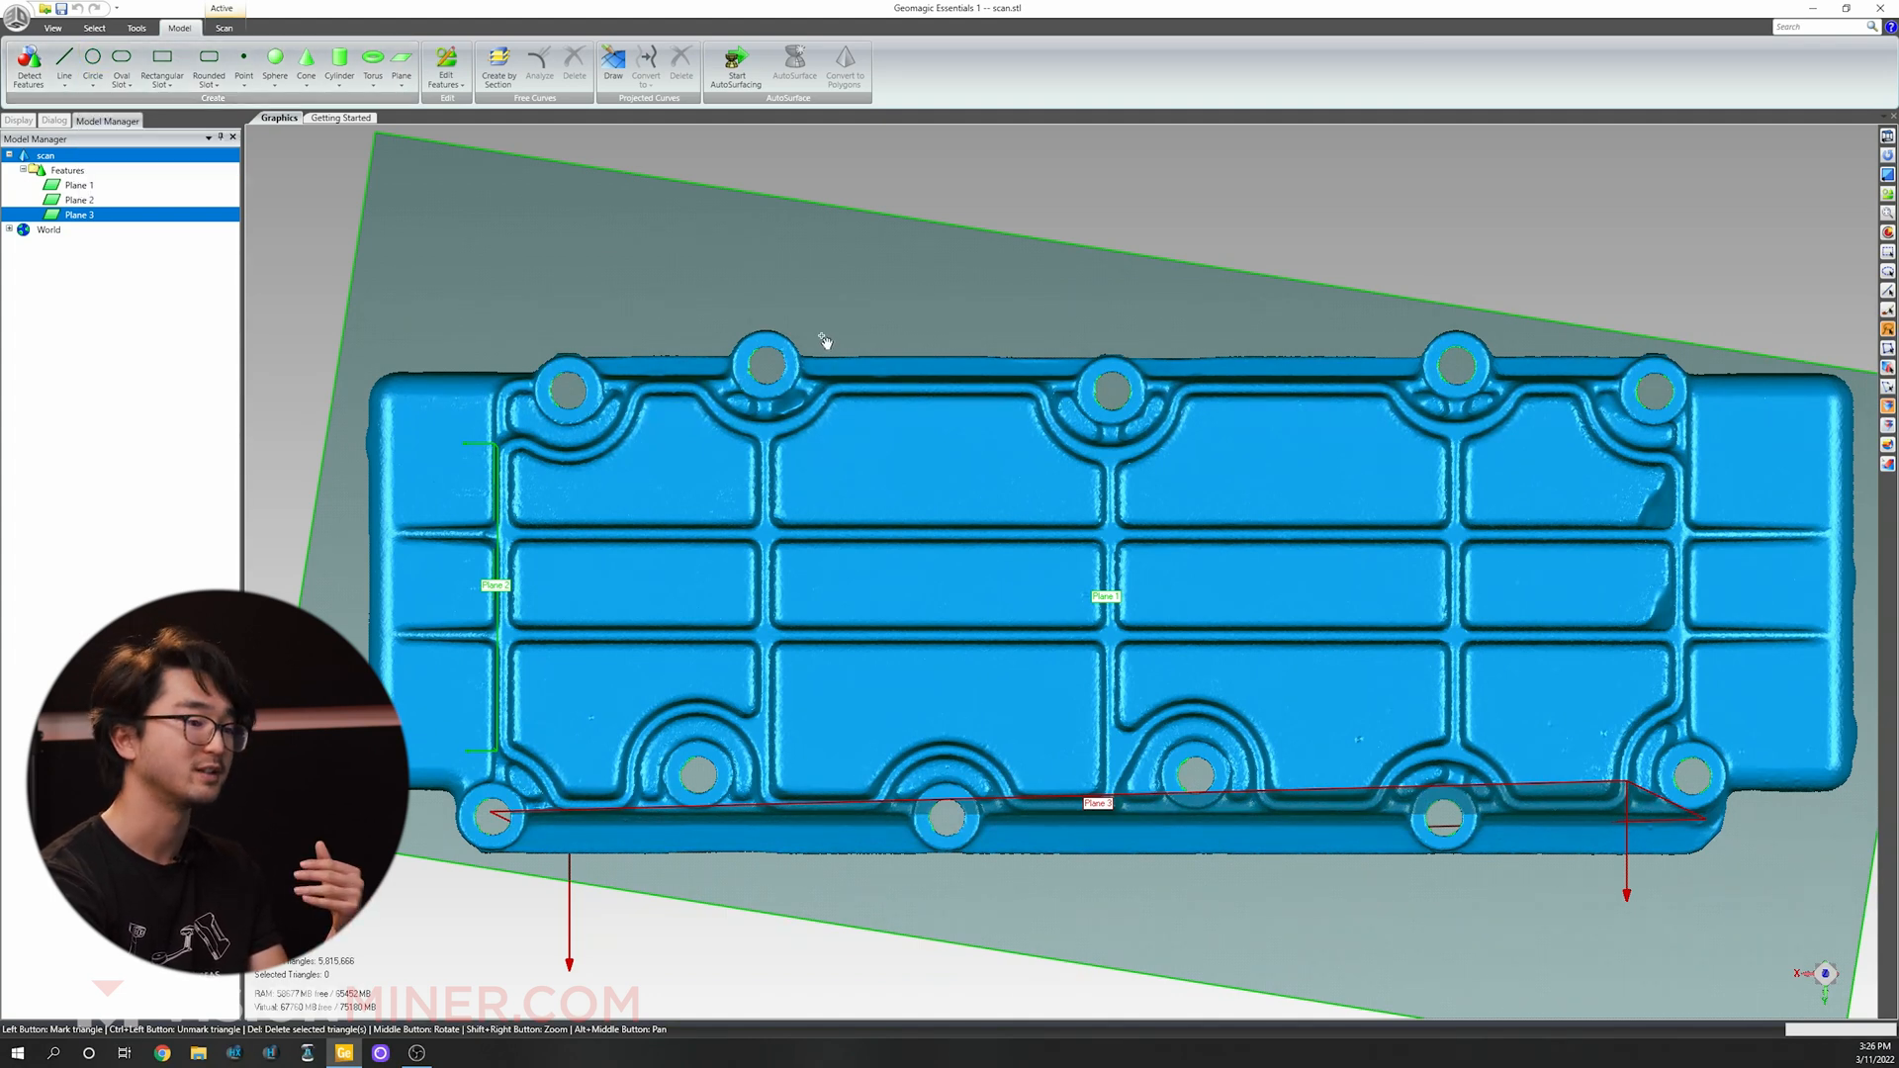
Inspect the aligned cover's outer face, long side wall and gasket face for features to extract.
middle_click_drag(1074, 631, 1140, 400)
scroll(1144, 641, "up", 3)
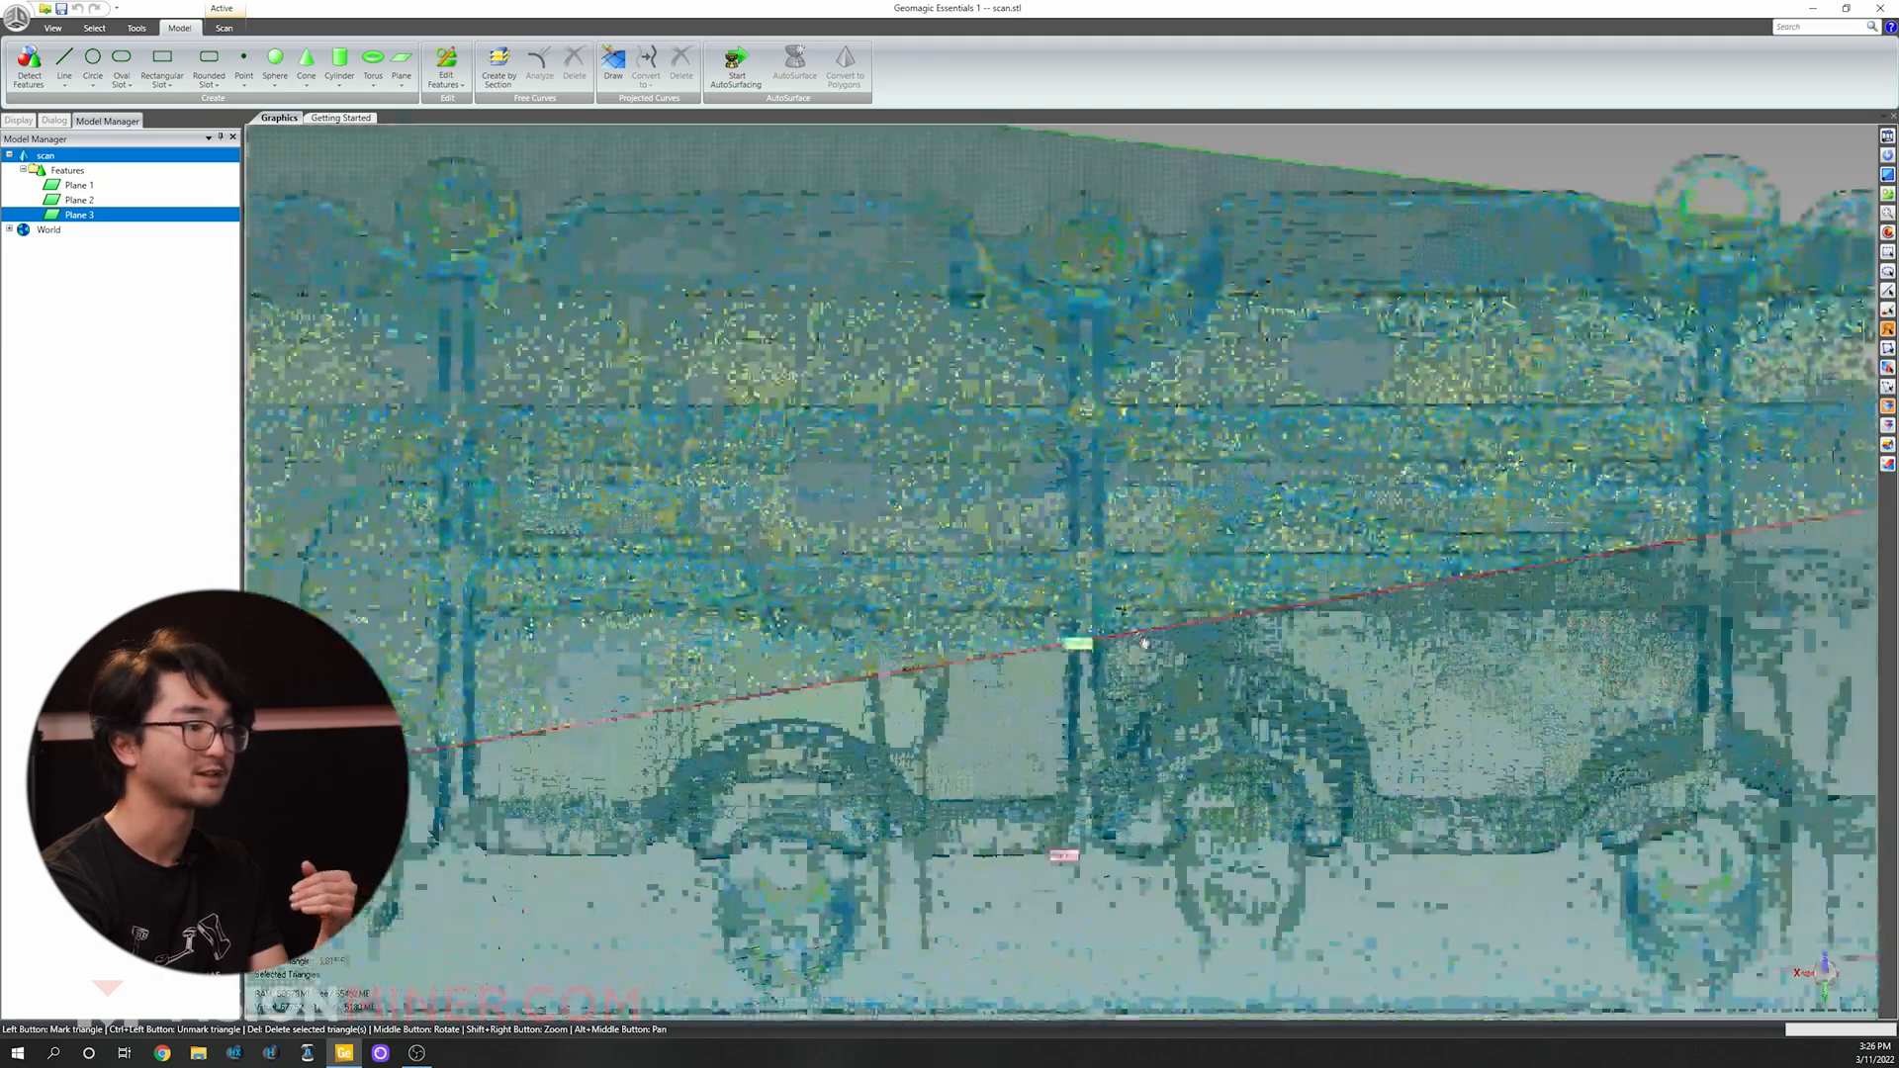
scroll(1144, 643, "down", 5)
middle_click_drag(1145, 643, 725, 531)
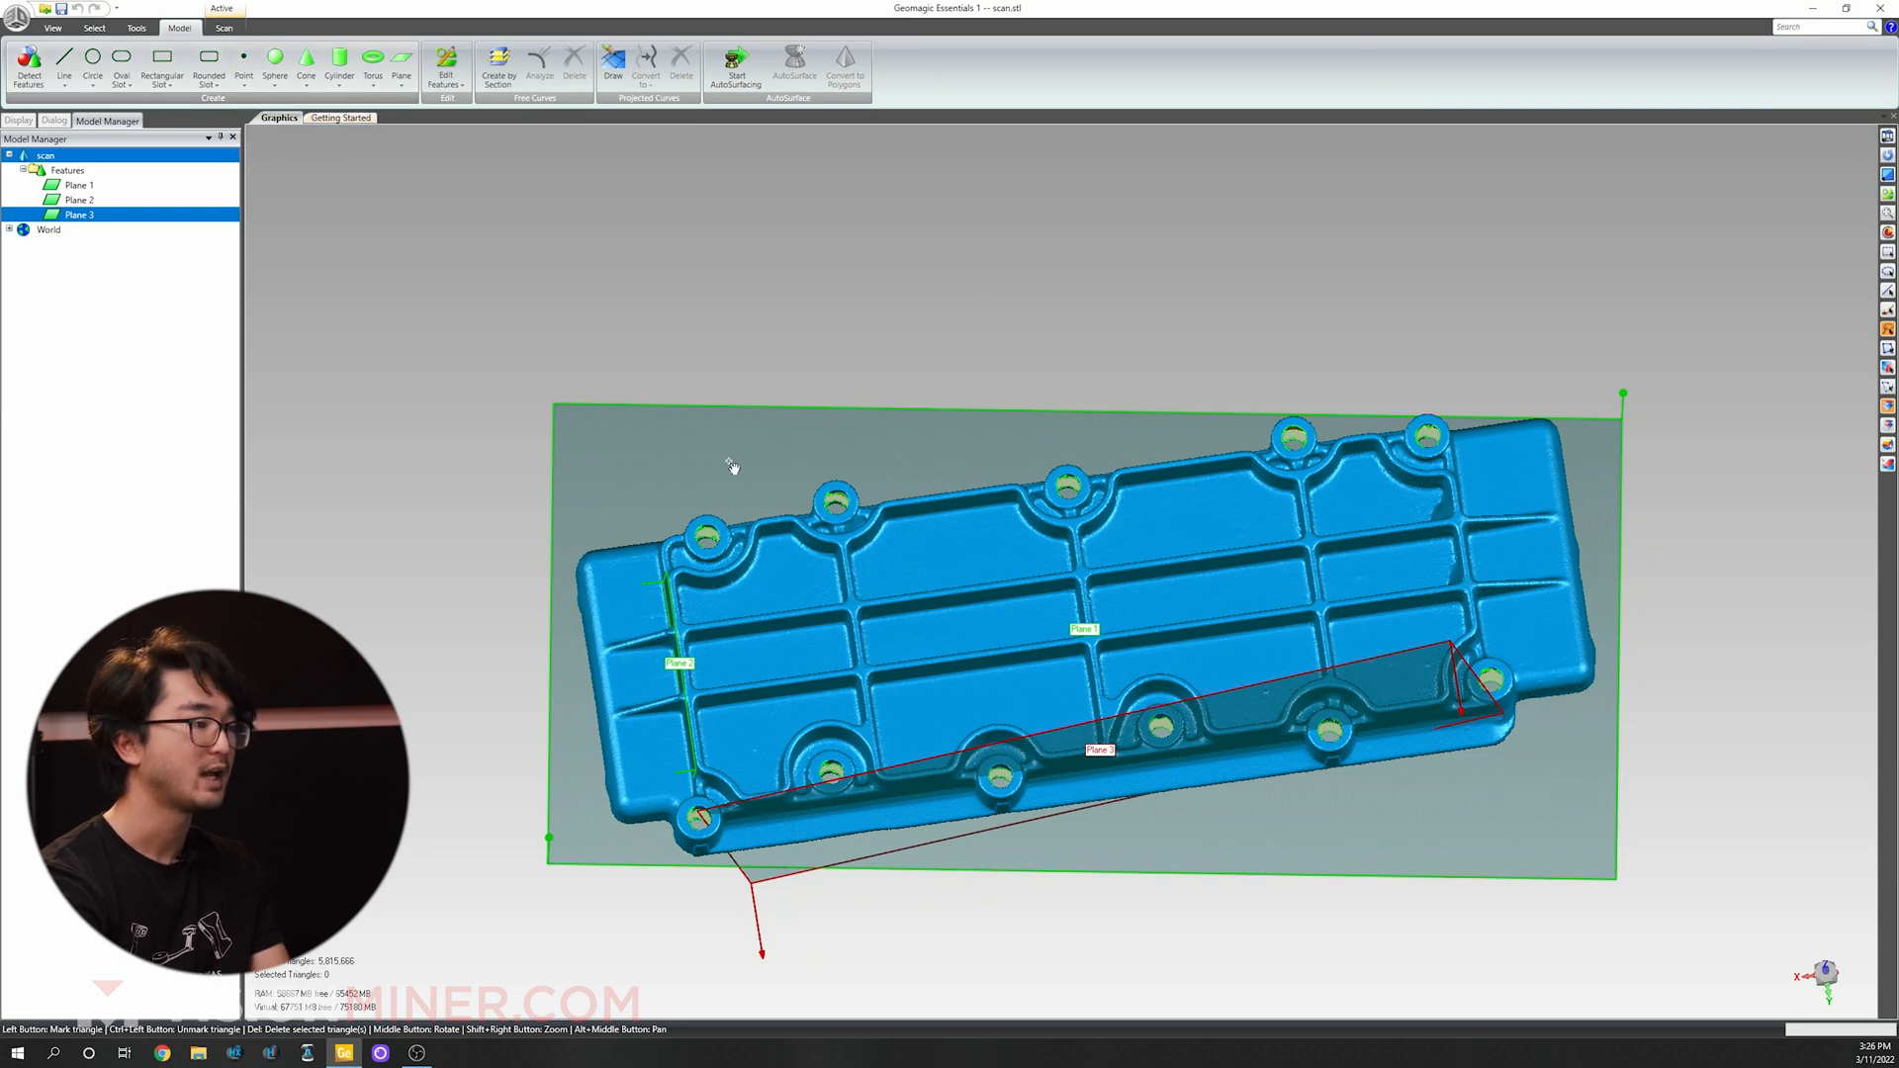
middle_click_drag(1179, 723, 949, 723)
scroll(791, 776, "up", 5)
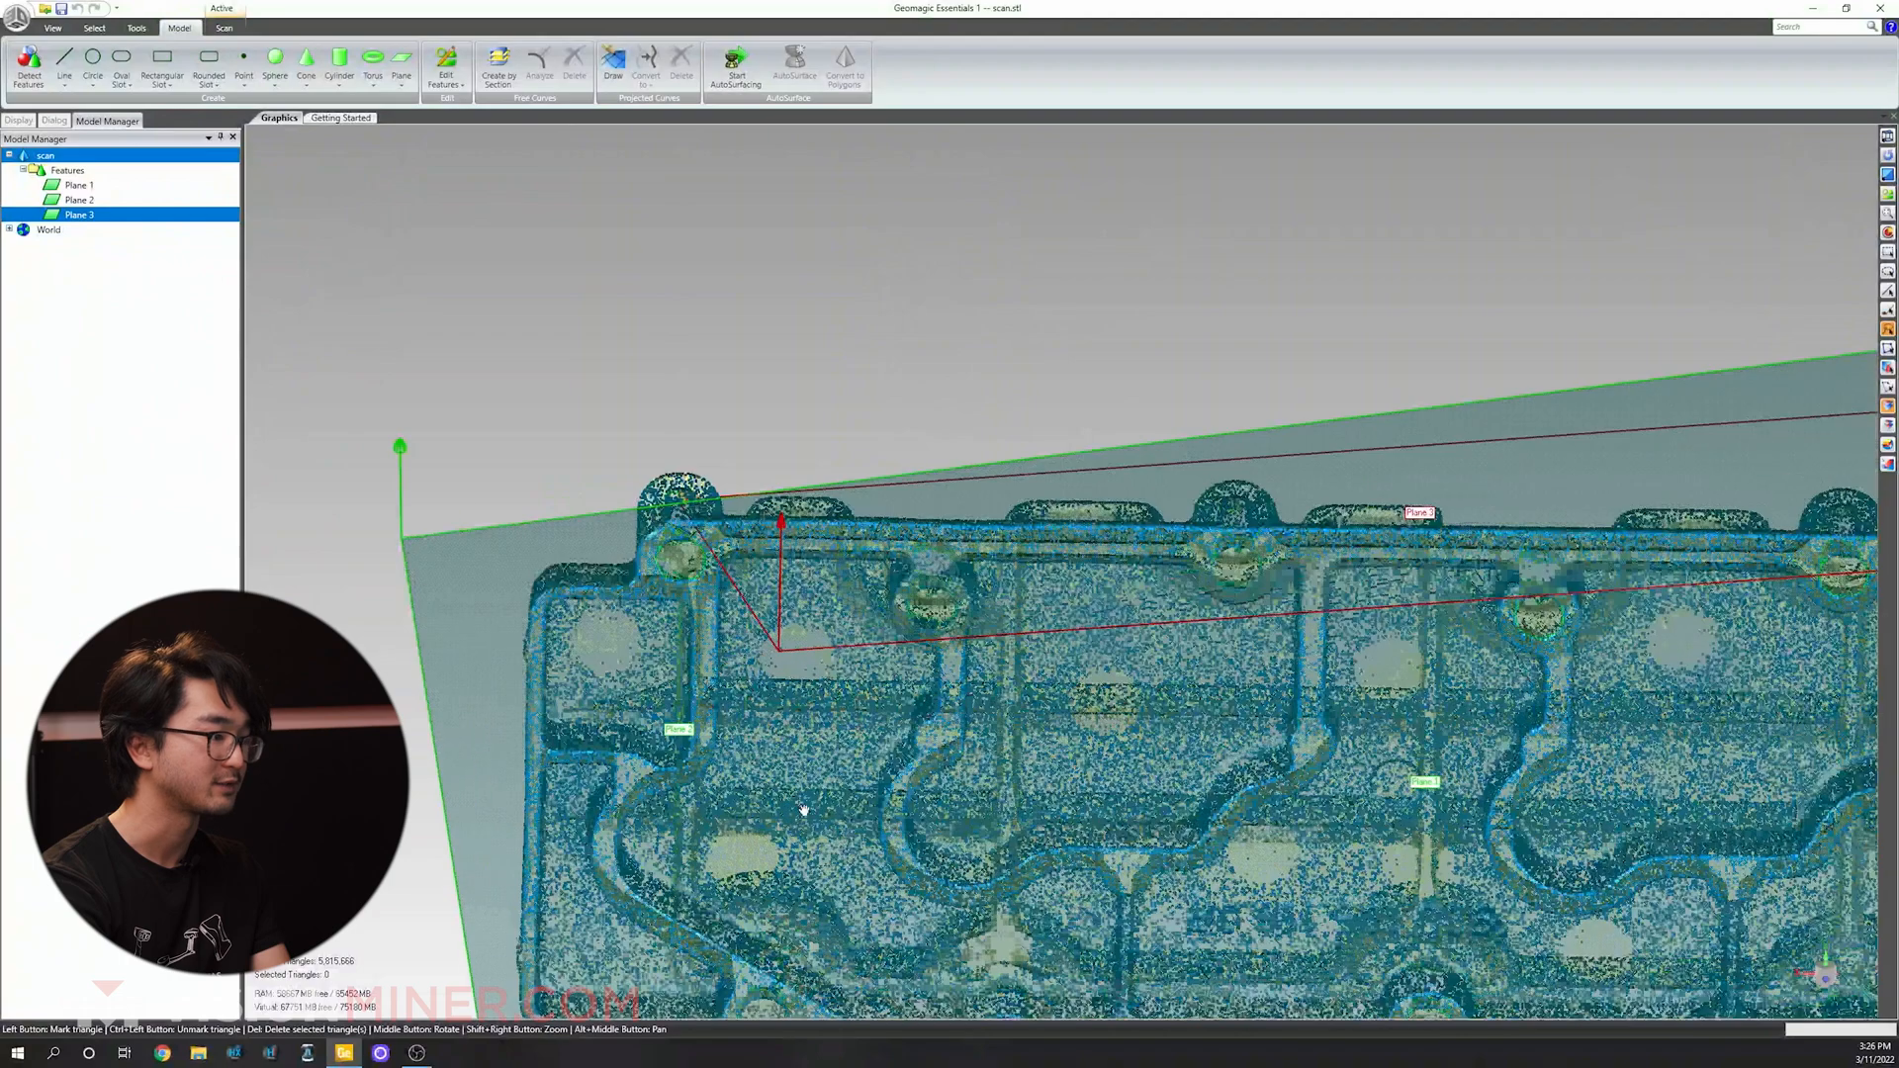
middle_click_drag(1136, 583, 1136, 788)
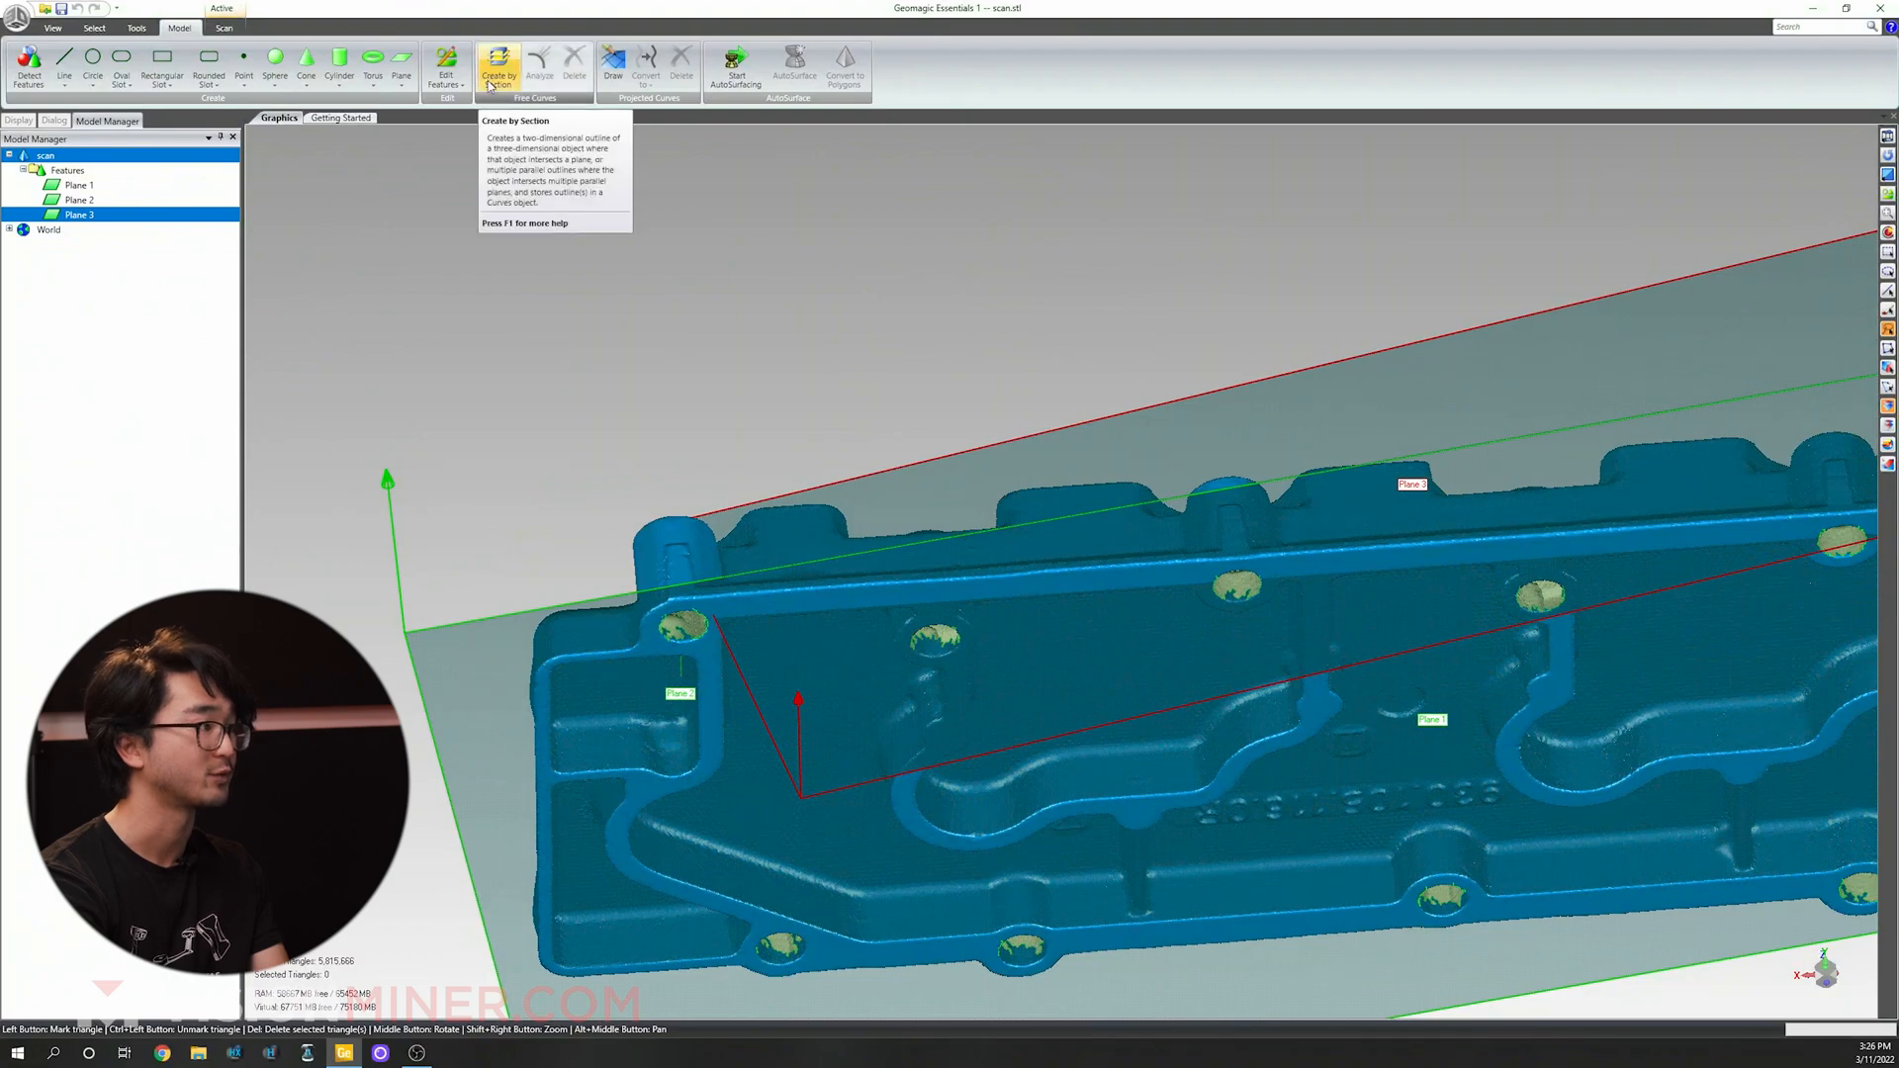
mouse_move(1119, 543)
middle_mouse_down()
mouse_move(1187, 495)
mouse_move(1256, 531)
mouse_move(1243, 678)
middle_mouse_up()
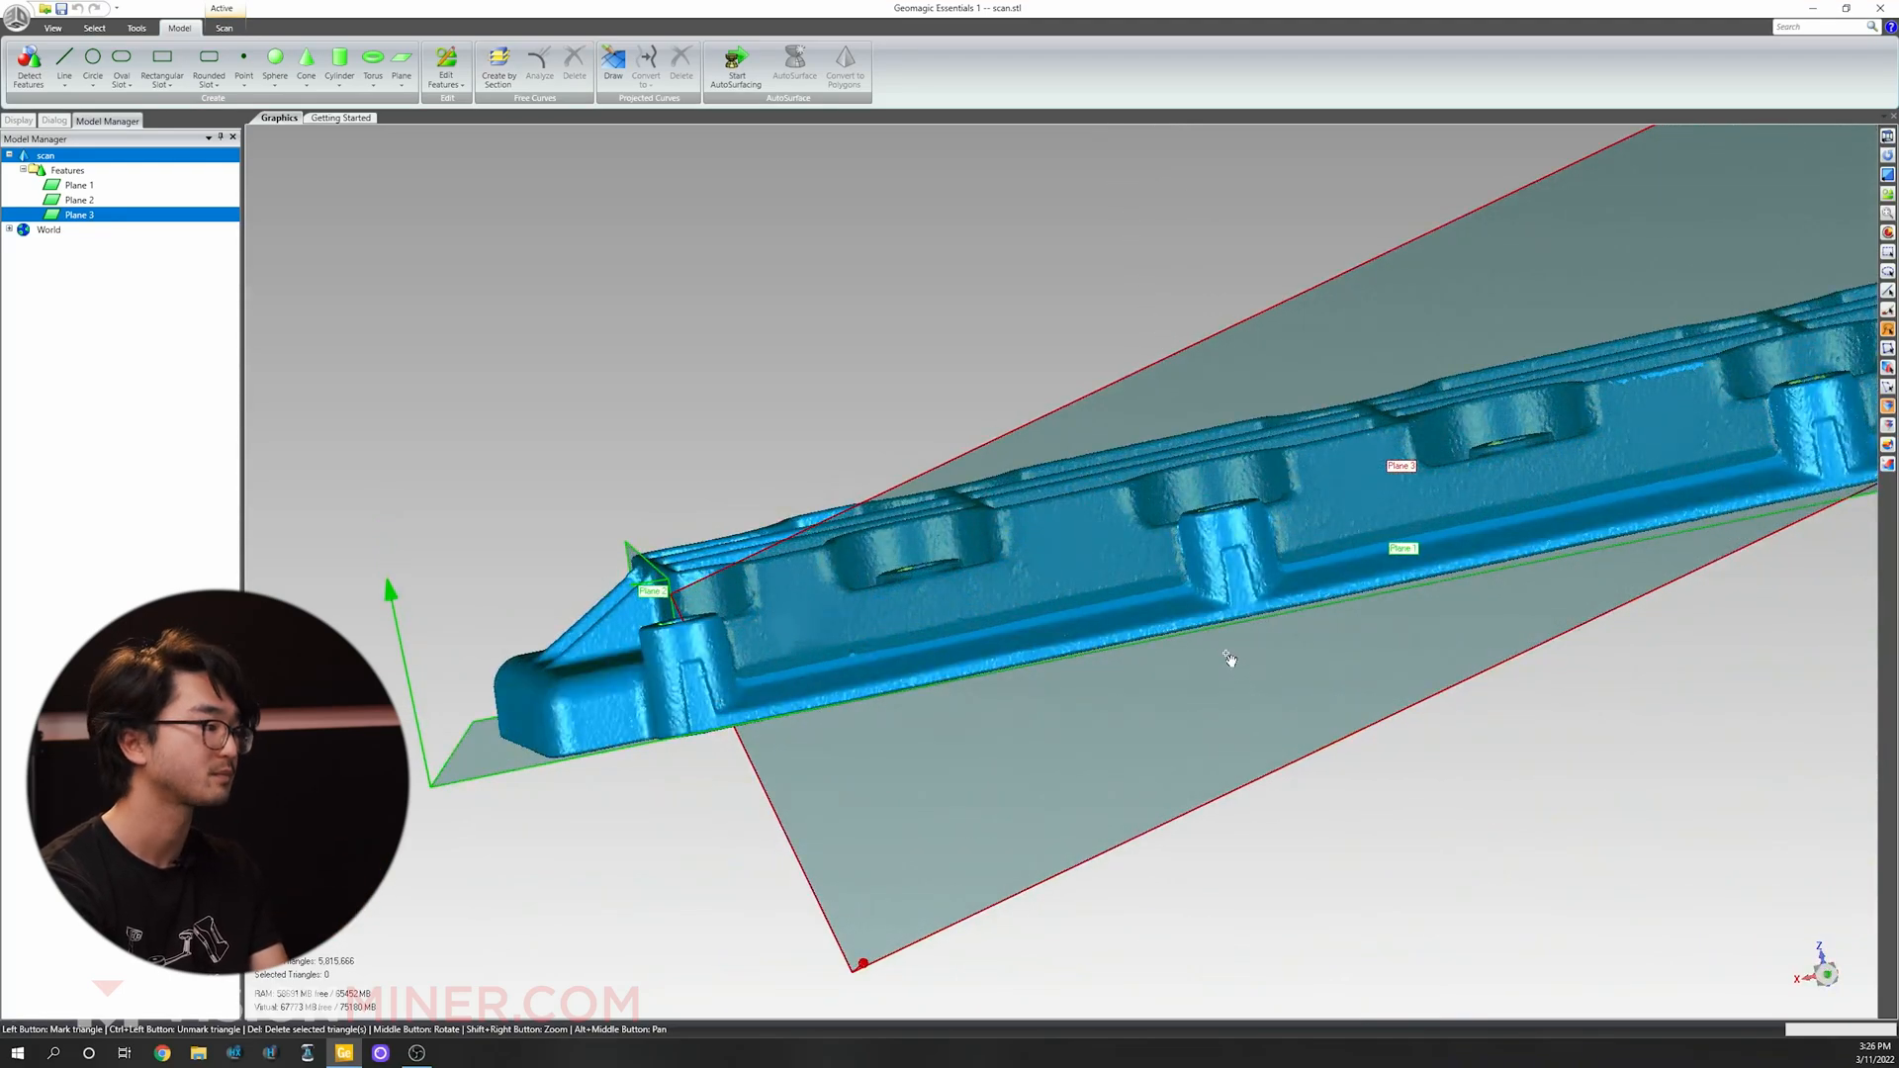
mouse_move(1132, 492)
middle_mouse_down()
mouse_move(1051, 242)
mouse_move(1009, 254)
mouse_move(1103, 435)
mouse_move(1029, 518)
mouse_move(1170, 598)
mouse_move(1152, 613)
mouse_move(1199, 508)
mouse_move(1123, 323)
mouse_move(1058, 336)
middle_mouse_up()
scroll(1151, 615, "up", 3)
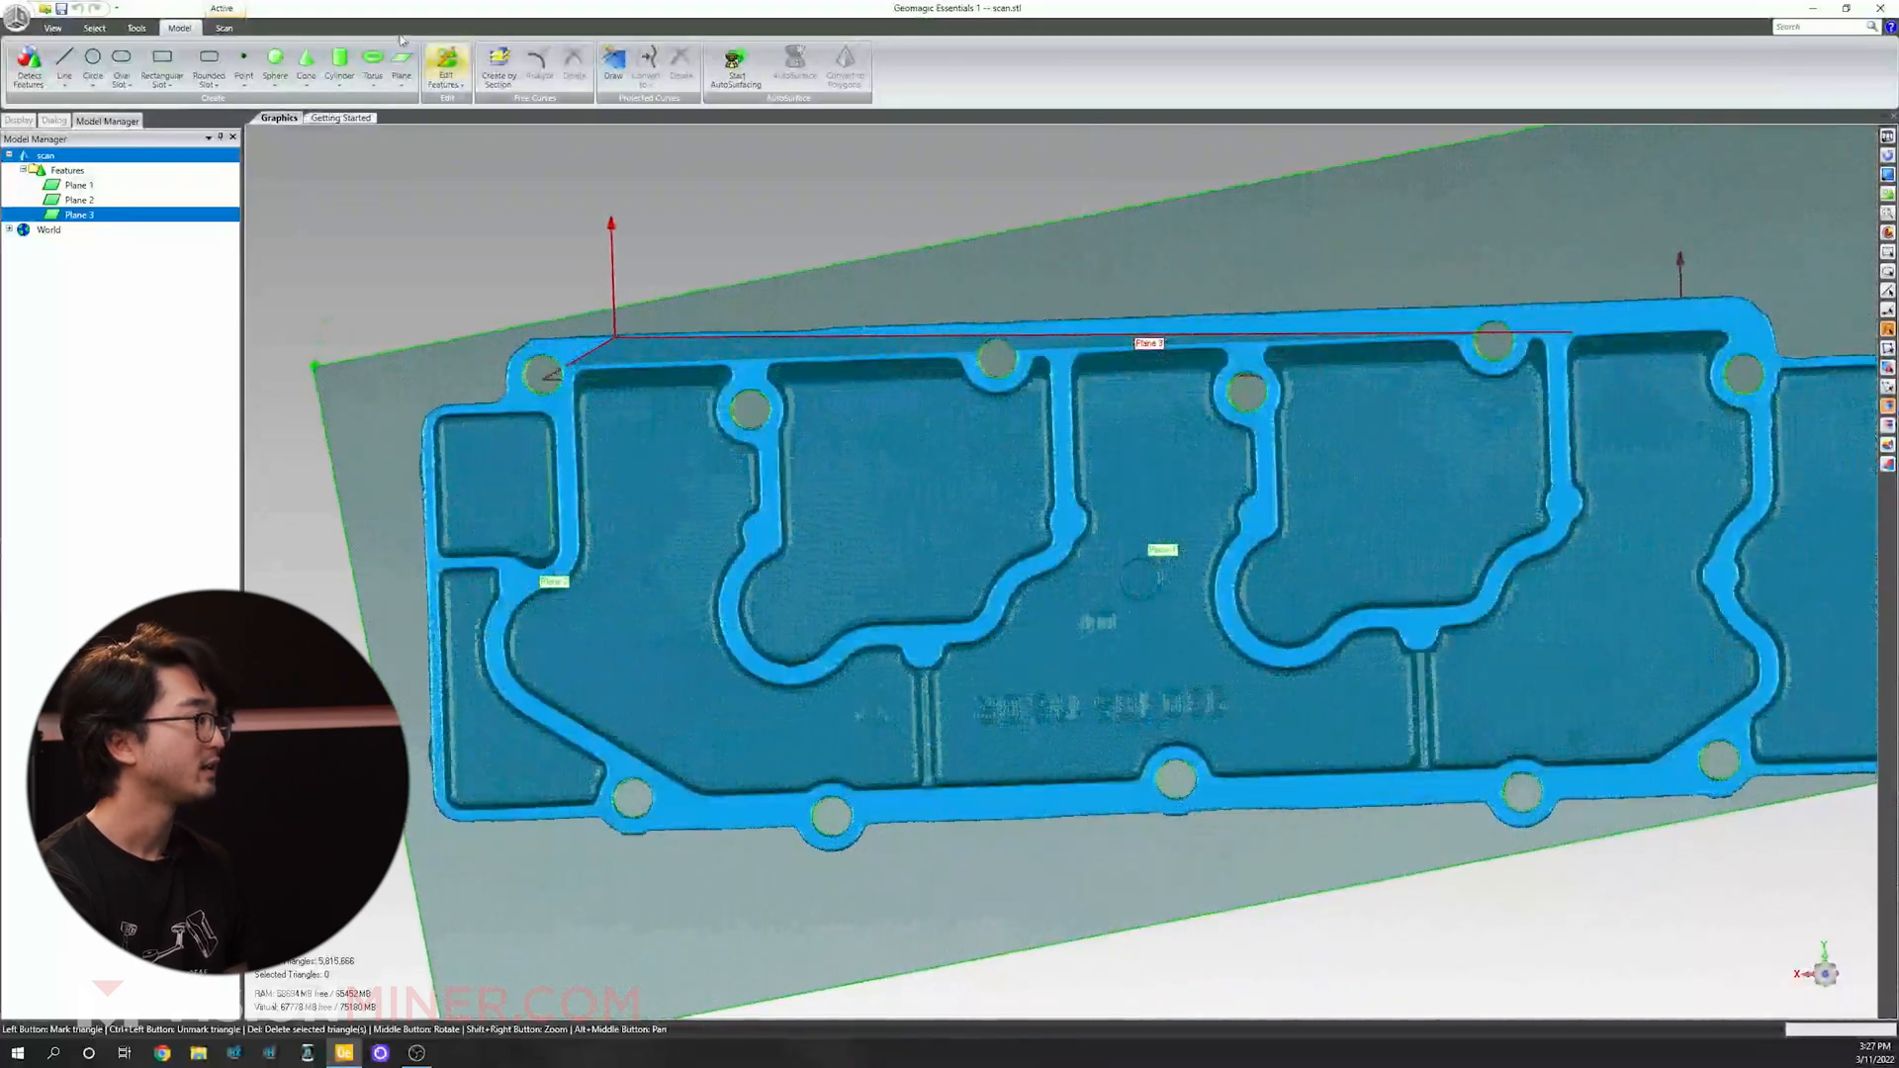
Create a Natural Boundary circle with a complete boundary and Fit Cylinder on the corner bolt hole beside the small rectangular pocket.
left_click(87, 63)
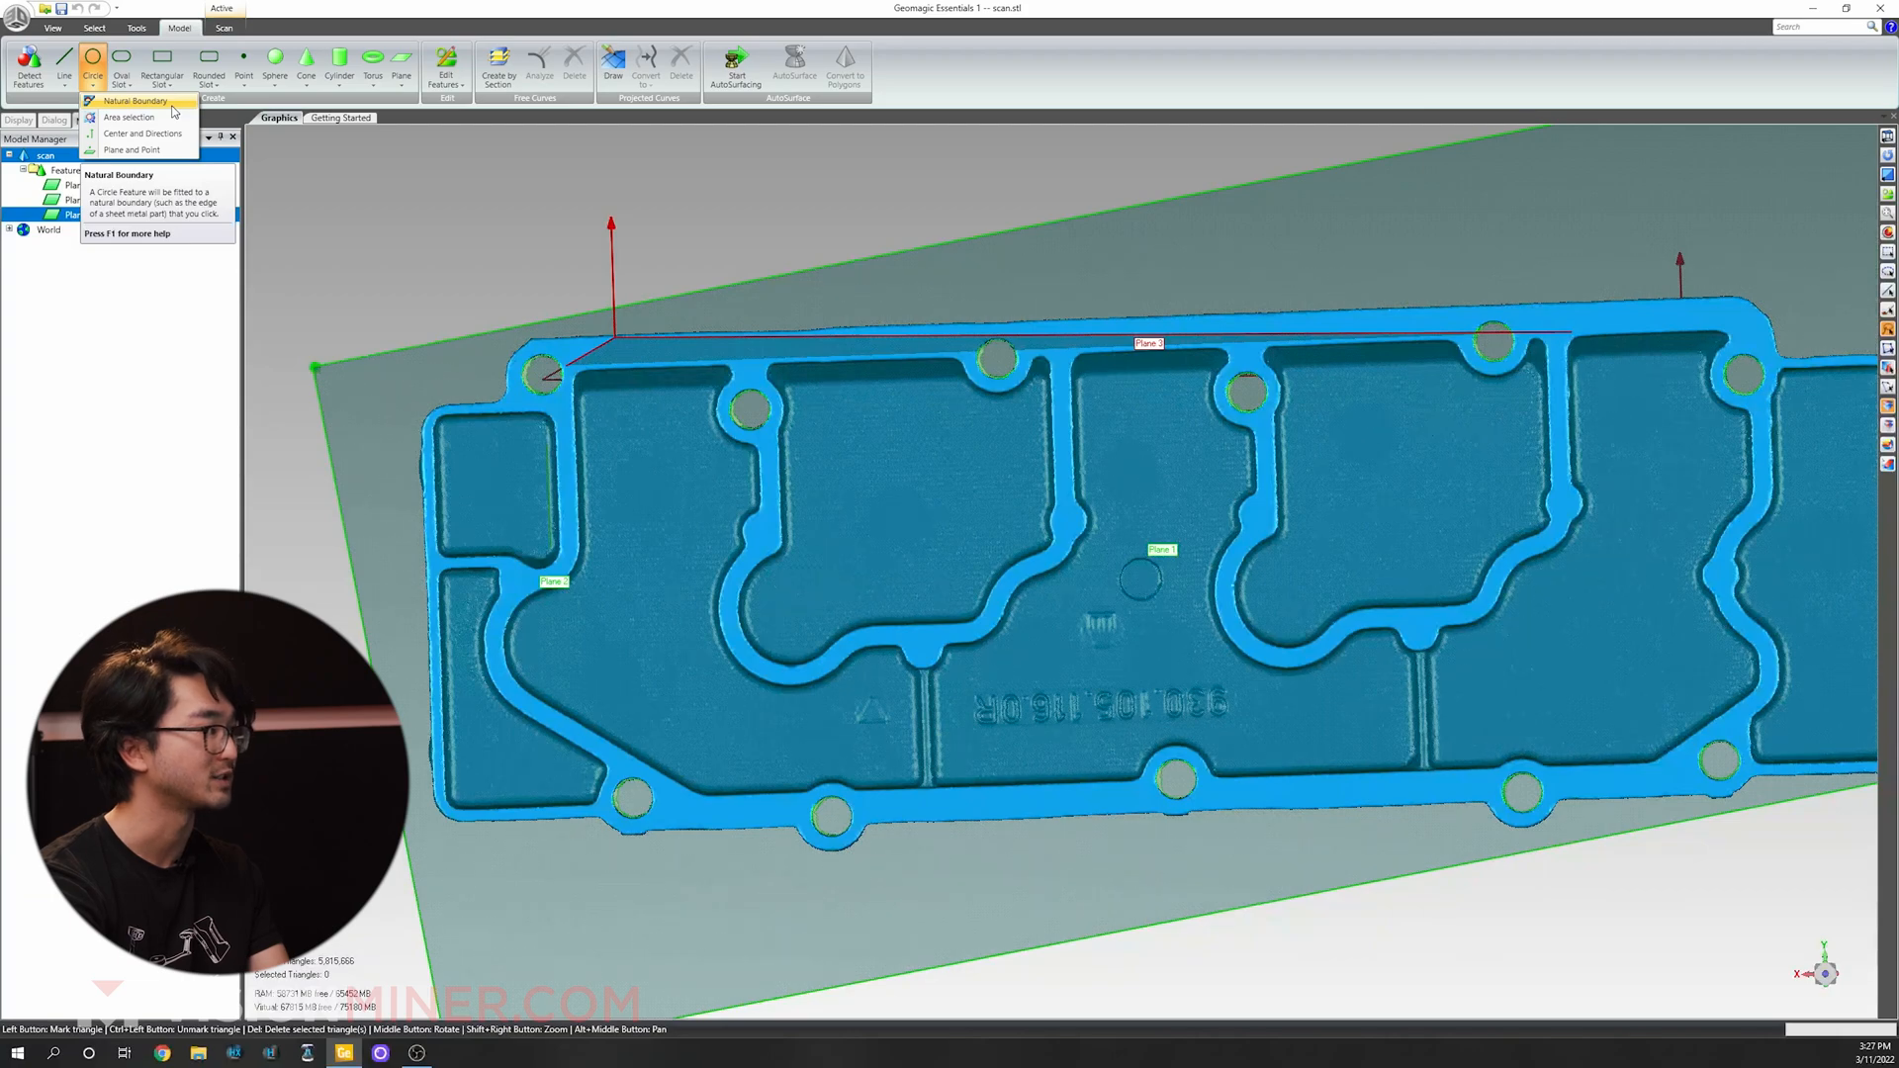
left_click(174, 107)
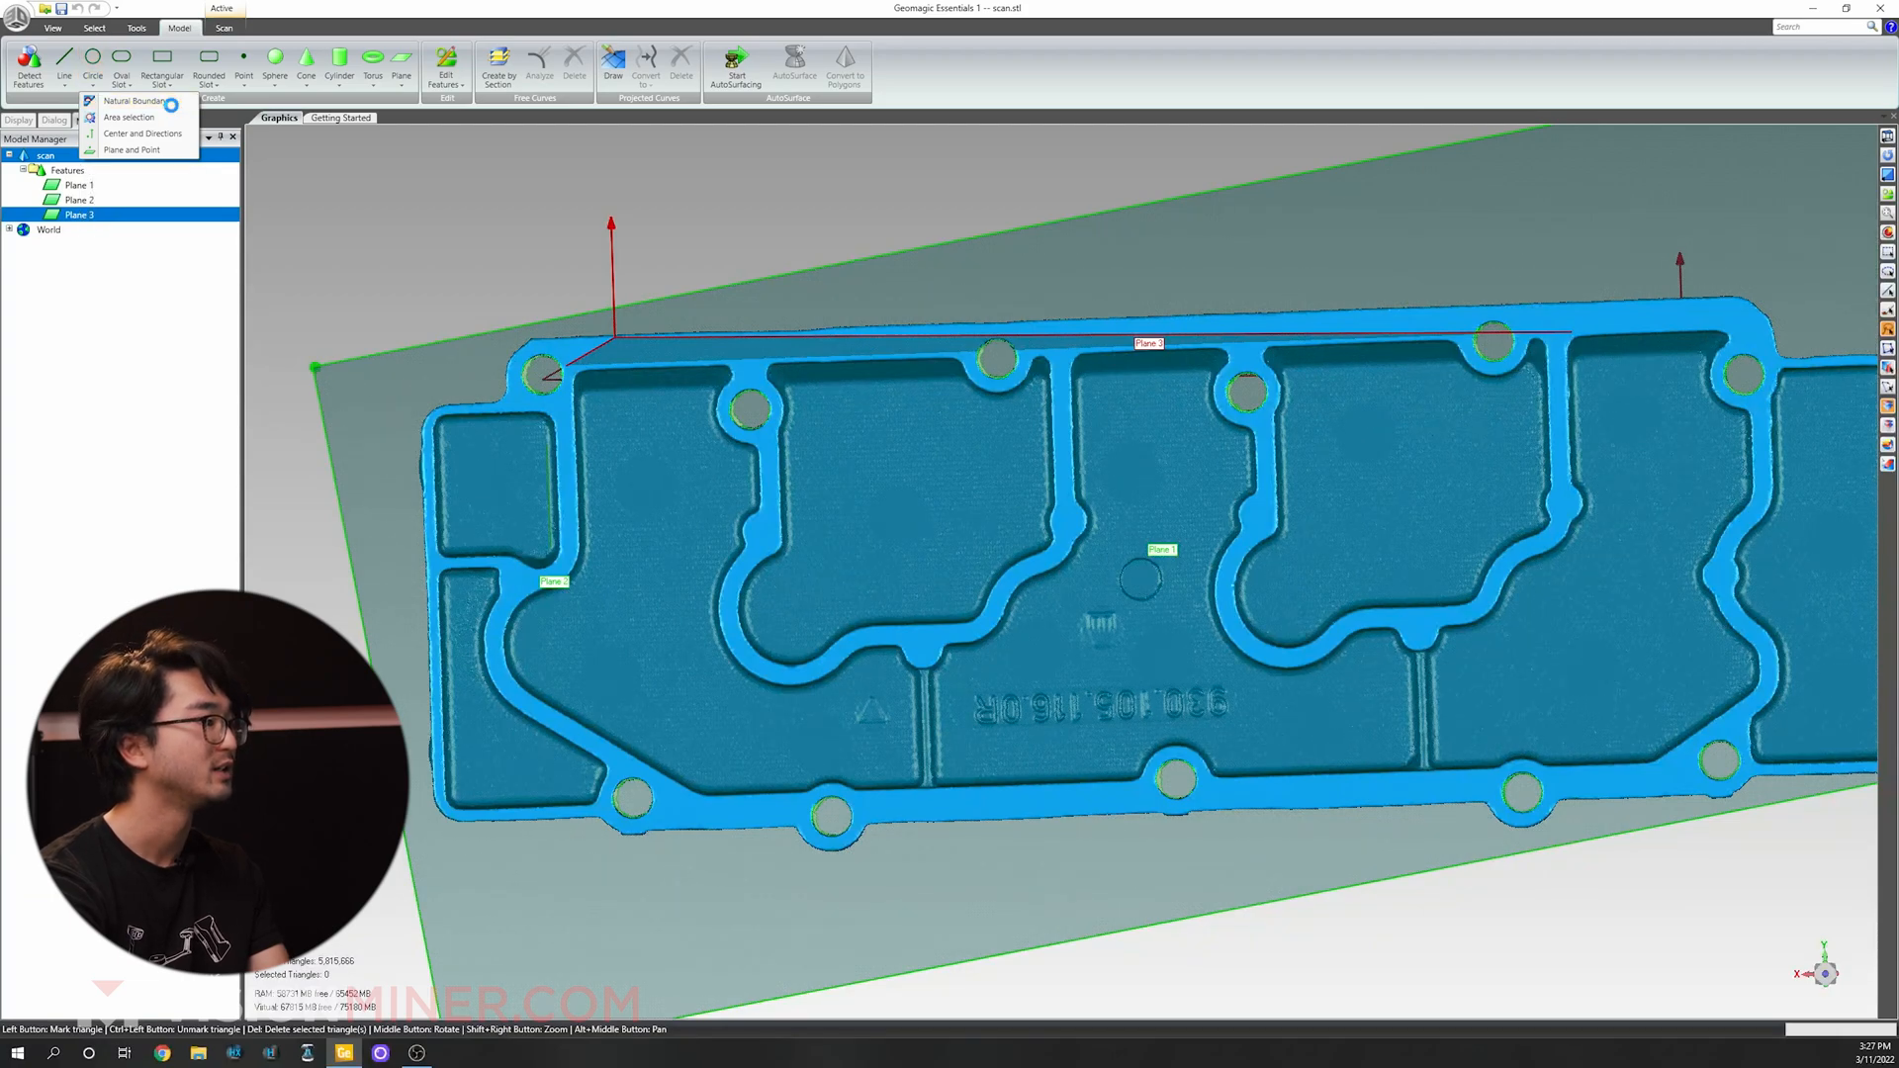
scroll(630, 429, "up", 5)
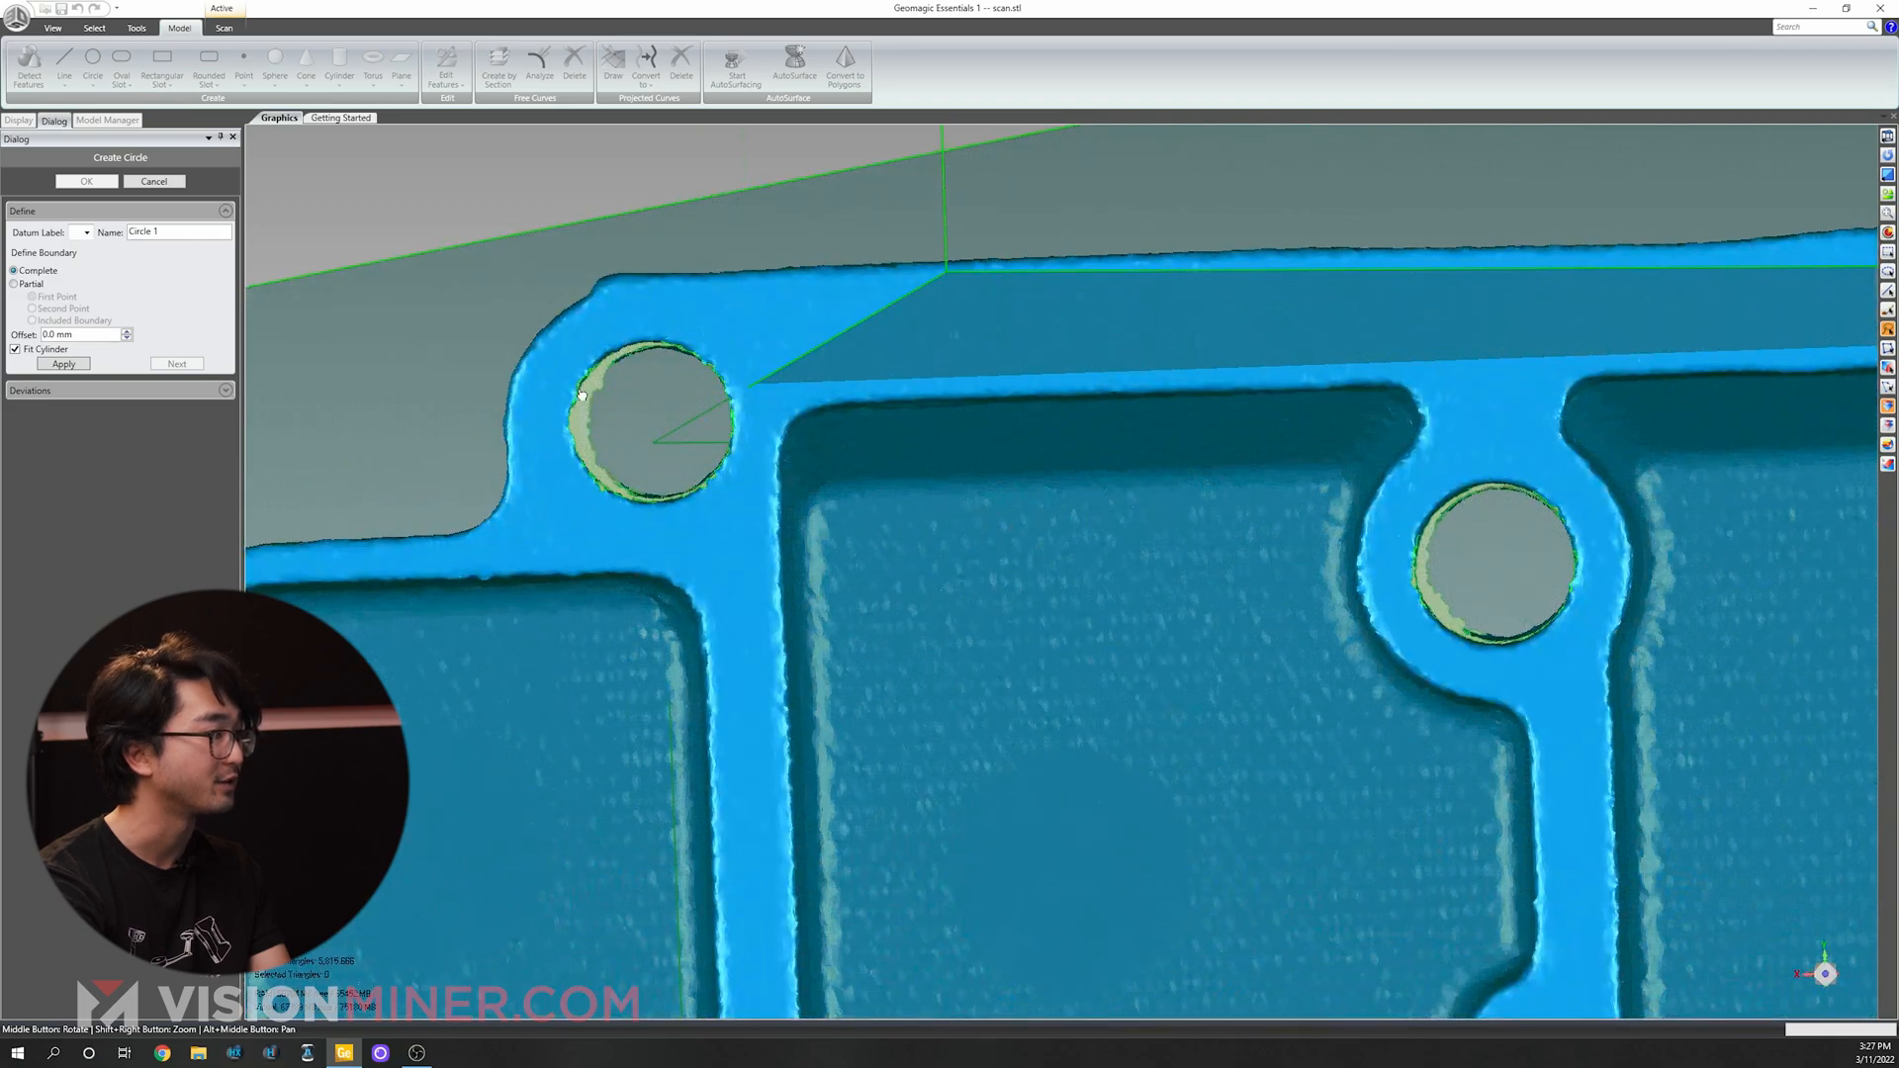
left_click(583, 395)
mouse_move(583, 396)
middle_mouse_down()
mouse_move(815, 461)
mouse_move(620, 446)
middle_mouse_up()
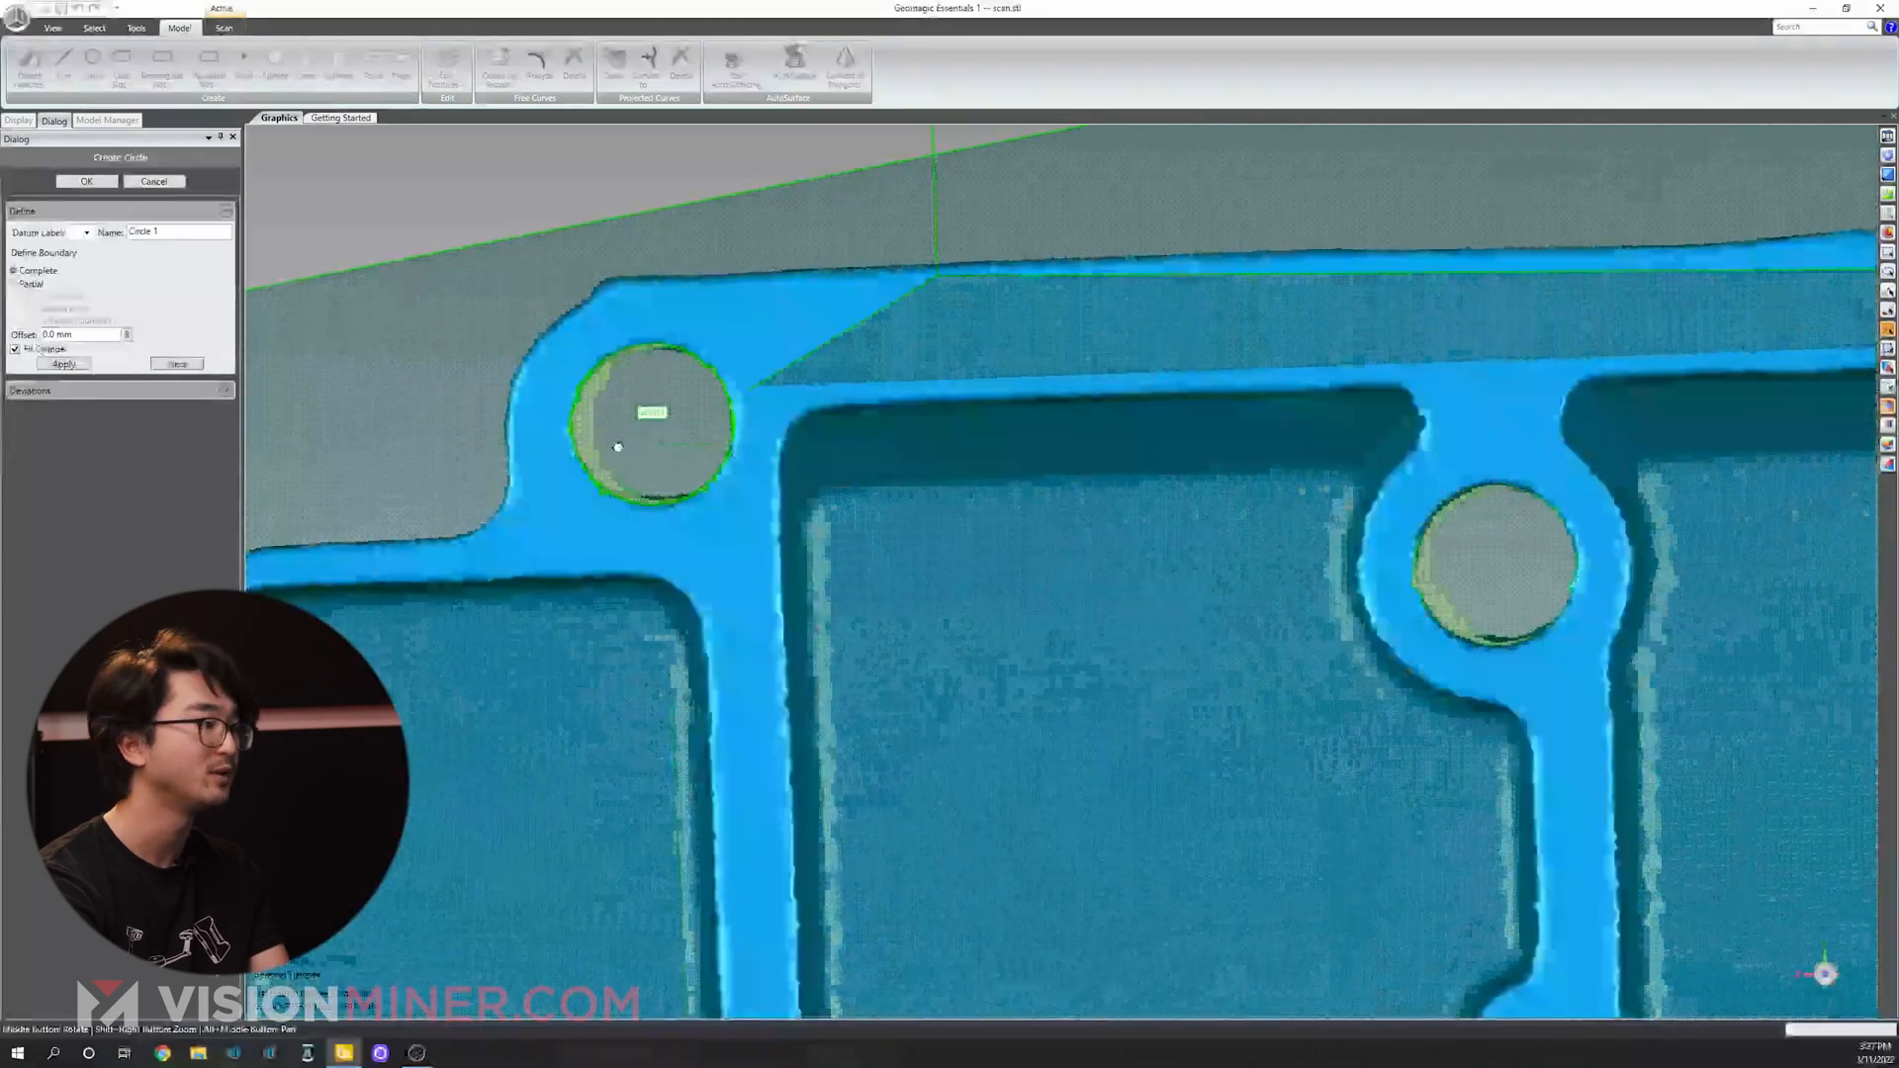
scroll(697, 457, "up", 4)
middle_click_drag(697, 457, 916, 463)
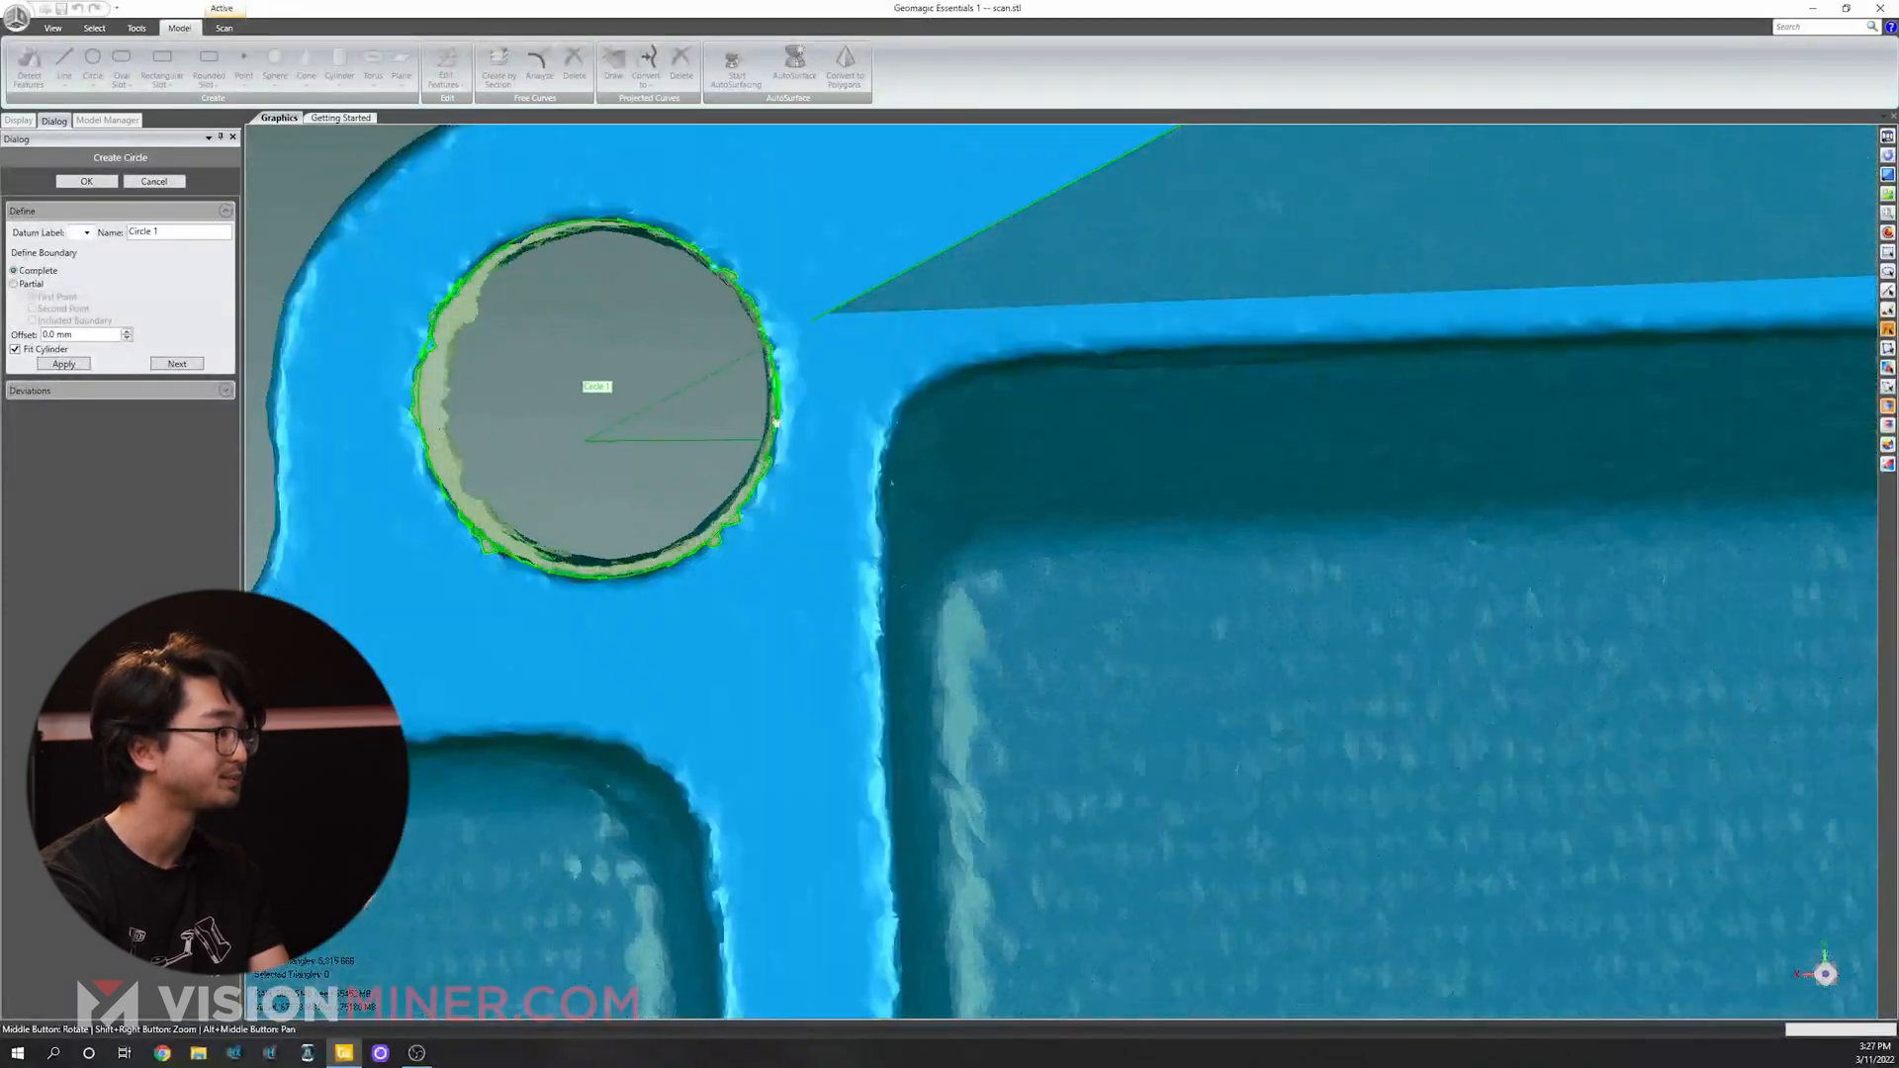
middle_click_drag(644, 348, 871, 372)
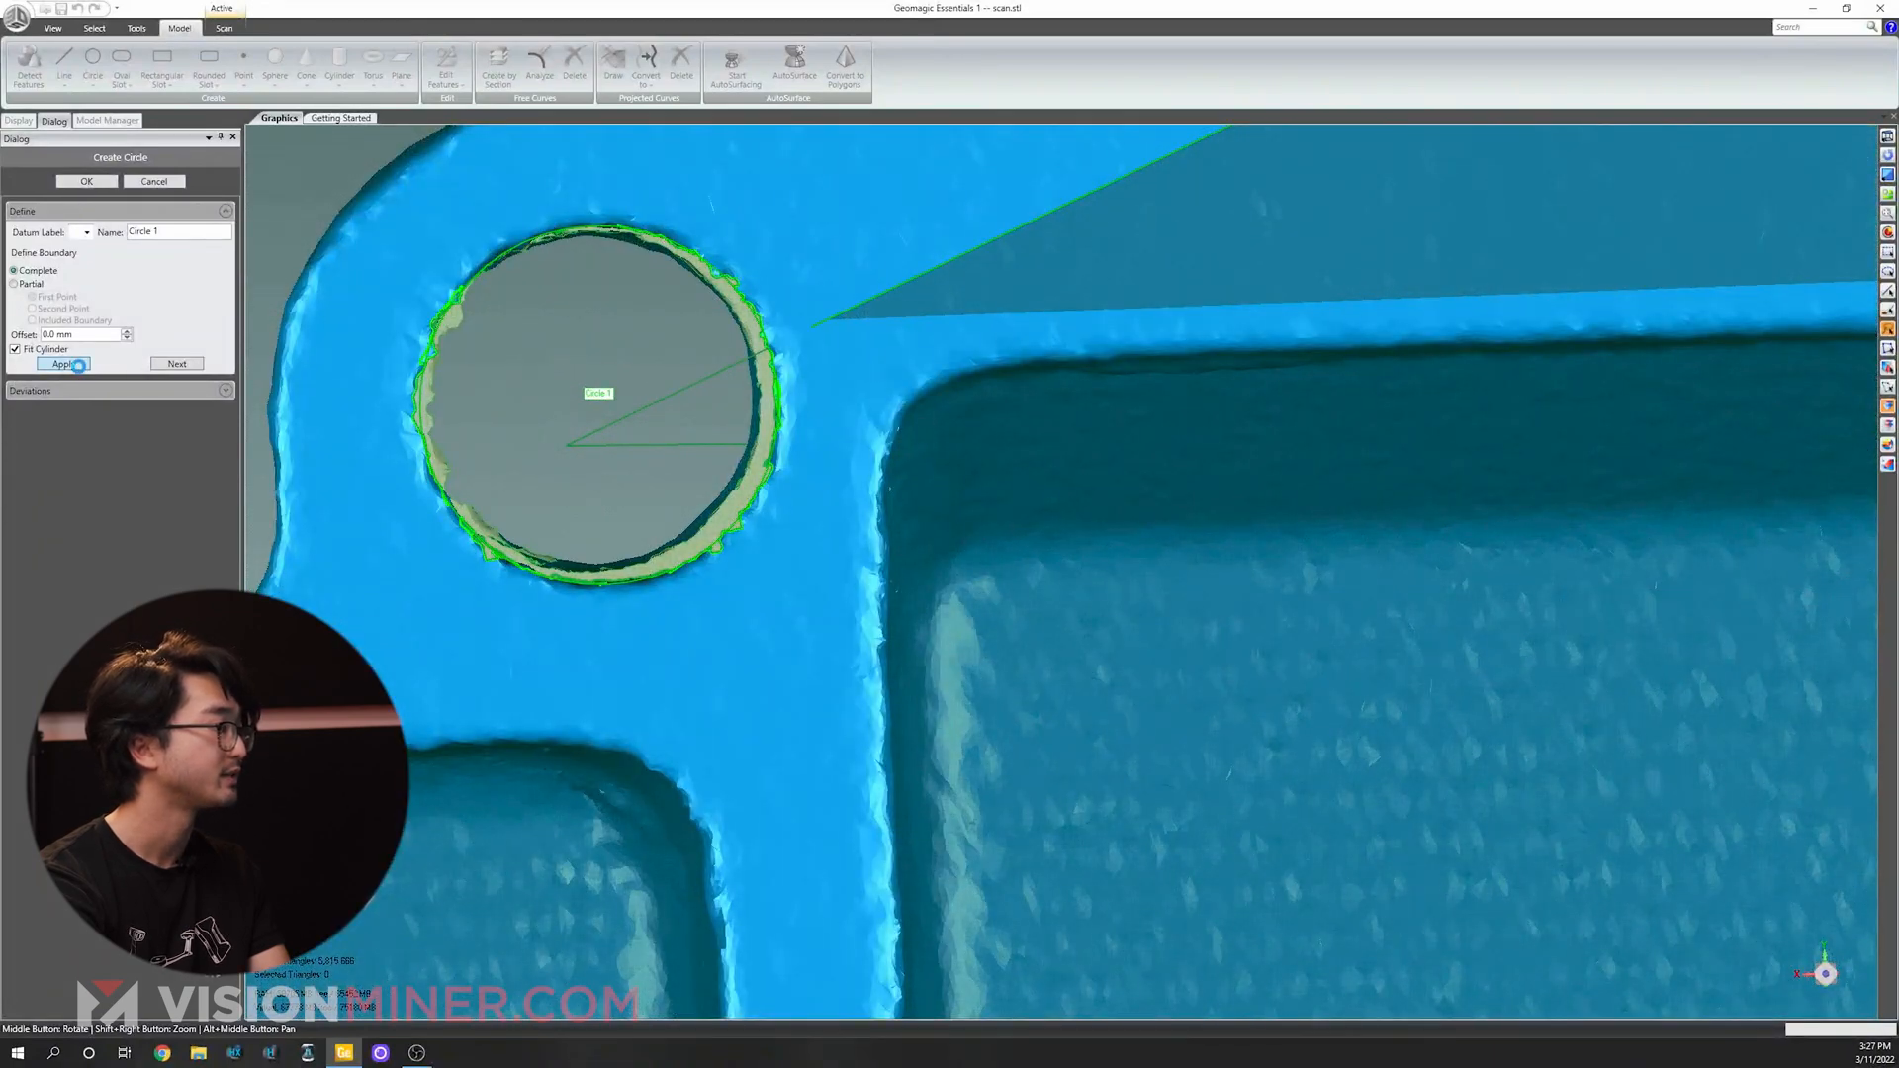
left_click(185, 365)
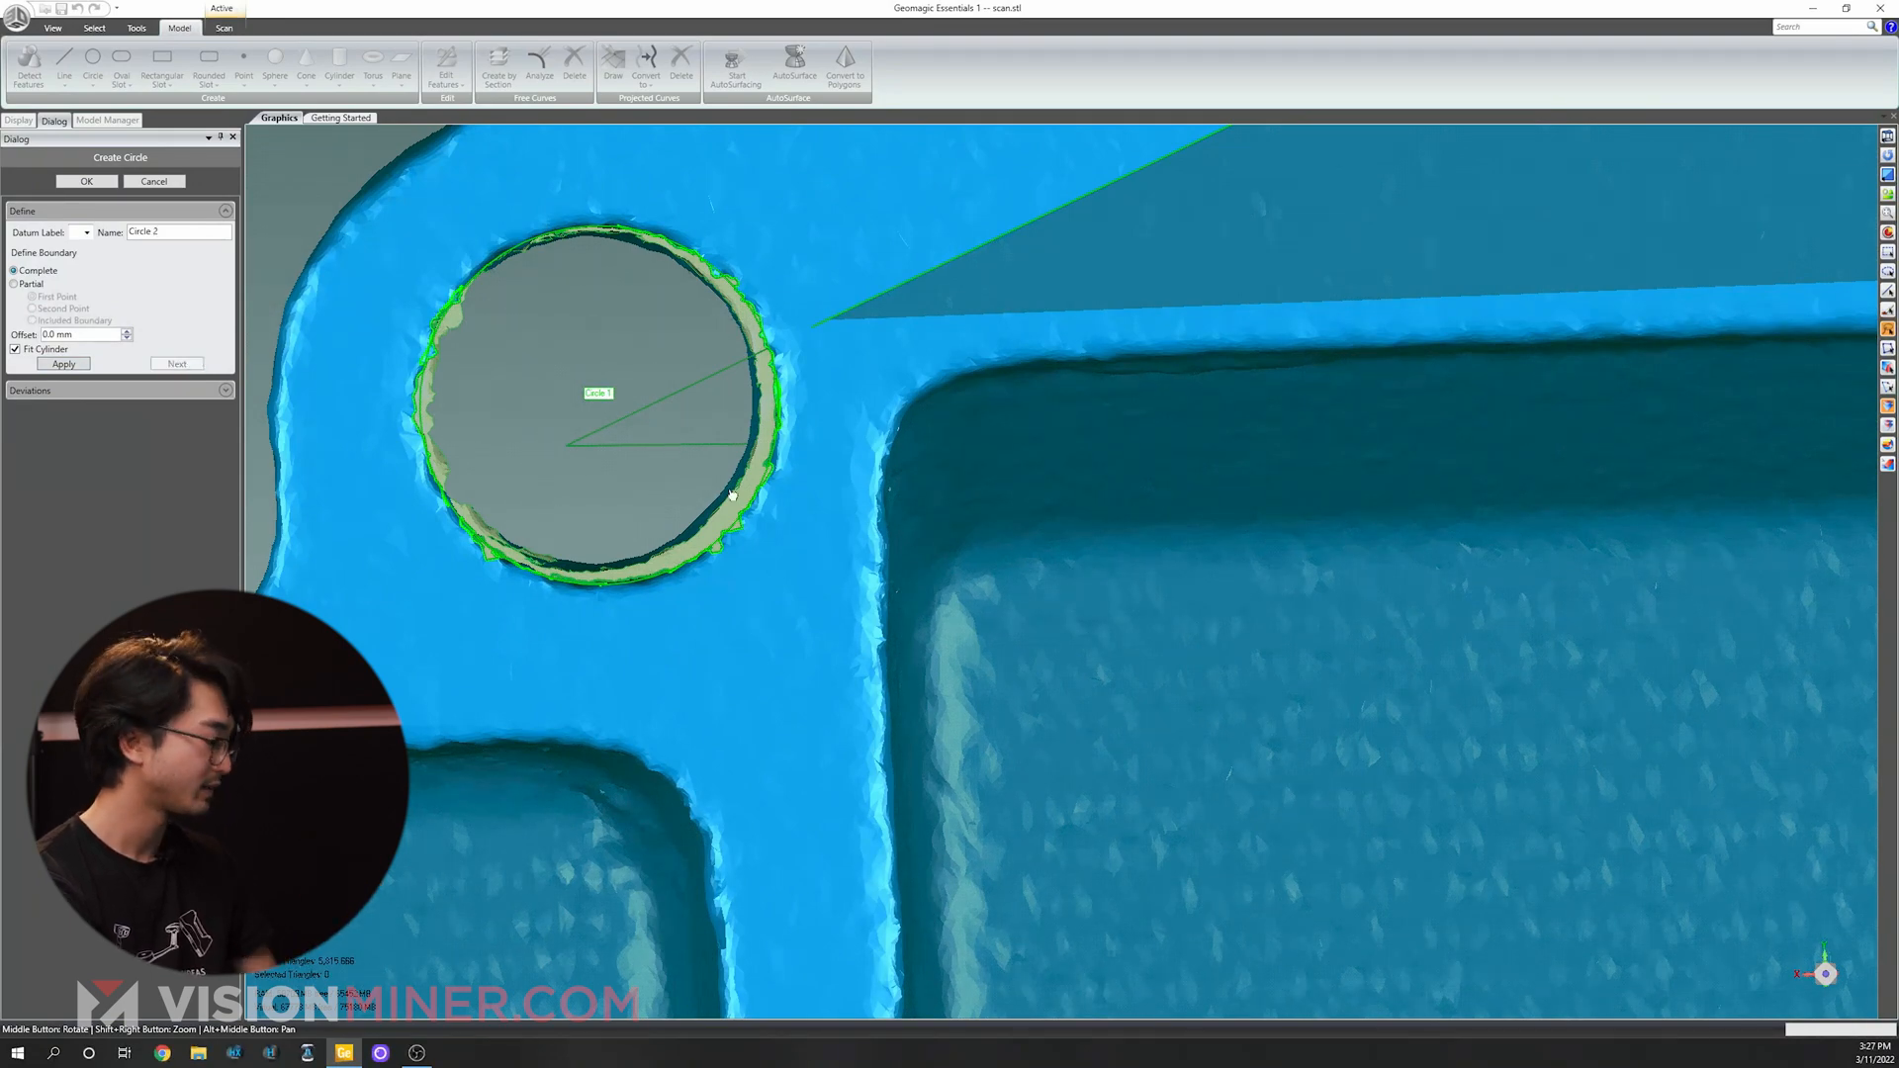
Fit a second complete-boundary circle with Fit Cylinder to the bolt hole next to the corner hole.
scroll(732, 495, "down", 5)
middle_click_drag(967, 546, 628, 400, "alt")
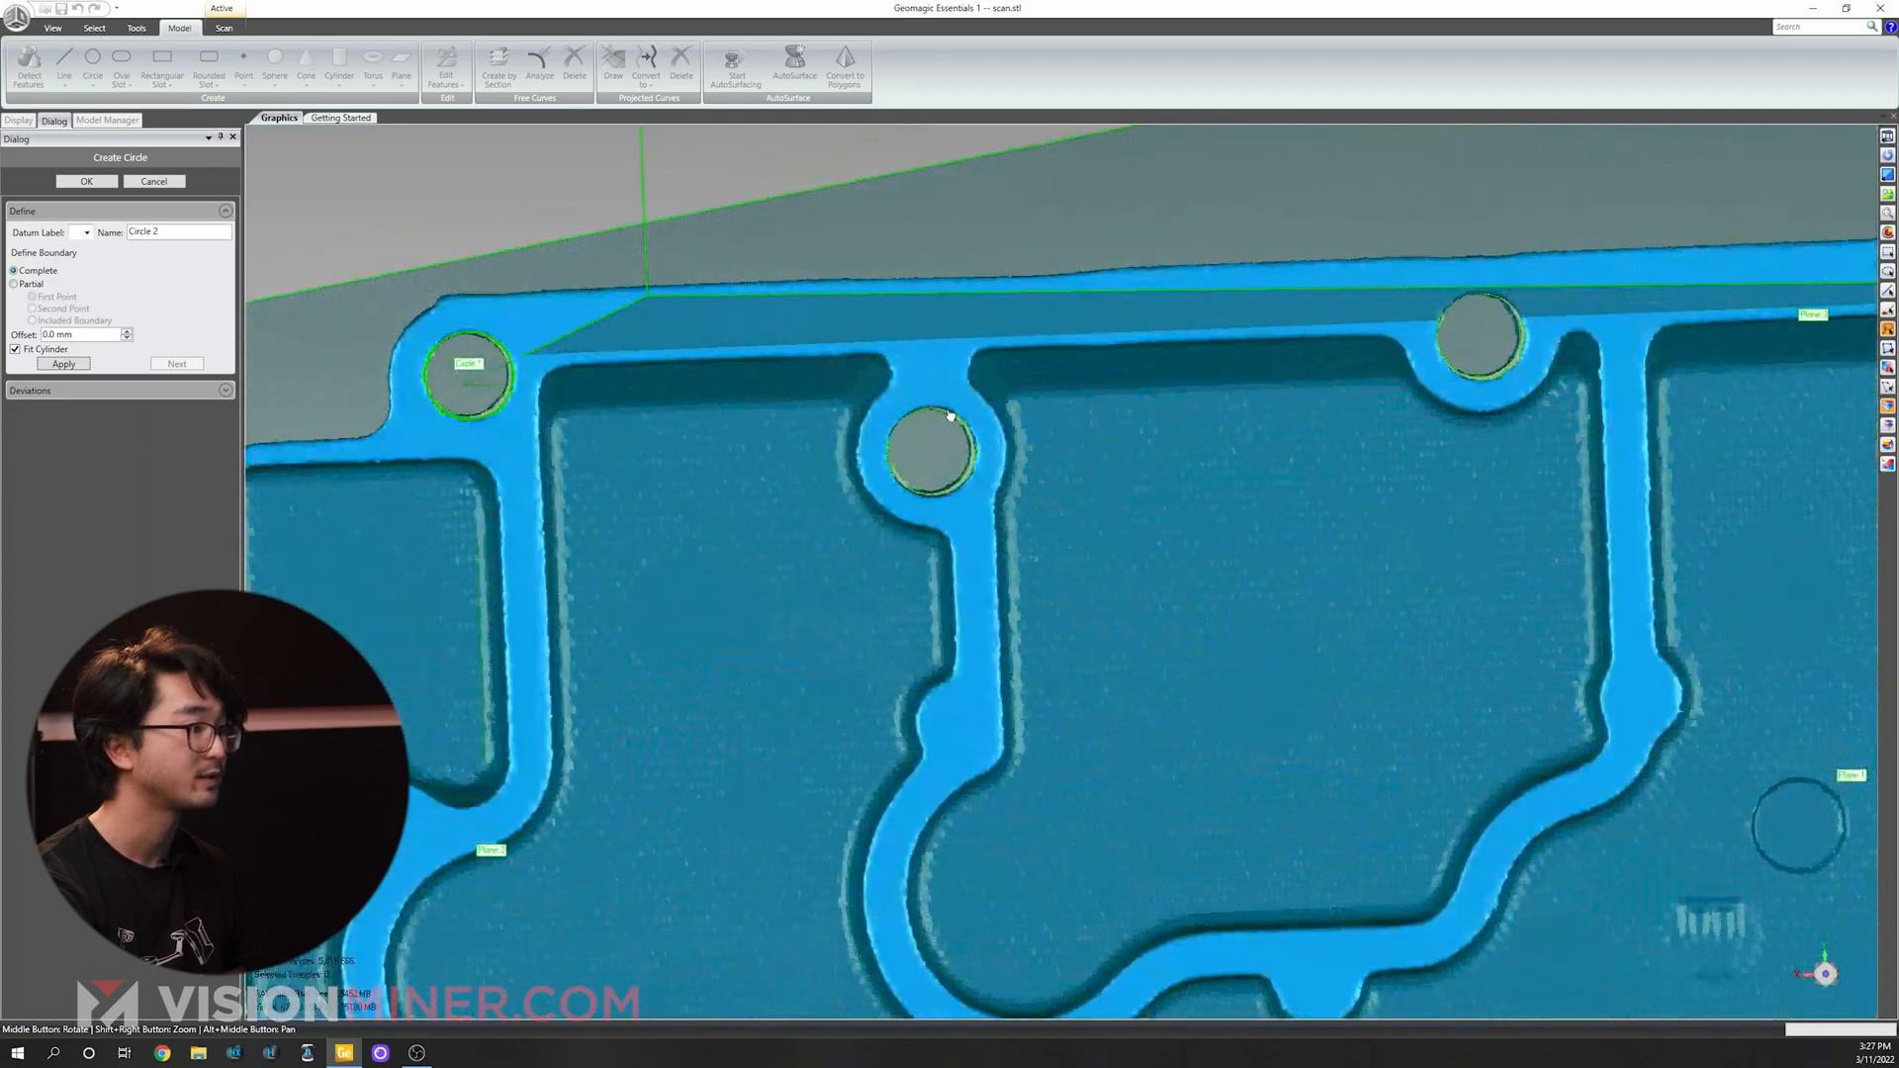
left_click(959, 421)
scroll(962, 435, "down", 3)
scroll(962, 485, "up", 8)
middle_click_drag(962, 500, 959, 499)
middle_click_drag(852, 423, 697, 413)
middle_click_drag(877, 389, 1271, 513)
scroll(1150, 496, "down", 3)
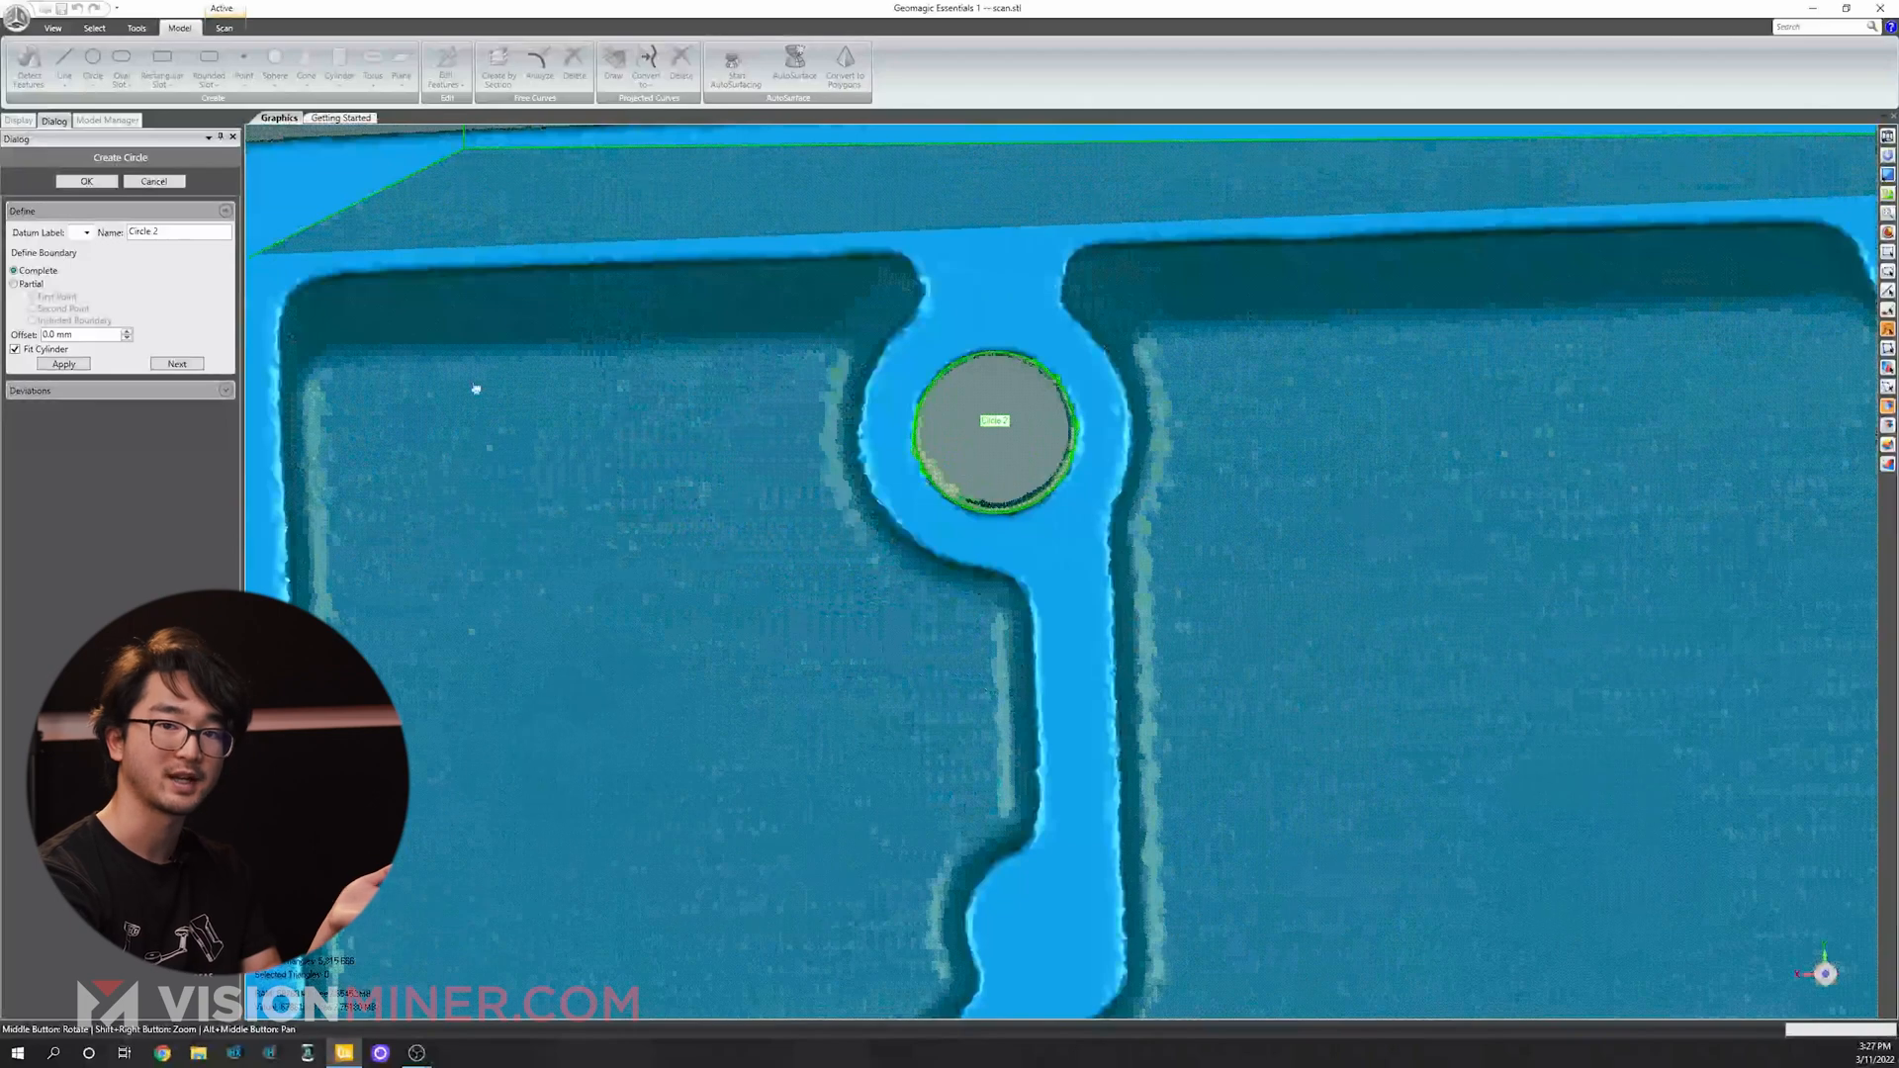
scroll(913, 433, "down", 4)
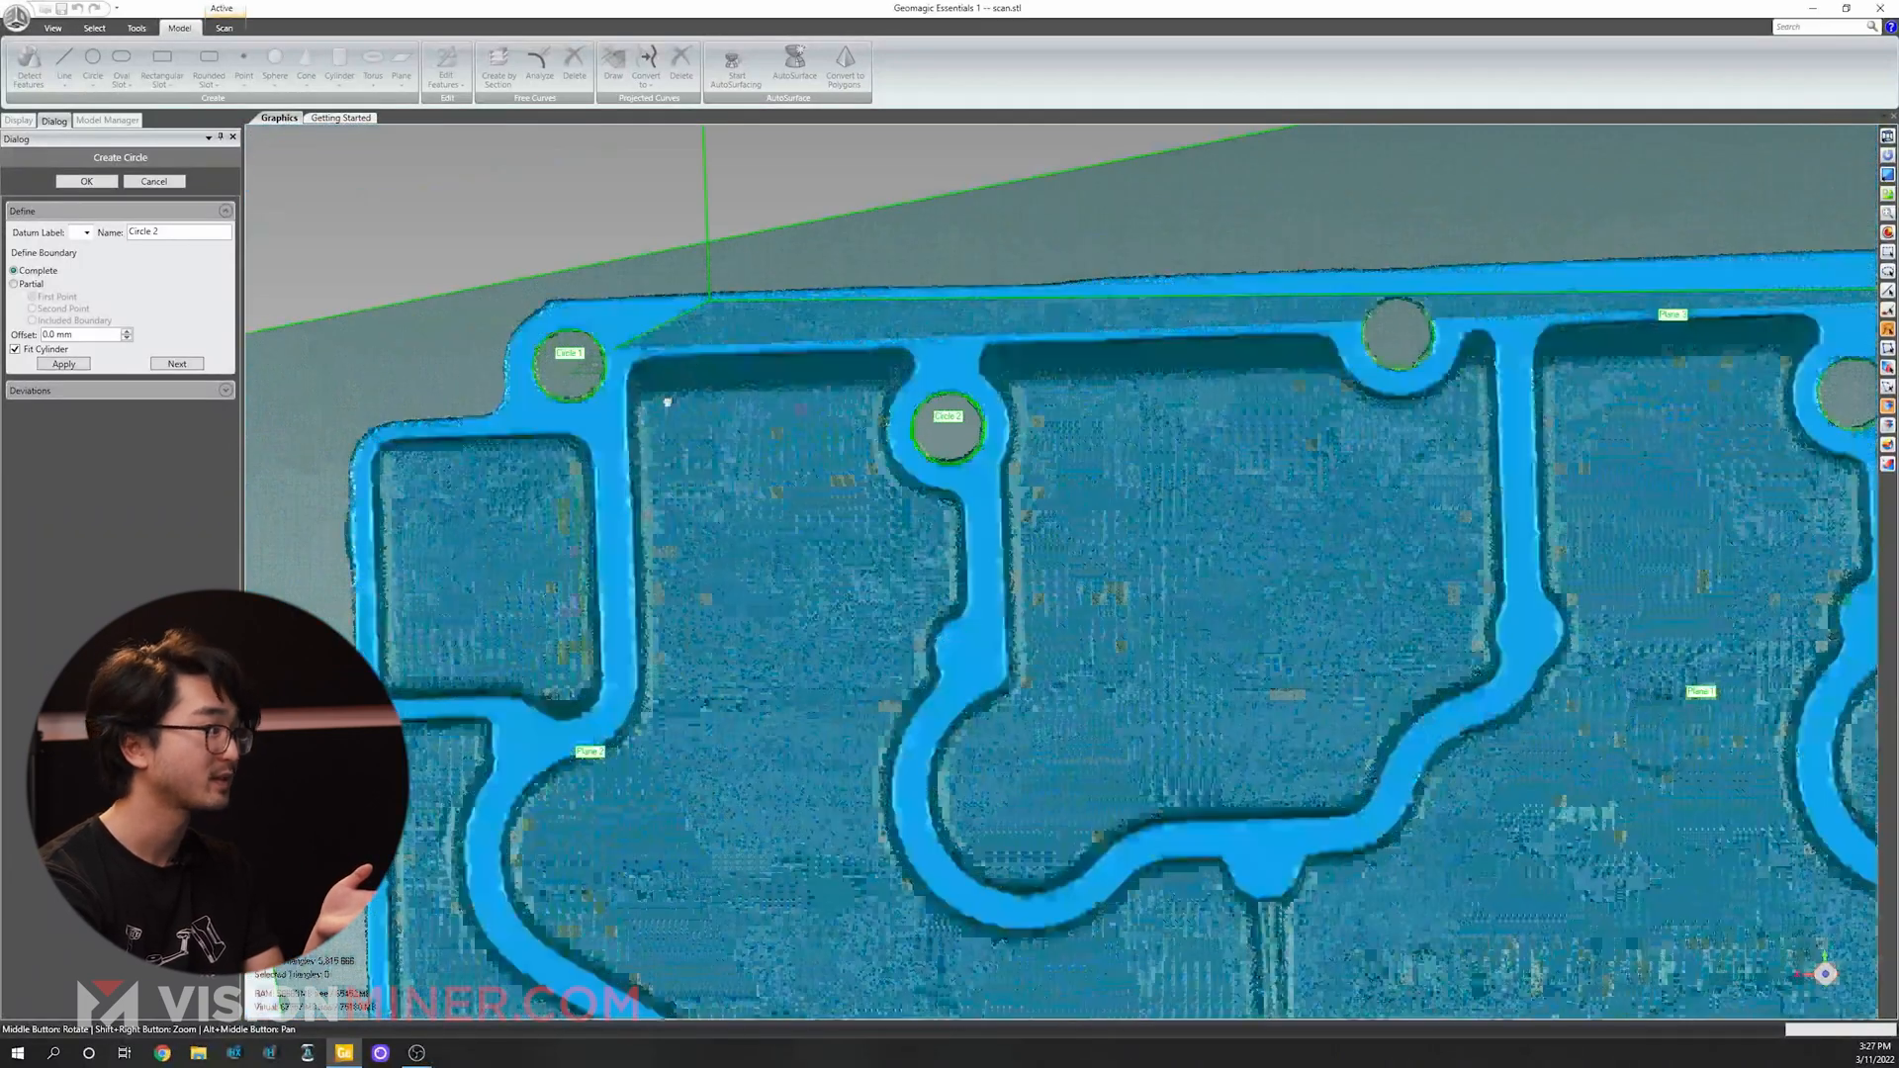
left_click(158, 365)
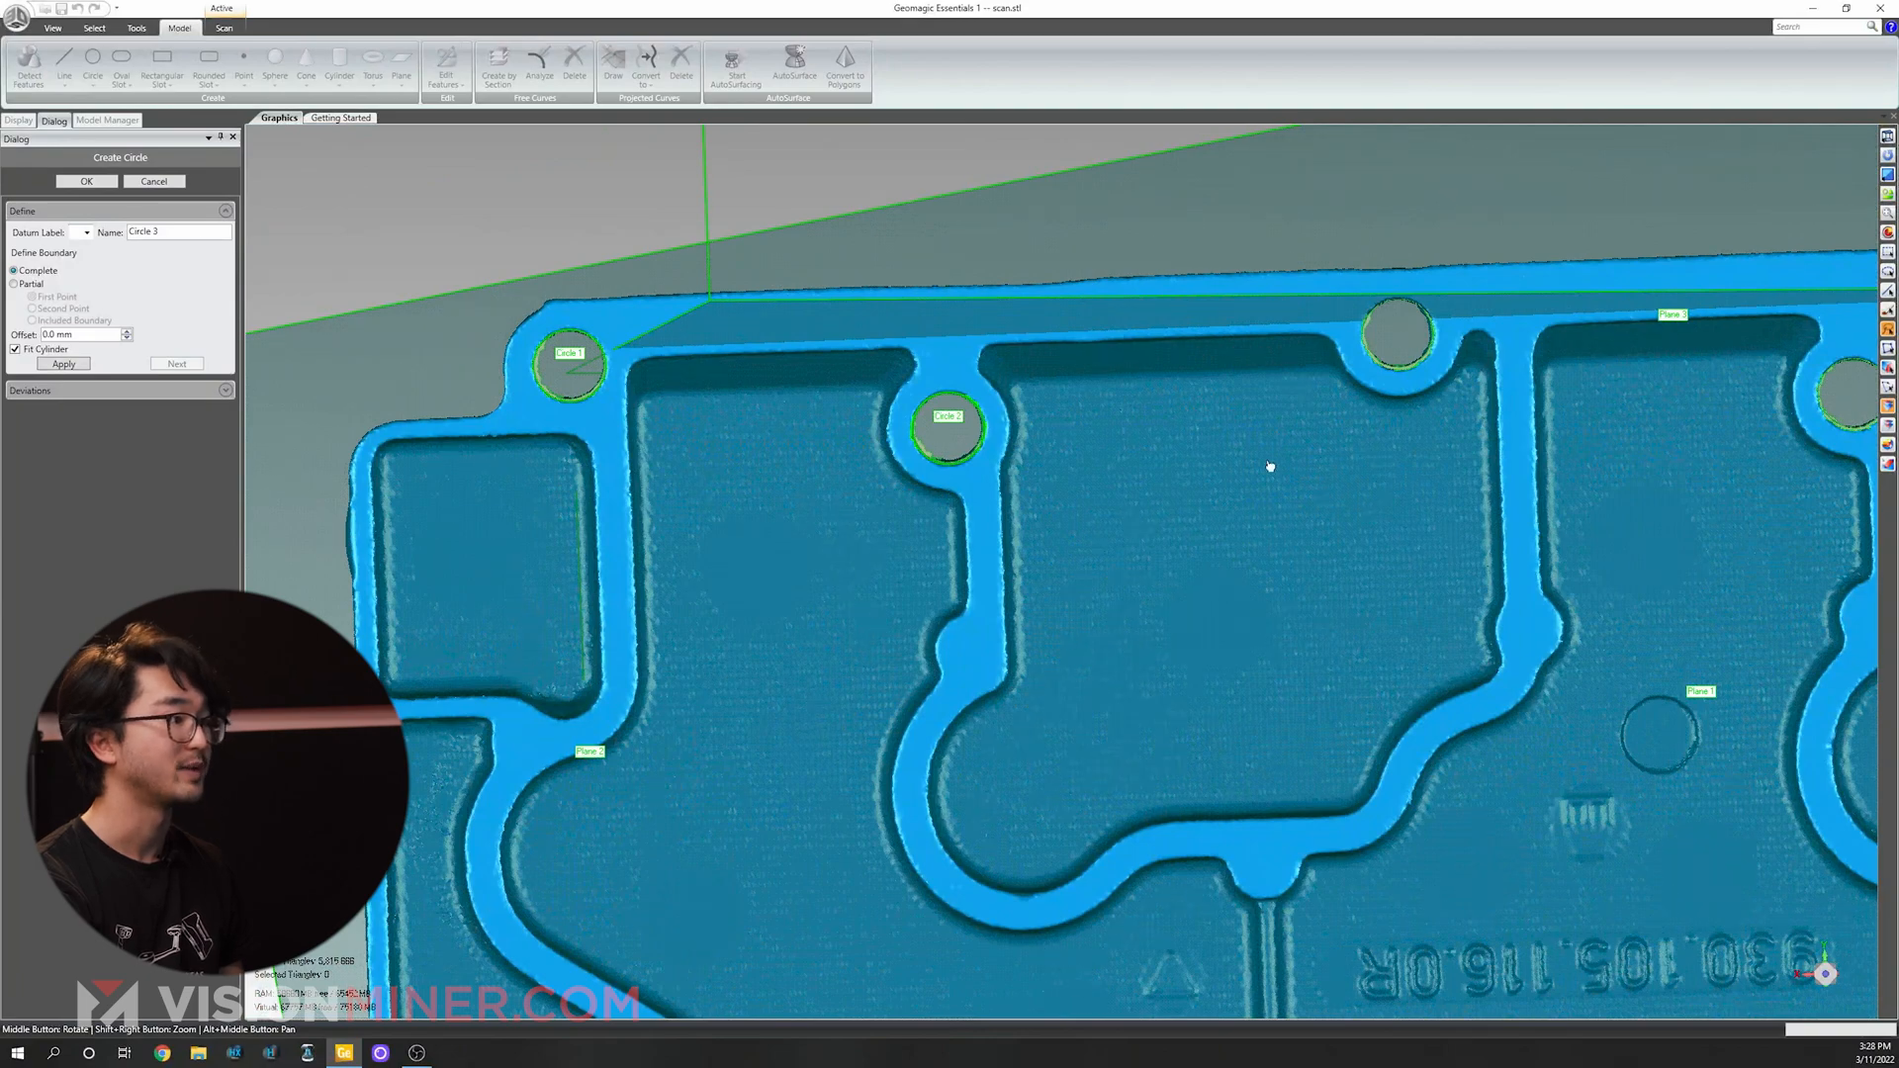
Fit a complete-boundary circle with Fit Cylinder to the third bolt hole along the cover's upper edge and accept it.
scroll(1308, 464, "down", 2)
scroll(1230, 466, "up", 8)
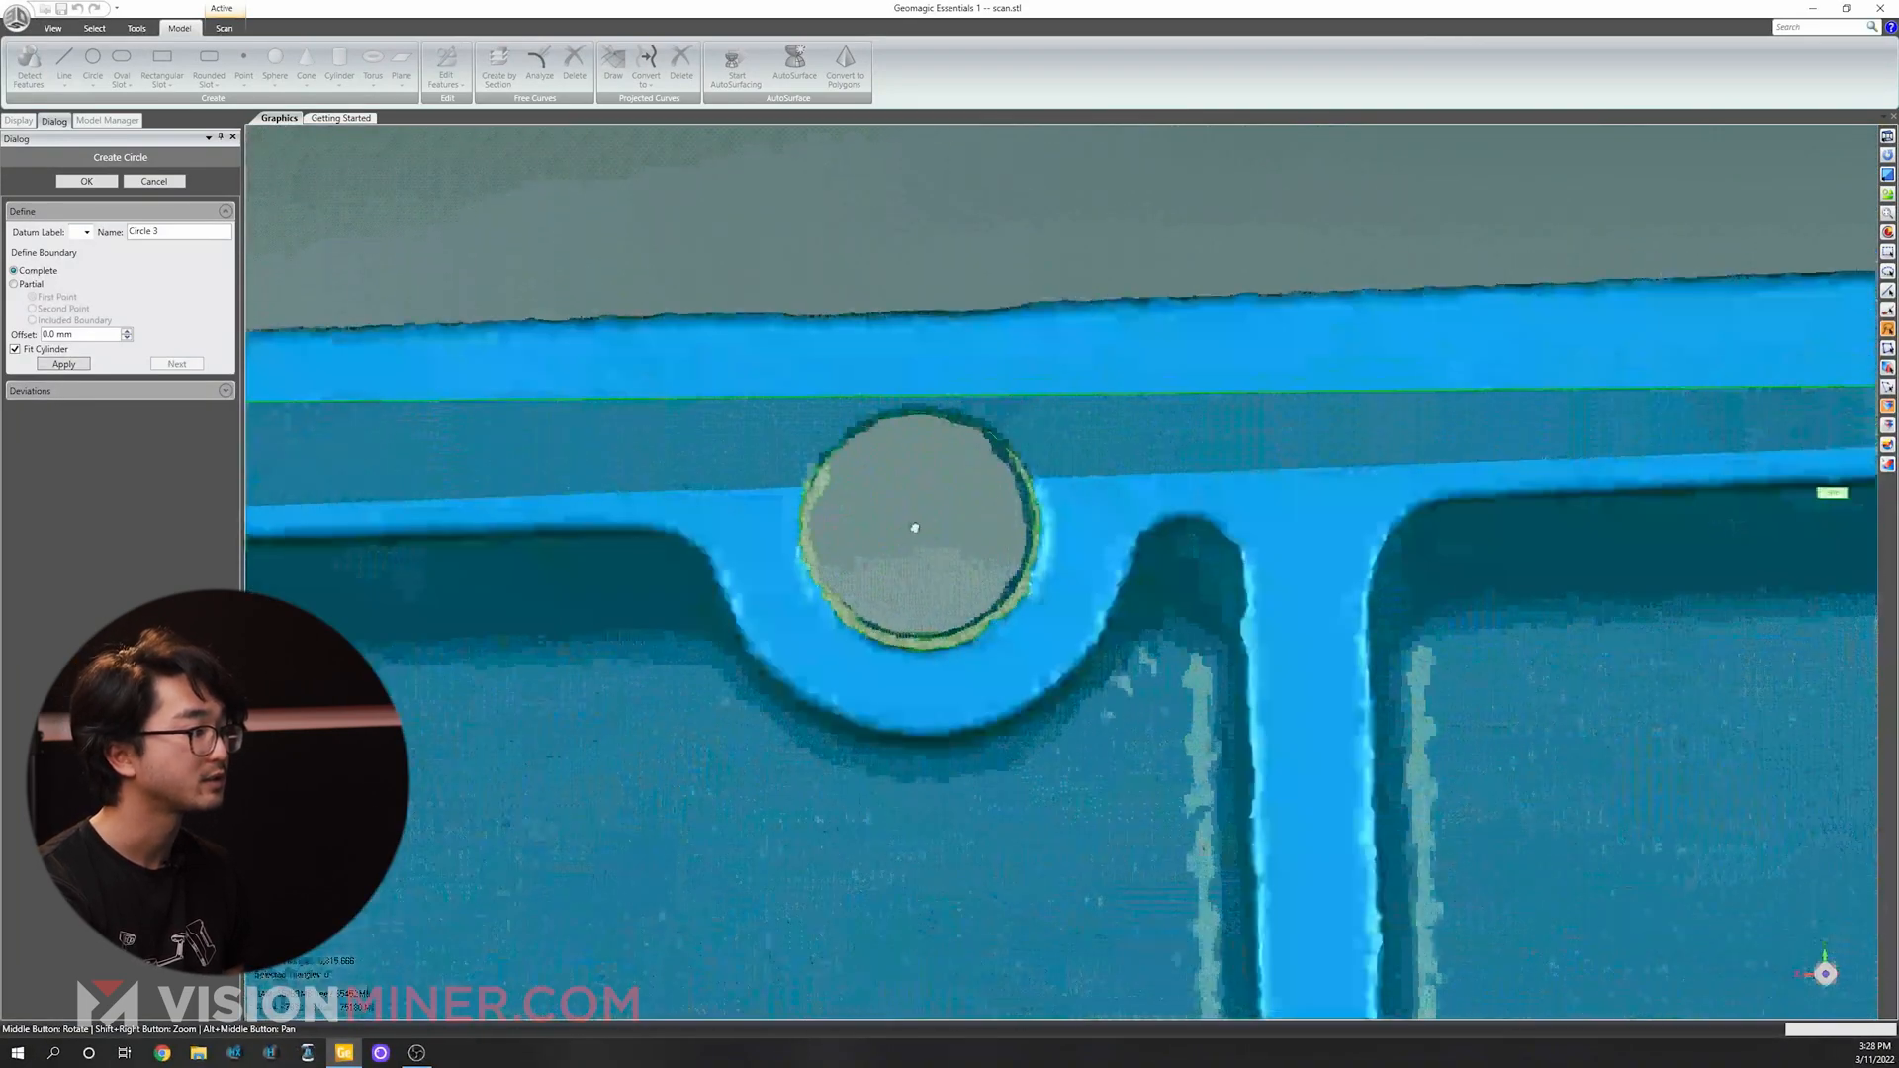
scroll(778, 318, "down", 2)
middle_click_drag(775, 317, 775, 358)
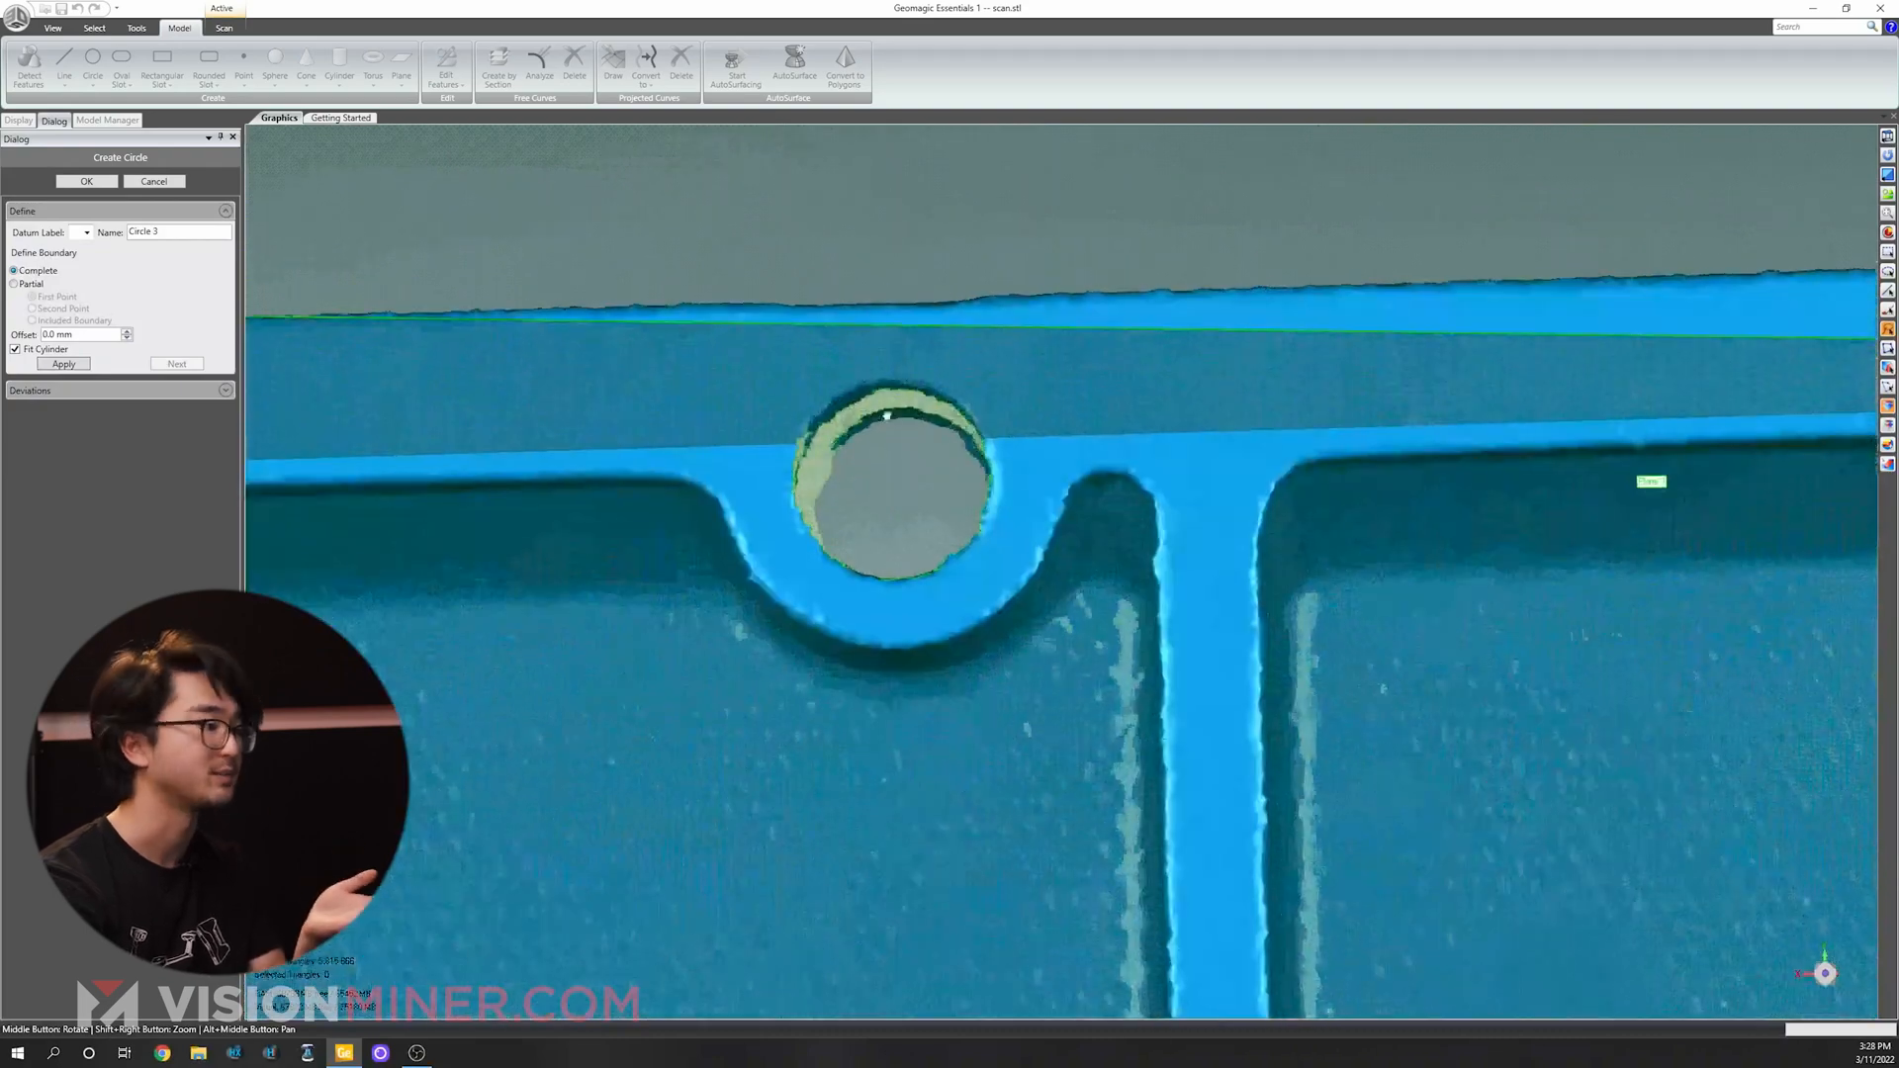
left_click(798, 459)
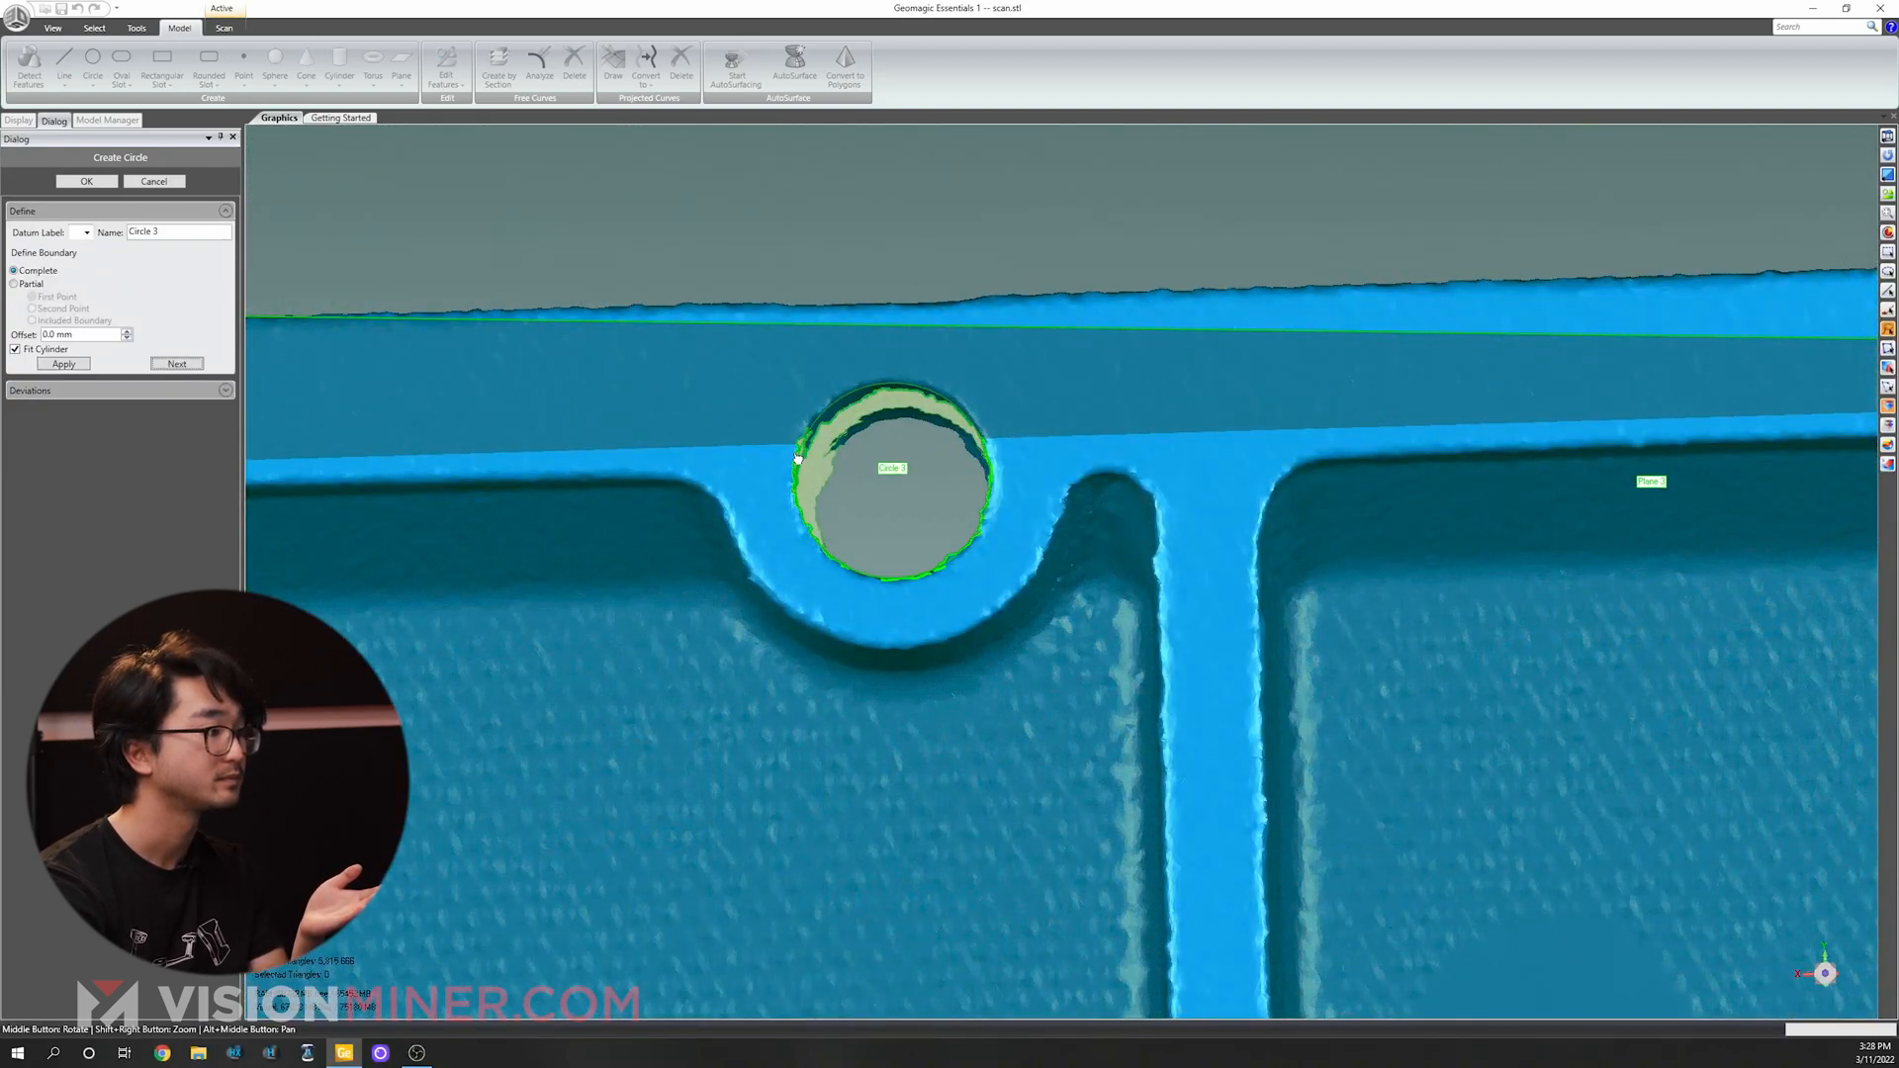
middle_click_drag(902, 509, 1038, 480)
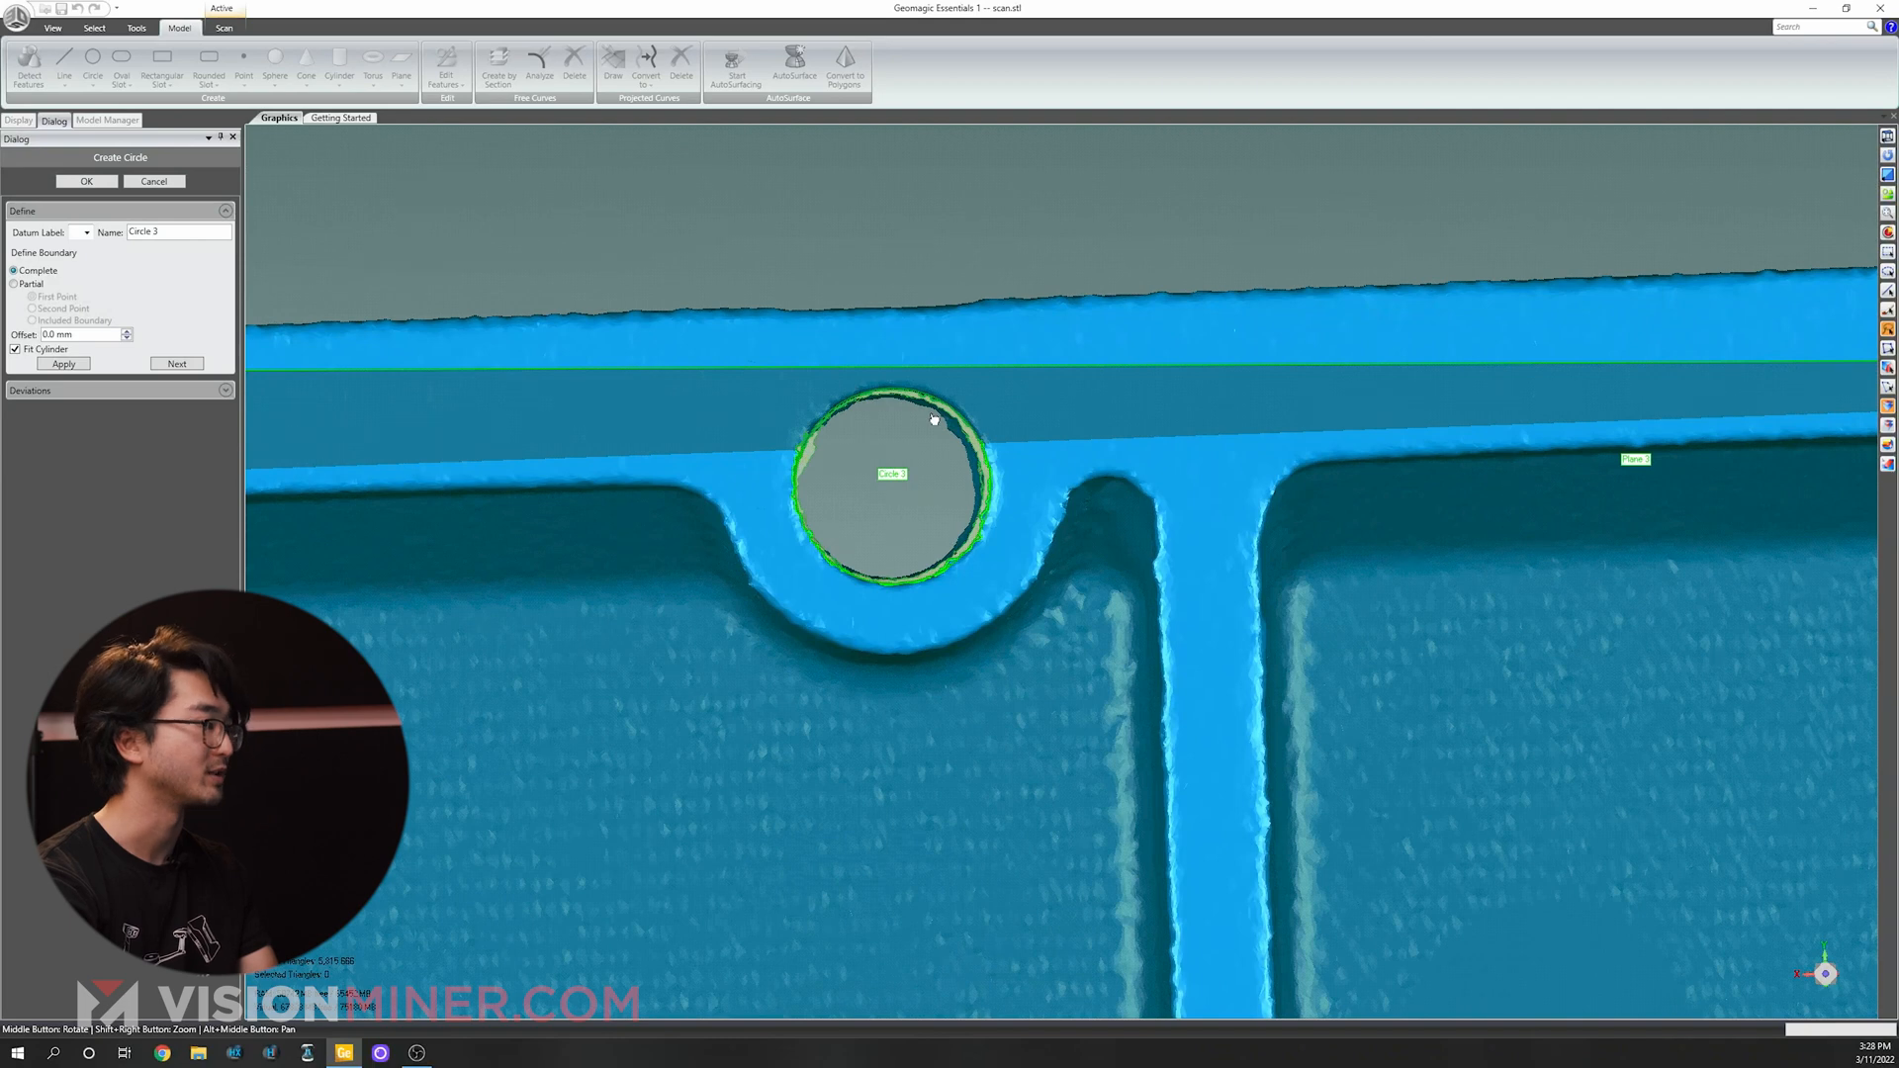
left_click(177, 364)
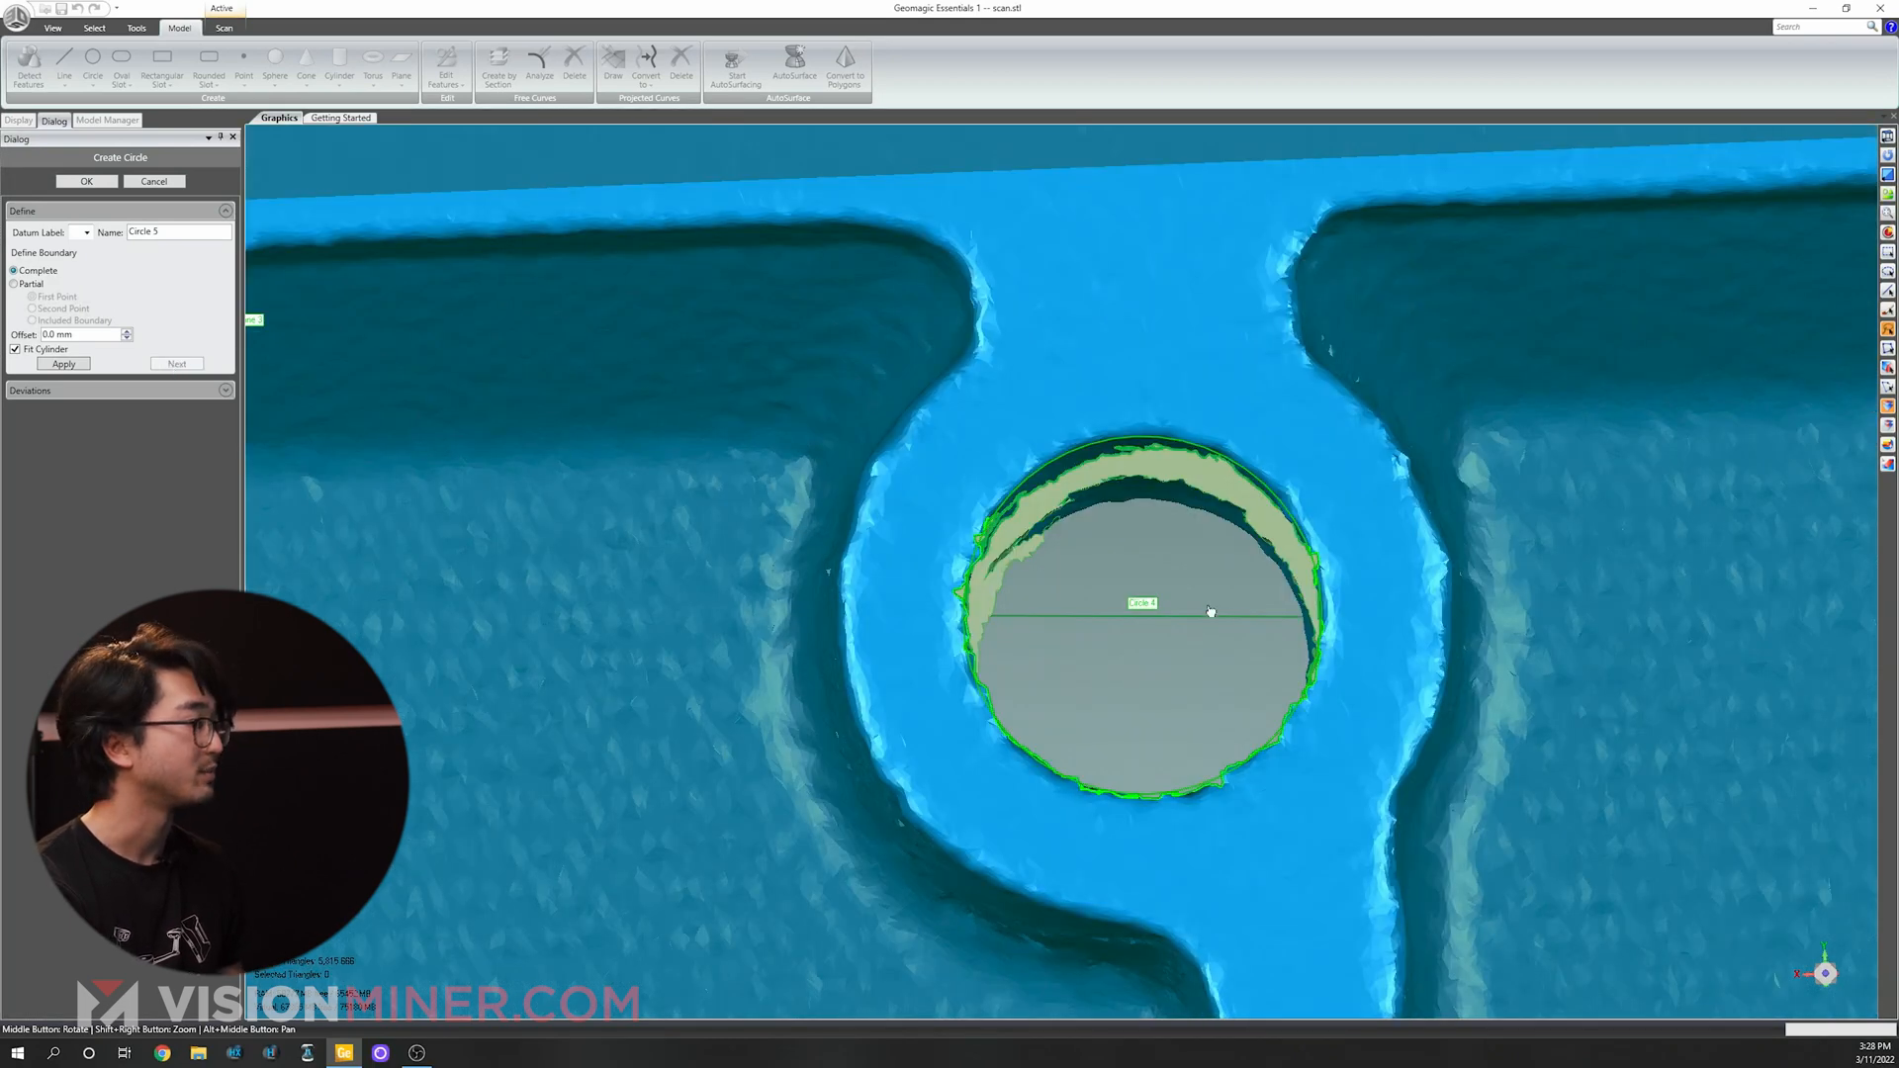
Fit a complete-boundary circle with Fit Cylinder to the fifth bolt hole along the upper edge, beside the vertical rib, and accept it.
middle_click_drag(1381, 598, 1013, 567, "alt")
middle_click_drag(1285, 561, 892, 557, "alt")
middle_click_drag(1233, 580, 624, 558, "alt")
scroll(1047, 611, "down", 4)
middle_click_drag(1256, 414, 1110, 564, "alt")
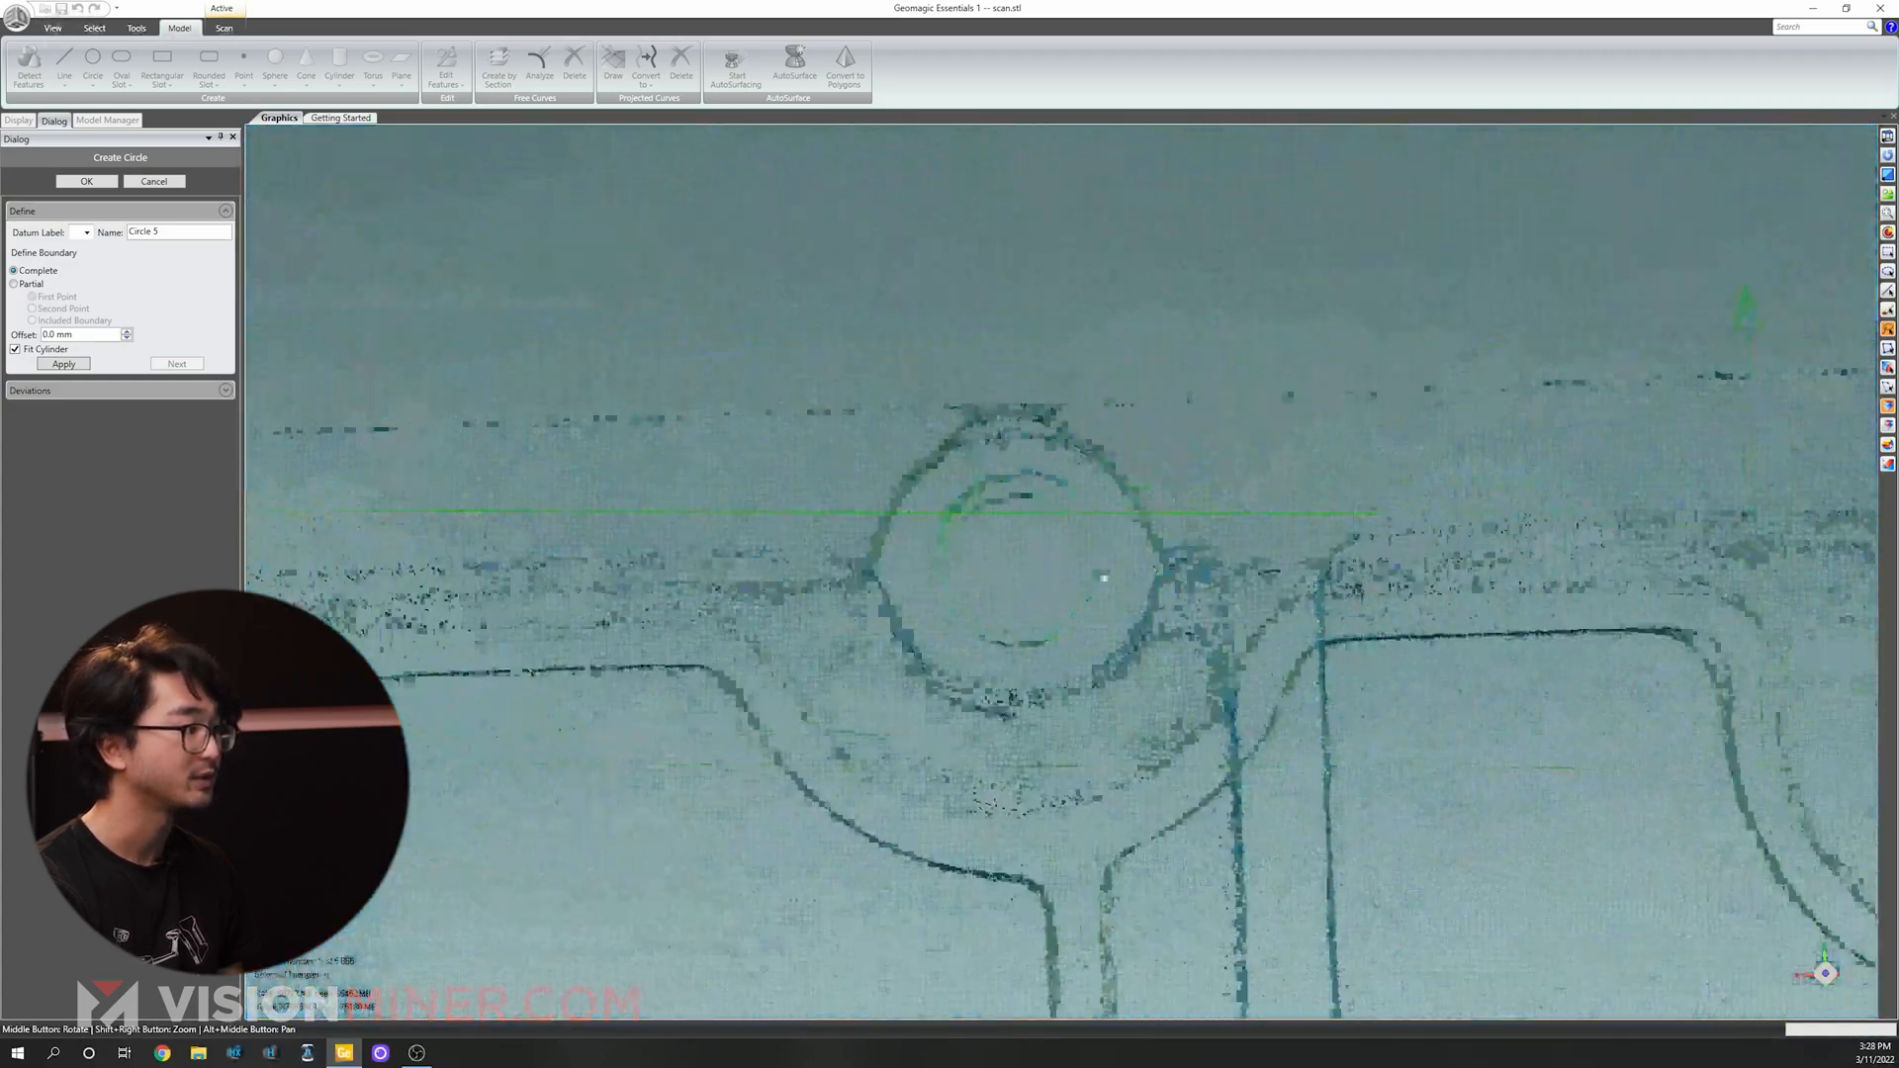
scroll(1111, 544, "up", 4)
middle_click_drag(843, 558, 729, 814)
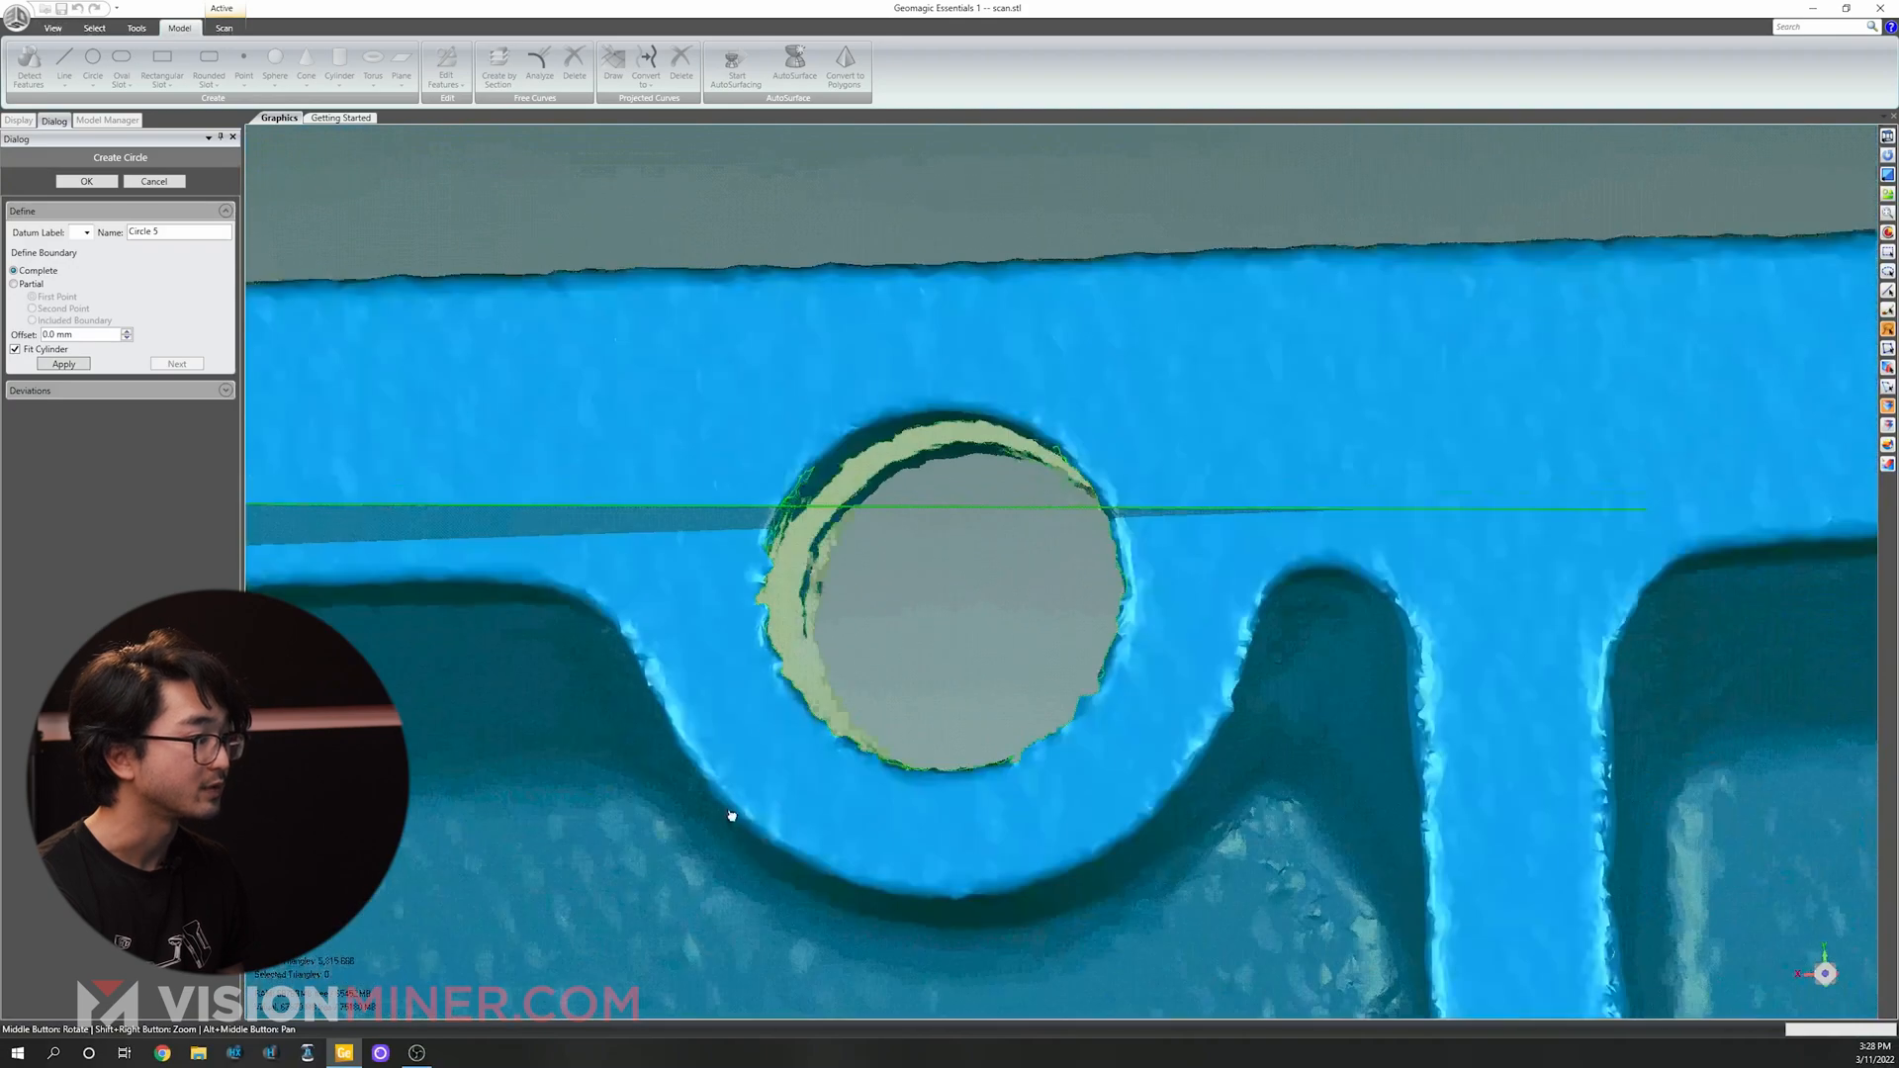
left_click(786, 676)
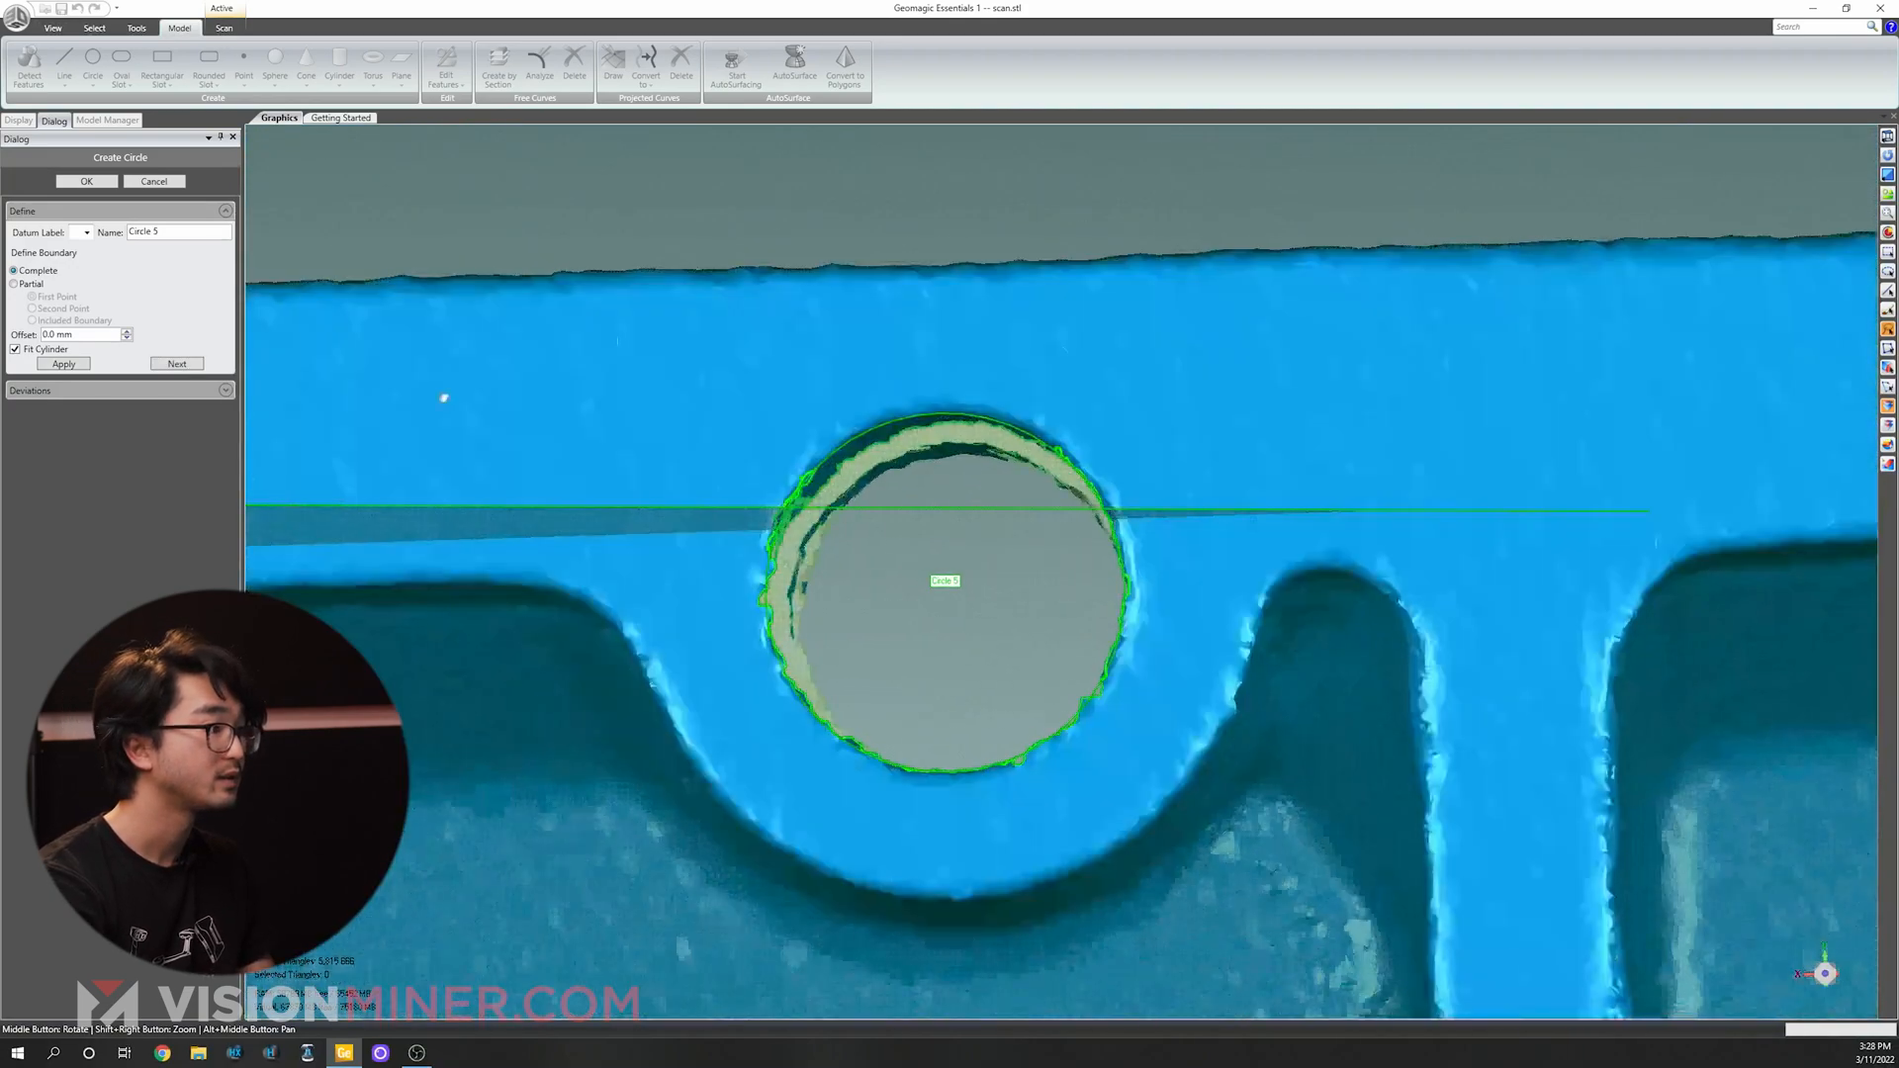
left_click(179, 365)
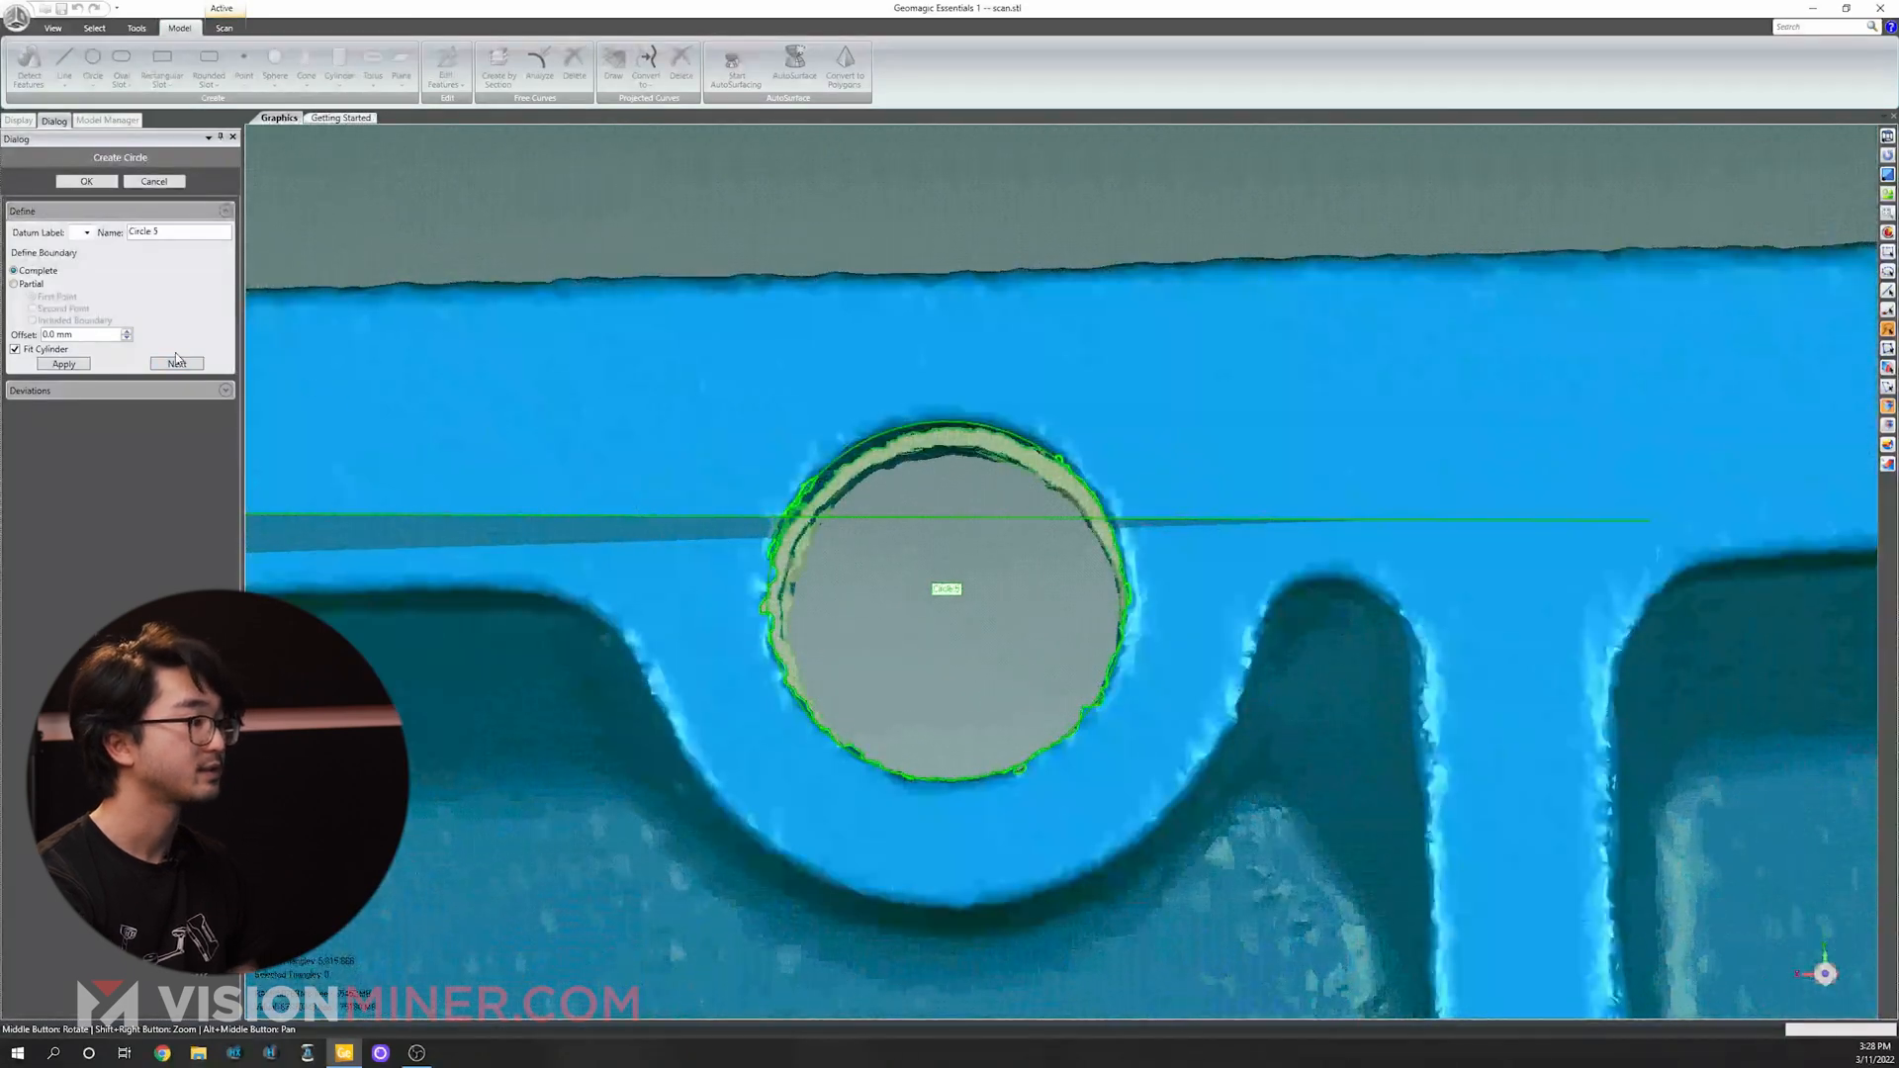
Fit a complete-boundary circle with Fit Cylinder to the upper corner bolt hole beside the tall narrow end pocket and accept it.
scroll(920, 661, "down", 5)
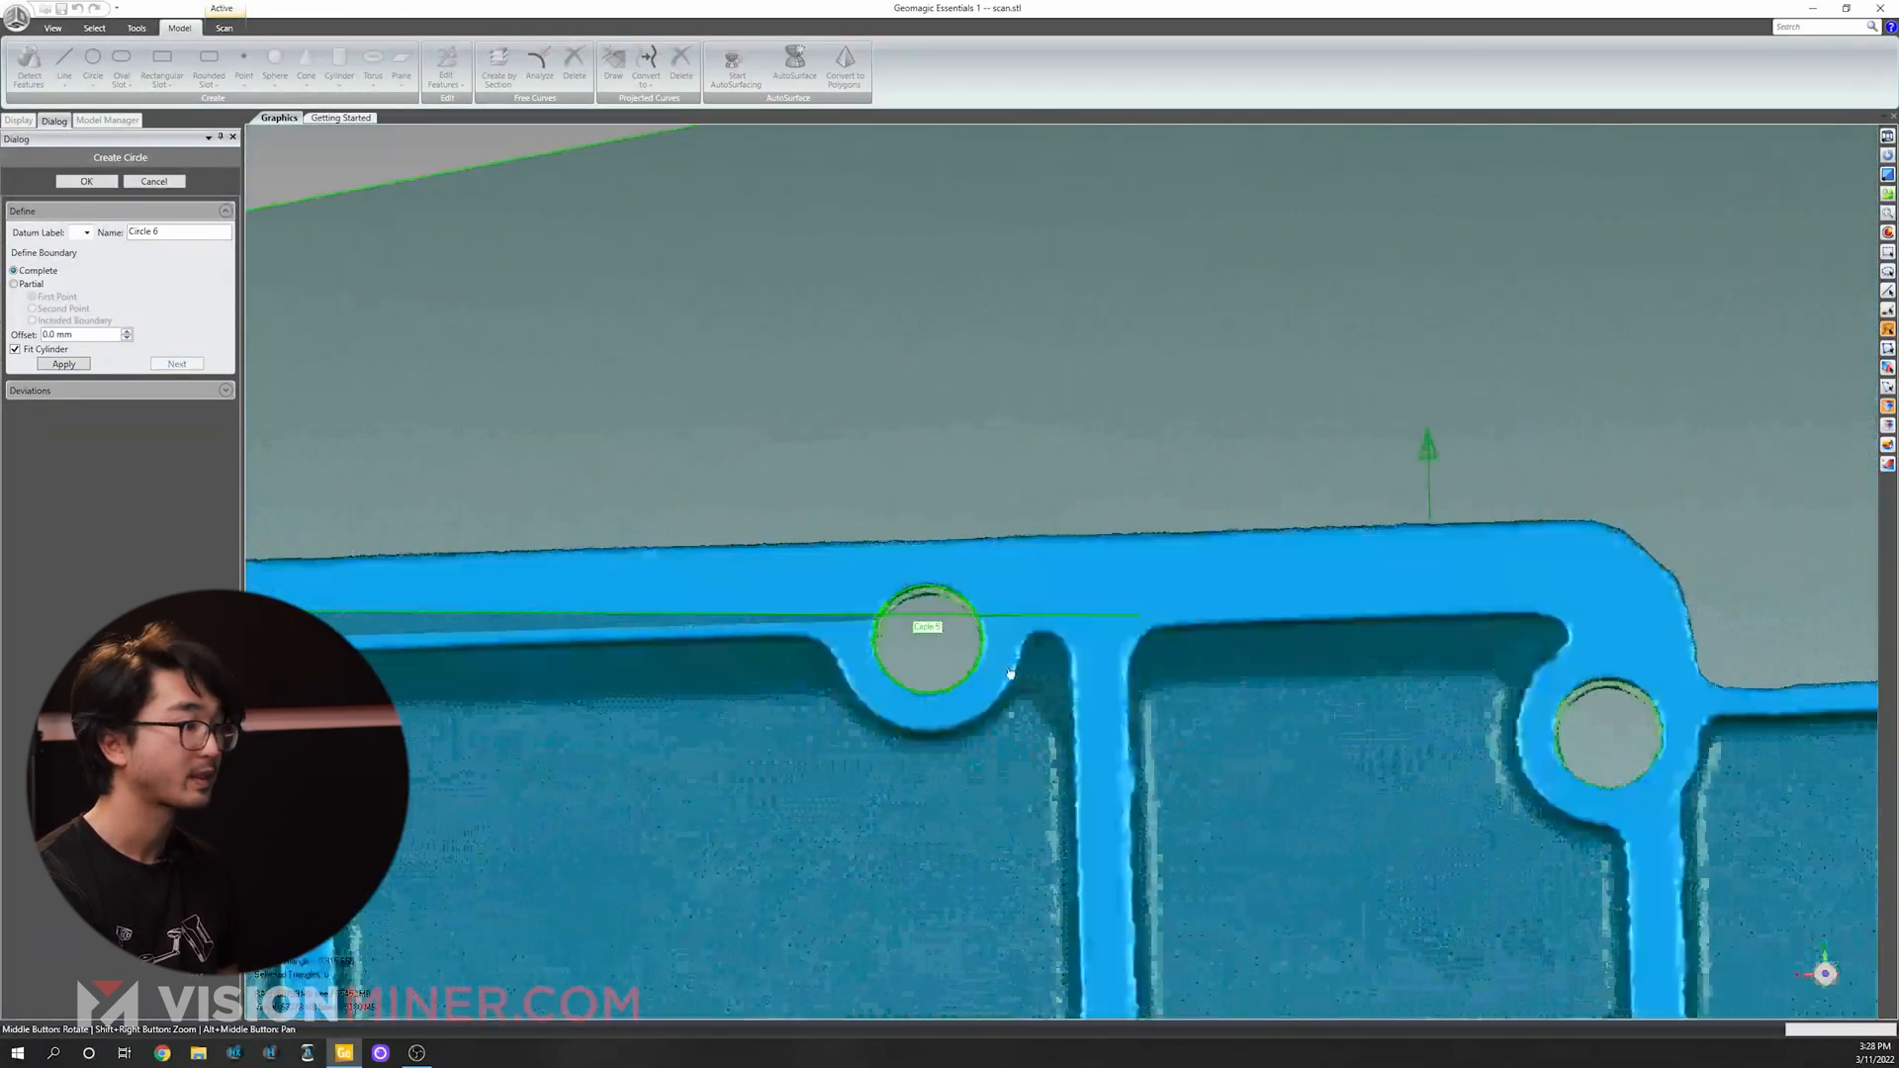
middle_click_drag(1240, 708, 785, 458, "alt")
scroll(1159, 480, "up", 6)
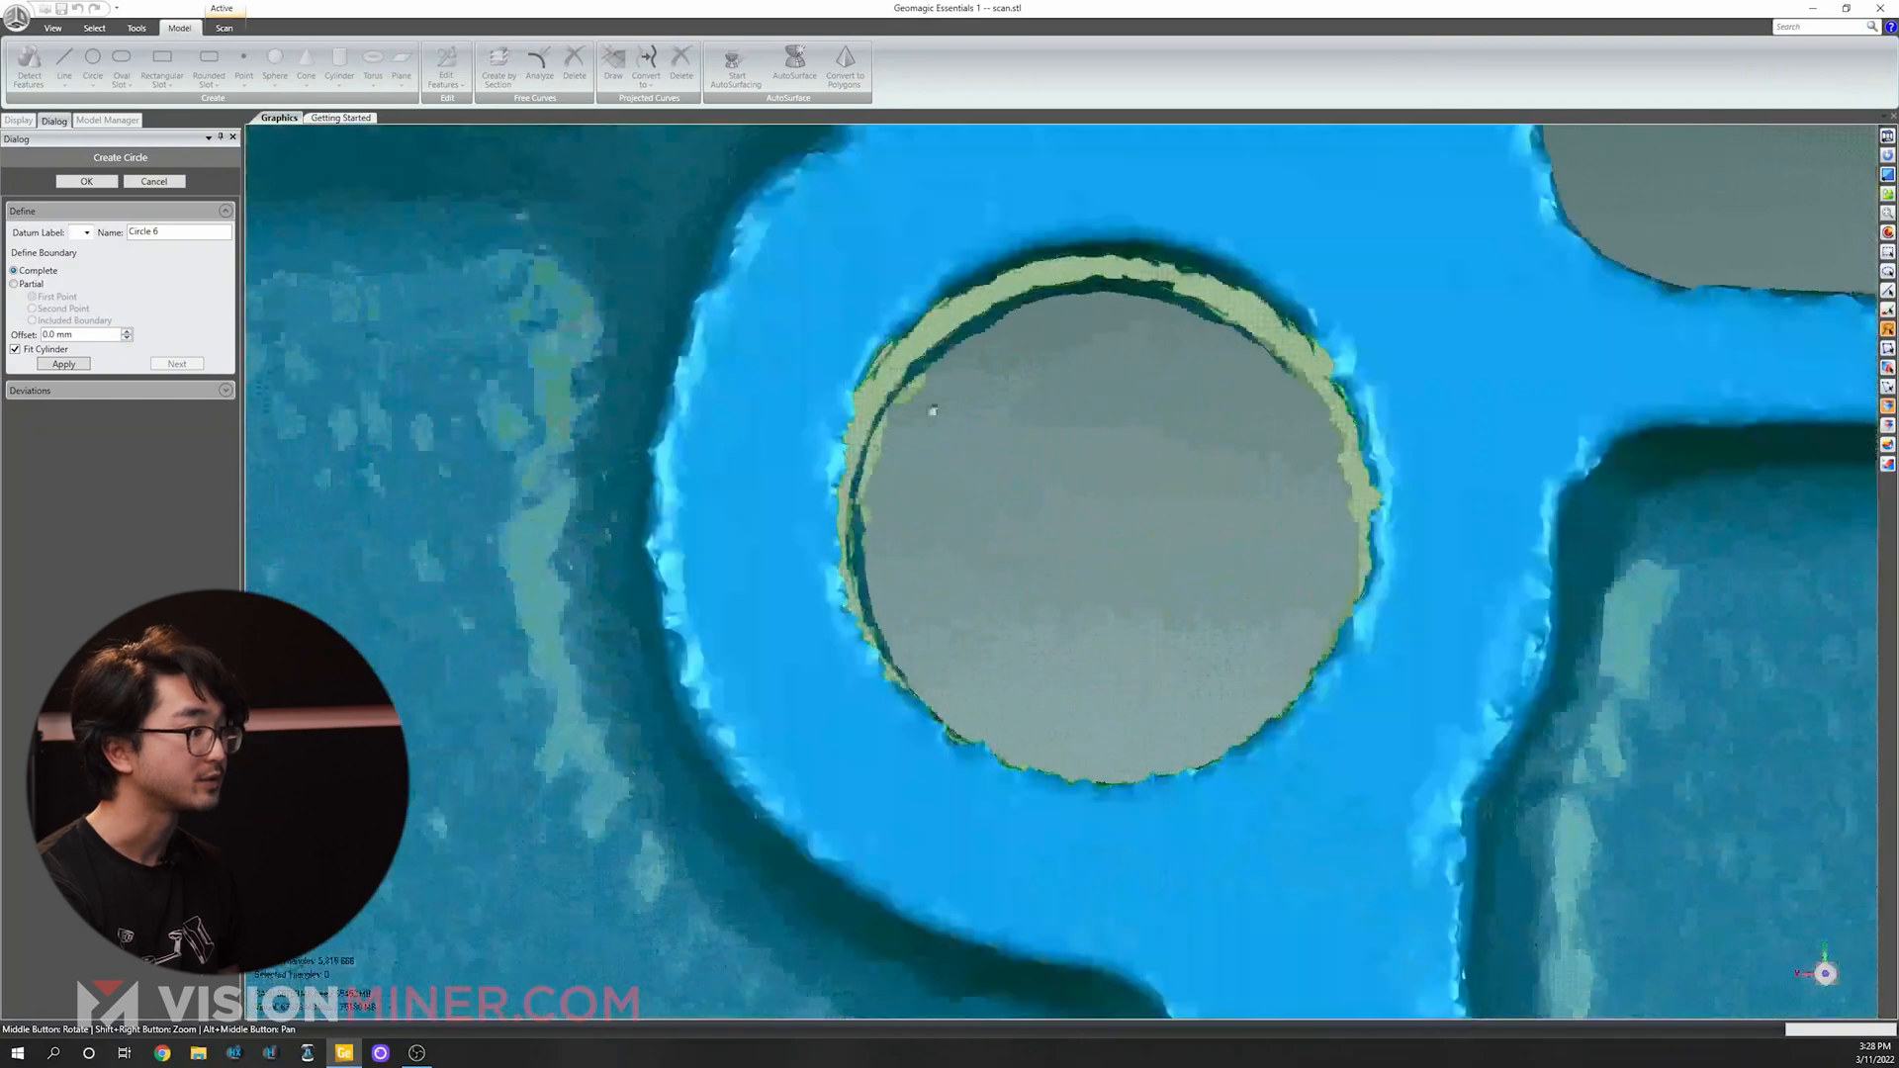
left_click(844, 551)
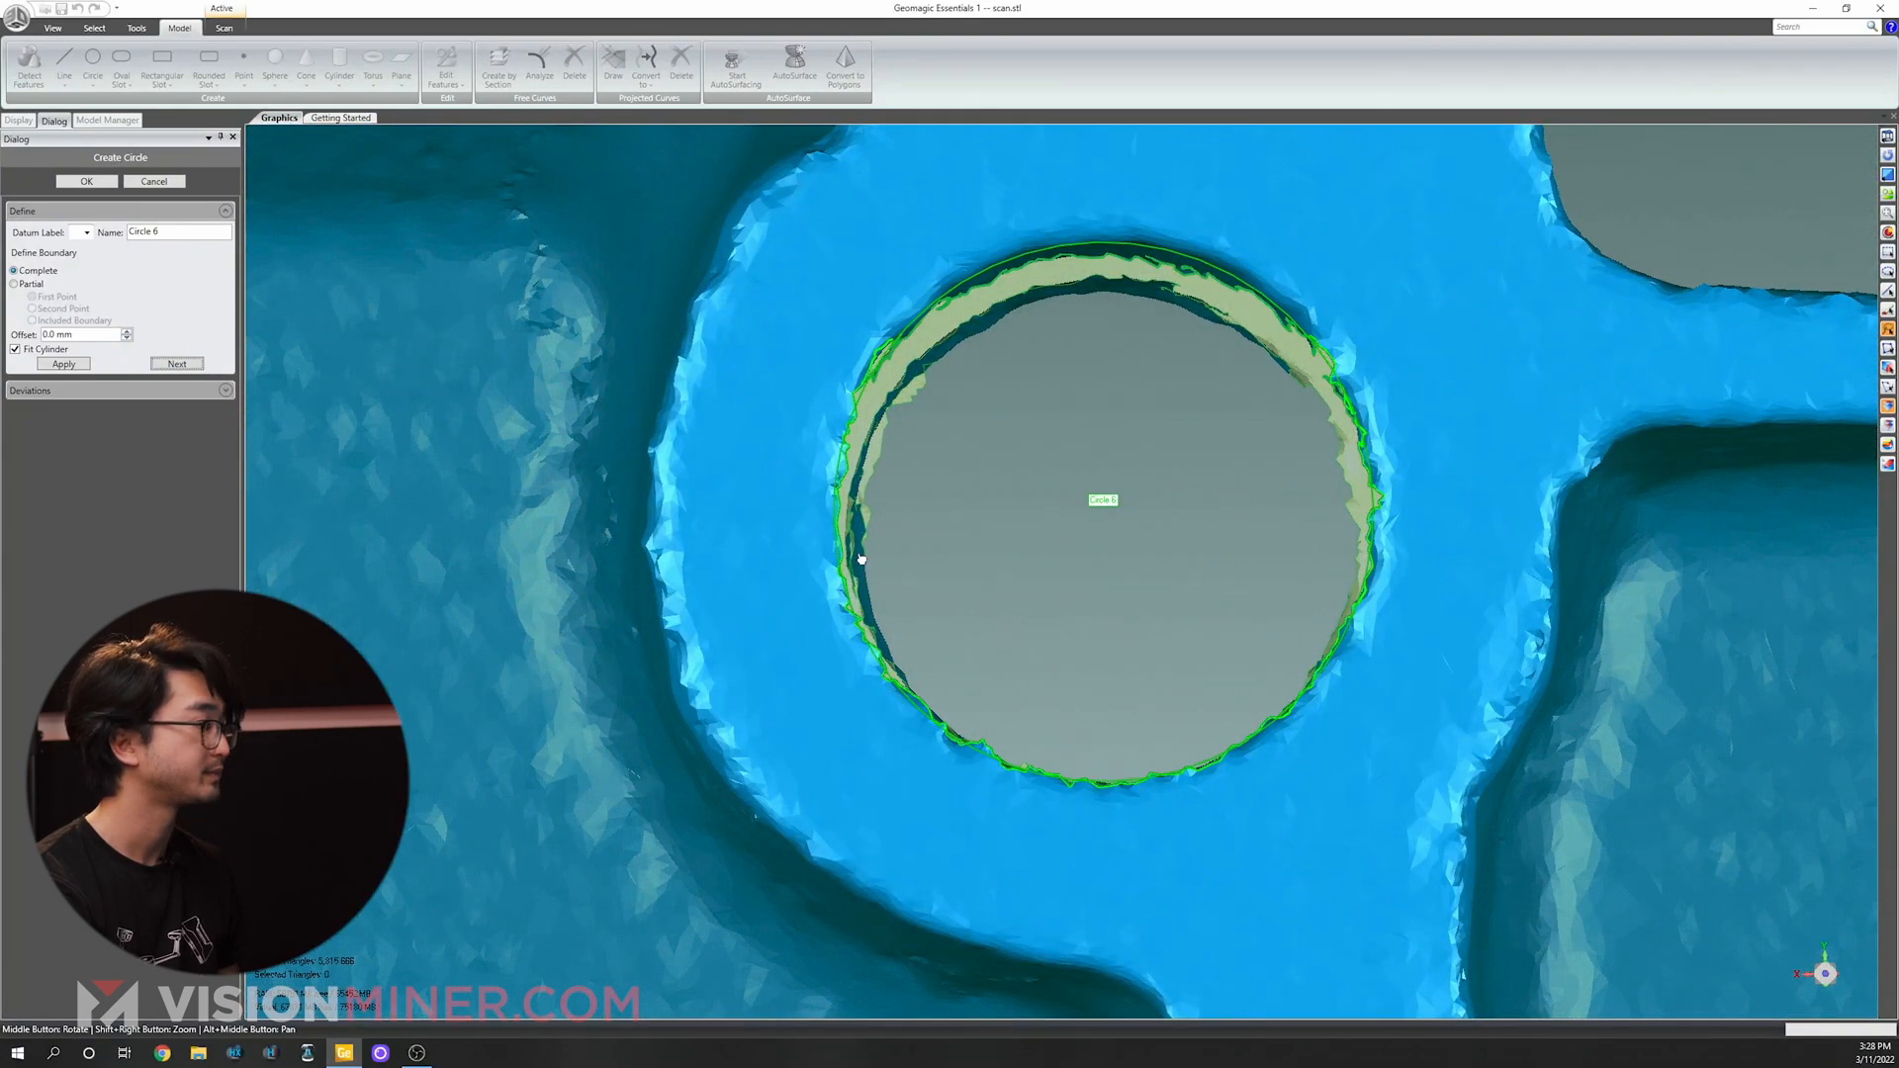
scroll(862, 559, "down", 5)
left_click(194, 365)
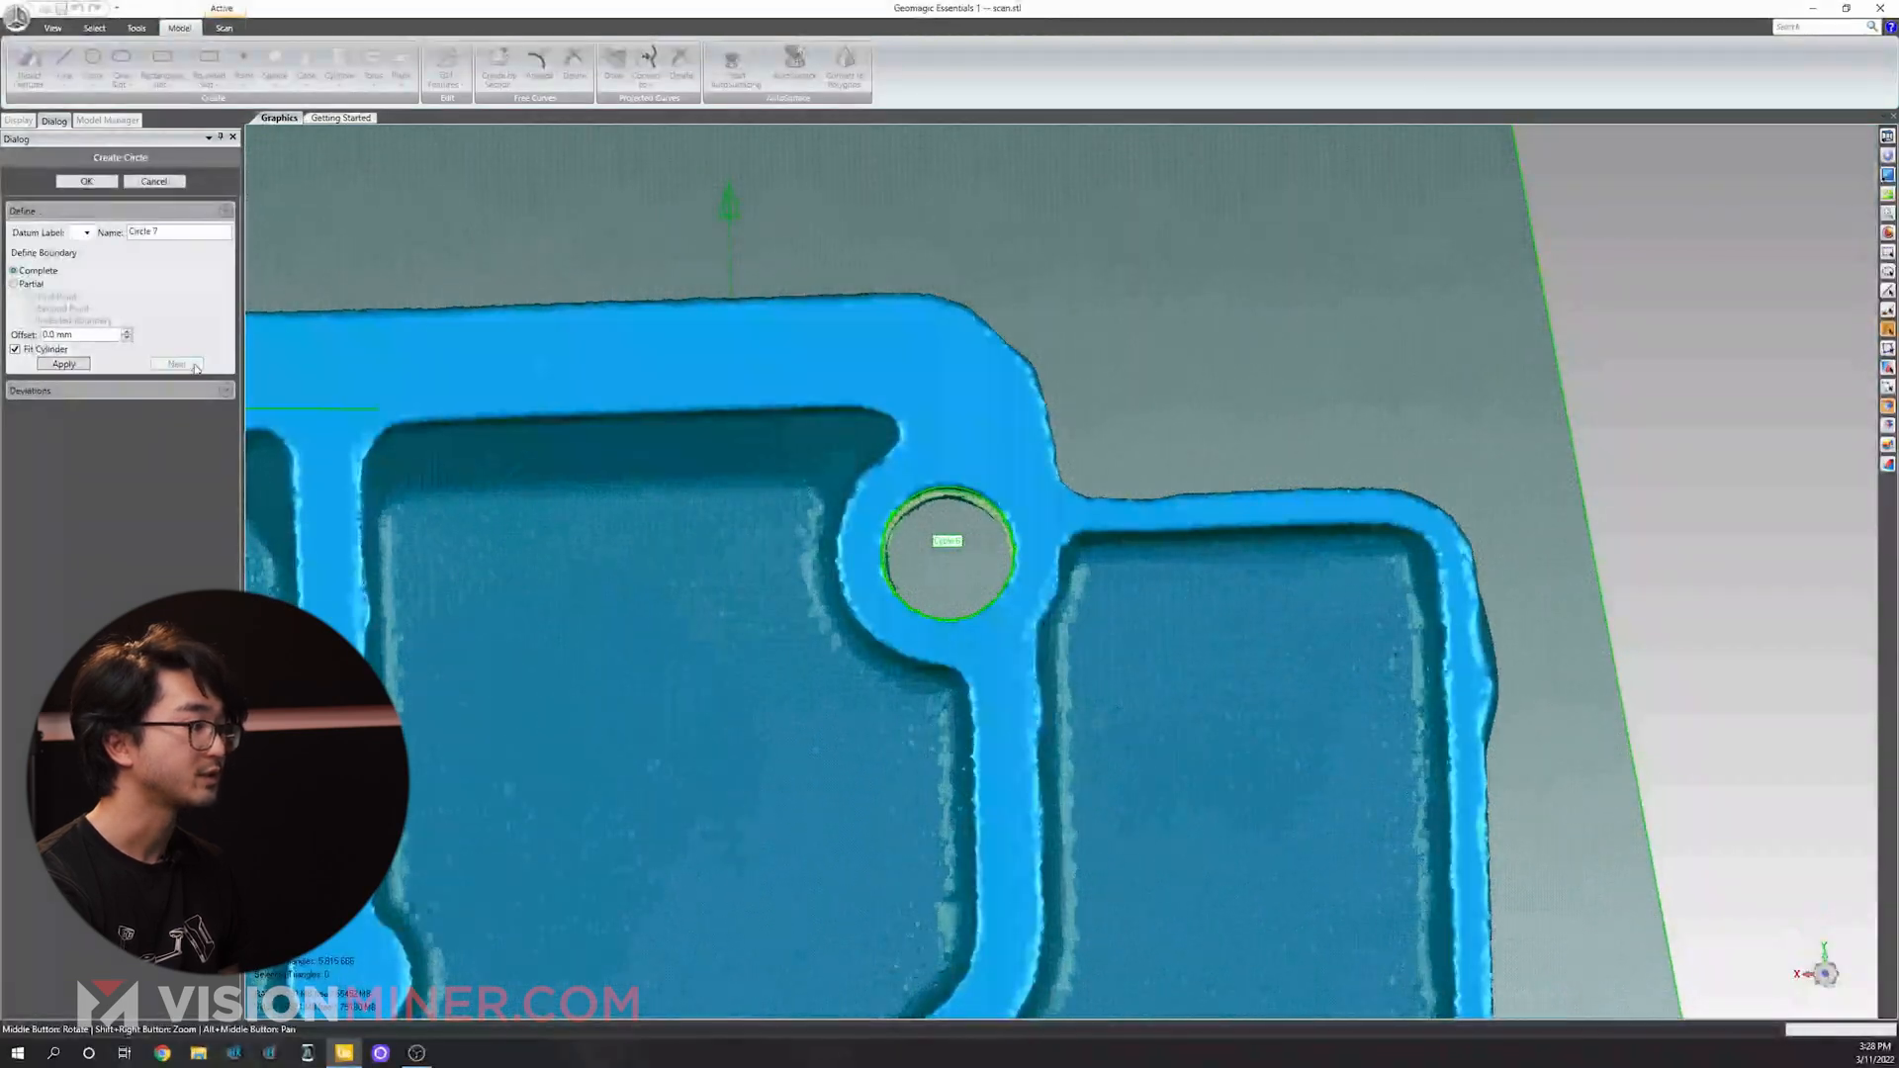
Fit a complete-boundary circle with Fit Cylinder to the lower-edge bolt hole beside the tall end pocket and check its fit.
scroll(784, 657, "down", 6)
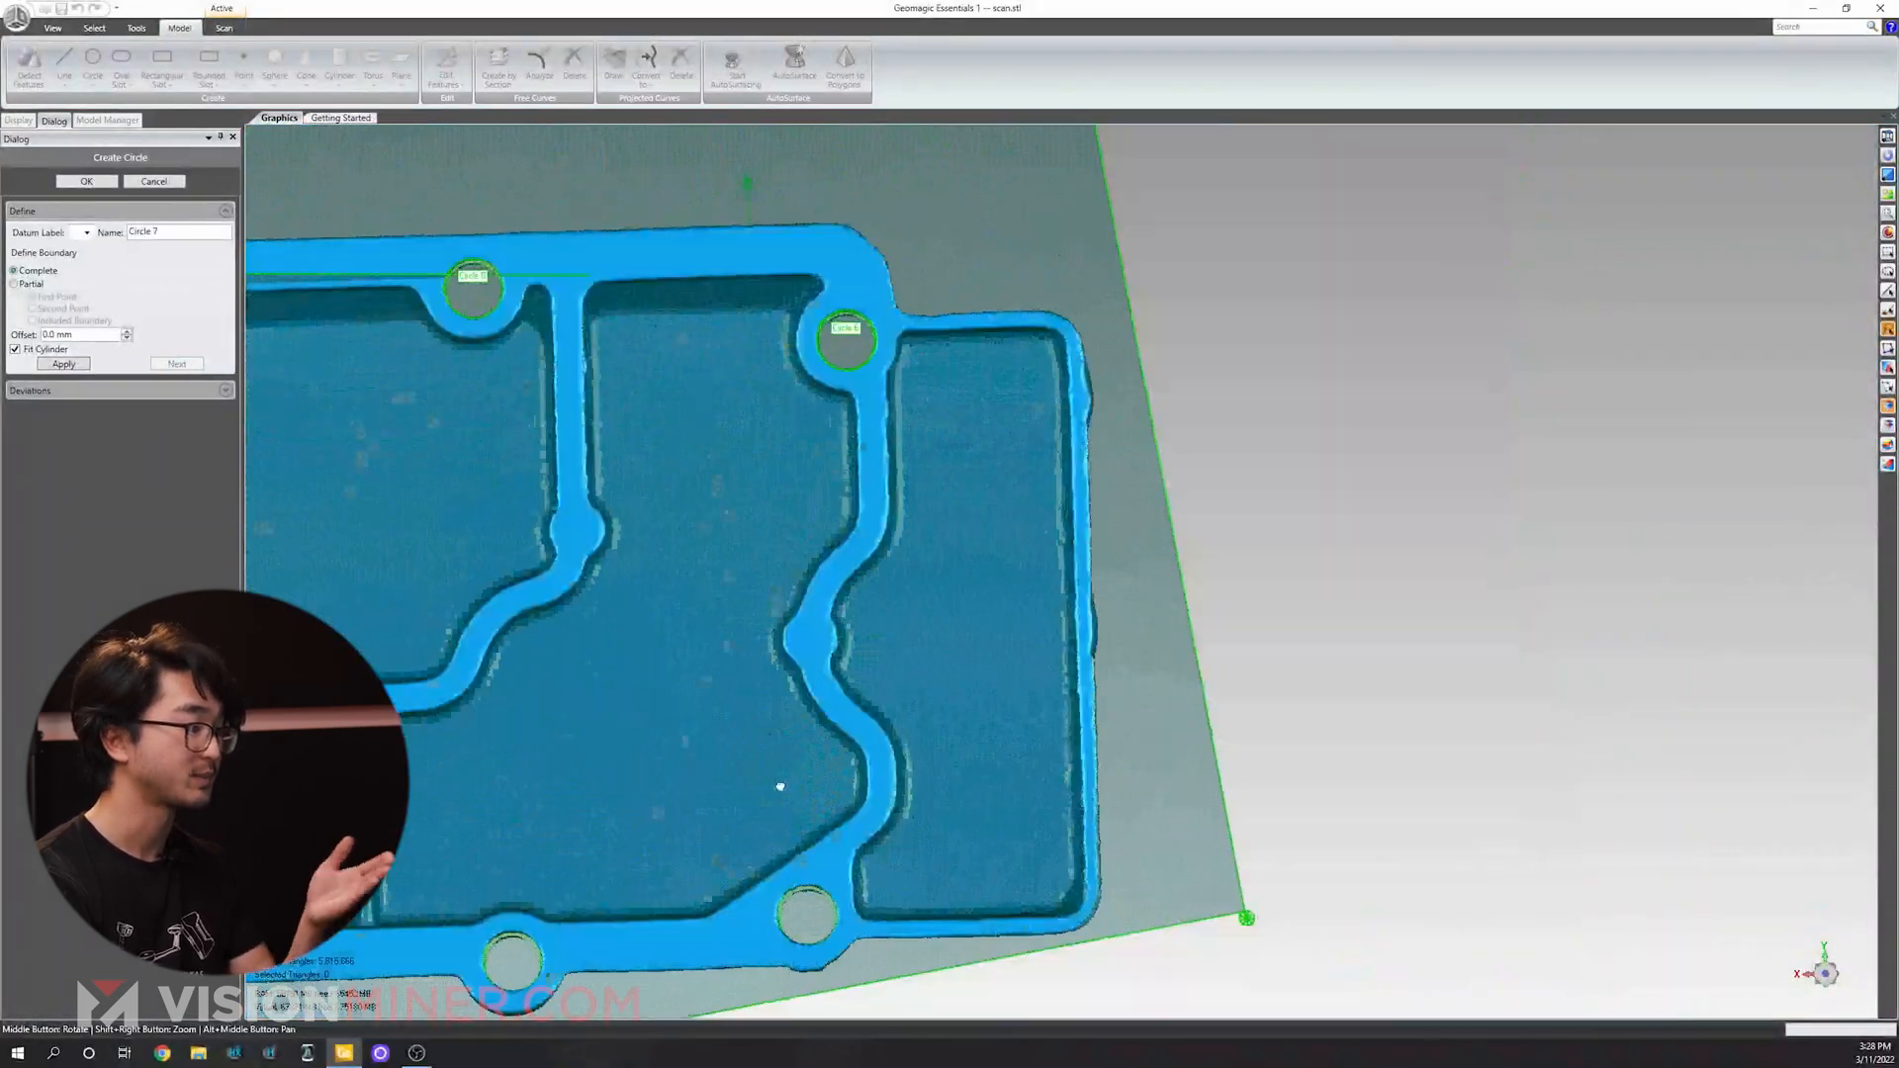
scroll(847, 911, "up", 10)
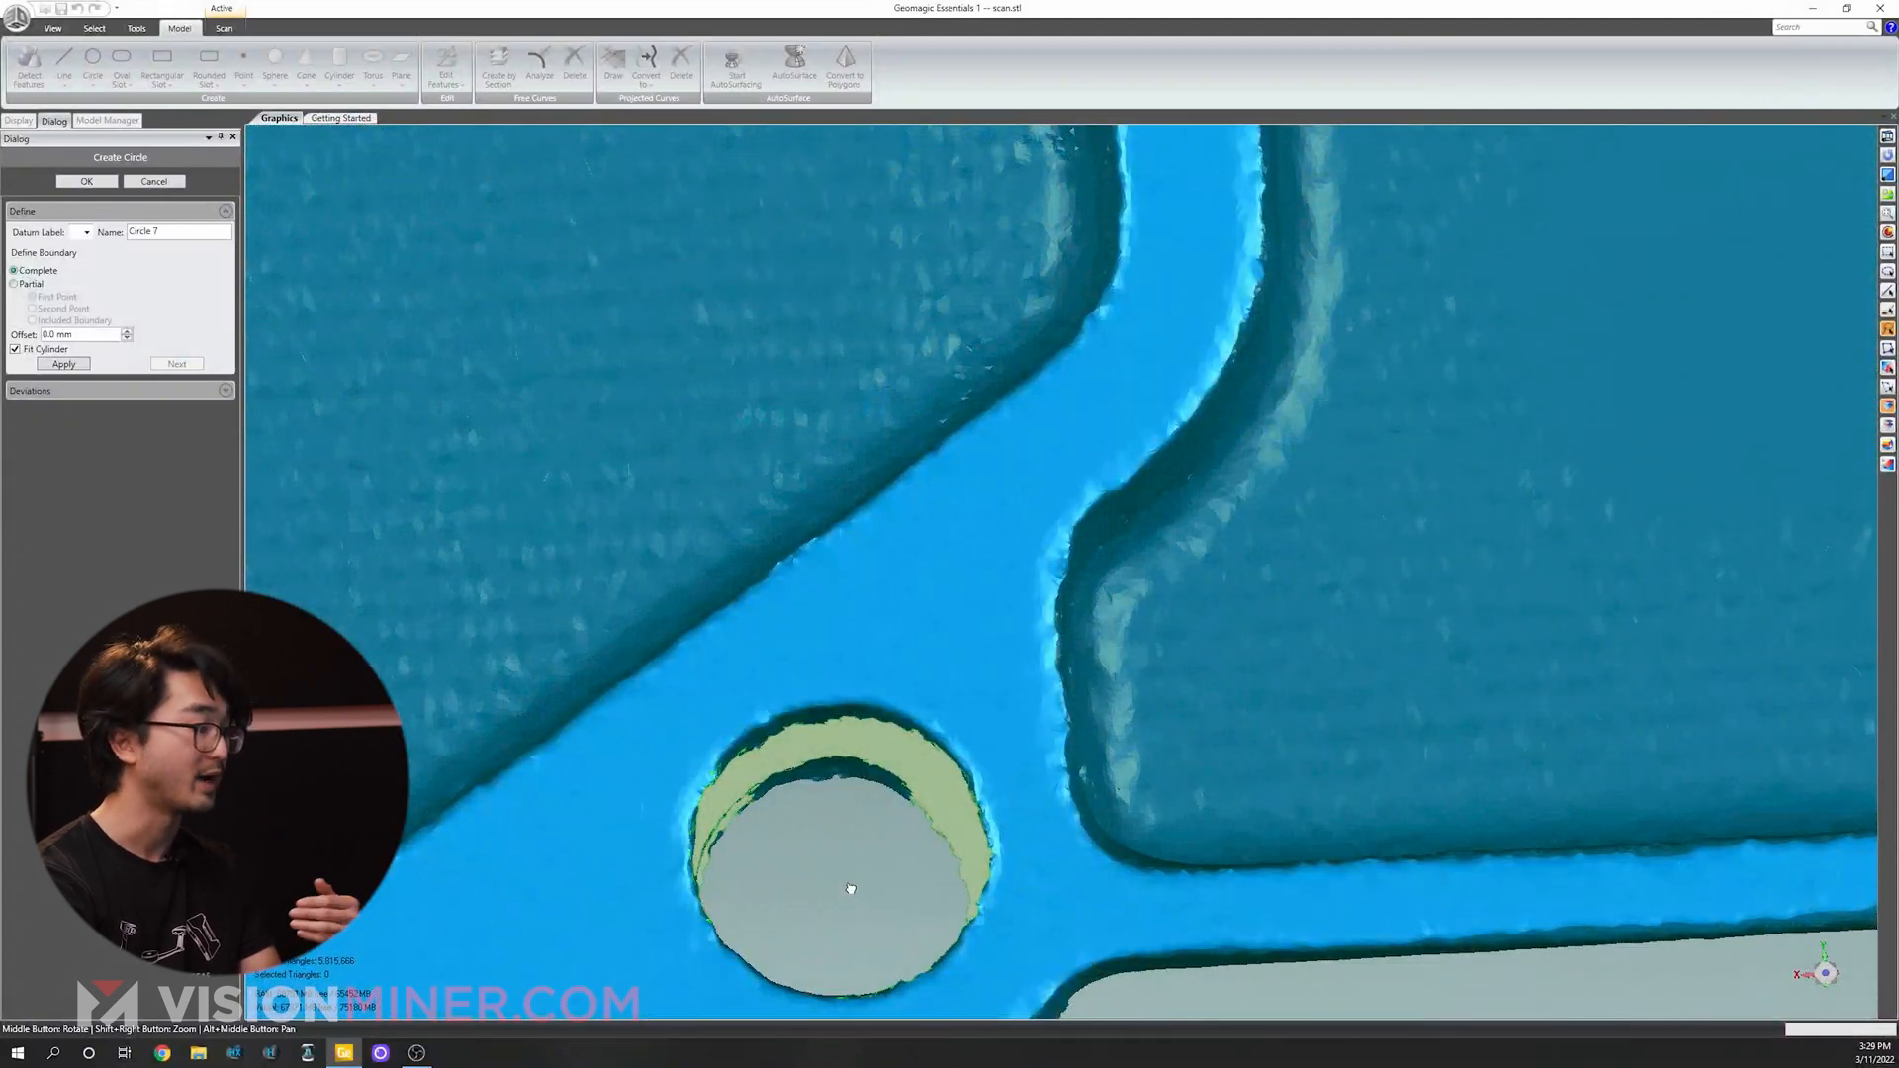
middle_click_drag(901, 657, 768, 887)
scroll(768, 888, "up", 4)
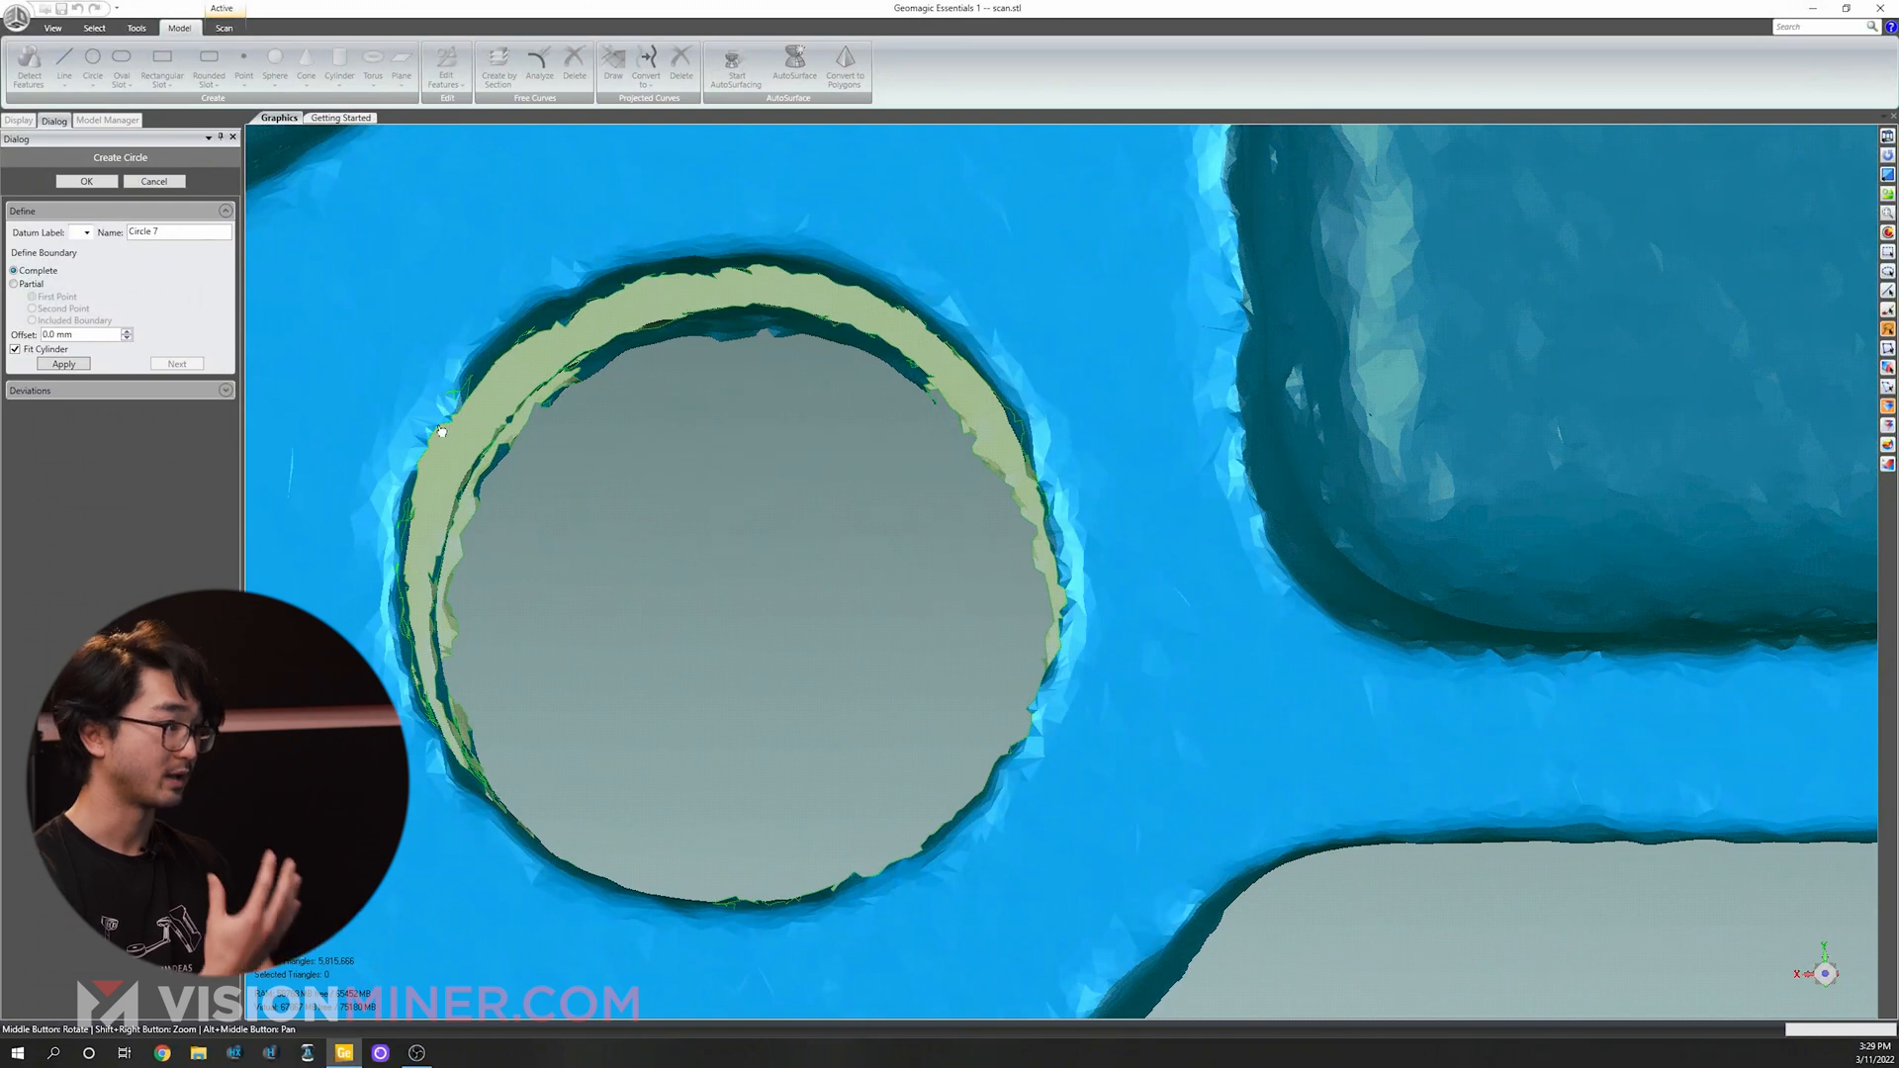
left_click(441, 431)
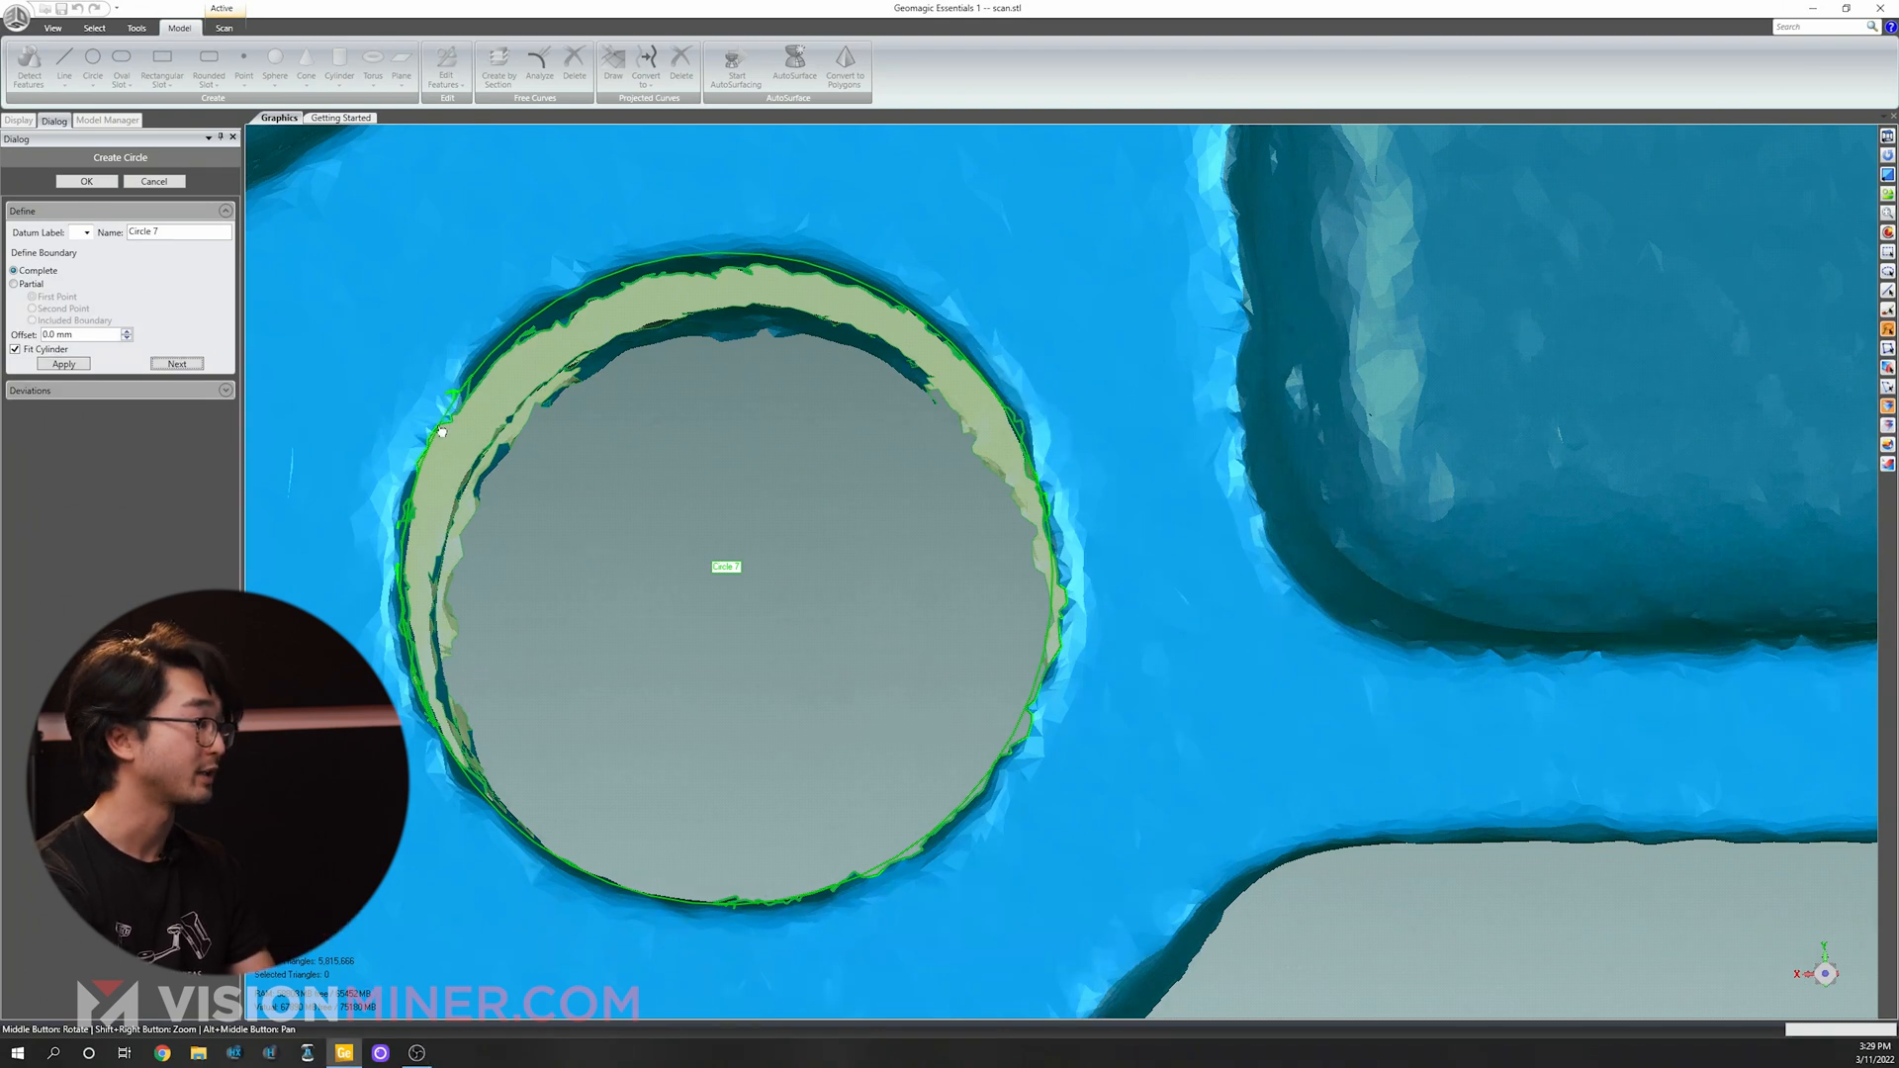
scroll(441, 431, "up", 3)
scroll(441, 431, "down", 6)
middle_click_drag(606, 512, 615, 516)
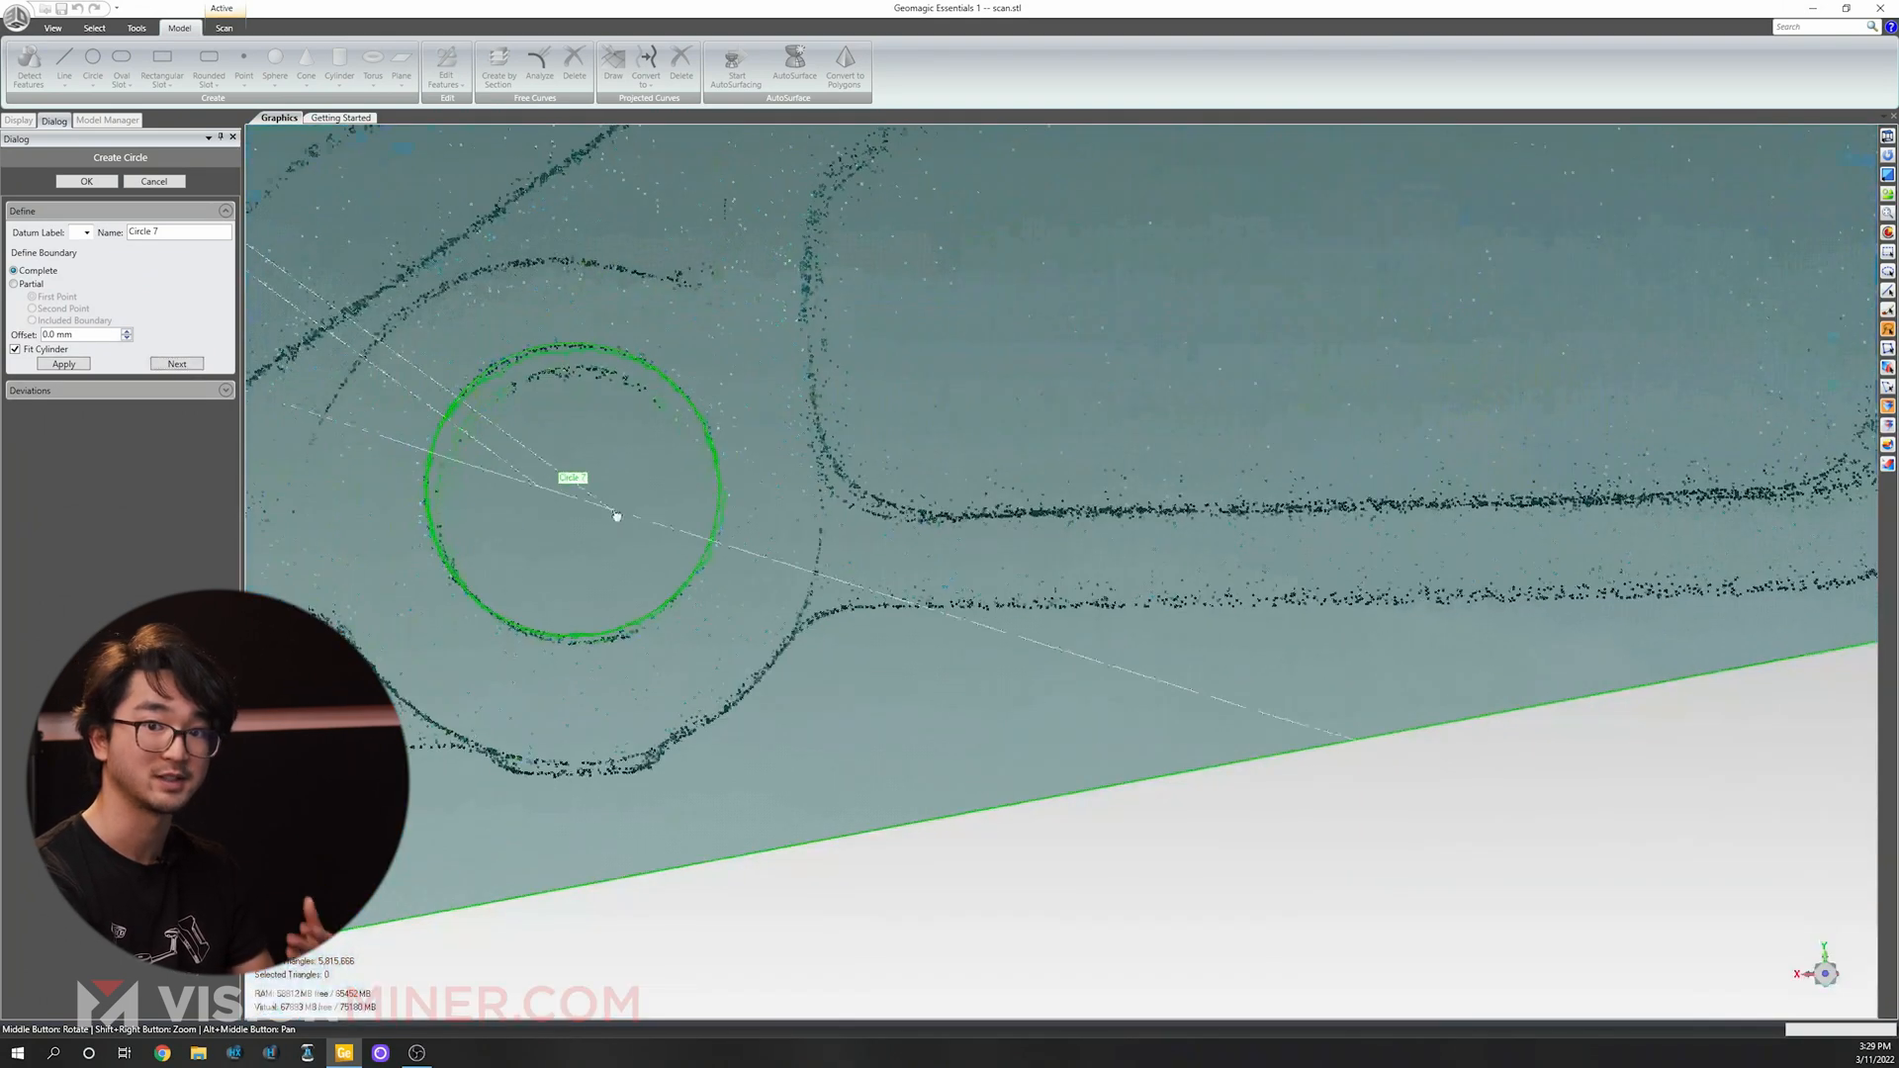